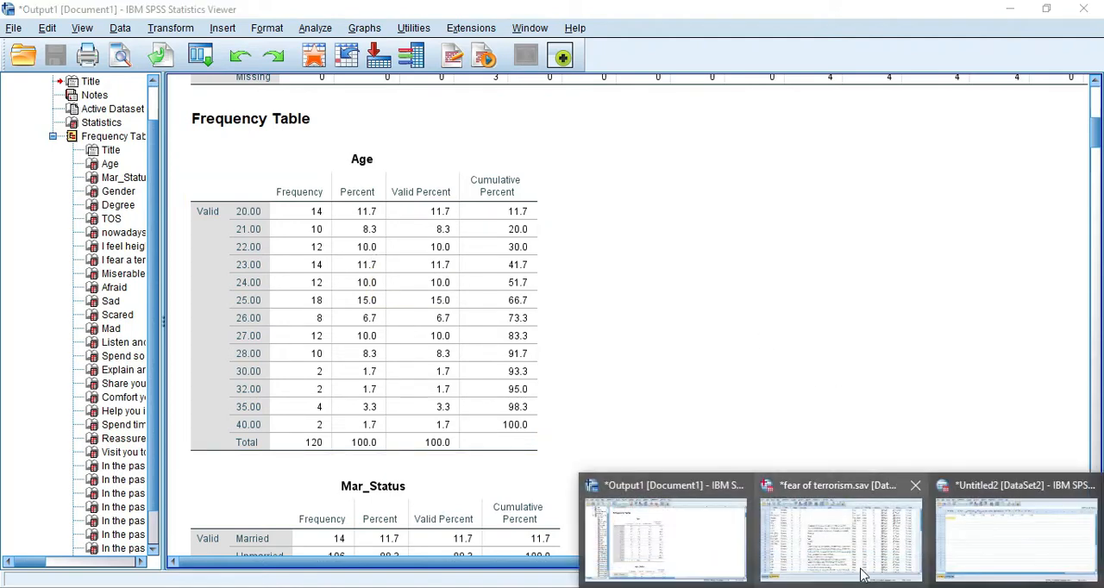
- Review the variable definitions in fear of terrorism.sav and the Data Screening outline slide in PowerPoint
click(857, 556)
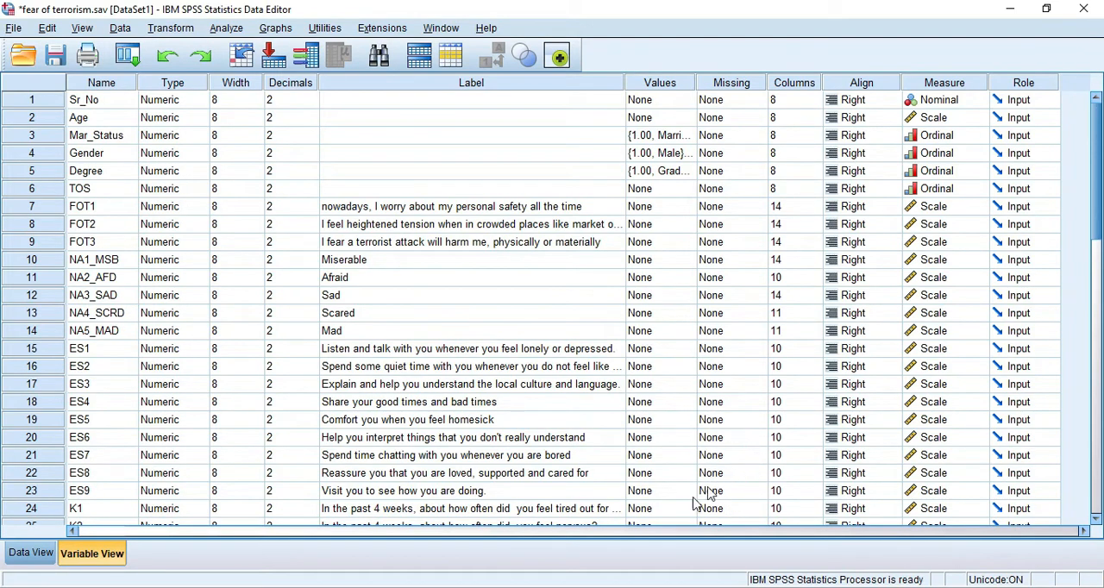
click(597, 587)
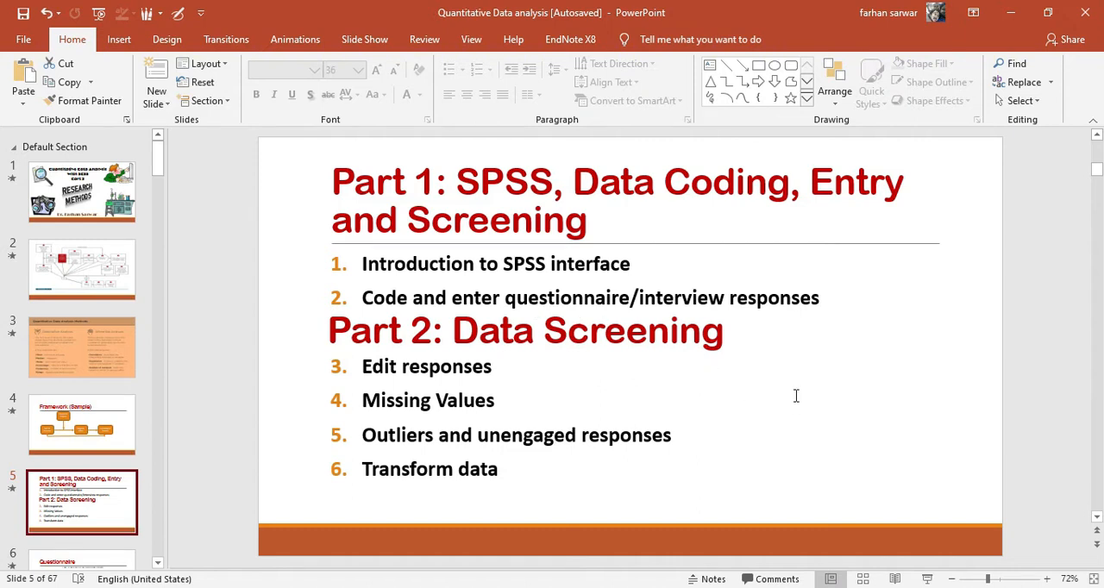
click(854, 587)
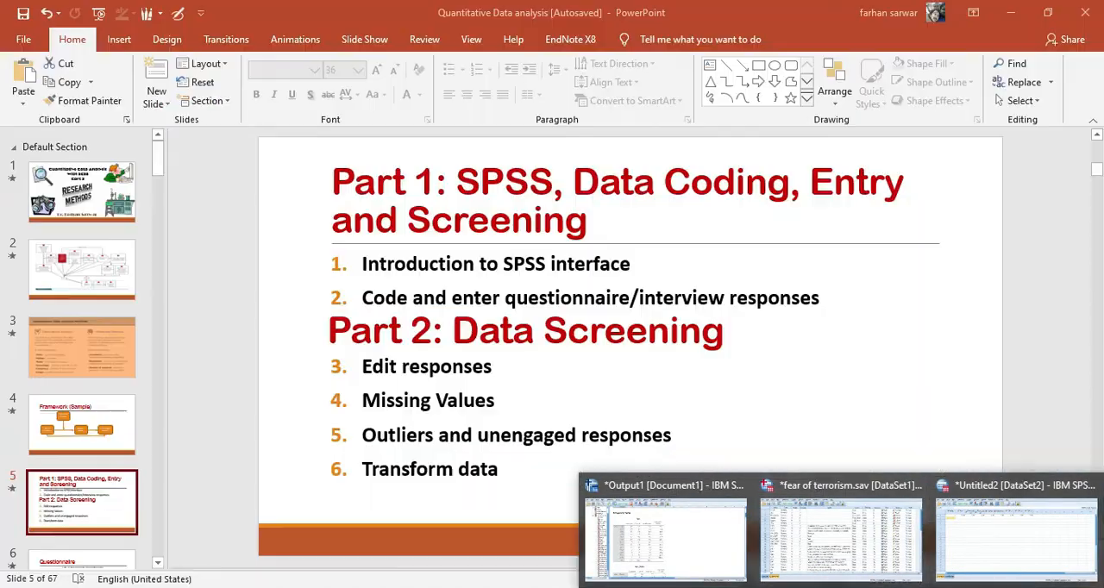
- Switch to the Corona awareness and perception survey responses in Google Sheets and look through the response rows
click(769, 587)
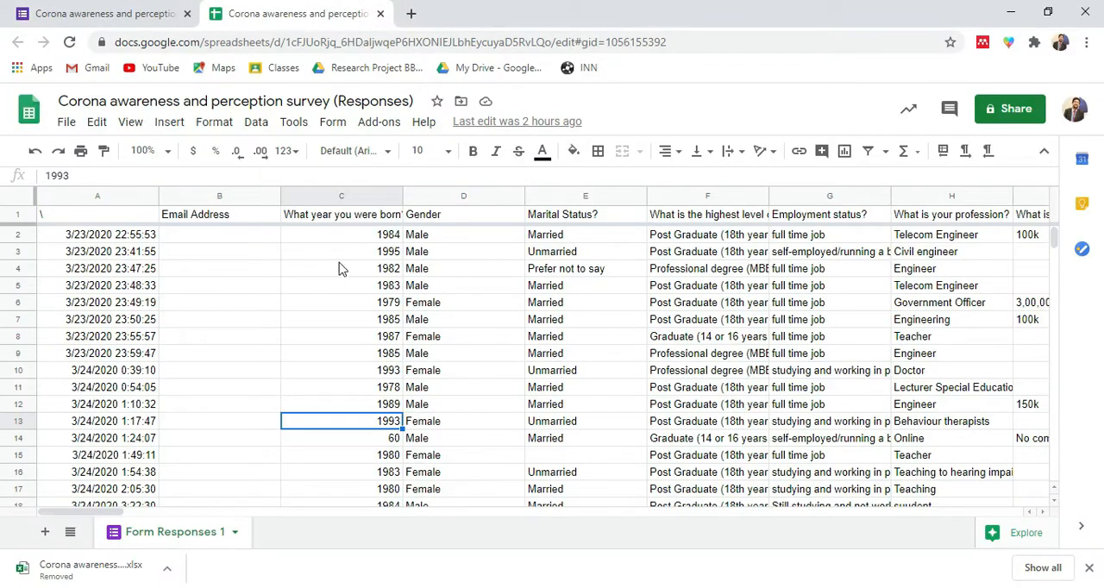
scroll(259, 335, down, 2)
scroll(253, 334, up, 2)
scroll(254, 334, down, 10)
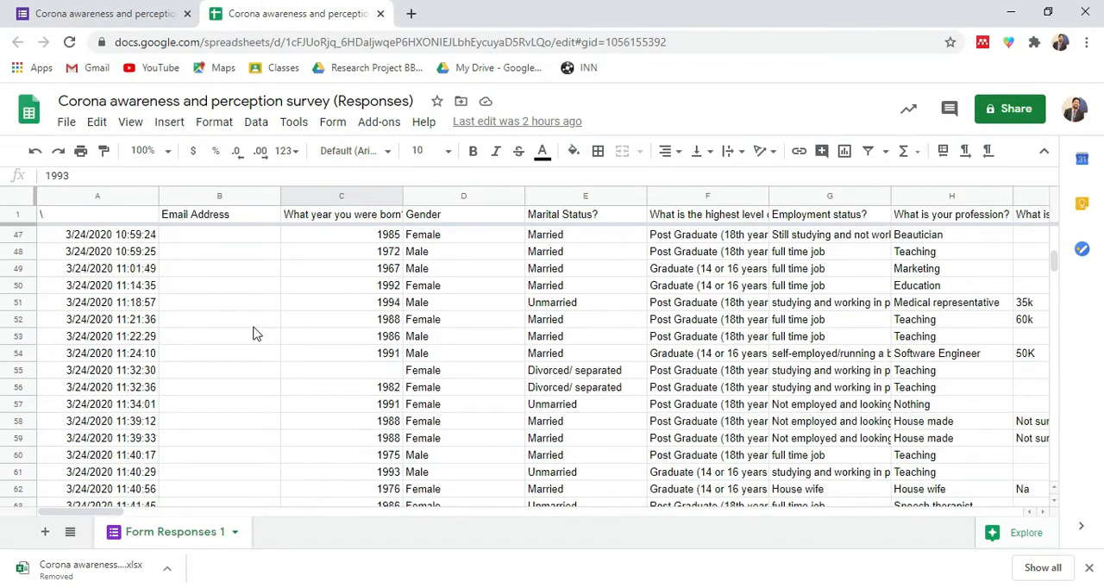
scroll(254, 335, up, 10)
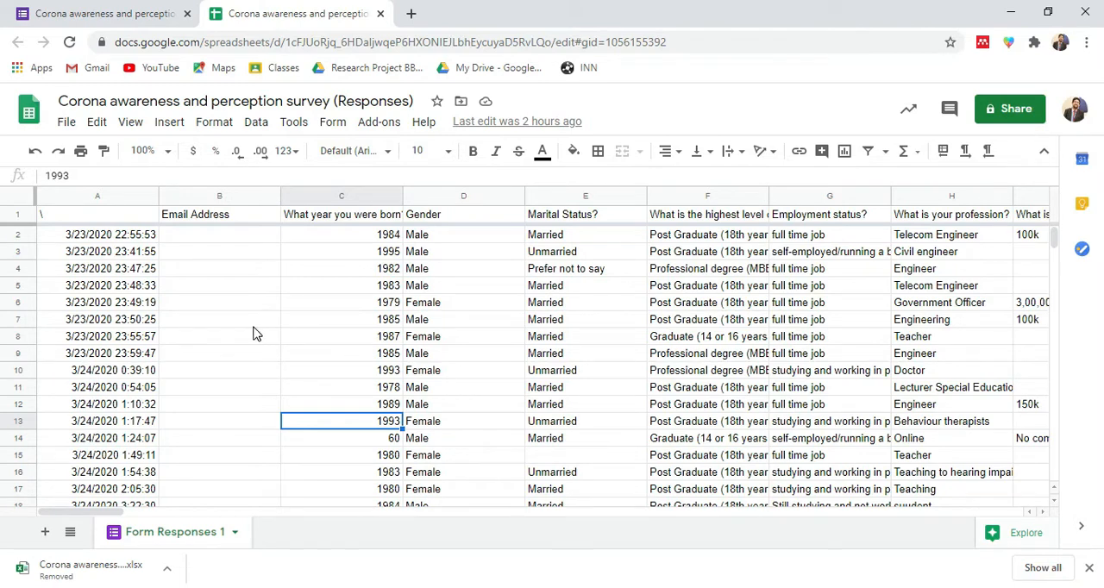
- Examine how the text responses are recorded in the Gender column of the Google Sheets survey responses
click(428, 226)
click(428, 233)
click(425, 269)
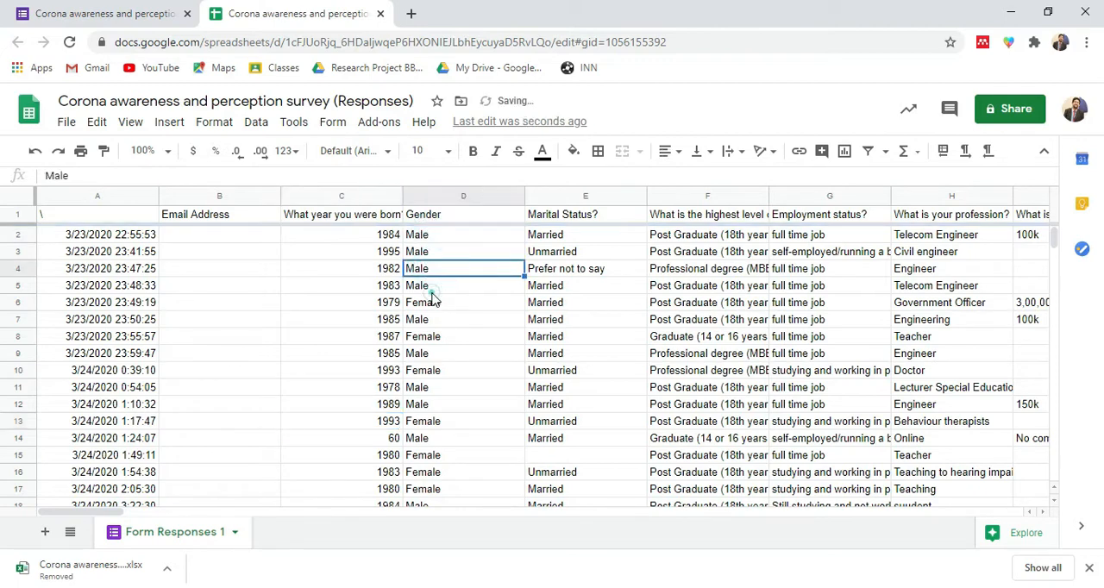
click(421, 320)
click(437, 370)
click(437, 387)
click(431, 421)
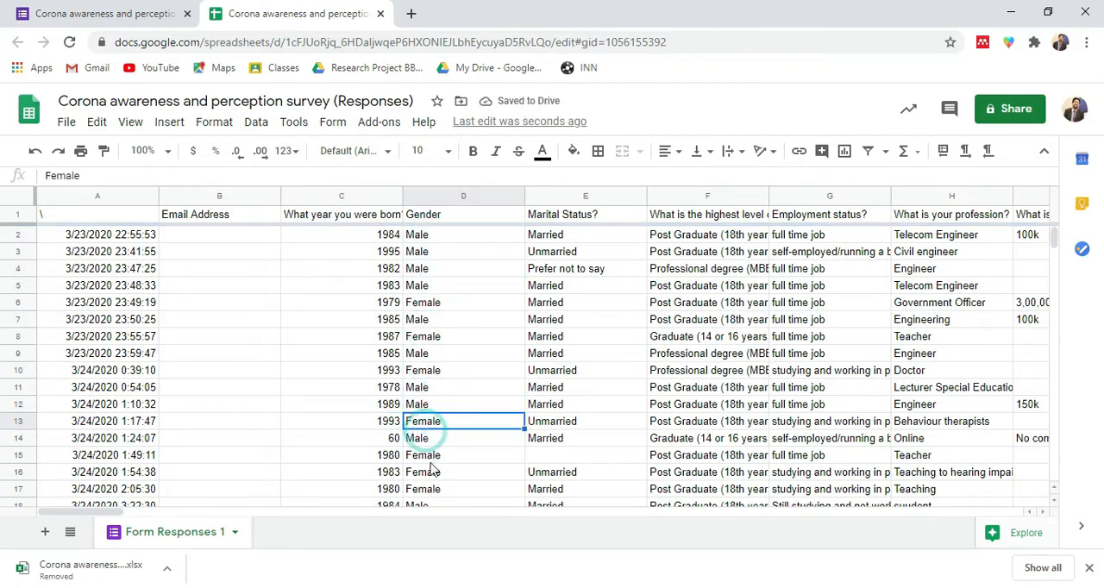
click(431, 471)
click(440, 388)
click(442, 320)
click(428, 237)
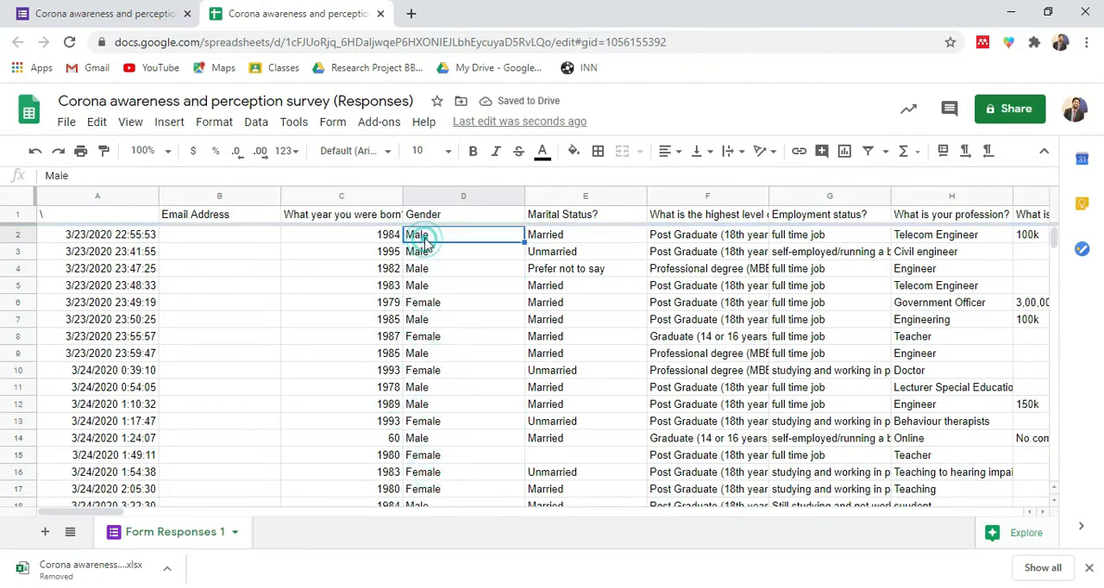
click(436, 267)
click(440, 251)
click(438, 235)
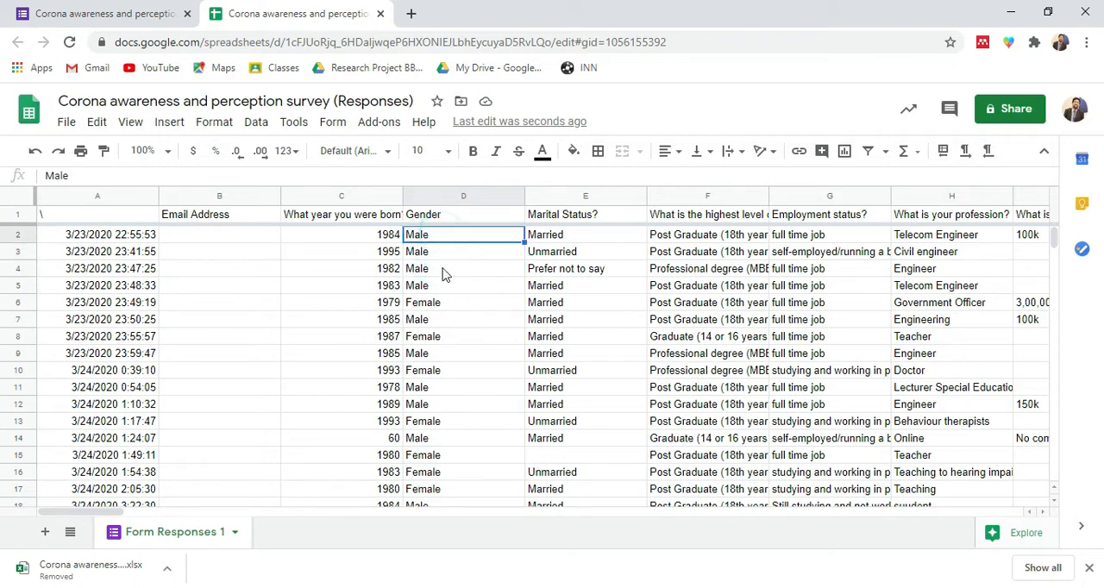
click(439, 268)
click(440, 302)
click(439, 268)
click(441, 251)
click(441, 235)
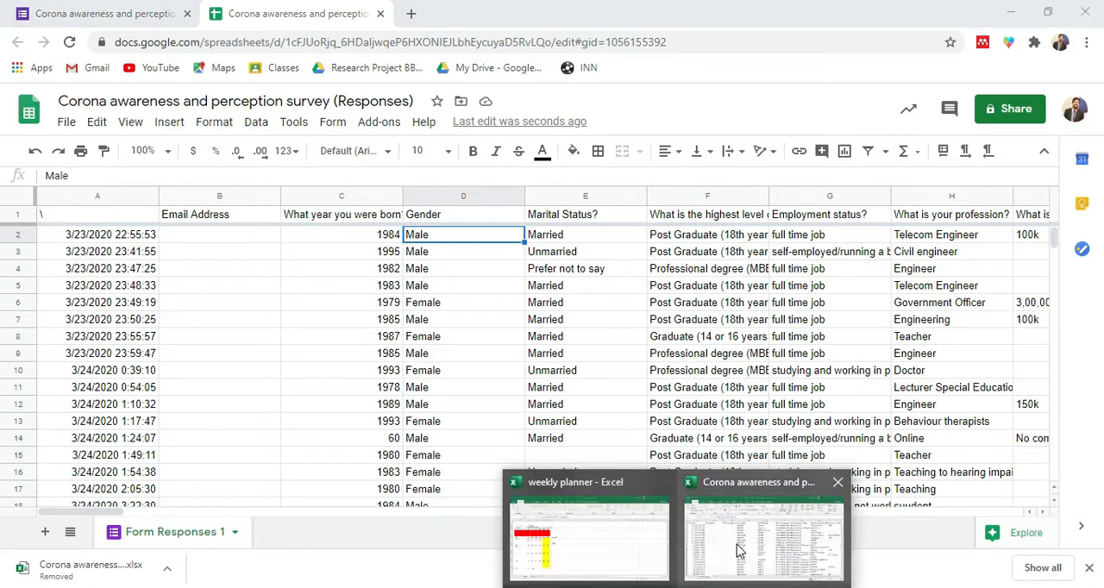
- Switch to the Corona awareness survey workbook in Excel and inspect the entries in its Gender column
click(737, 538)
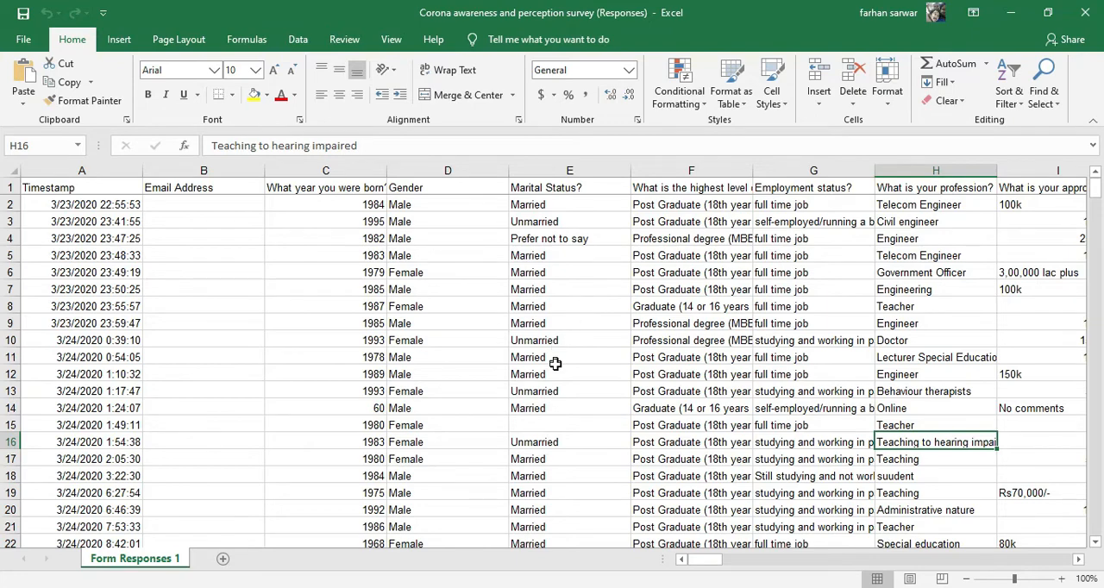
scroll(557, 364, down, 9)
scroll(557, 345, up, 9)
click(413, 206)
click(416, 222)
click(417, 239)
click(417, 272)
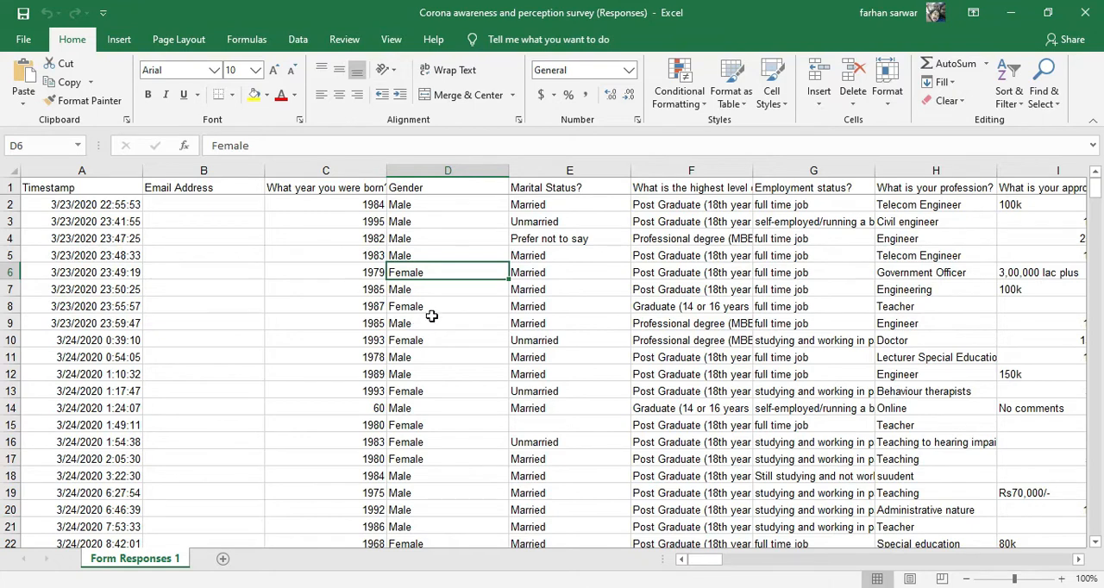
- Copy all Gender responses in cells D2 to D351, leaving out the header
click(428, 187)
drag(426, 207, 410, 409)
click(403, 238)
drag(411, 205, 419, 287)
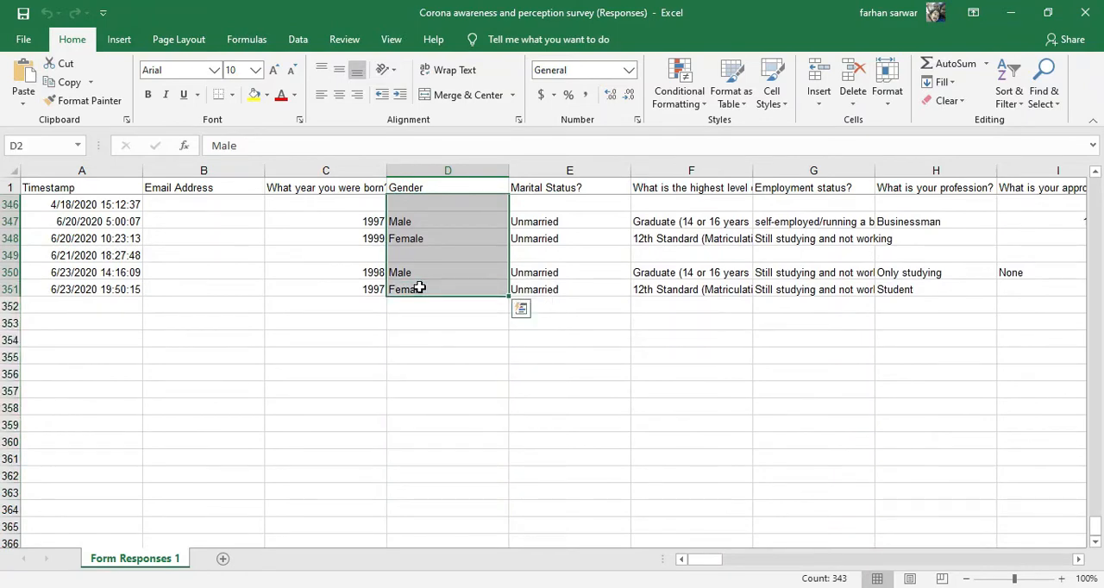
key(ctrl+c)
- Switch to the Untitled2 dataset in SPSS and paste the gender responses into the first empty column after FOT_3, starting at case 1
mouse_move(840, 587)
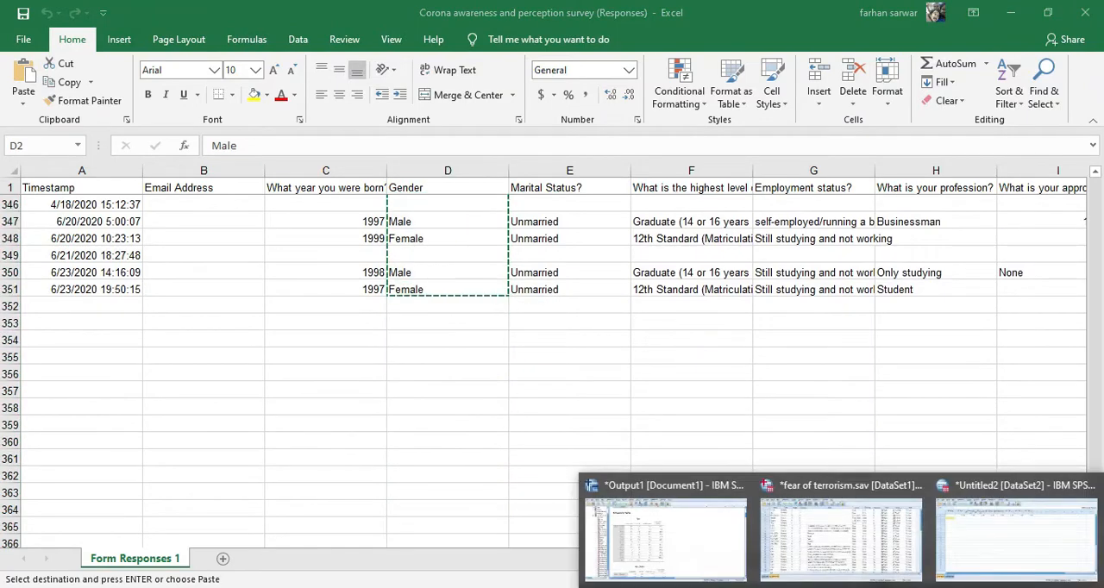
click(1016, 543)
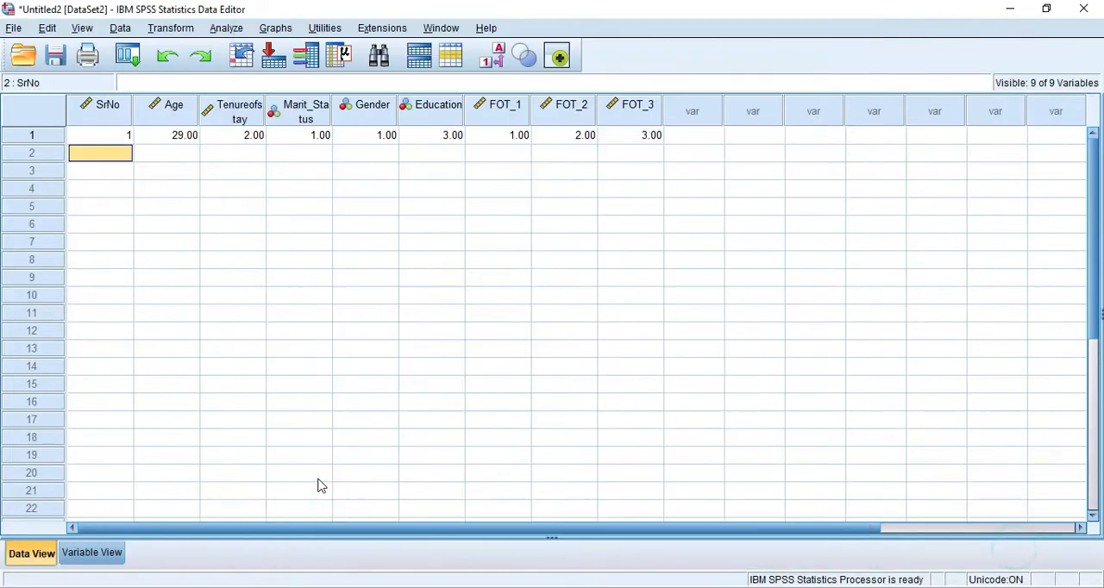
click(95, 556)
click(49, 555)
click(701, 136)
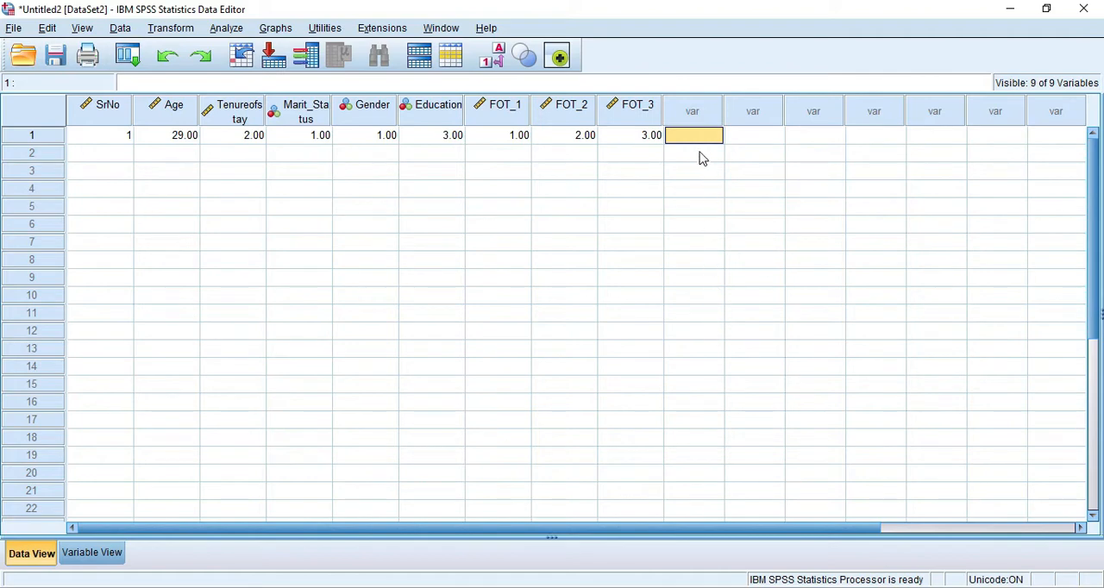
key(ctrl+v)
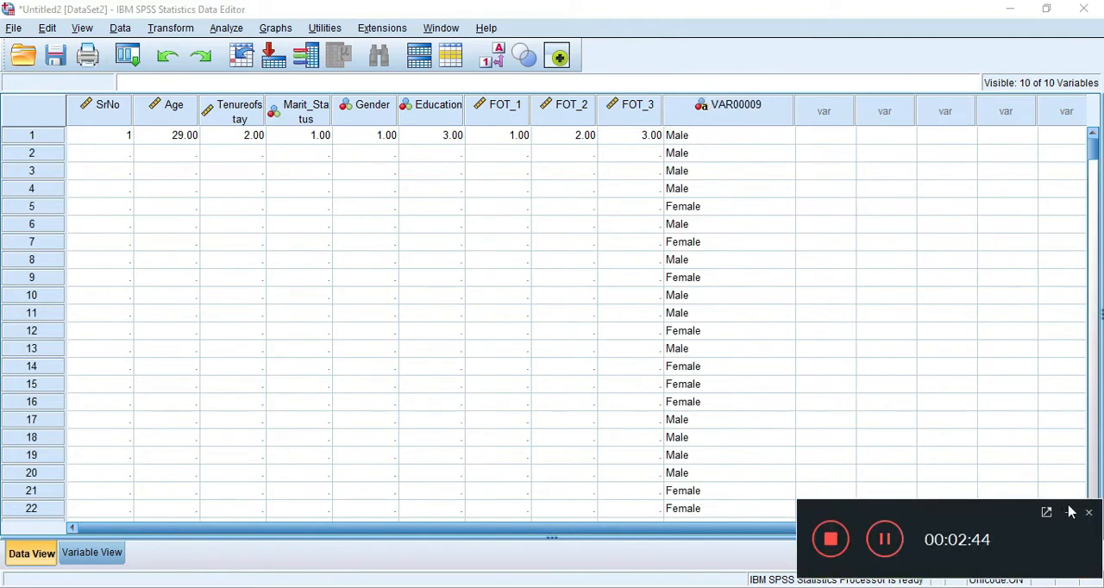
- Look through the pasted gender values and rename the variable VAR00009 as Gender1
scroll(730, 374, down, 20)
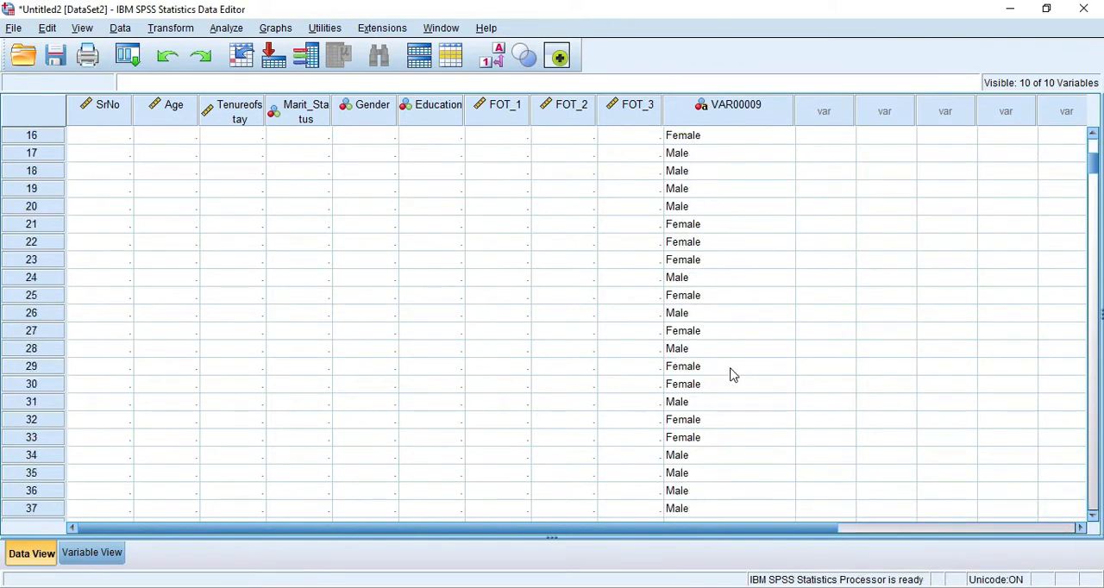
scroll(729, 374, down, 20)
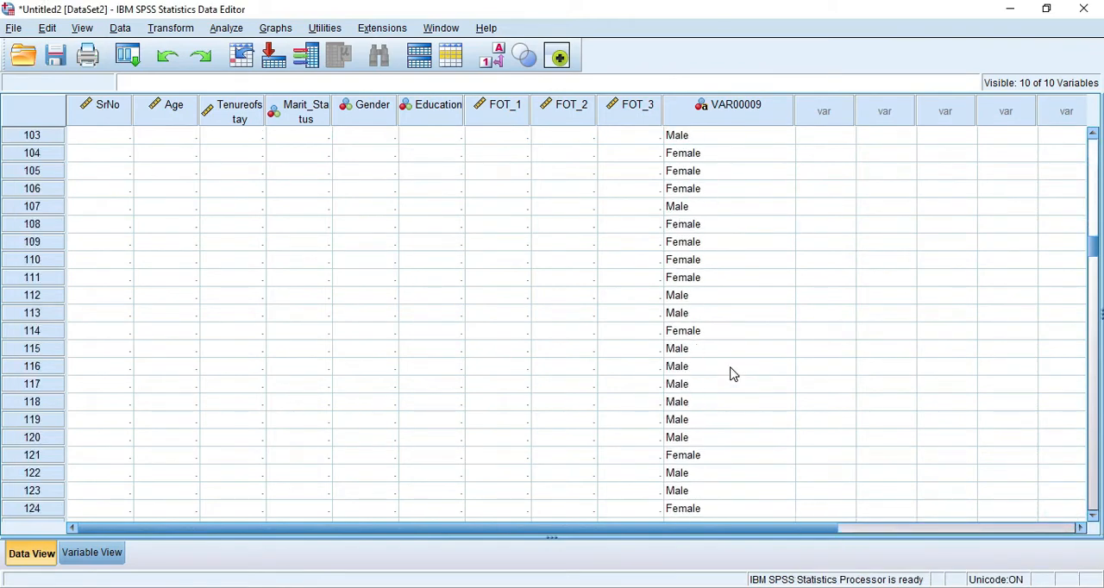
scroll(730, 375, down, 20)
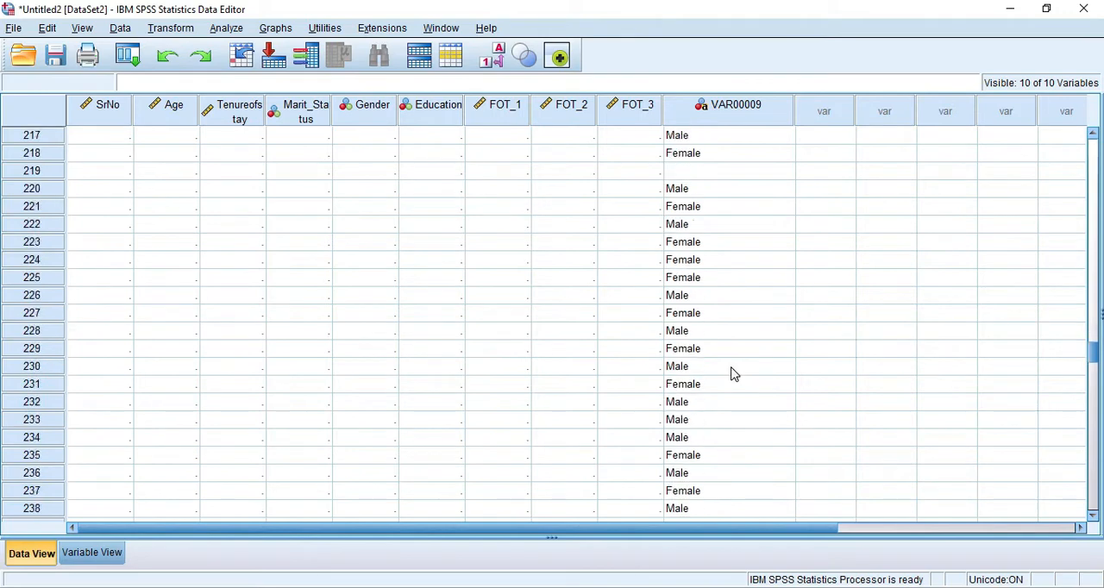
scroll(731, 374, down, 6)
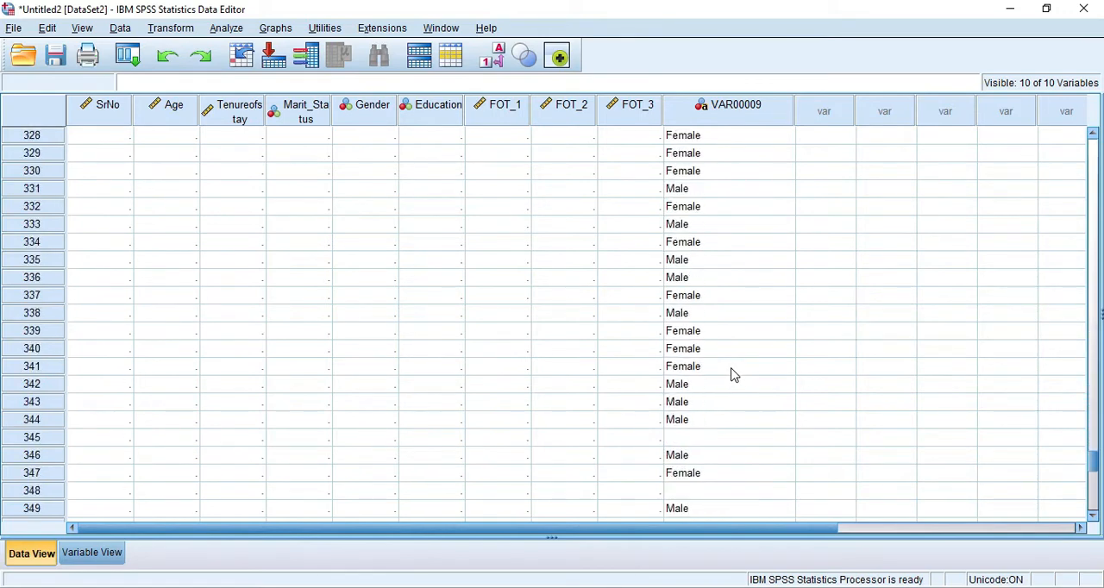
click(92, 554)
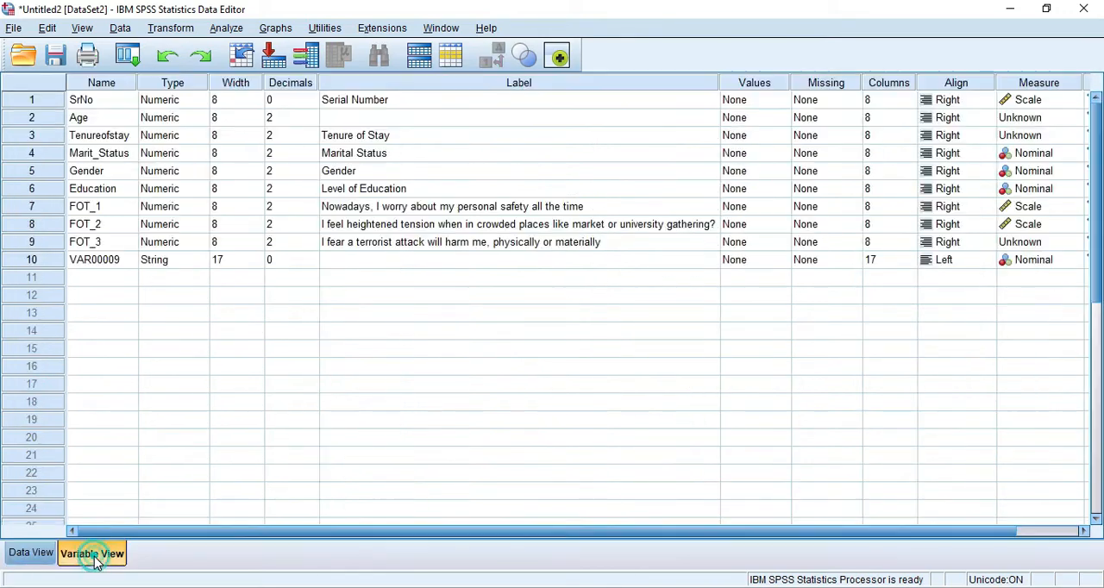
click(86, 263)
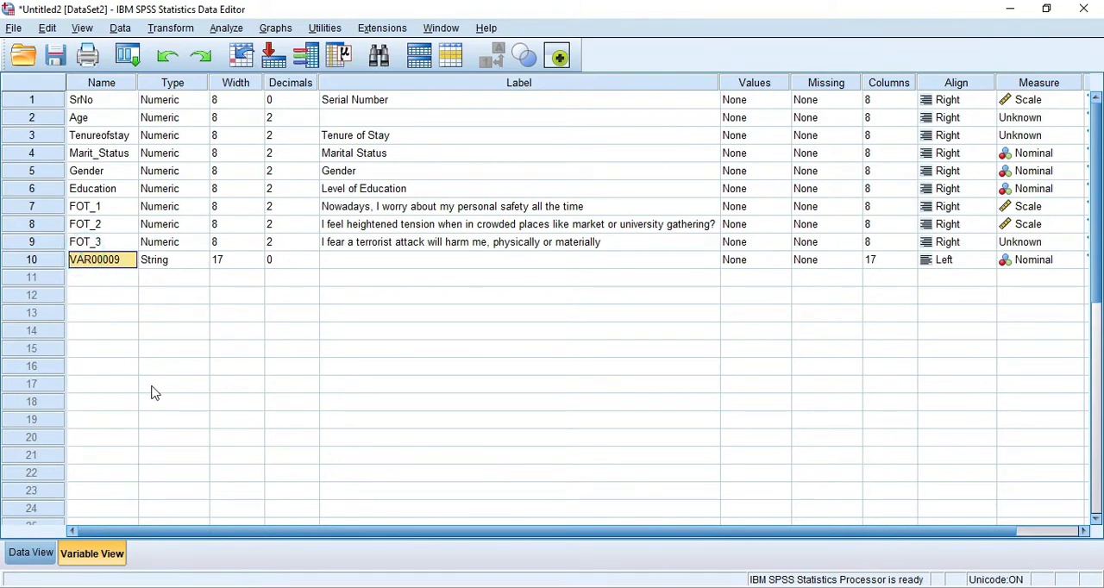
text(F)
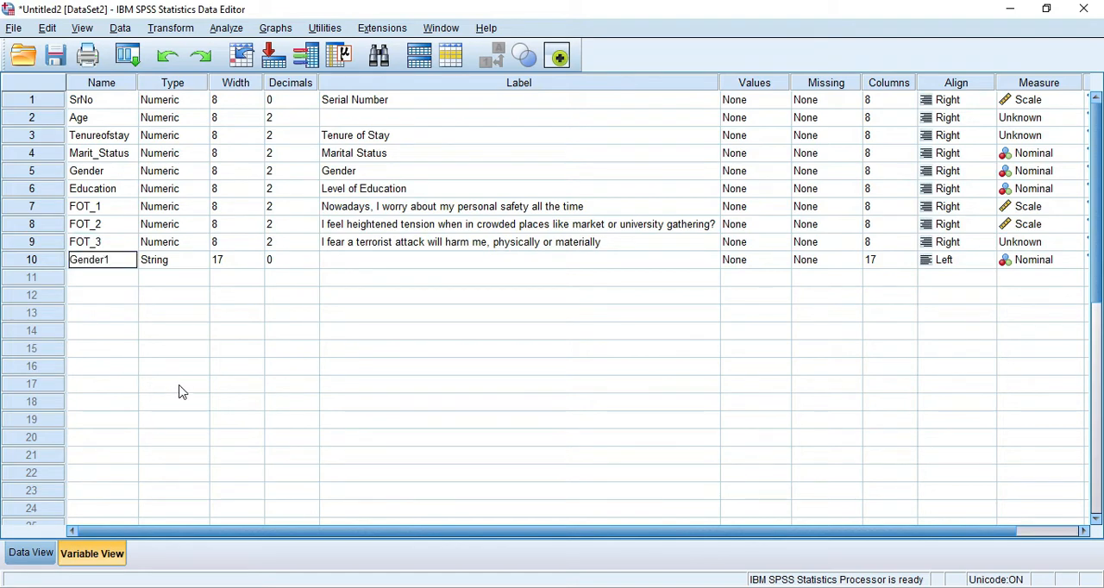
click(106, 333)
- Try to rename the Gender1 variable as Gender
double_click(120, 259)
key(BackSpace)
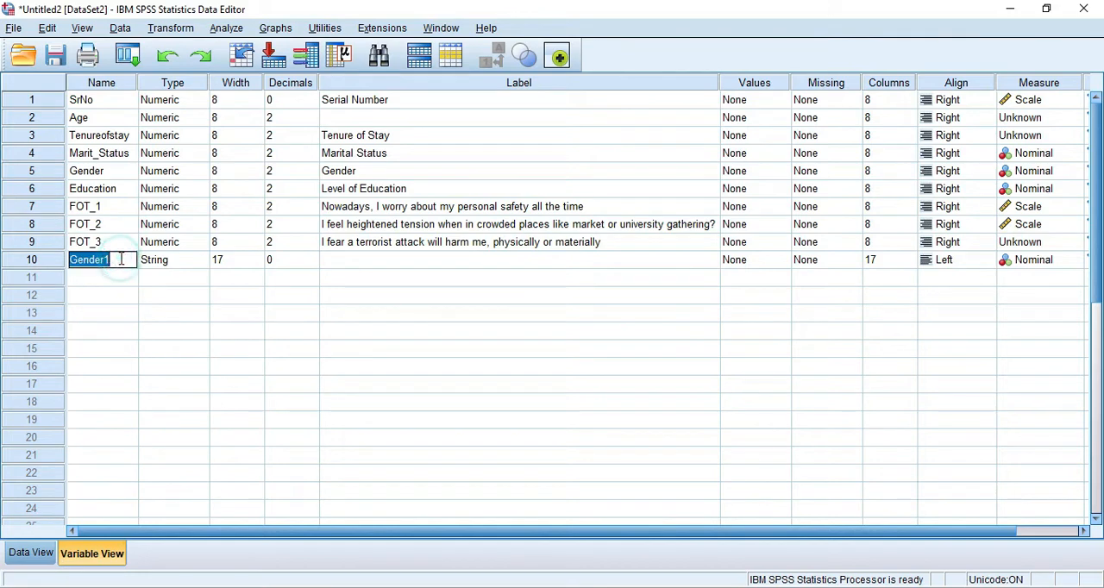
key(Return)
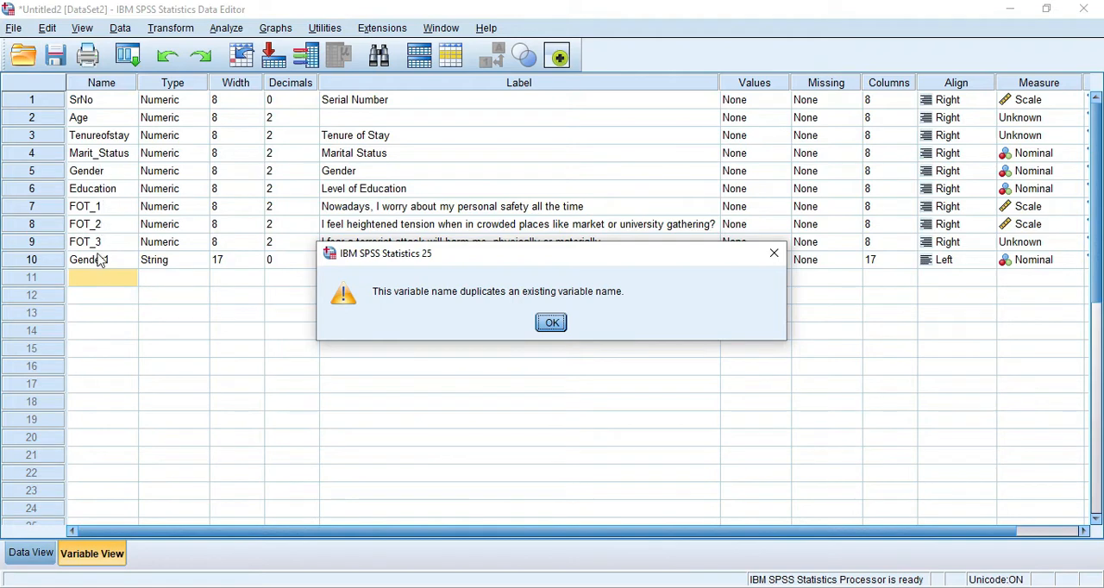
click(551, 323)
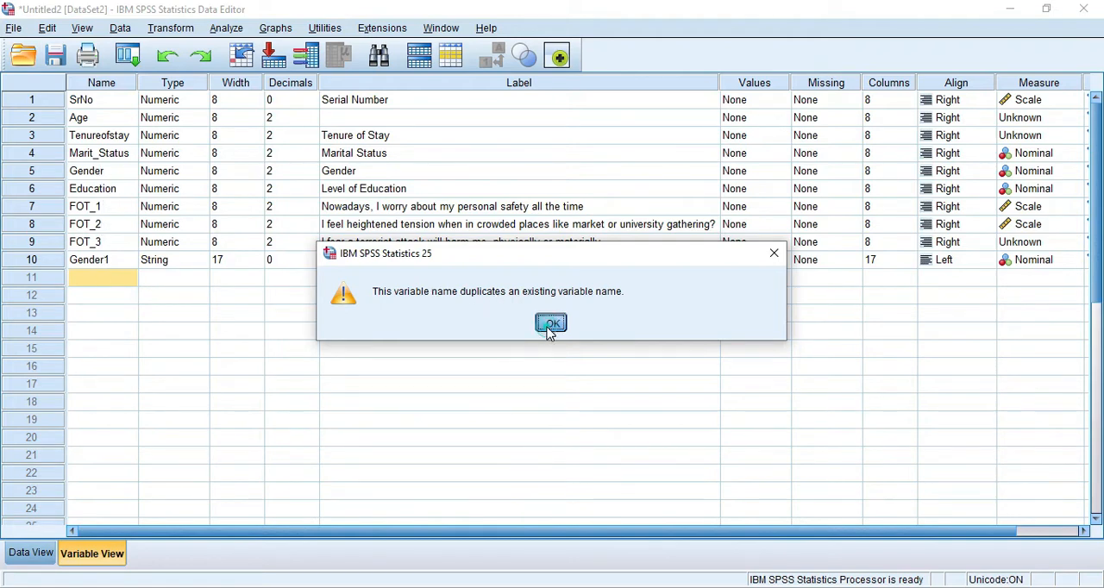
click(120, 259)
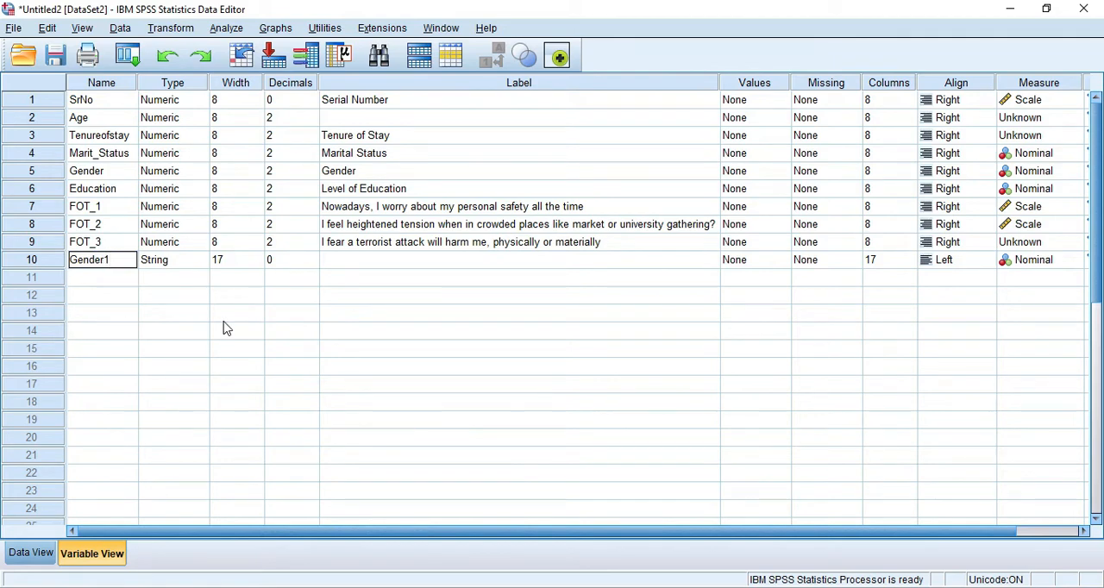
- Check the data type assigned to the Gender1 variable
click(155, 313)
click(168, 261)
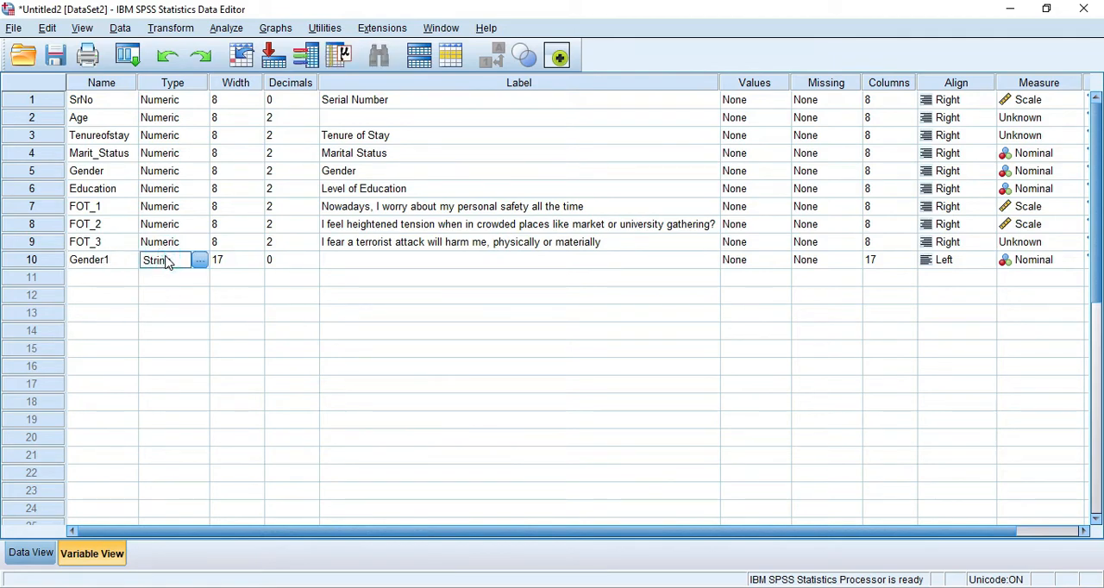
click(165, 297)
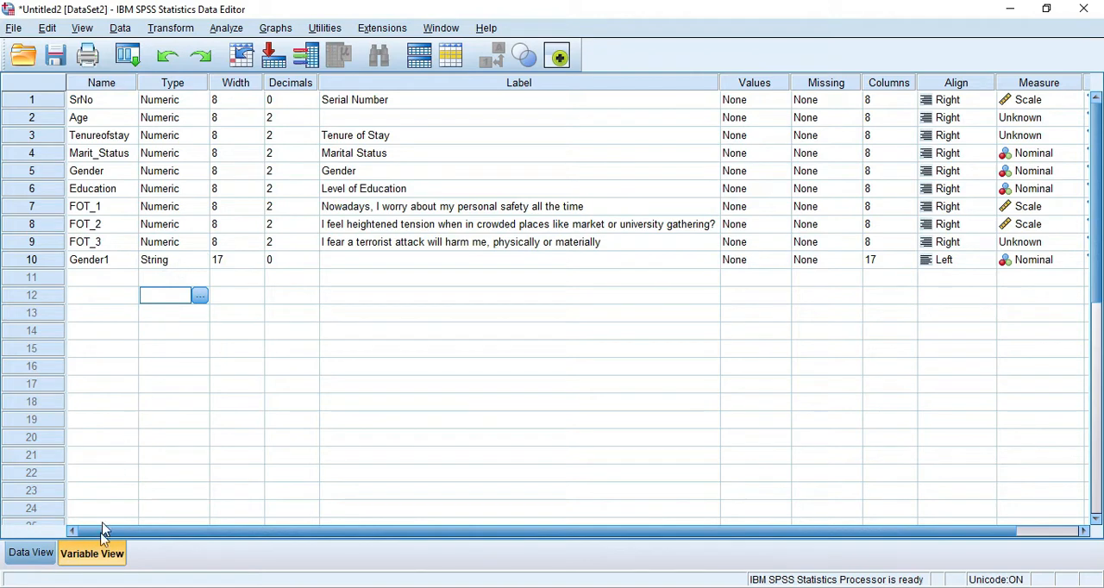
- Return to the data values and view the Gender1 column from the first case
click(42, 552)
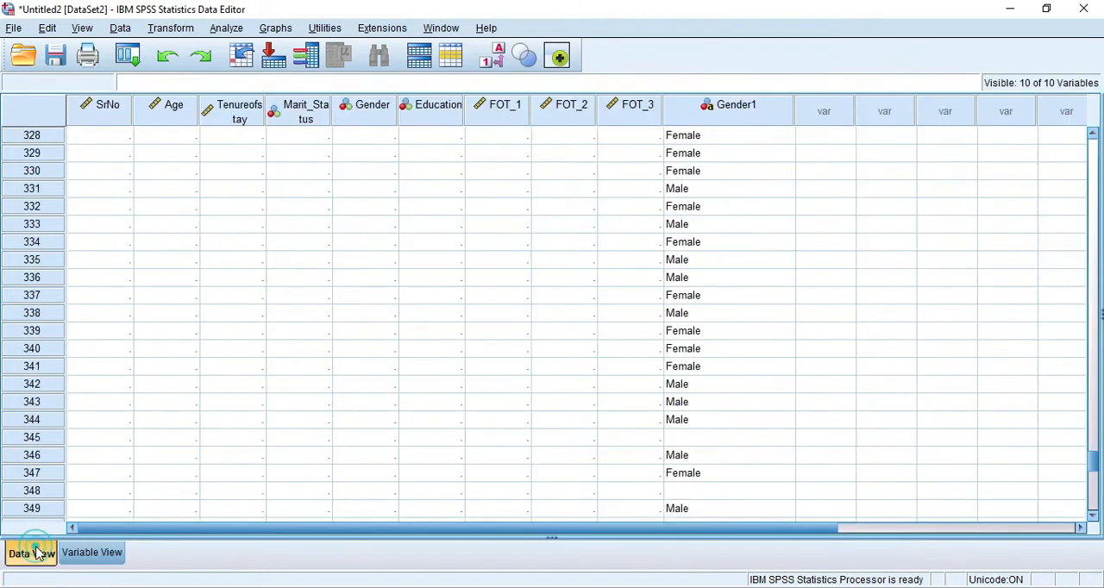
scroll(721, 339, up, 6)
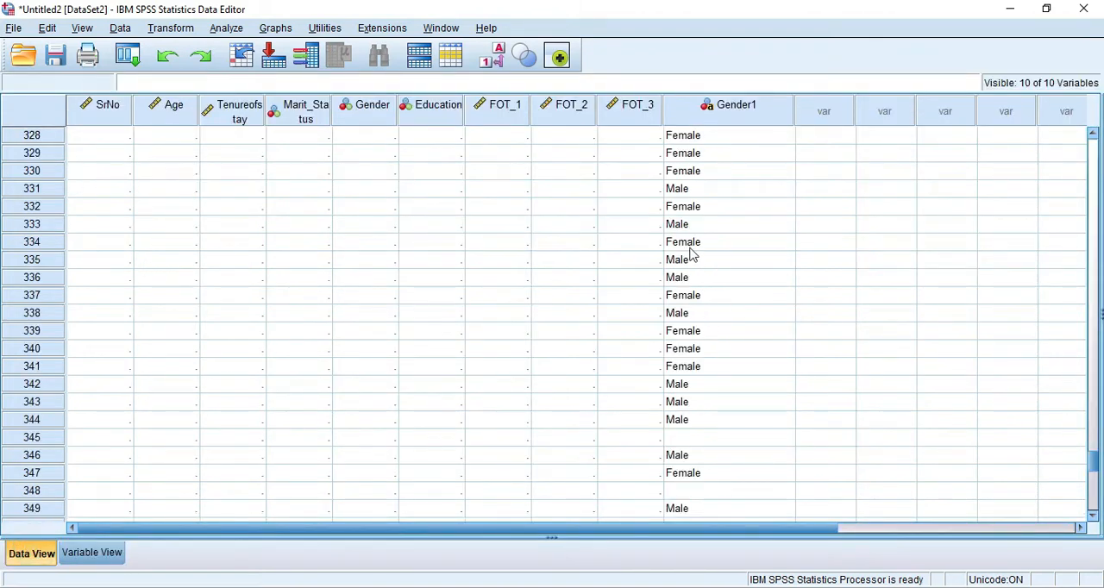
scroll(690, 255, up, 5)
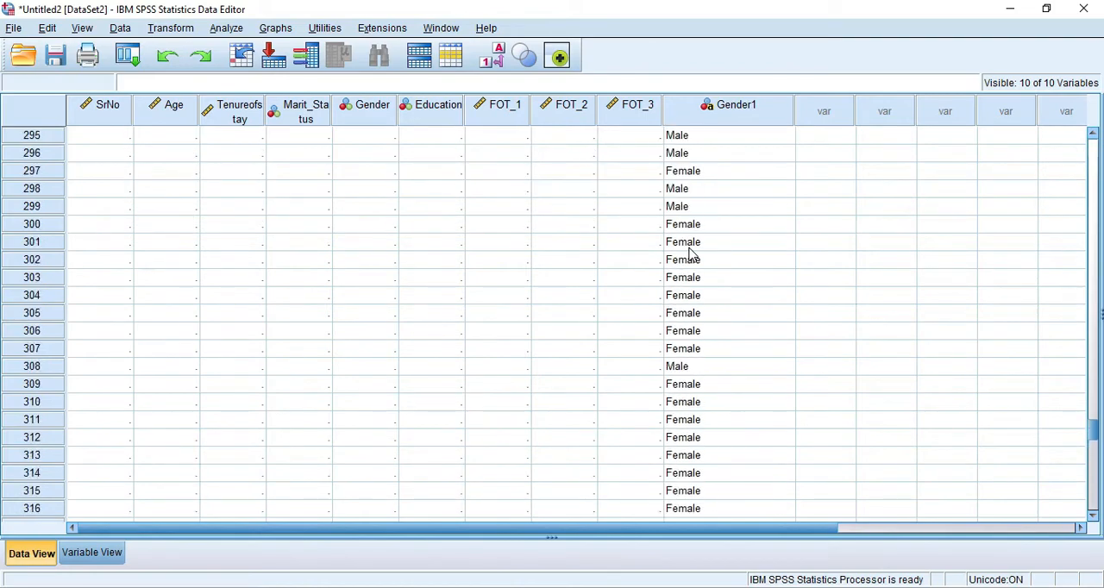
drag(1091, 423, 1097, 125)
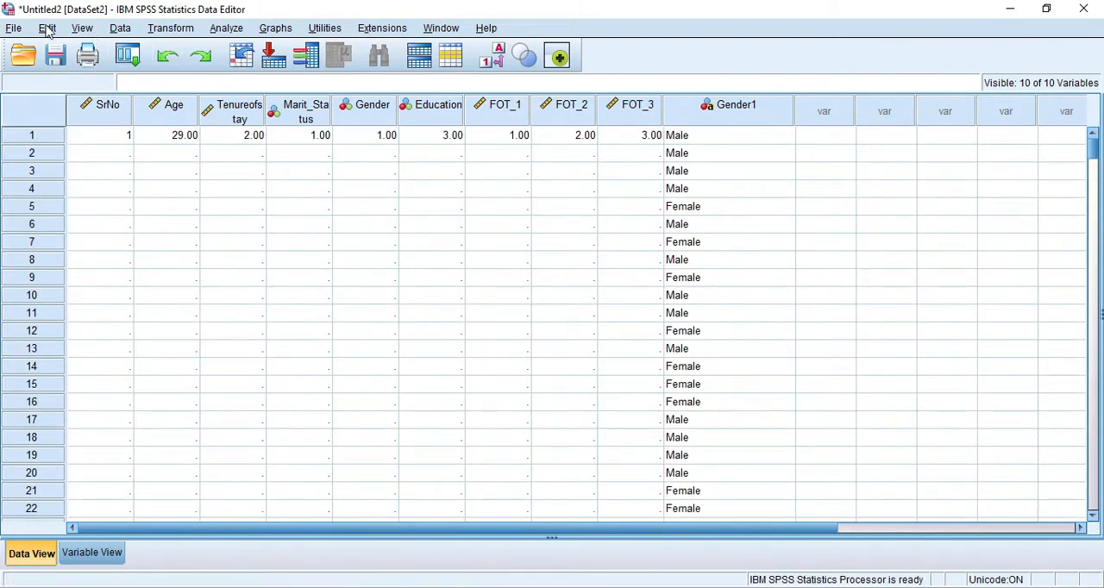
- Set up a Recode into Different Variables for Gender1 with the output variable name Gendernumer
click(173, 31)
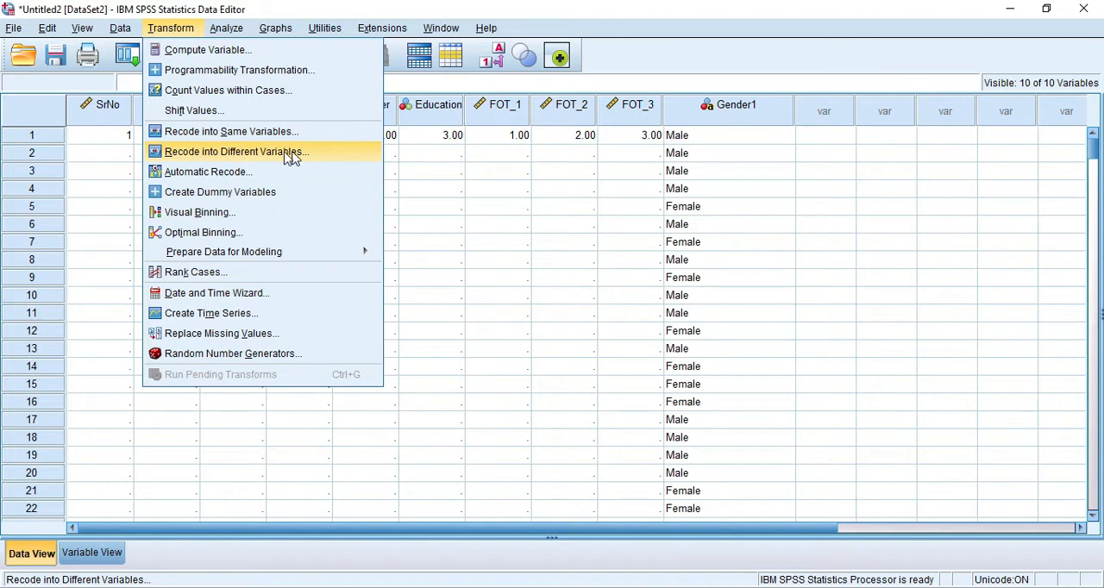
click(202, 156)
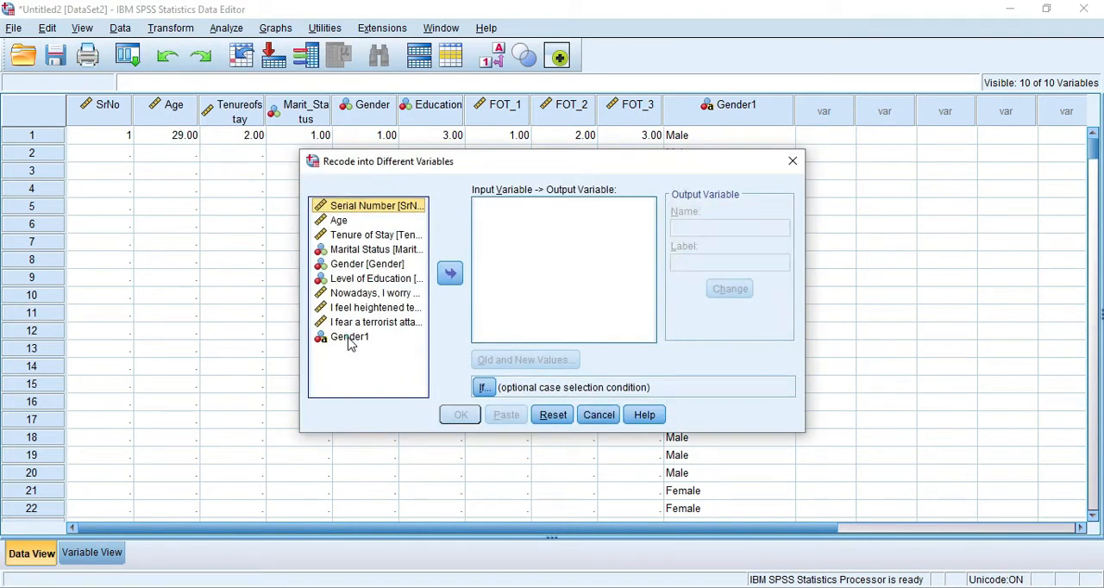
click(349, 337)
click(449, 273)
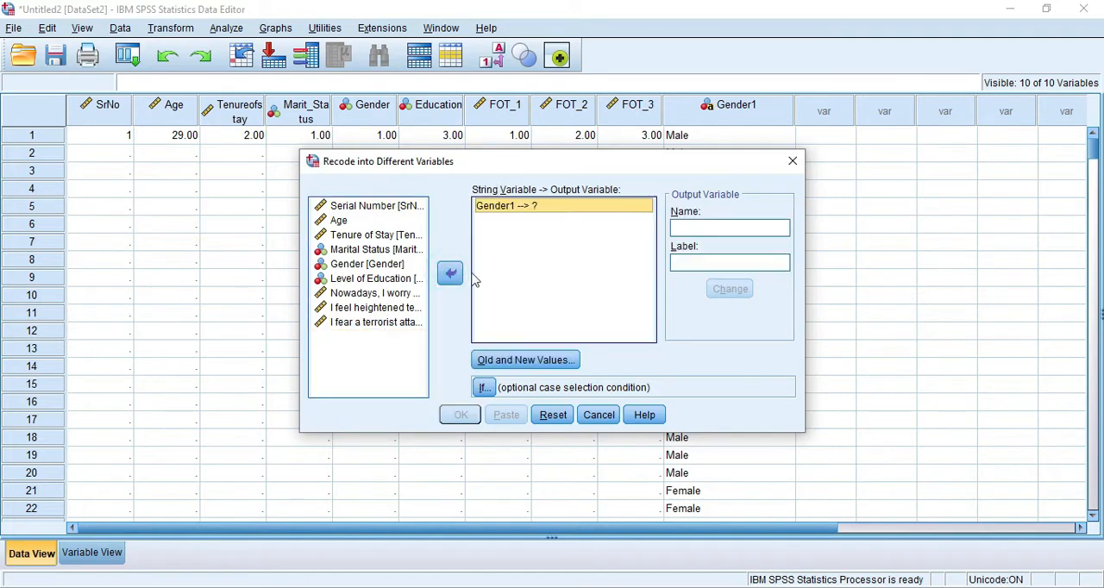
click(719, 229)
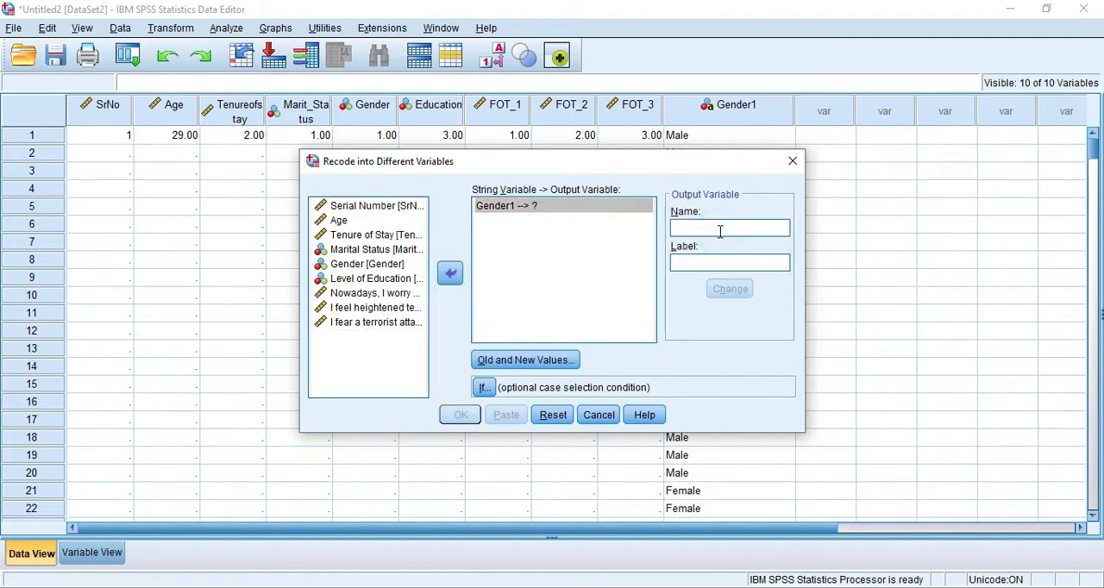
text(Gendernumer)
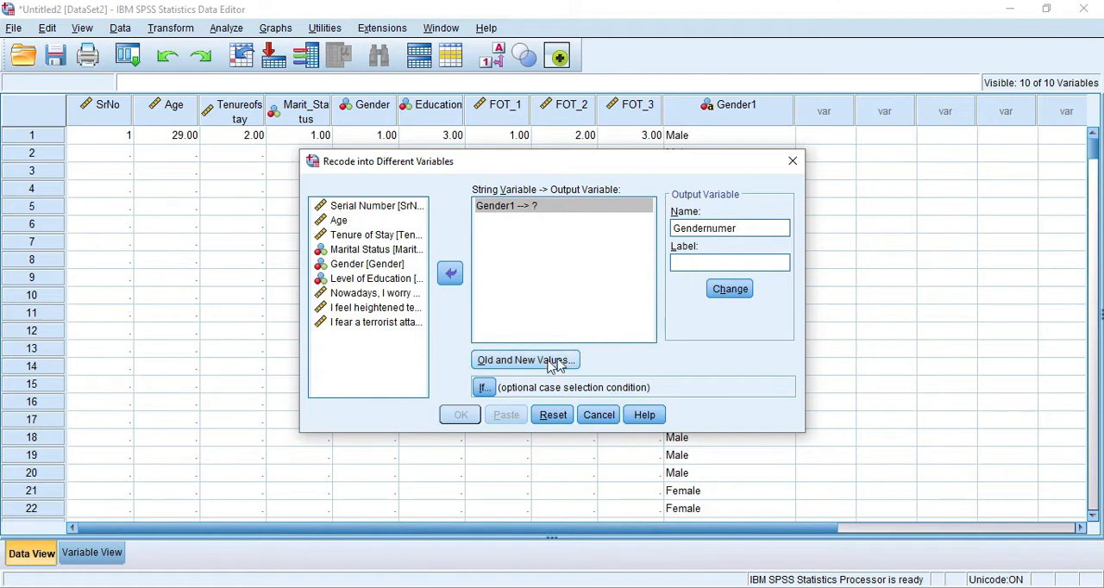
- Add a recoding rule that turns the old value Males into the new value 1
click(521, 363)
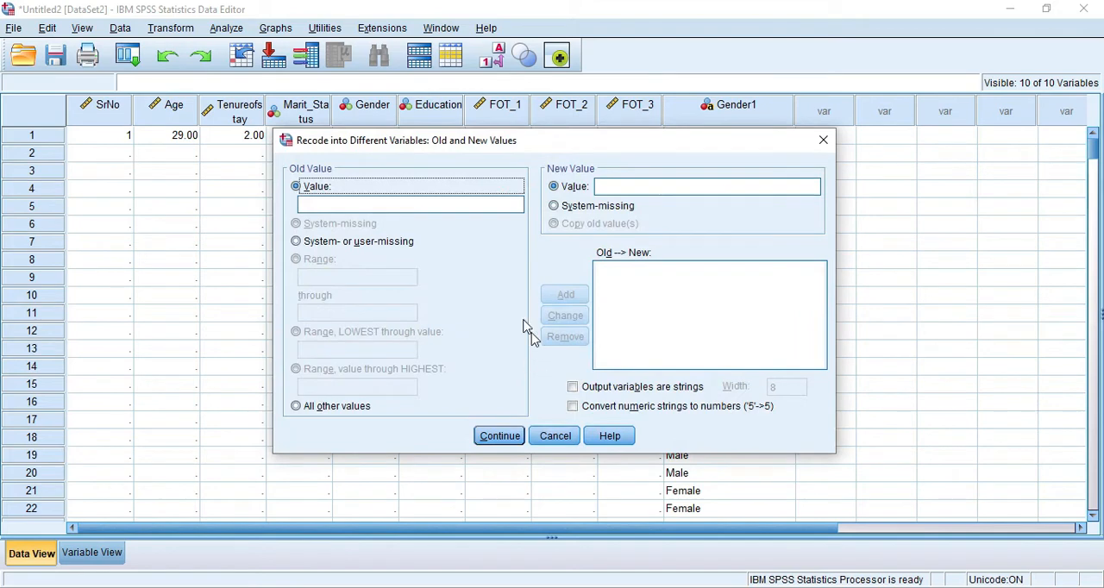
click(356, 205)
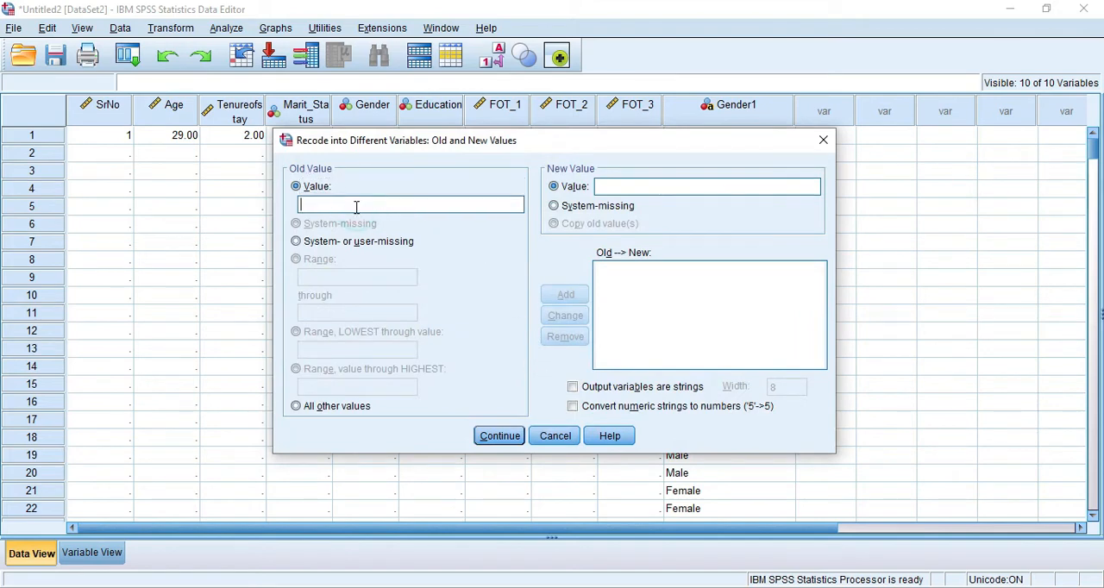
key(Tab)
text(1)
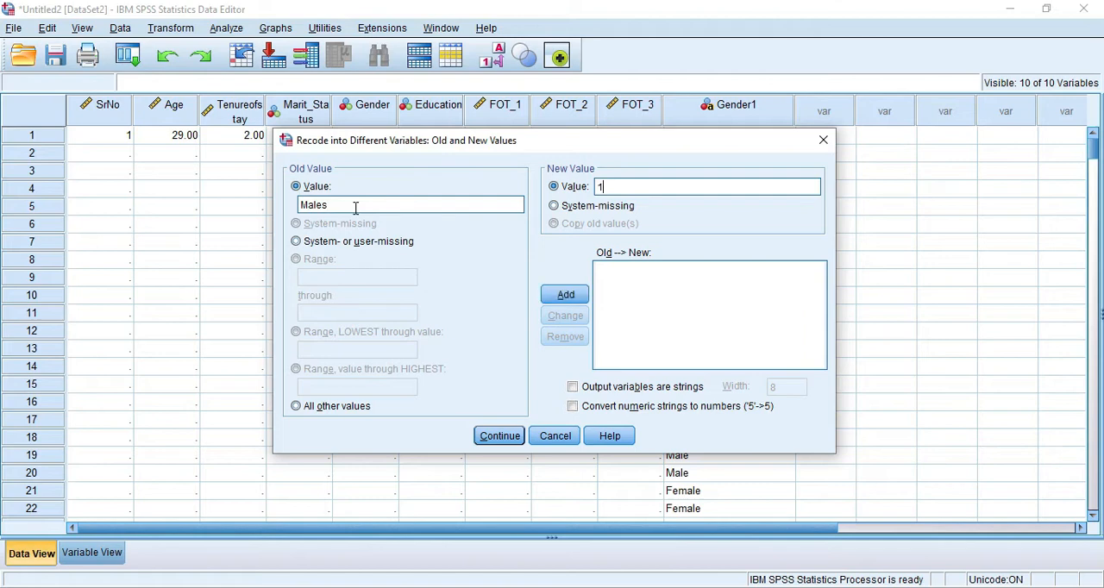
click(577, 299)
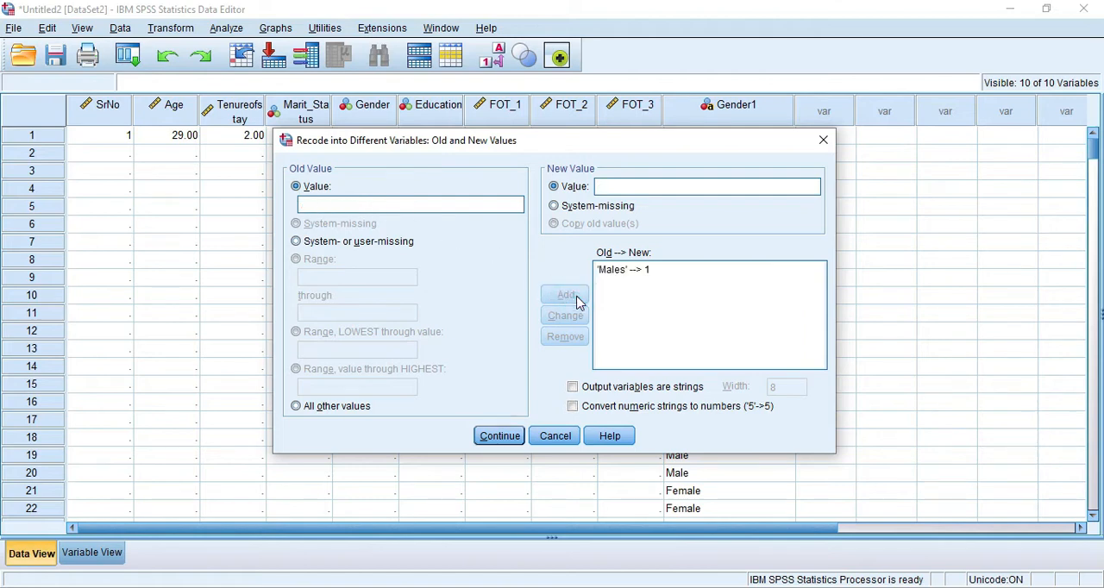
- Check the gender wording in the Excel survey responses and correct the rule's old value from Males to Male
key(alt+Tab)
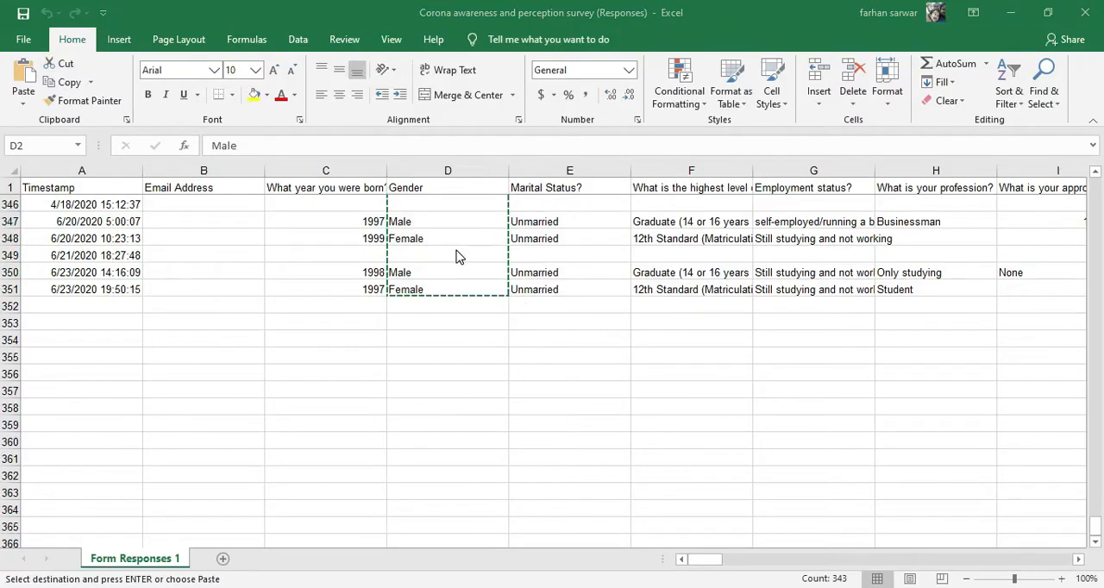
key(alt+Tab)
click(623, 269)
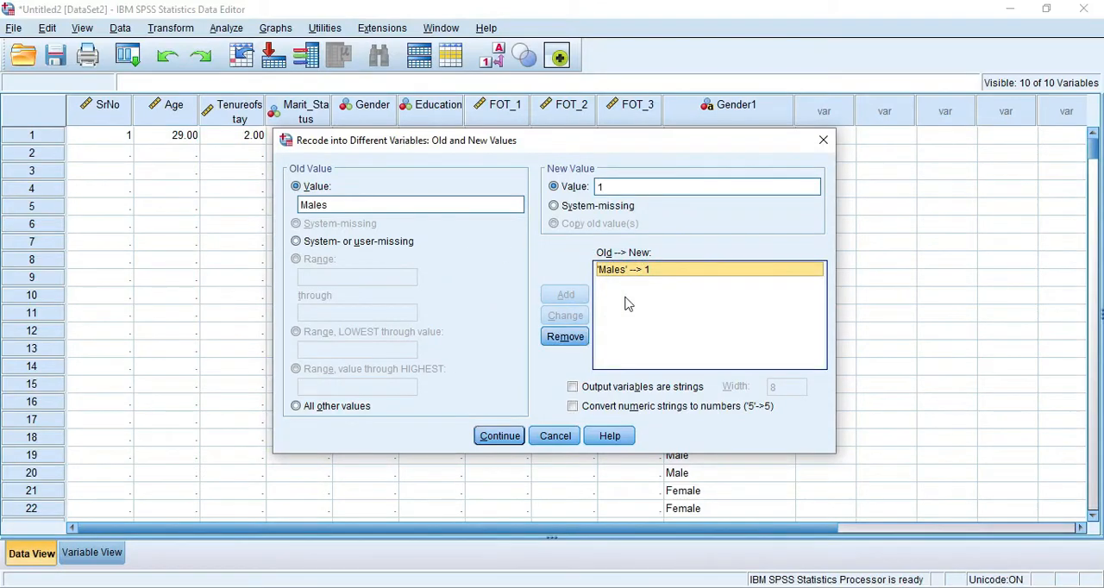
click(635, 269)
click(335, 207)
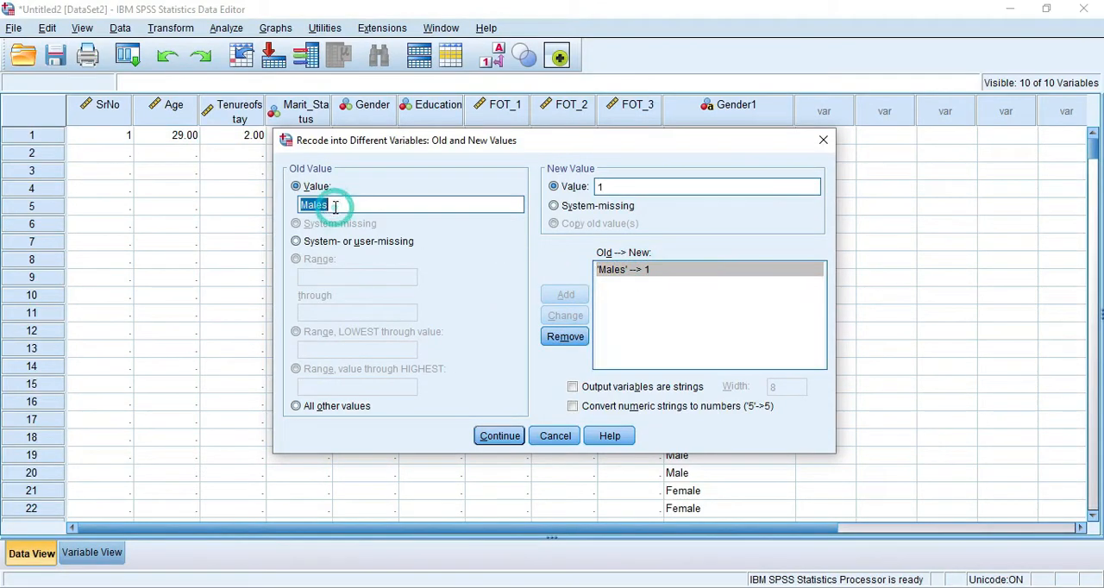
click(335, 207)
key(BackSpace)
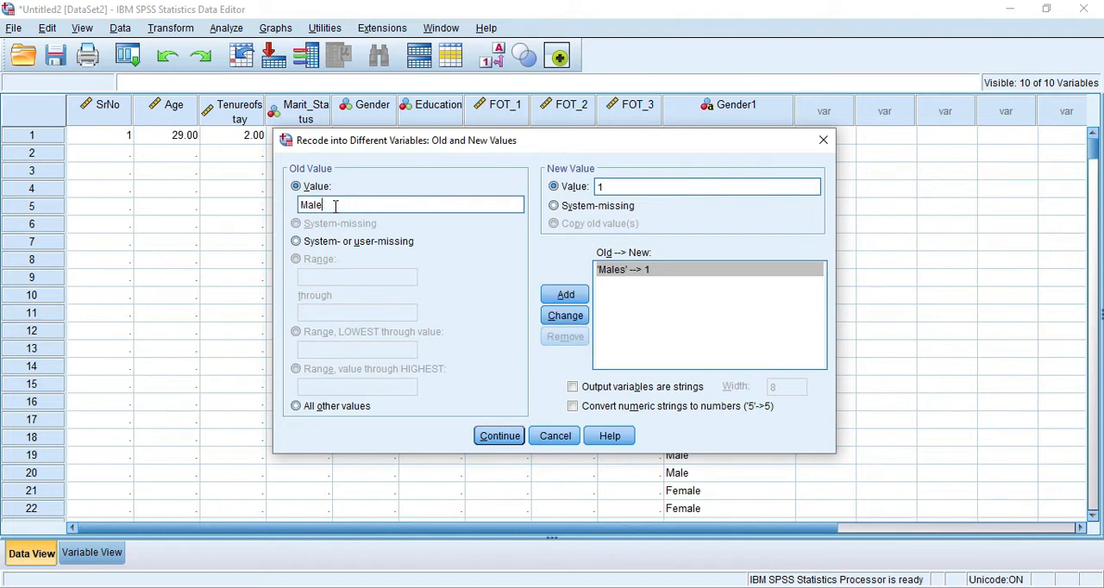
click(573, 316)
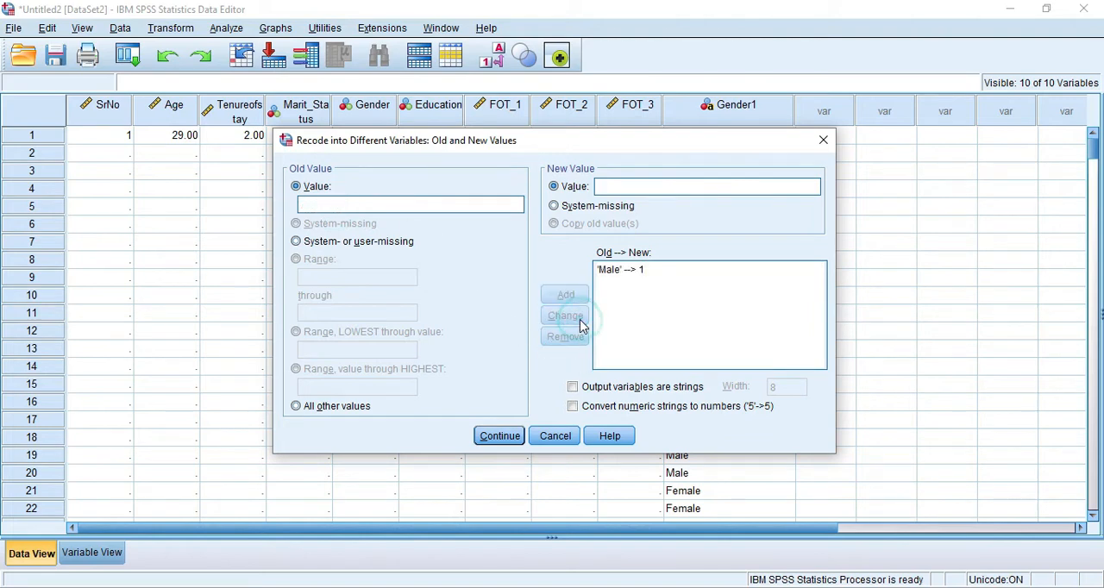
- Add a recoding rule that turns Female into 2, checking the wording in Excel, and accept the old and new values
click(382, 207)
key(alt+Tab)
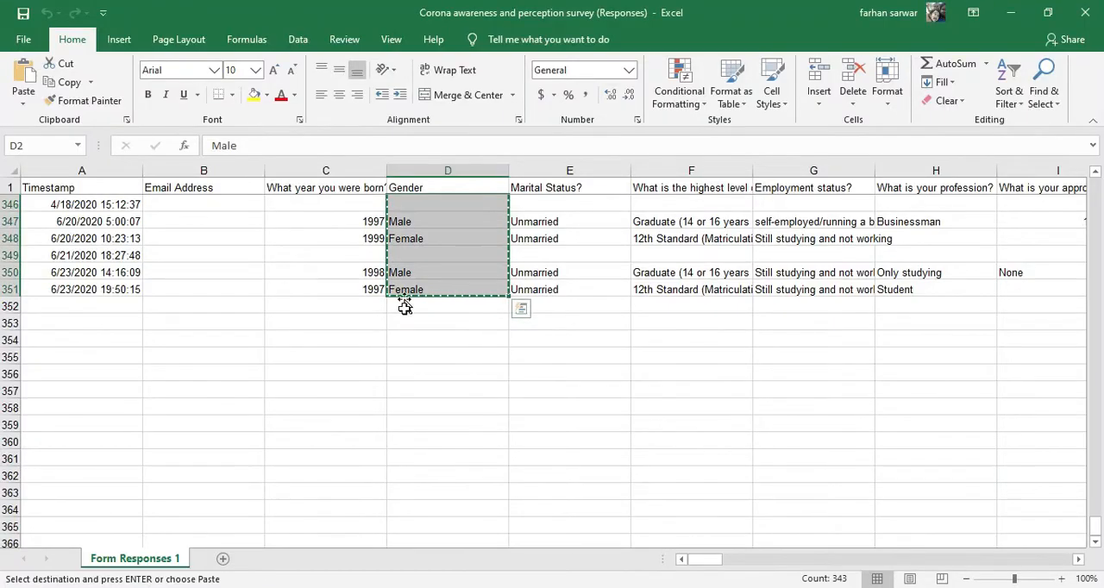
key(alt+Tab)
key(alt+Tab)
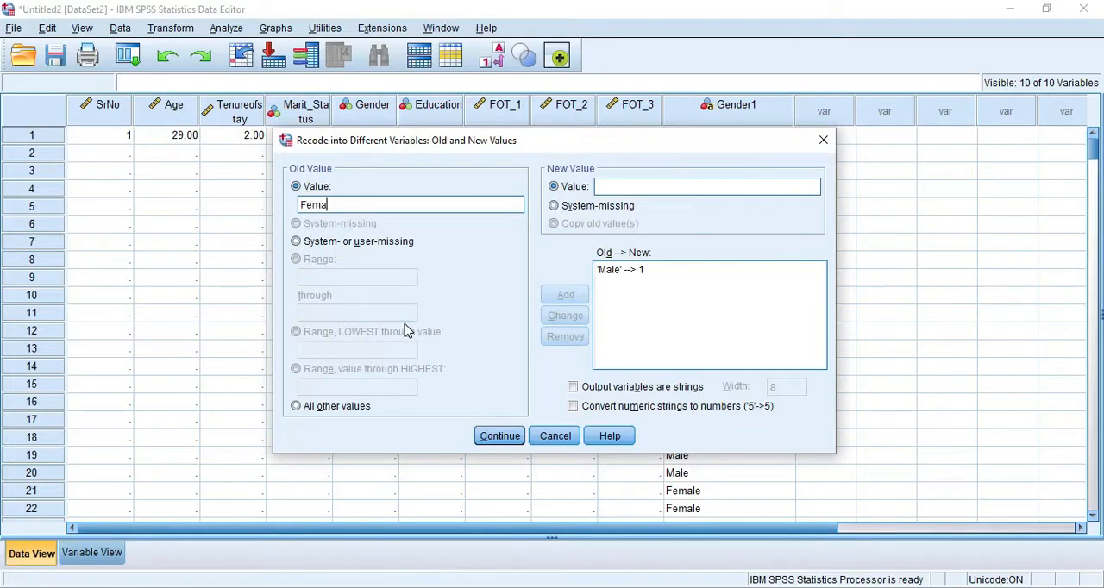
click(621, 188)
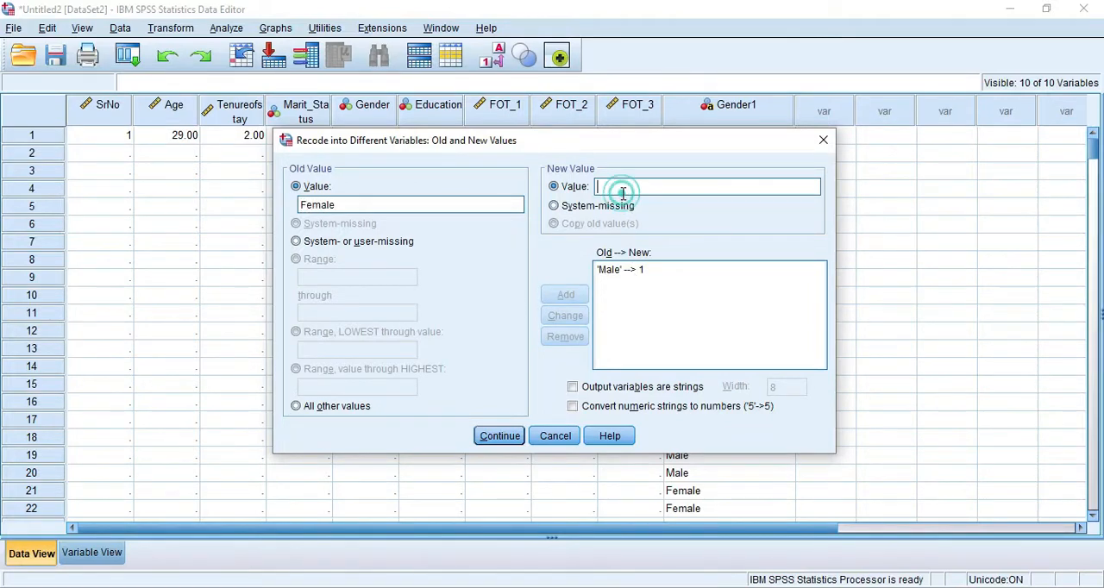
text(2)
click(566, 295)
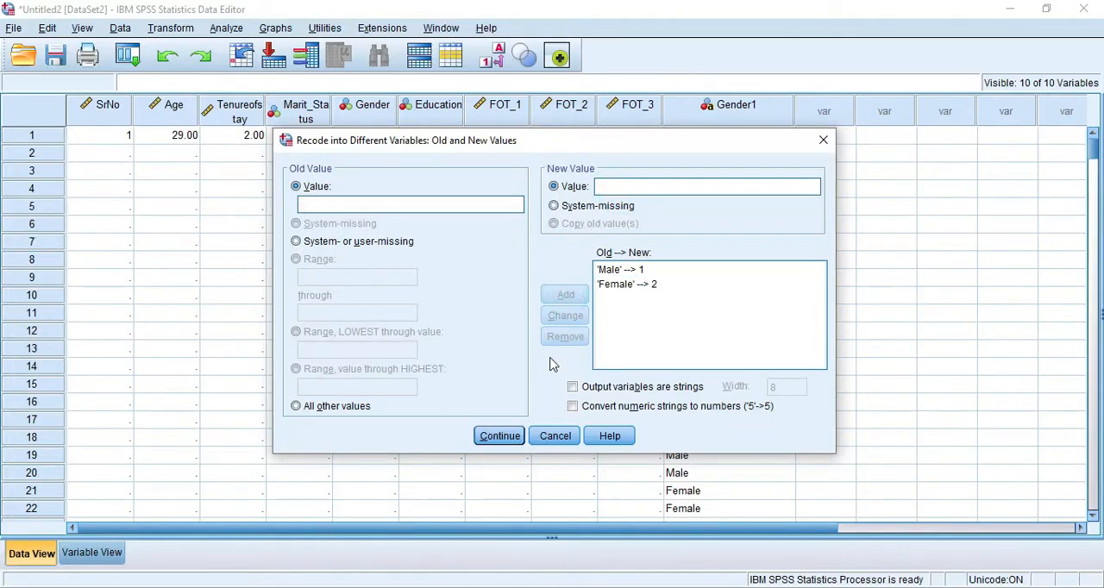
click(501, 437)
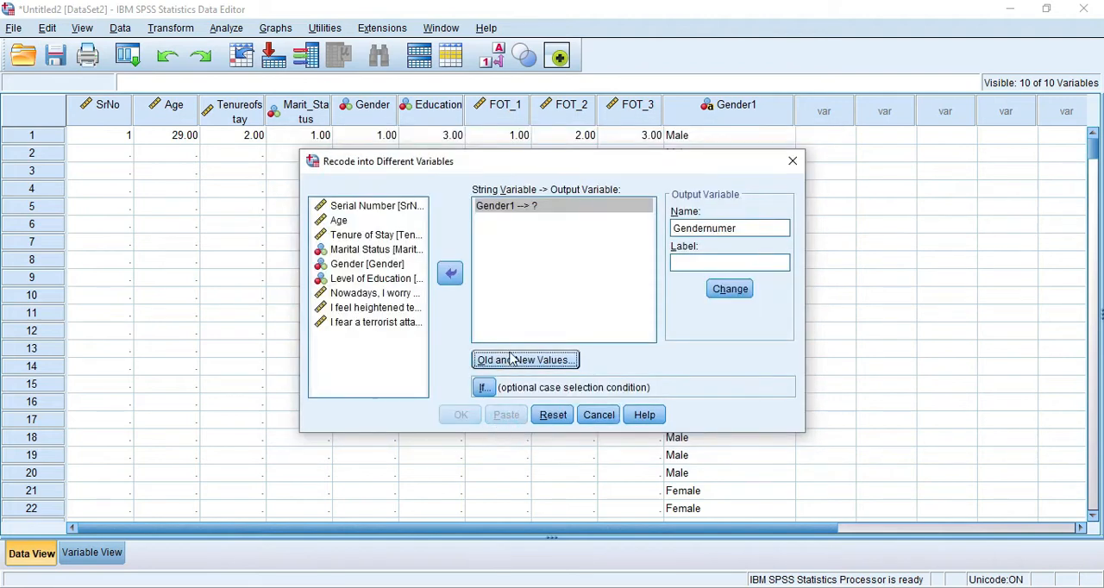
- Assign Gendernumer as the output variable for Gender1 and run the recode
click(737, 295)
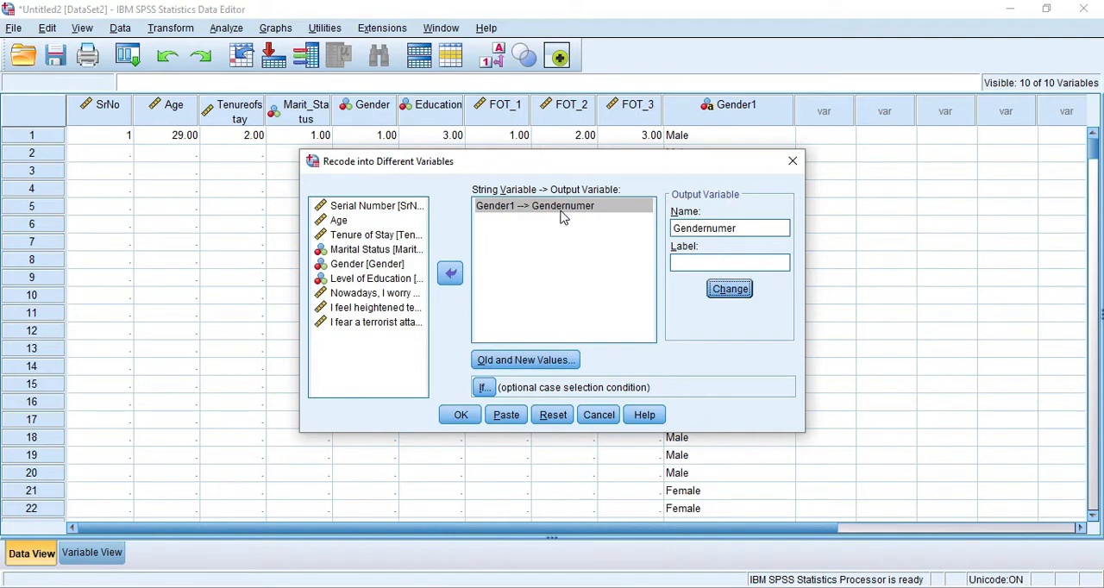
click(507, 211)
click(459, 415)
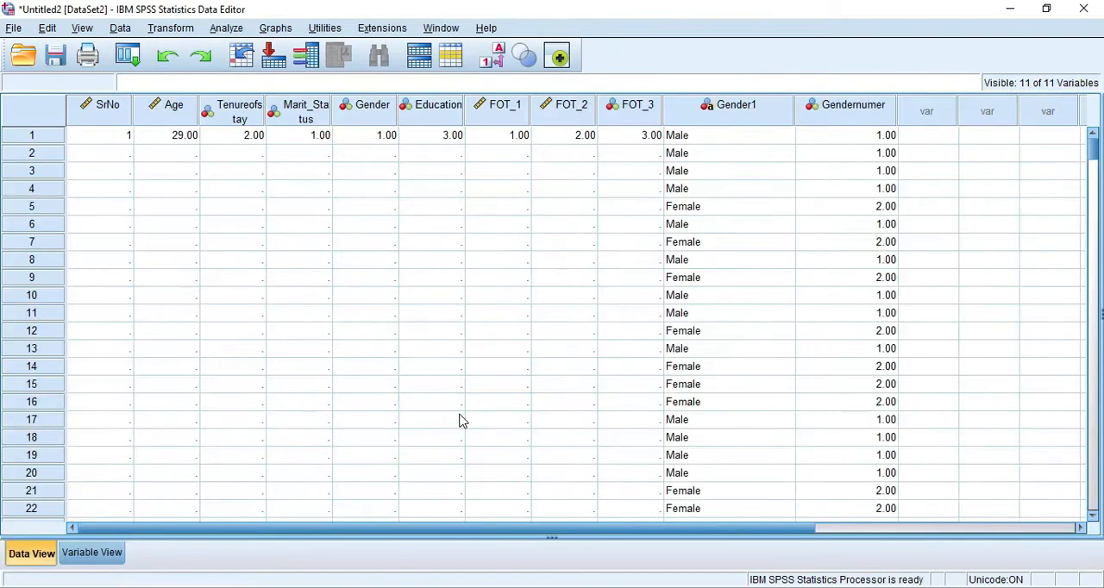
drag(757, 524, 820, 424)
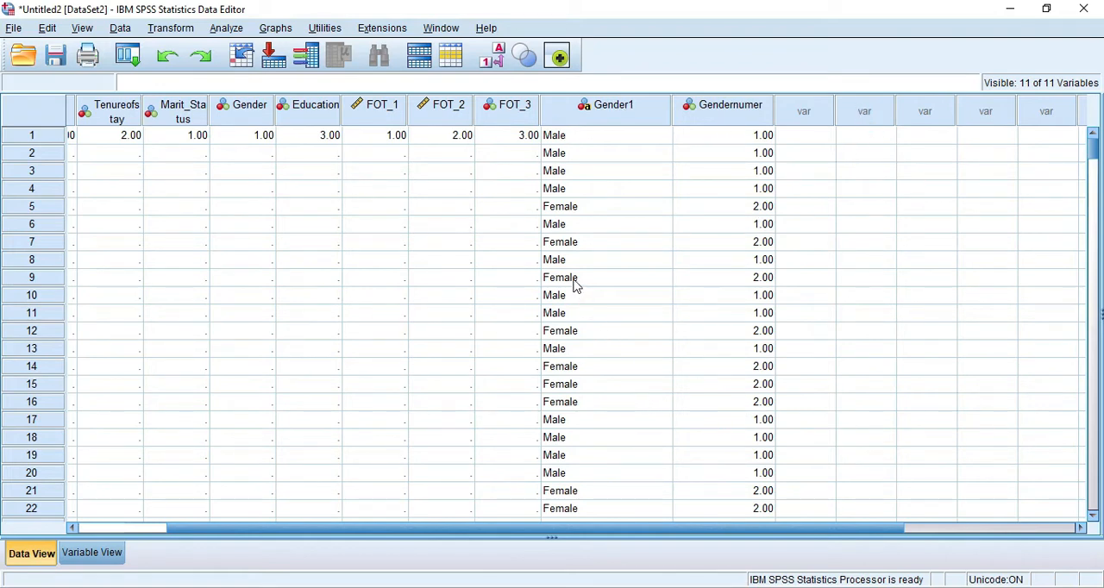
- Switch to the Excel survey responses and replace every Female in the selected Gender column with 2
key(alt+Tab)
key(alt+Tab)
key(Tab)
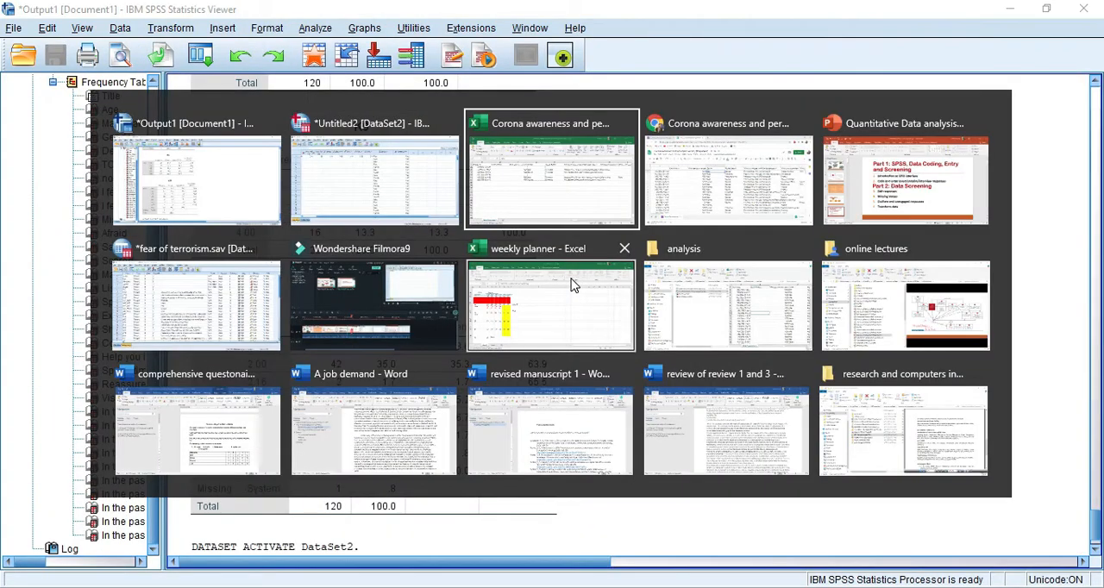
scroll(577, 335, up, 20)
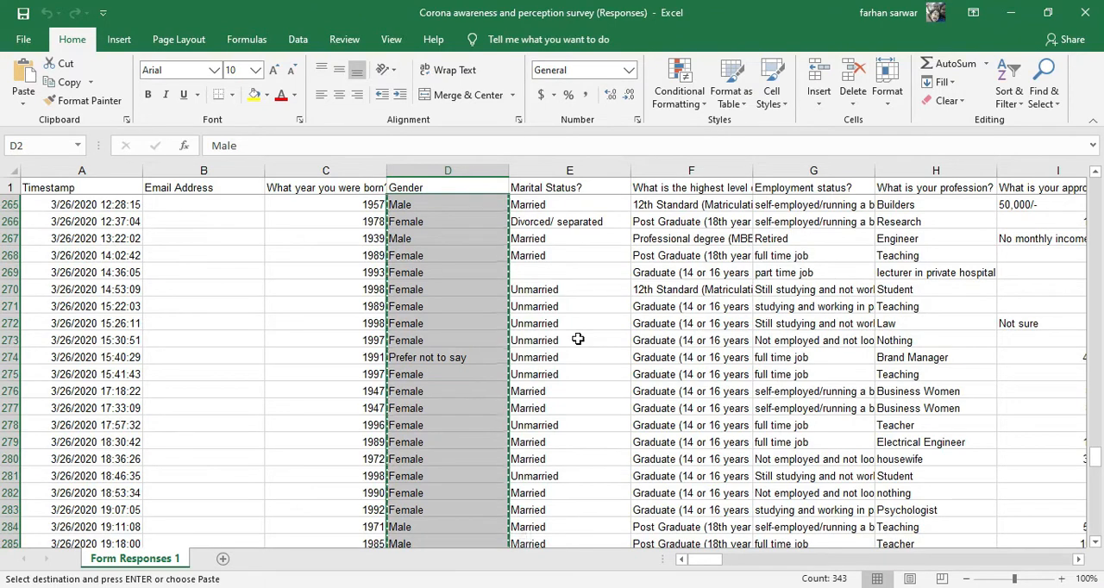
key(ctrl+f)
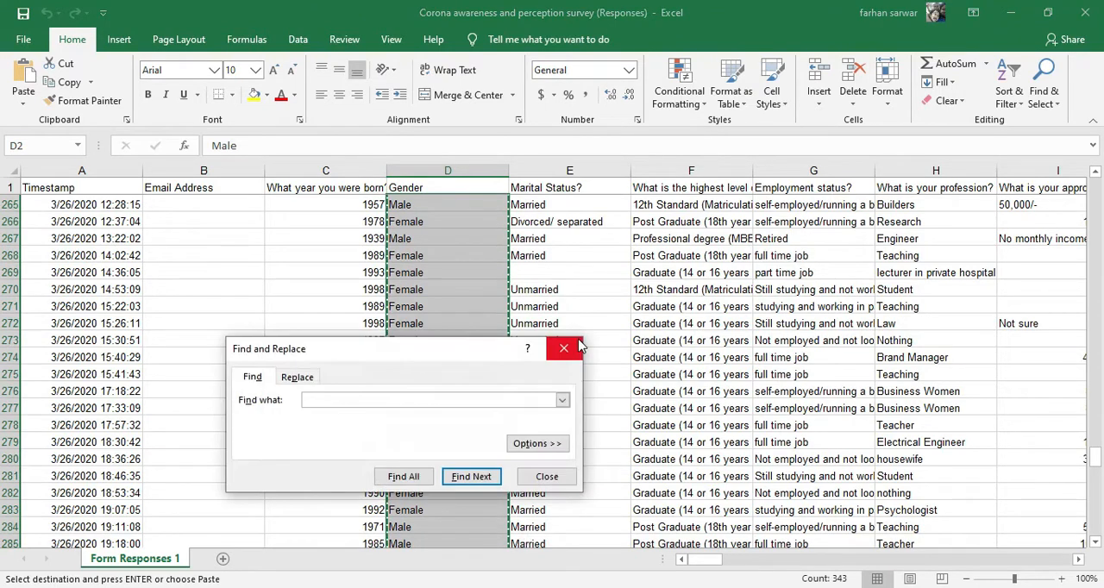
click(298, 379)
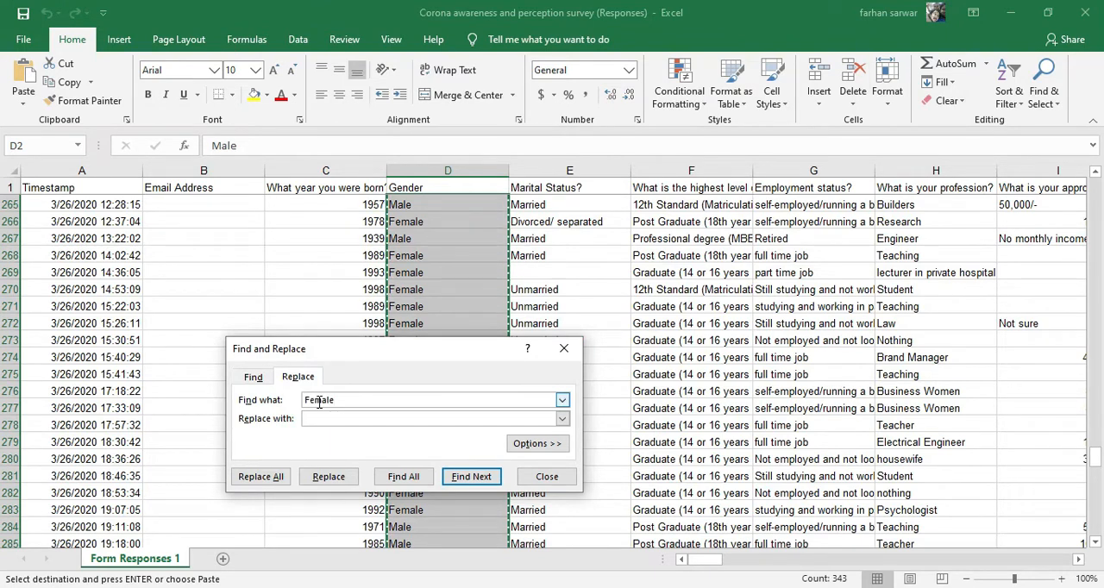
click(261, 478)
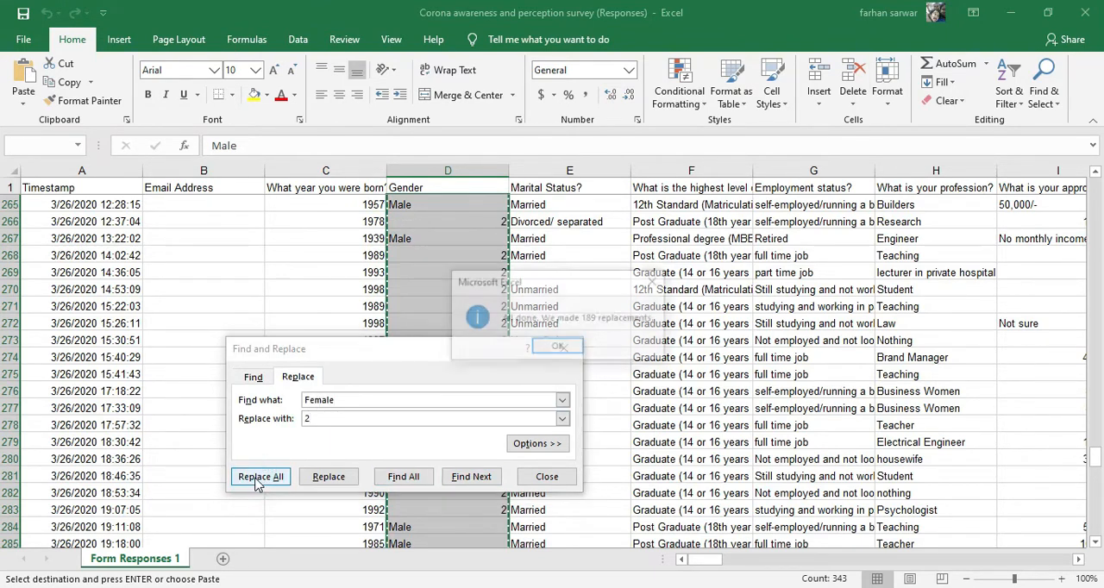
click(558, 346)
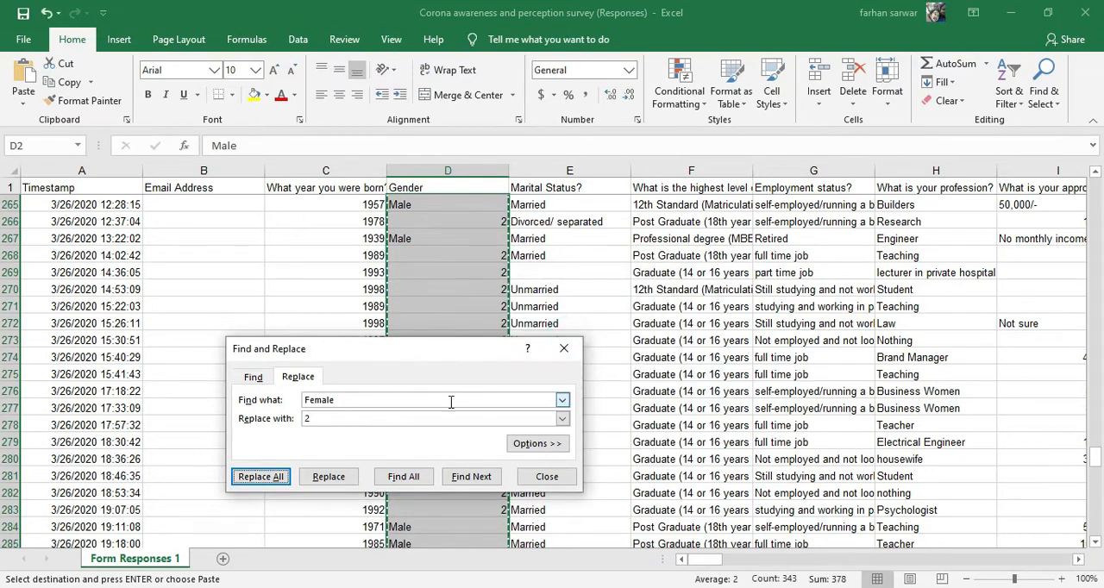
- Replace every Male in the selected Gender column with 1 and close Find and Replace
double_click(353, 398)
text(Male)
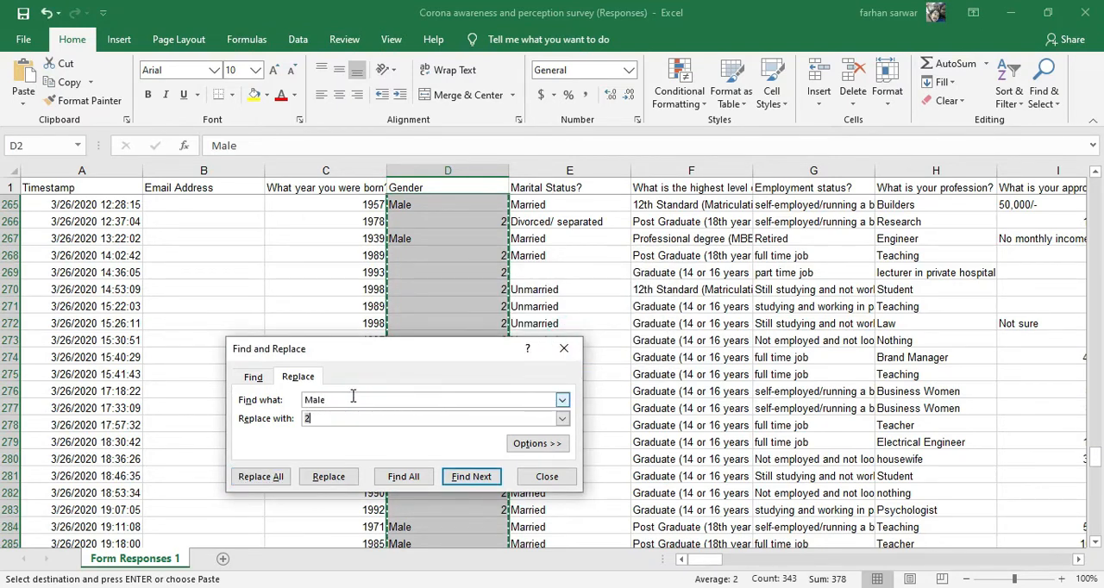
text(1)
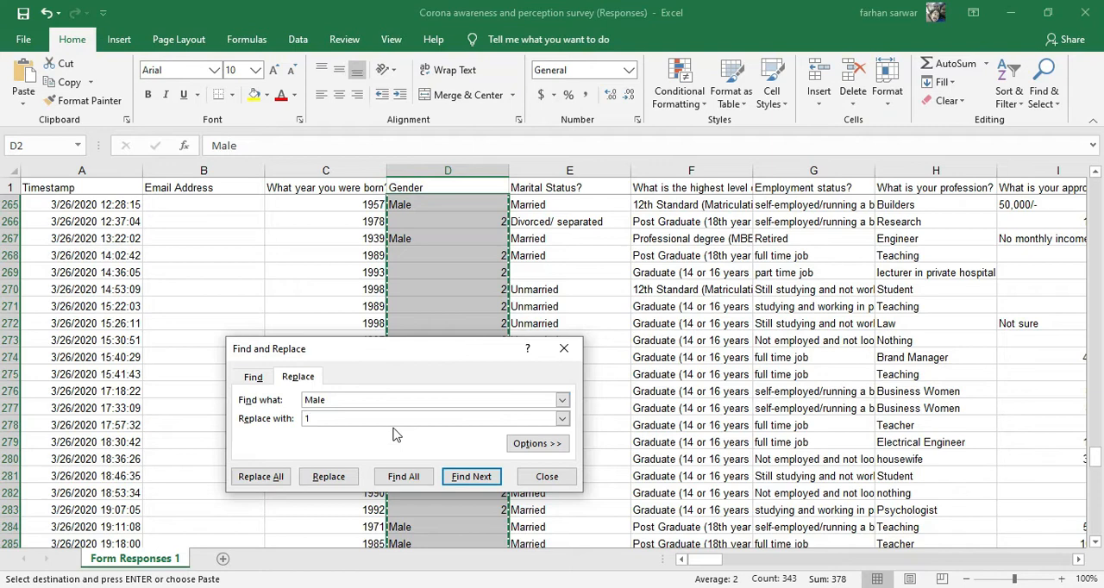
click(260, 478)
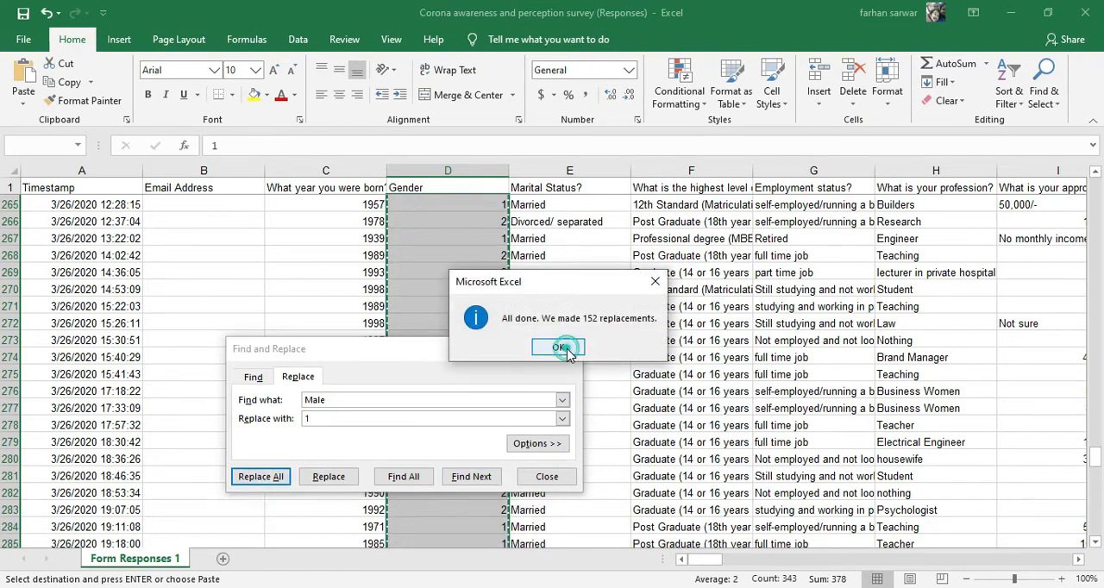
click(561, 348)
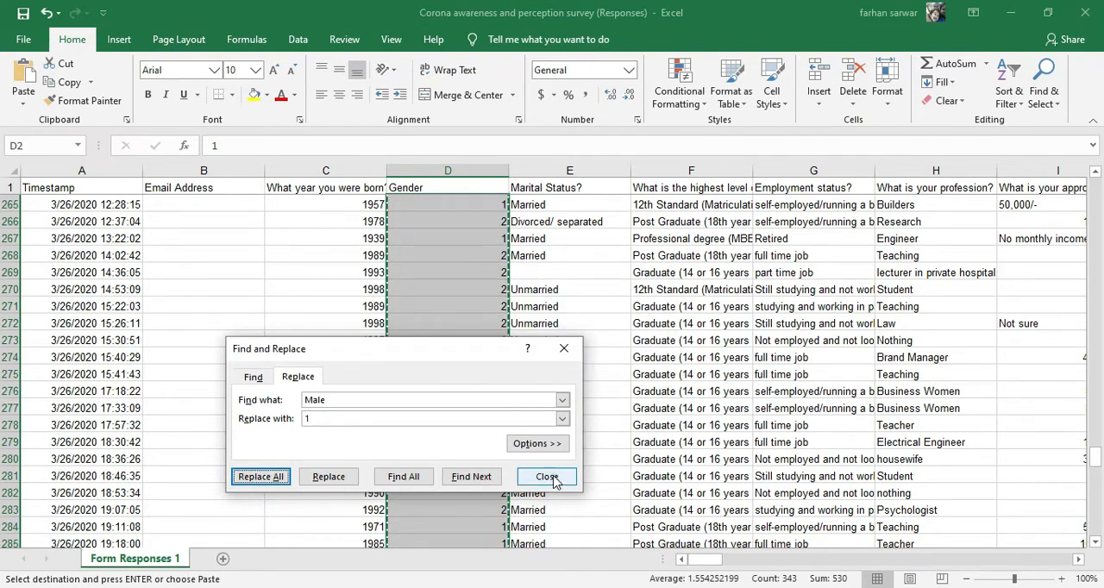
click(549, 477)
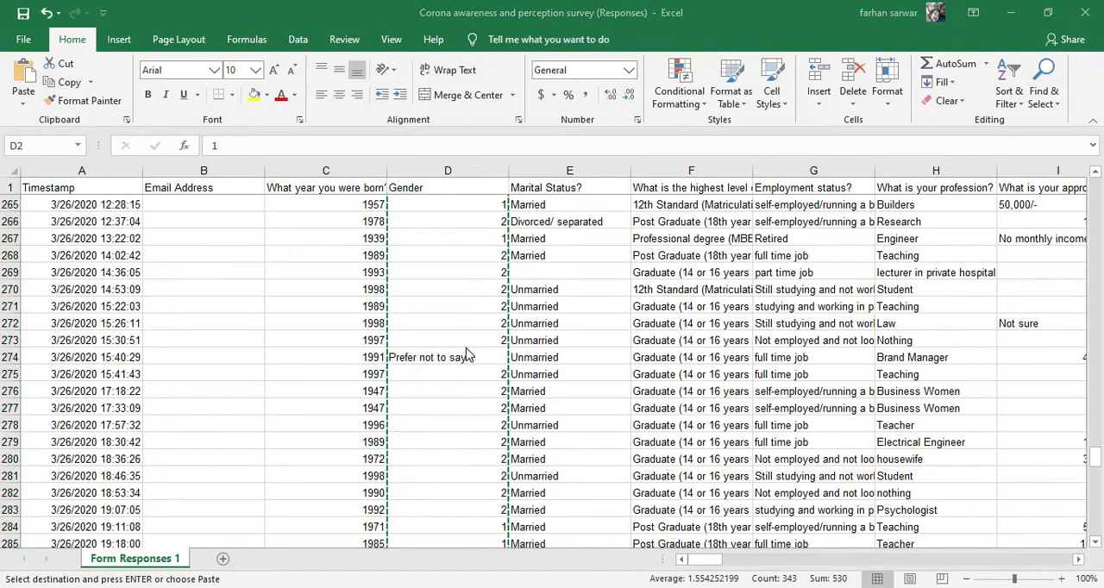
- Switch back to the SPSS dataset and select the Gender1 value of the first case
key(alt+Tab)
key(alt+Tab)
key(alt+Tab)
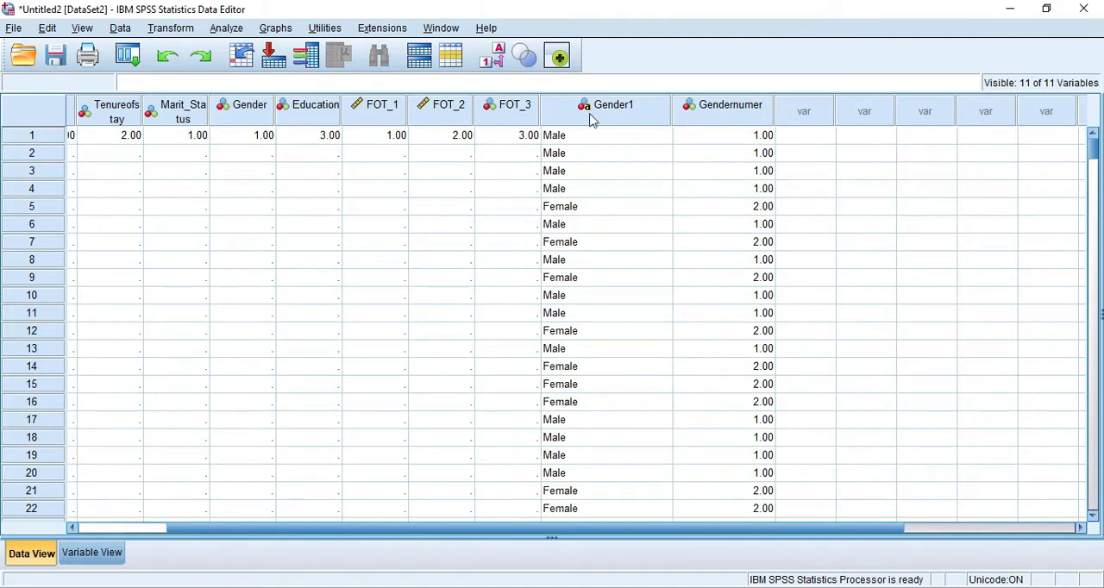
click(559, 143)
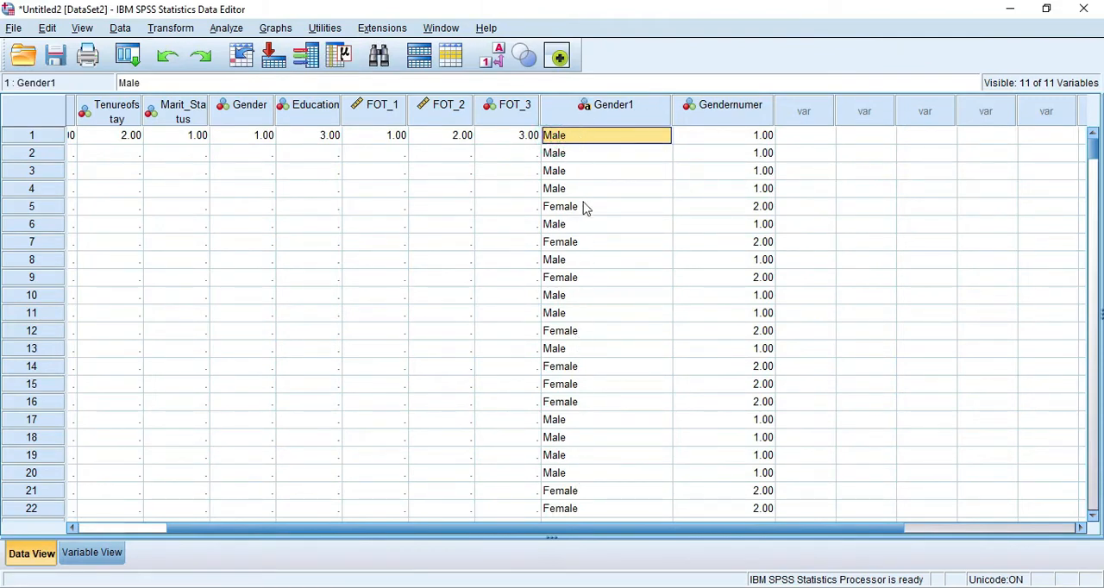
click(752, 128)
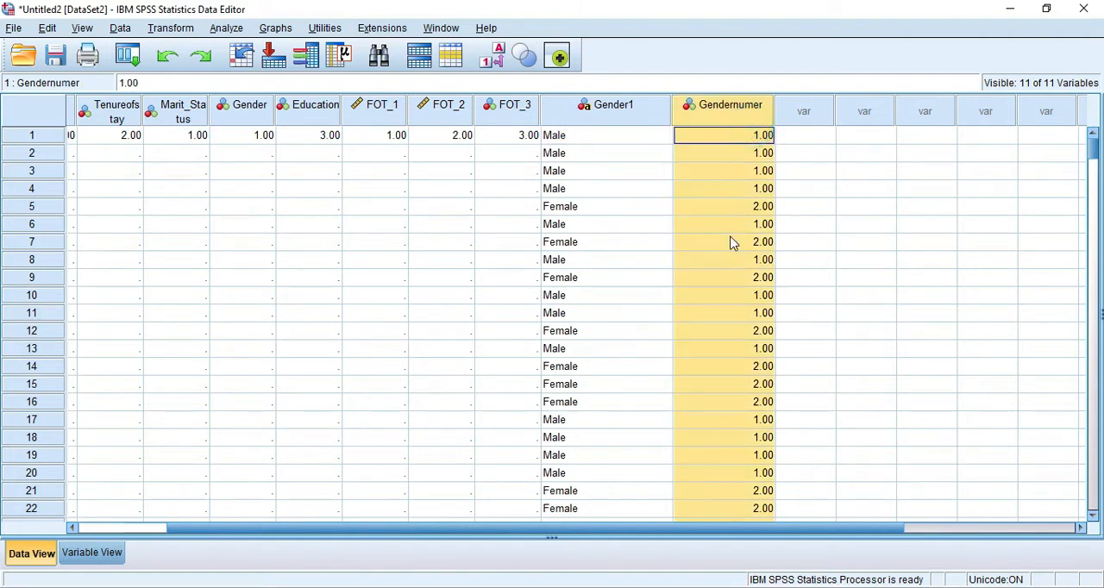
click(728, 240)
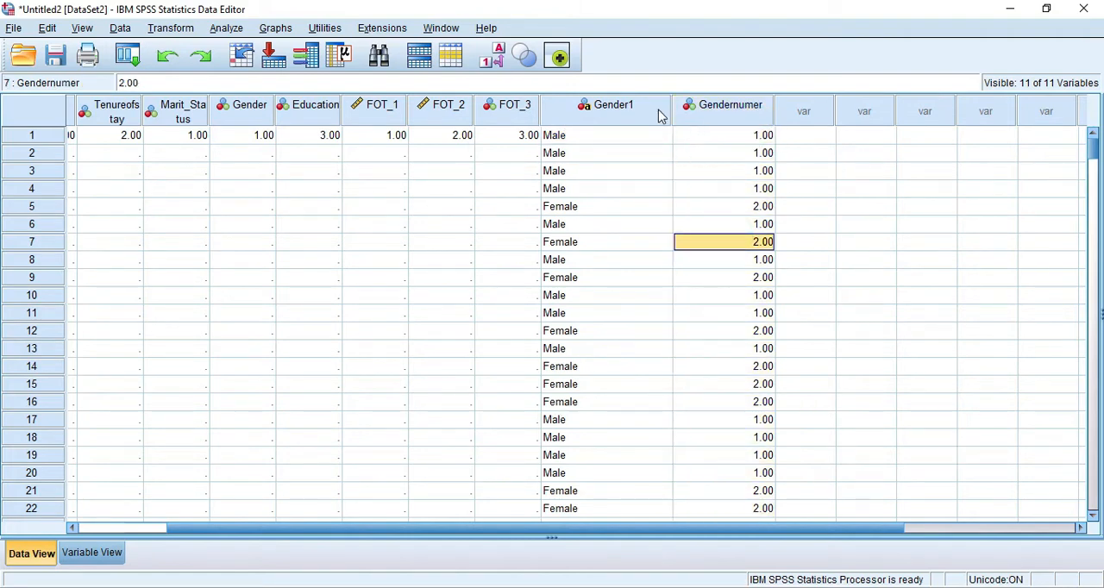
click(737, 136)
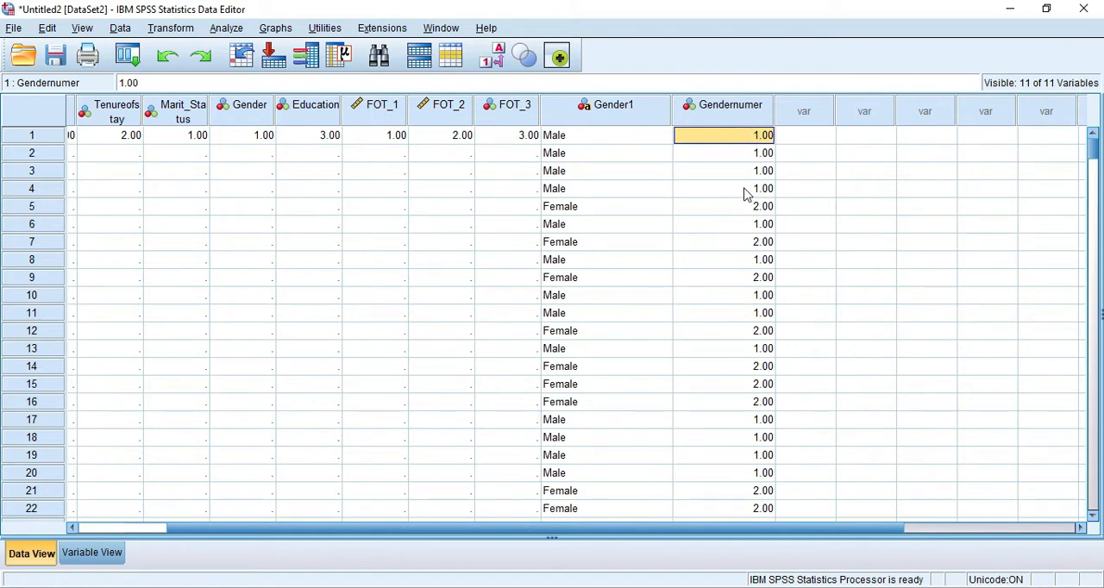
- In the variable definitions, add a value label to Gendernumer assigning 1 to Male
click(96, 556)
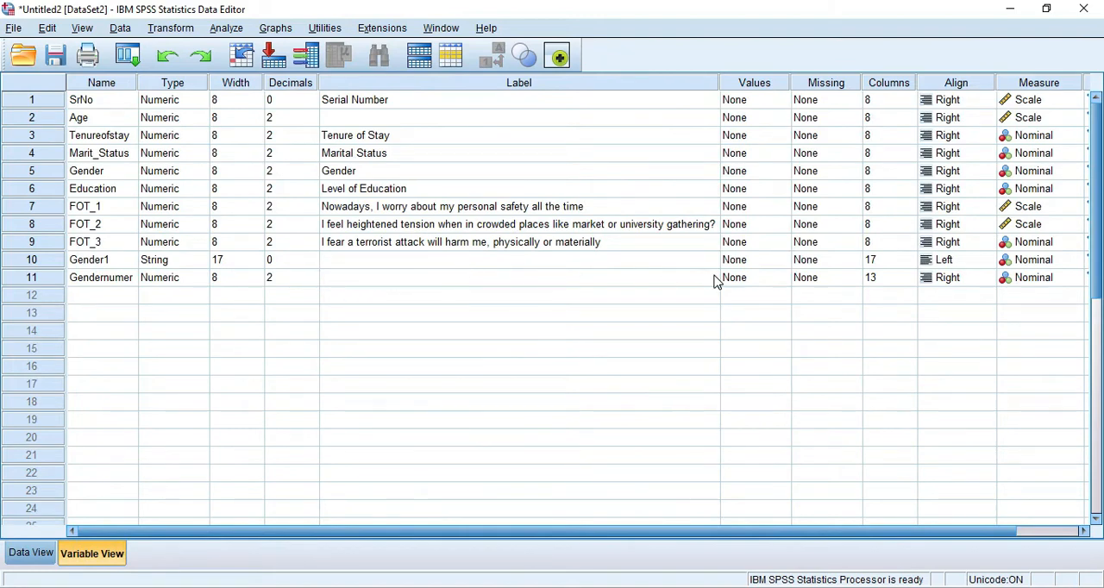
click(746, 265)
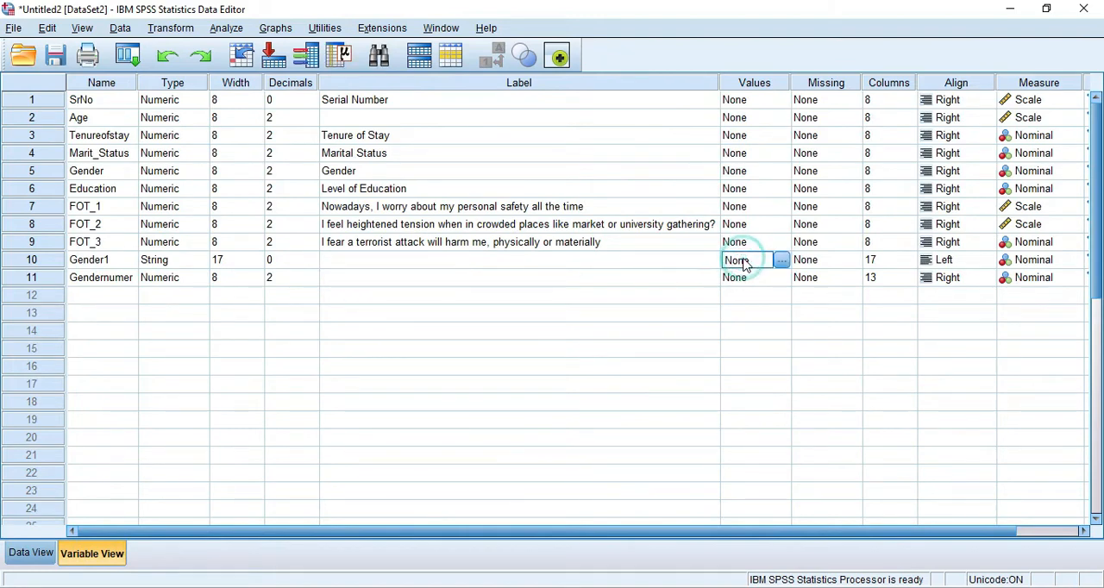
click(778, 282)
click(780, 279)
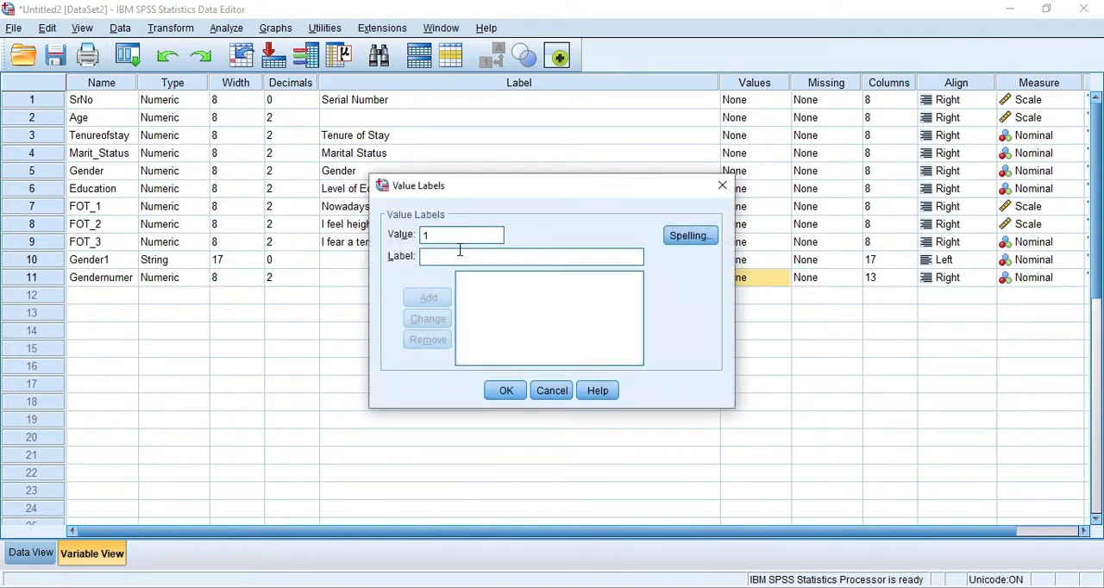
click(458, 252)
text(Male)
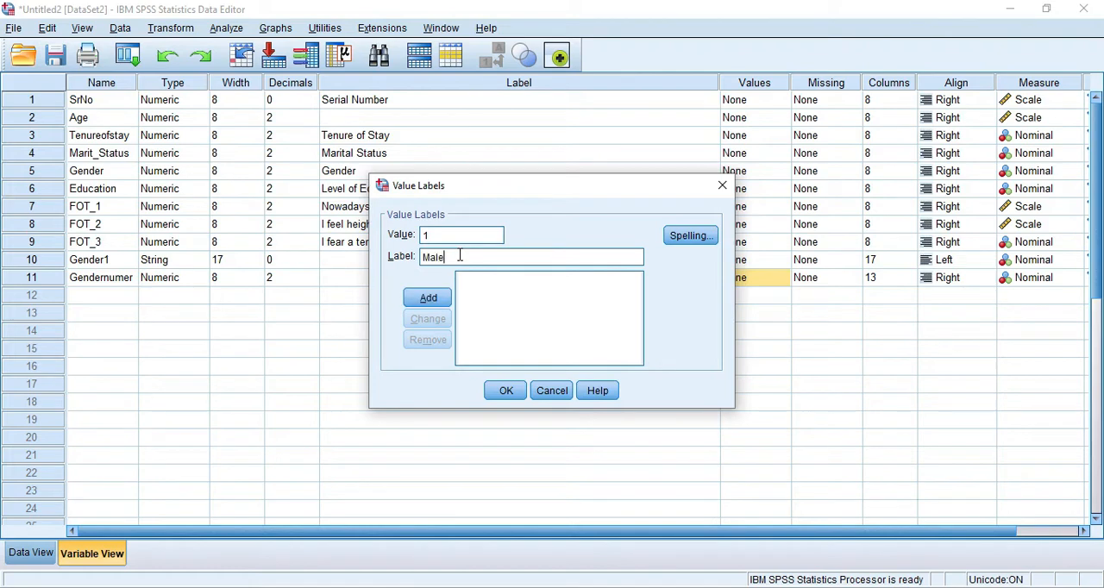
click(429, 298)
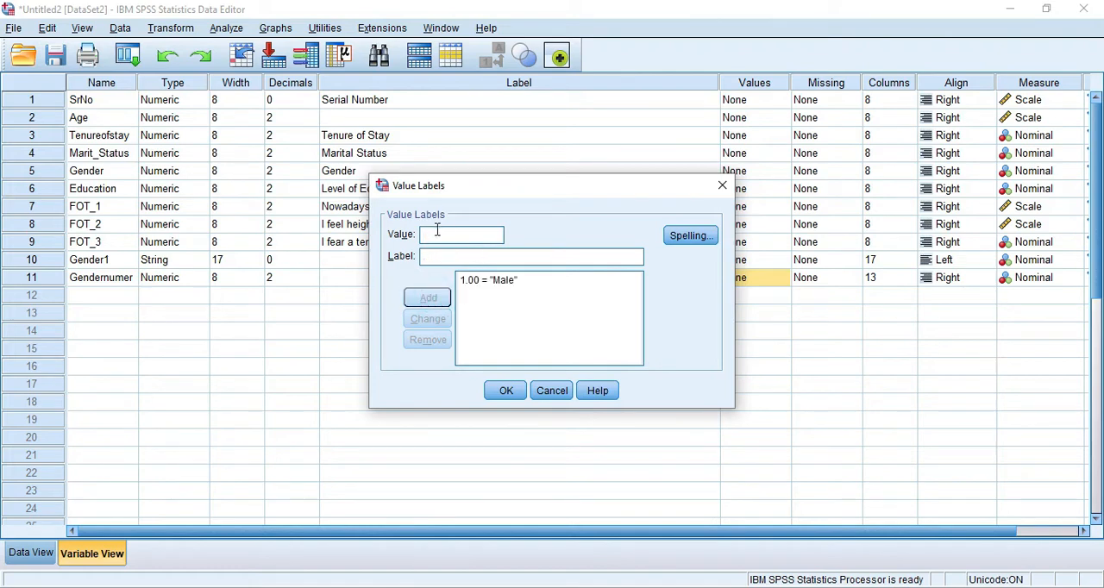
- Add the value label Female for 2 and apply the value labels to Gendernumer
text(2)
click(436, 259)
text(Female)
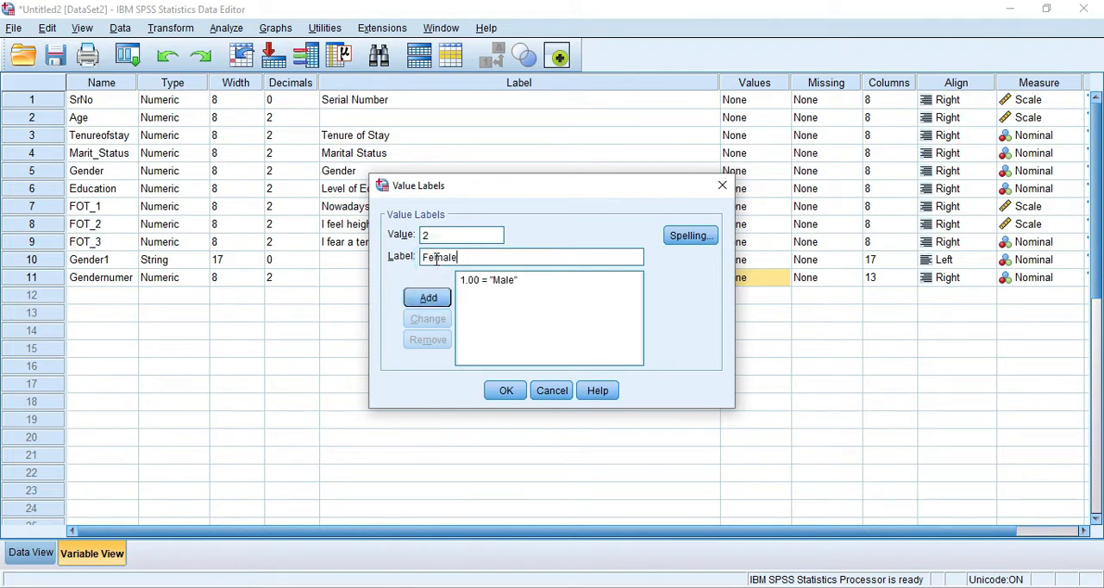
click(428, 297)
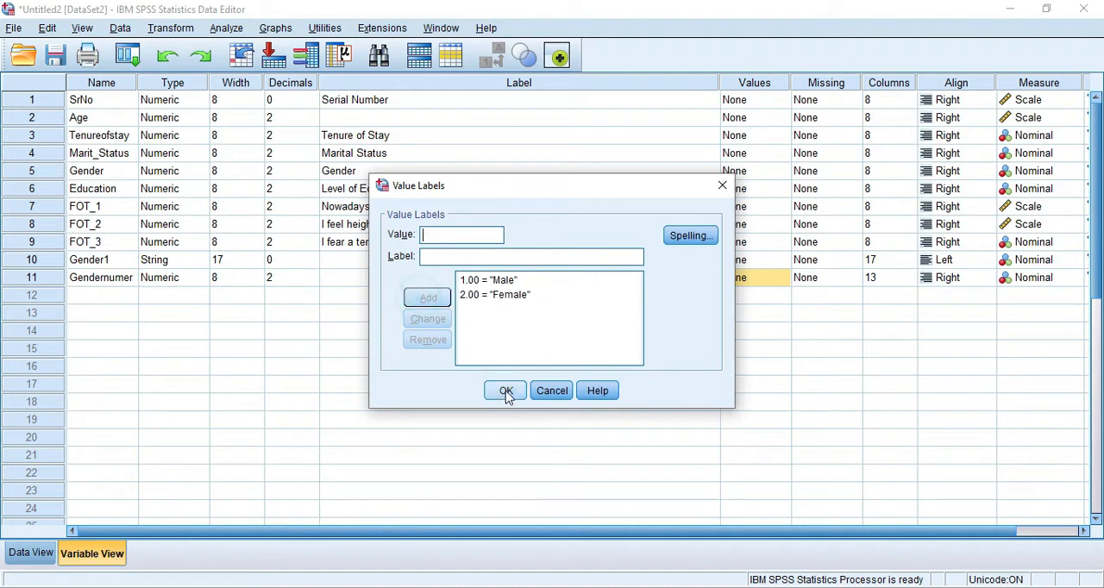
click(506, 390)
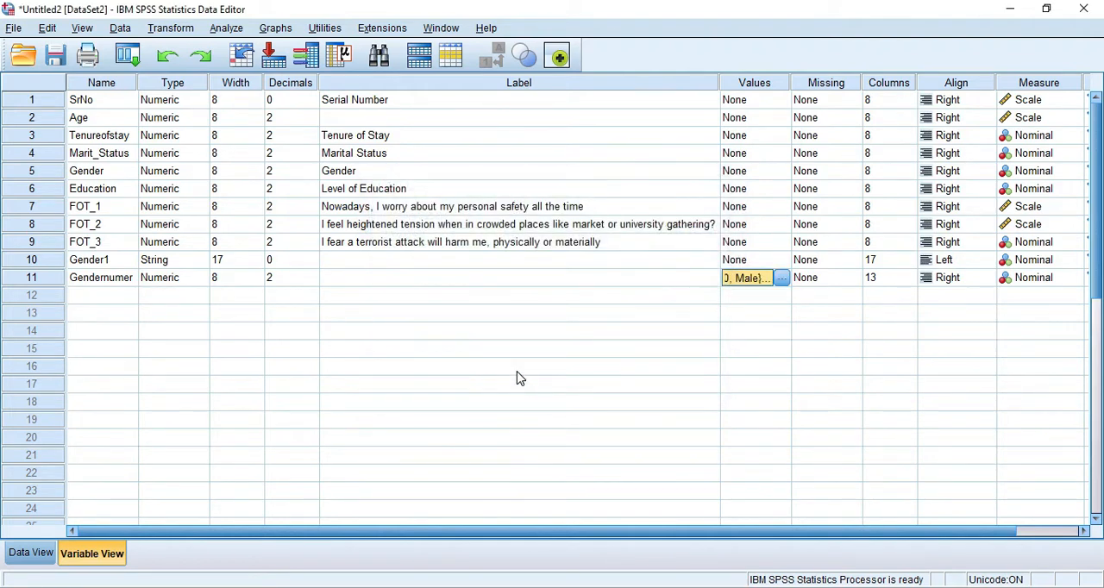
click(188, 31)
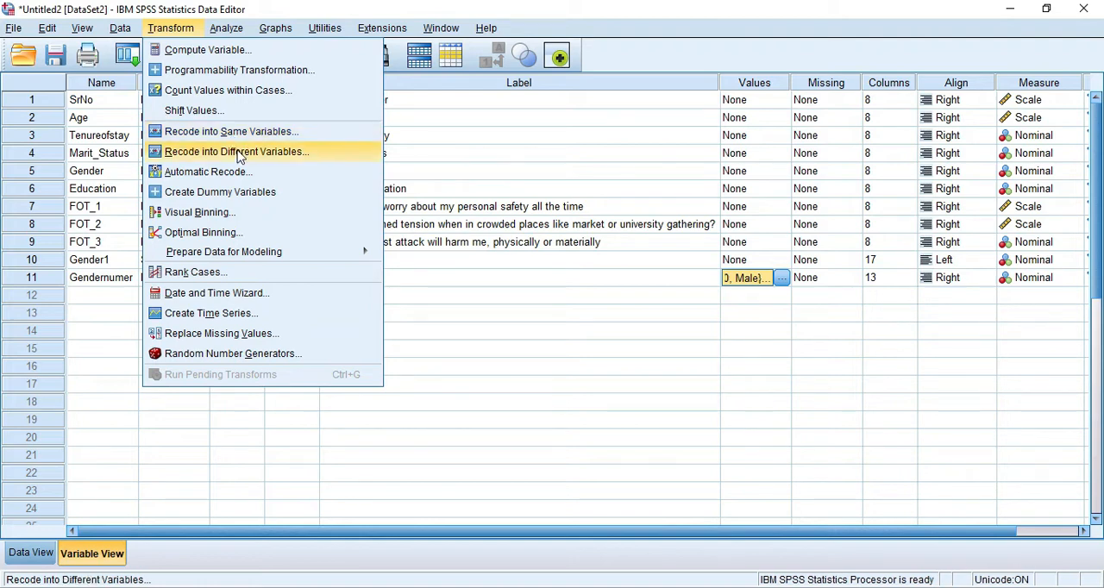
click(556, 312)
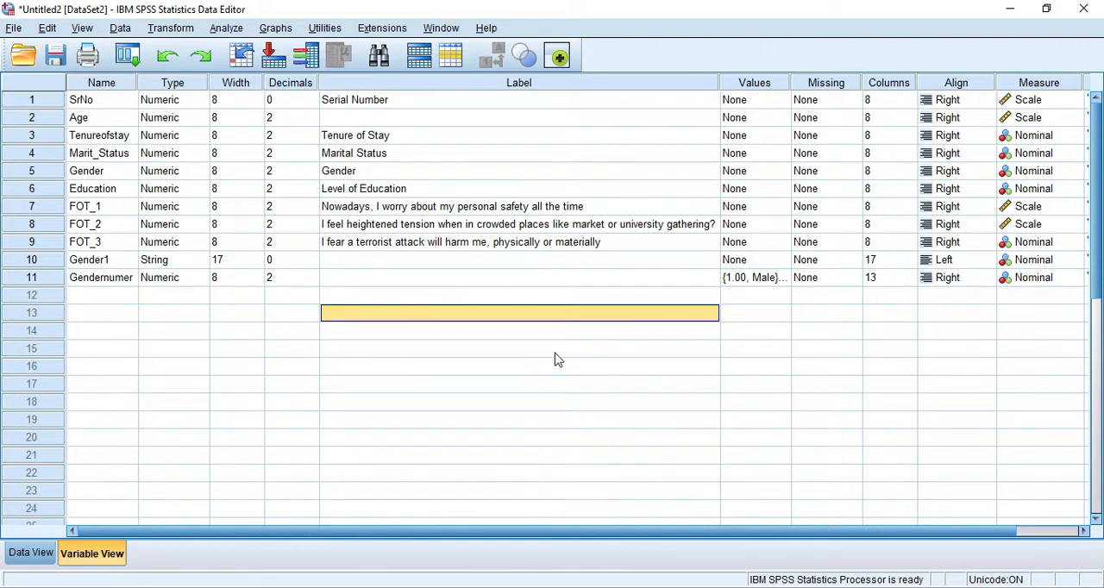
key(Up)
key(Up)
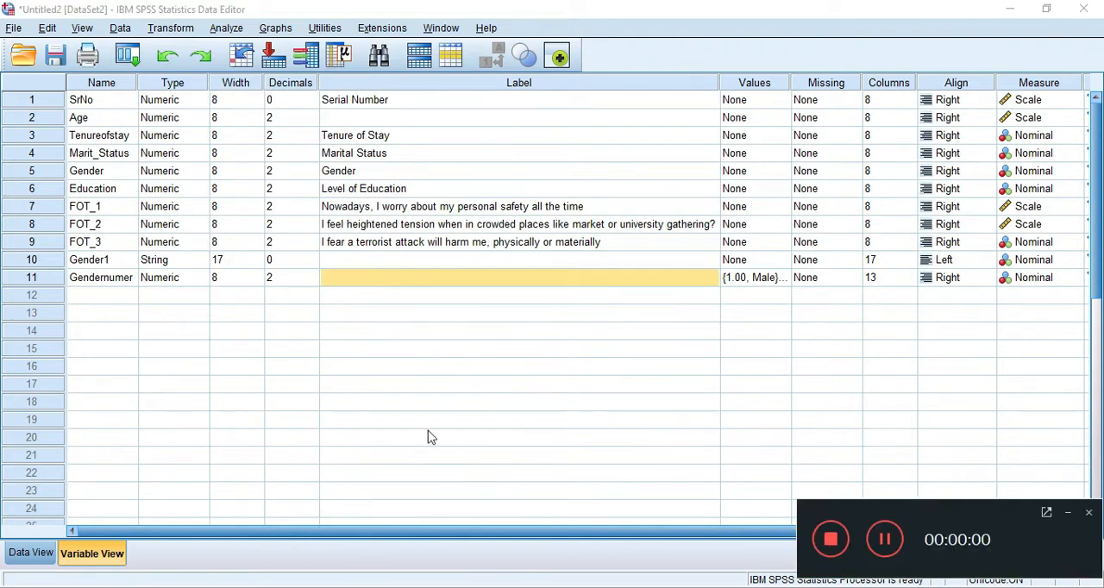
click(1069, 515)
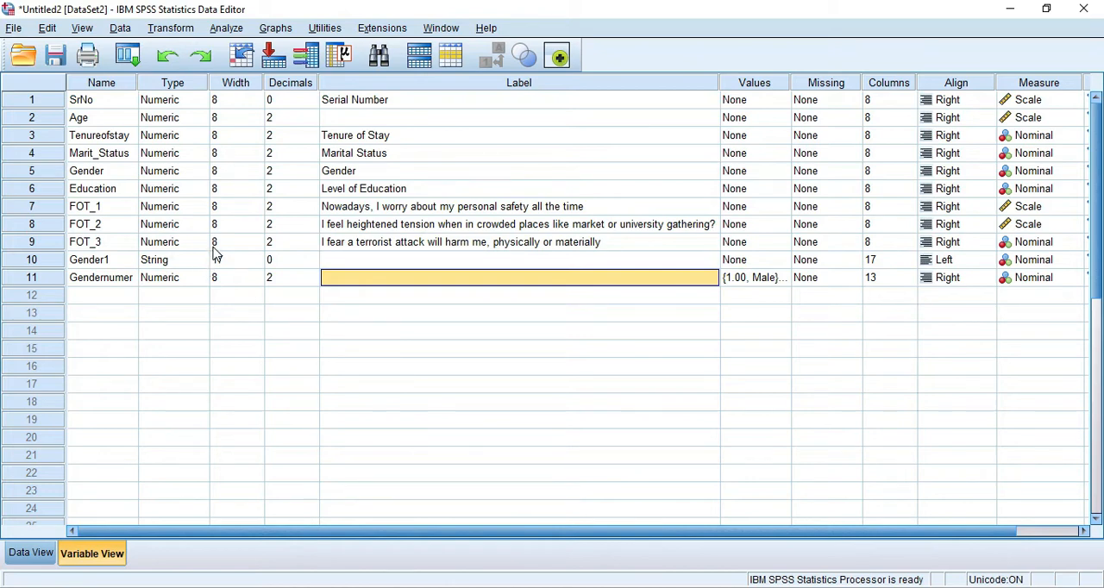
- Import the Form Responses 1 worksheet of 31-3-2020 pakistan.xlsx, reading variable names from the first row
click(14, 29)
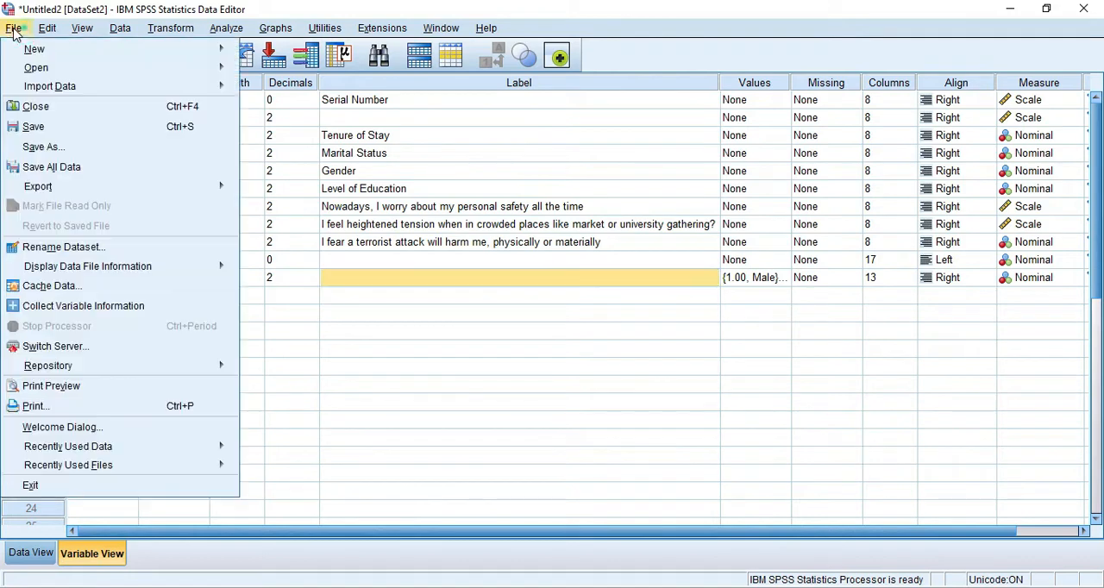
mouse_move(52, 94)
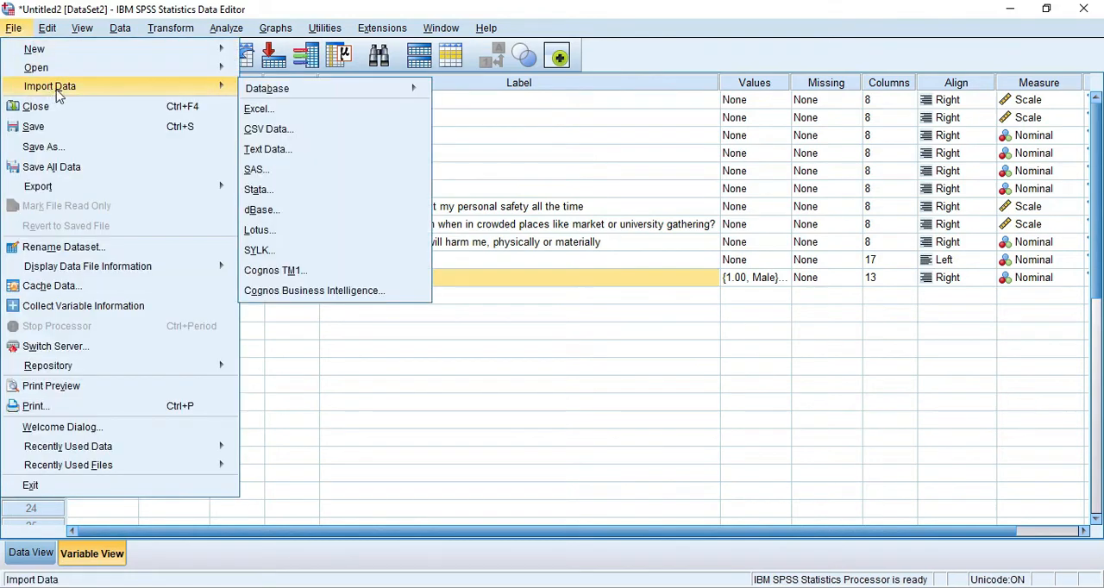
click(273, 118)
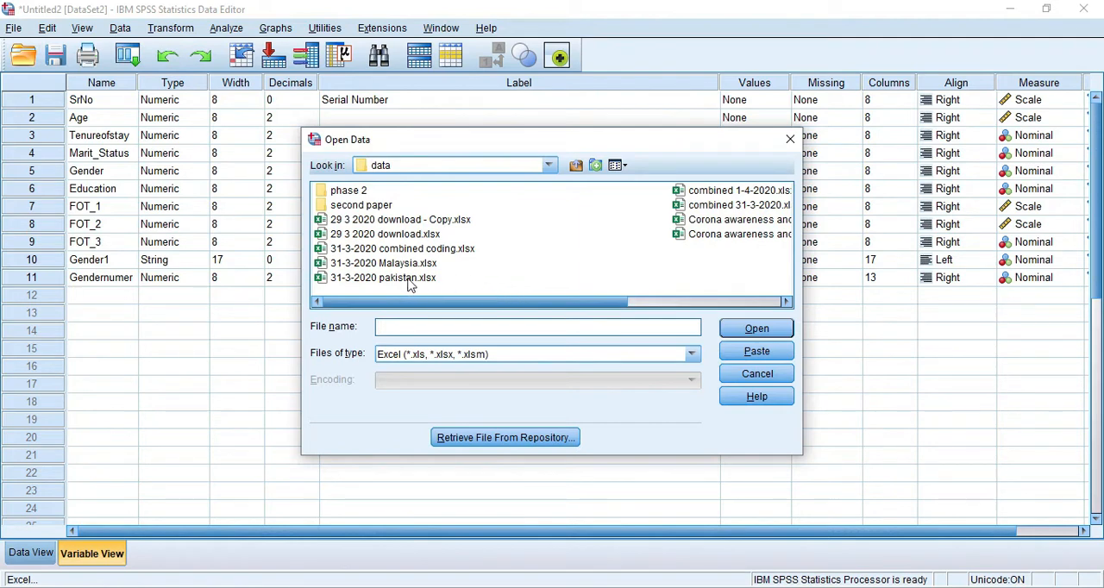
click(354, 286)
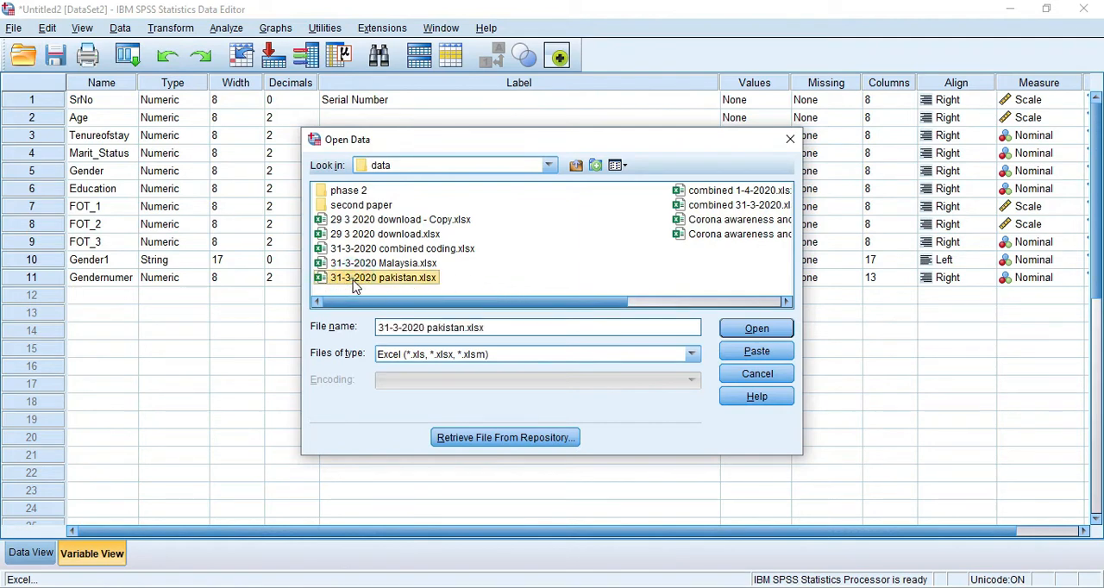
click(757, 330)
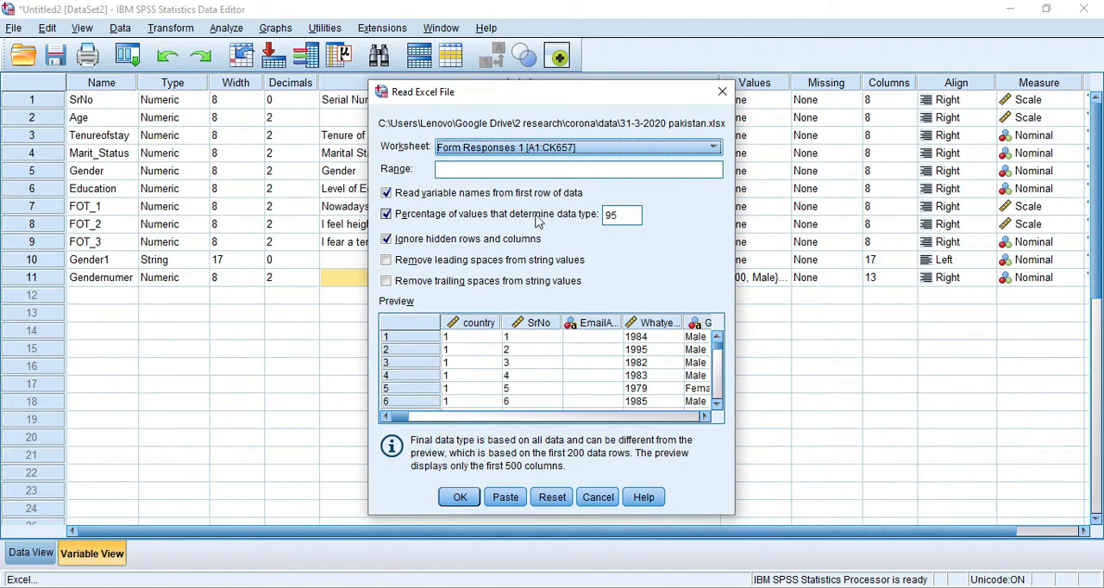
click(460, 497)
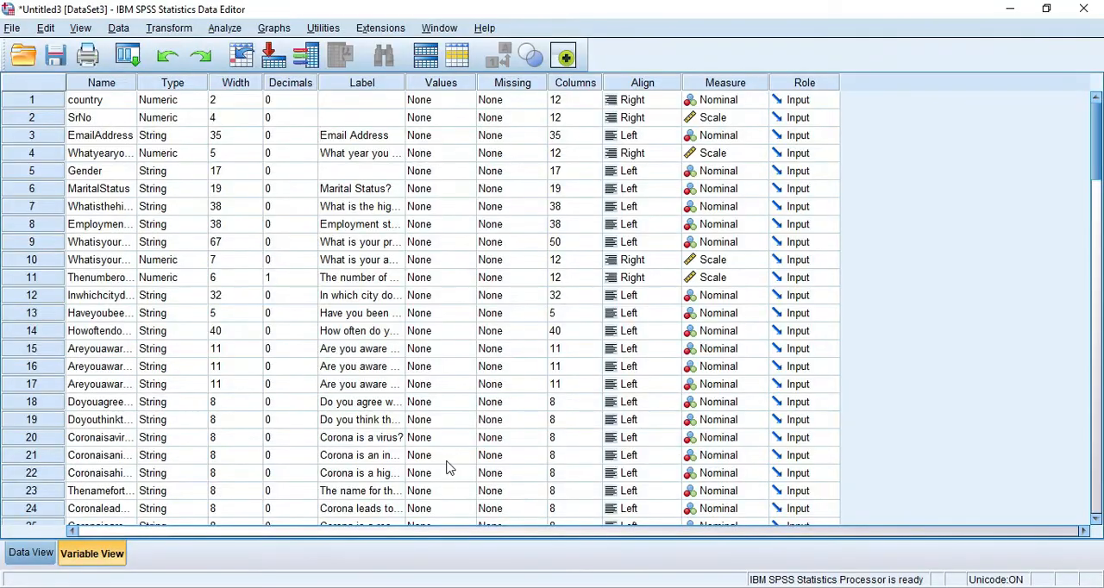
- Widen the Name column of the imported dataset's variable list to fit the long variable names
scroll(190, 373, down, 13)
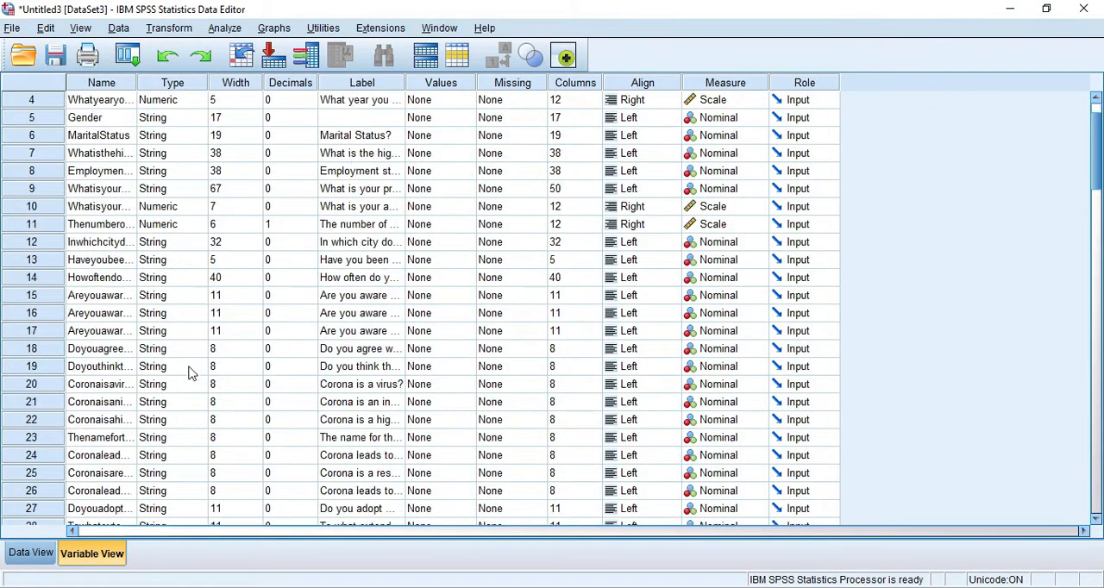
scroll(191, 372, up, 13)
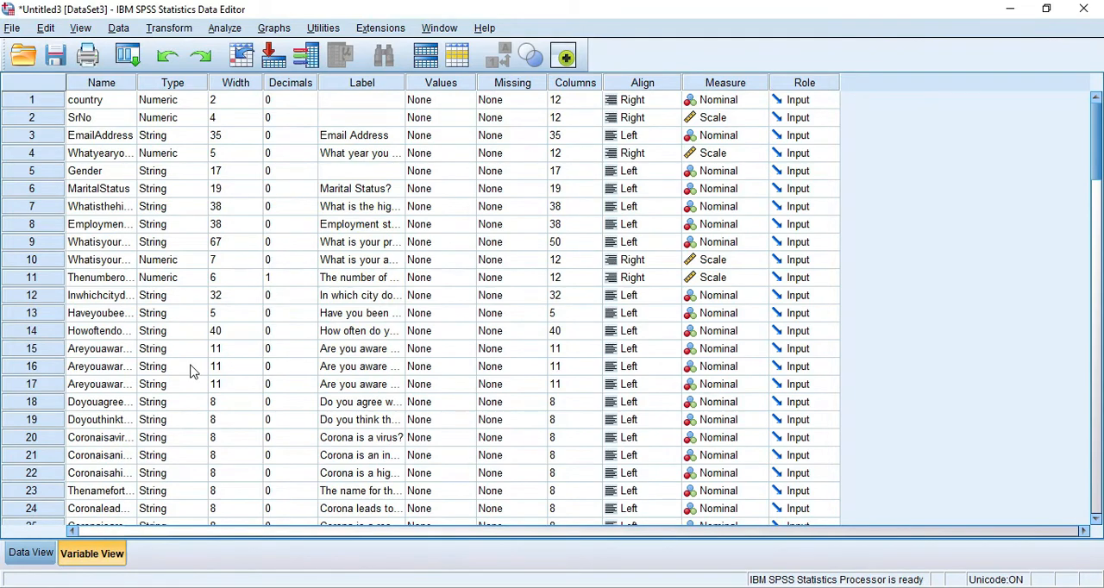
scroll(116, 327, down, 3)
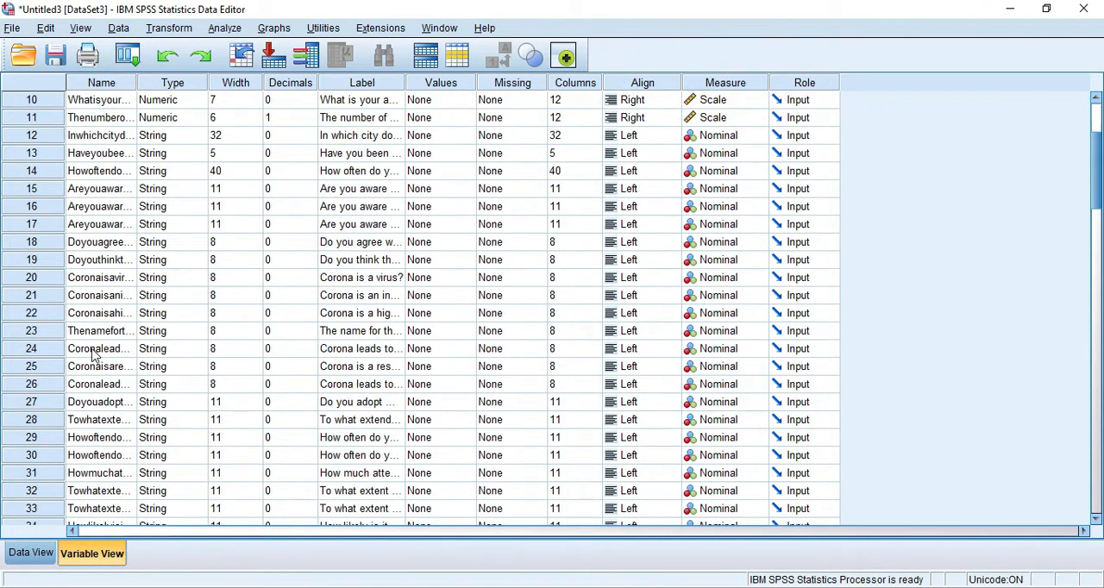
scroll(96, 337, up, 3)
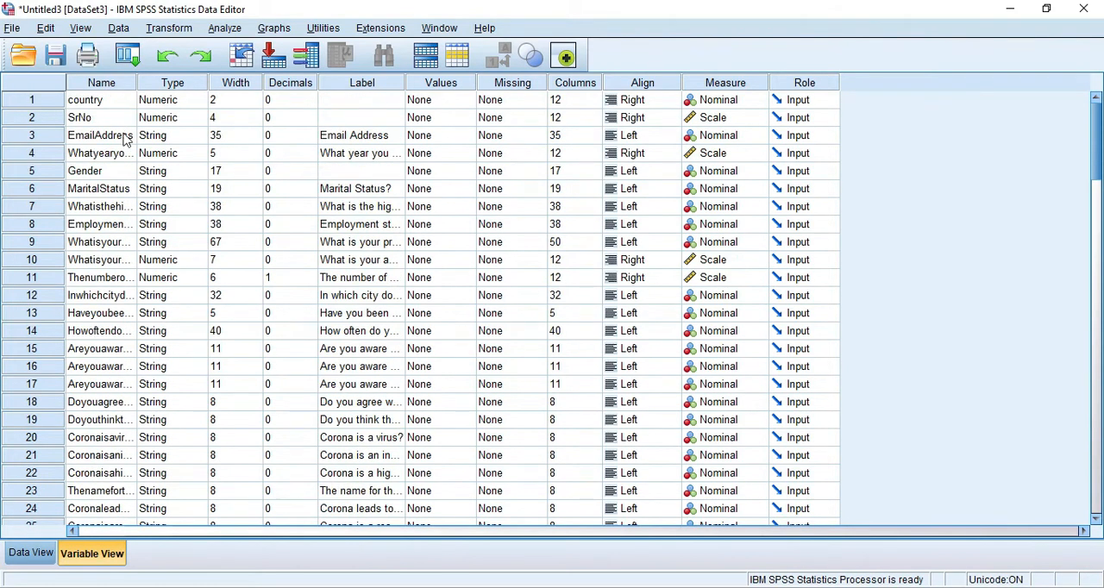
drag(137, 82, 329, 82)
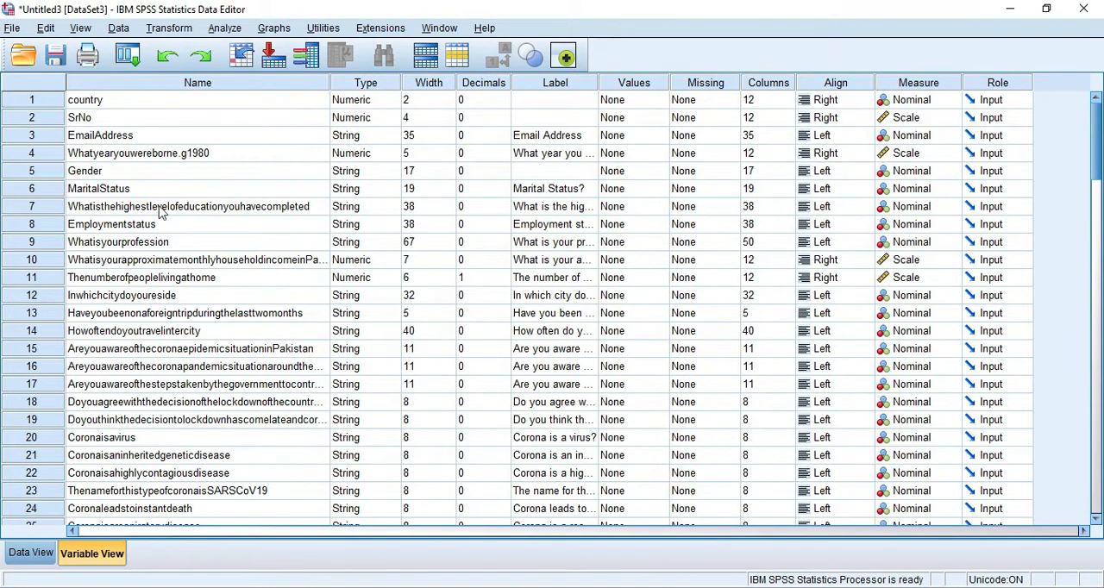
- Examine the long imported variable names from the intercity travel question up to the highest education question
click(126, 331)
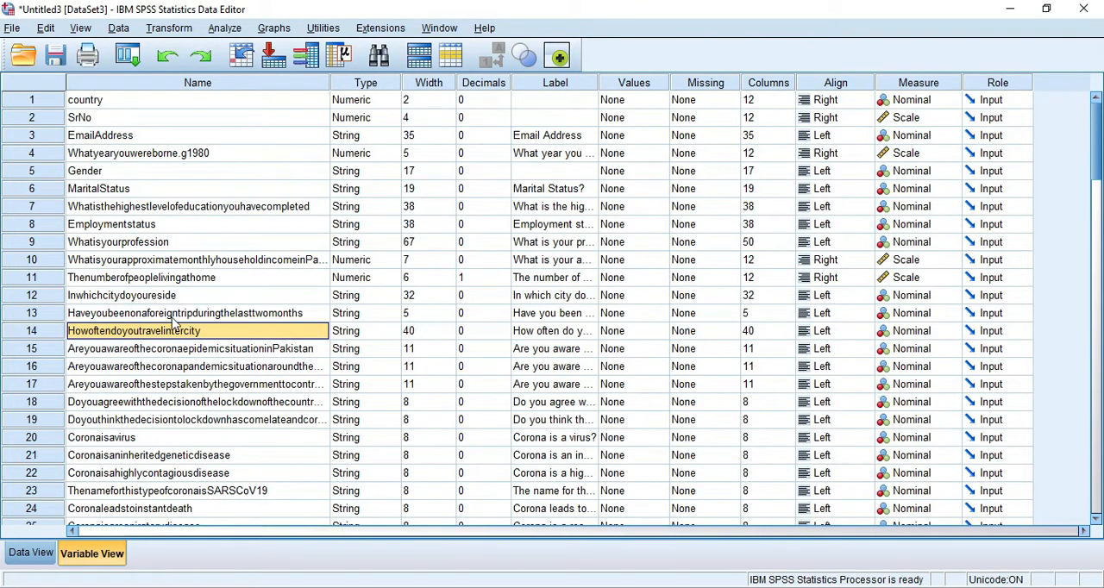
click(168, 318)
click(148, 294)
click(147, 276)
click(144, 259)
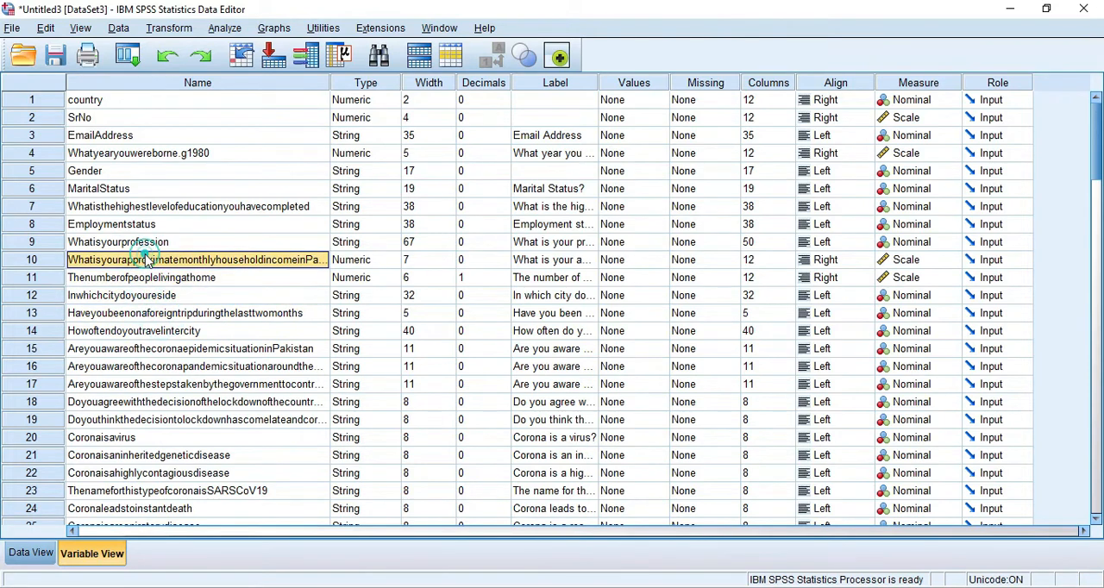
click(142, 241)
click(138, 223)
click(136, 207)
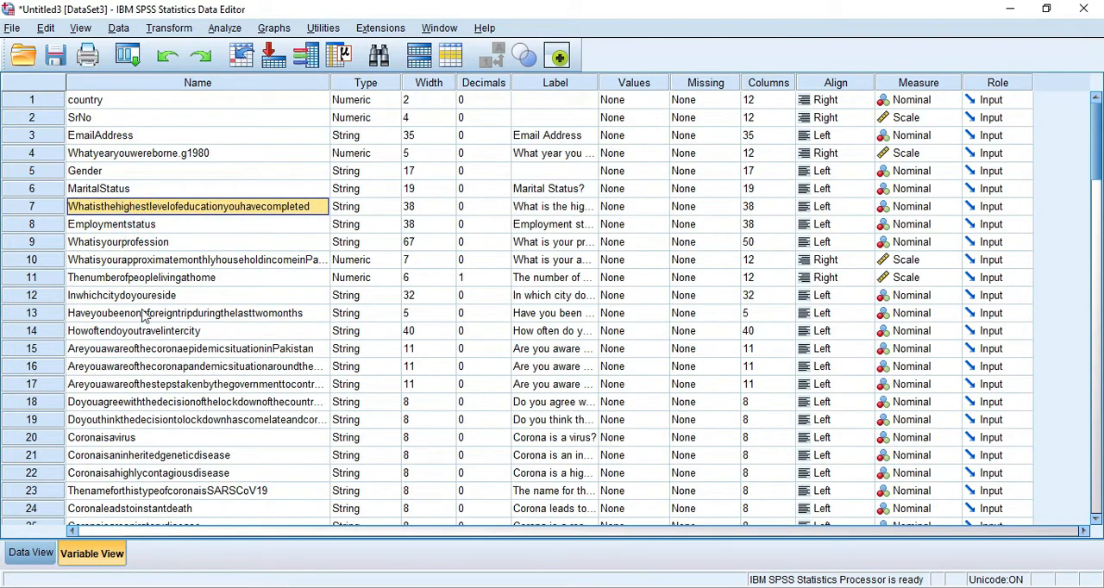
- Rename the variable Whatisyourprofession as profession and the highest level of education variable as education
click(141, 243)
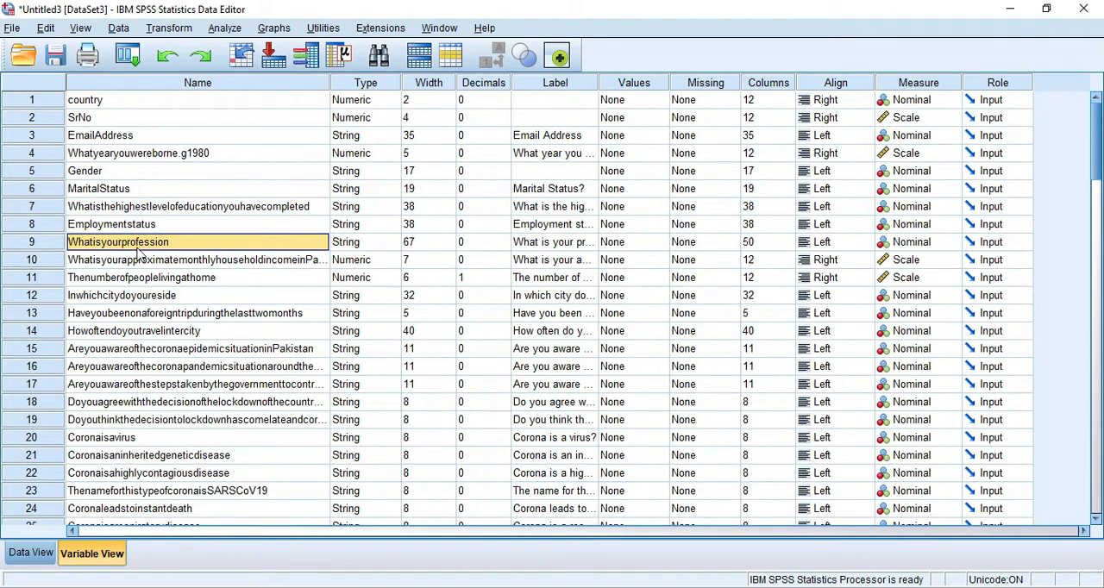
text(pro)
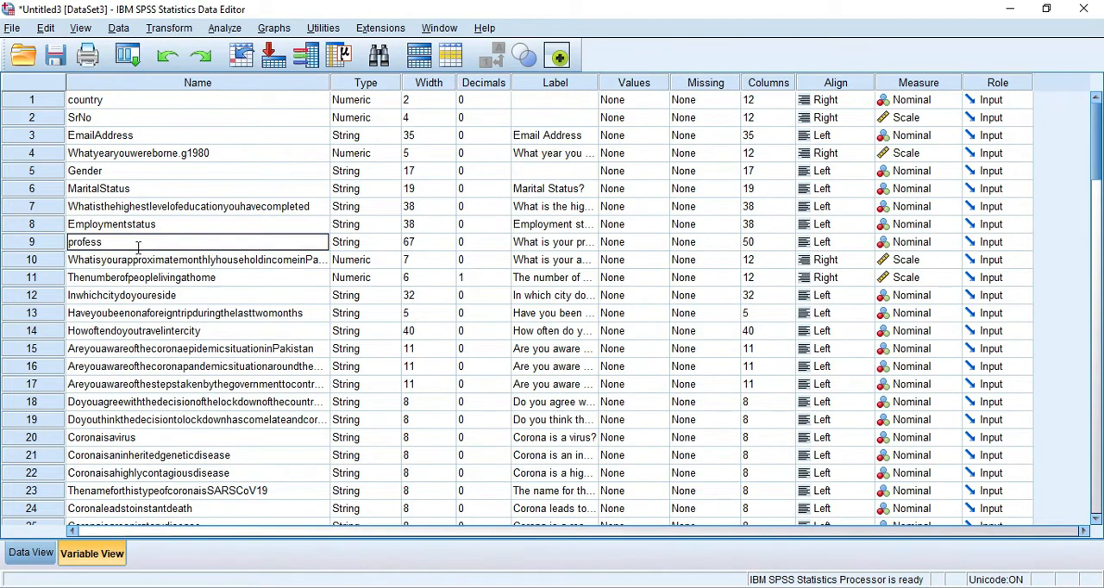
click(136, 207)
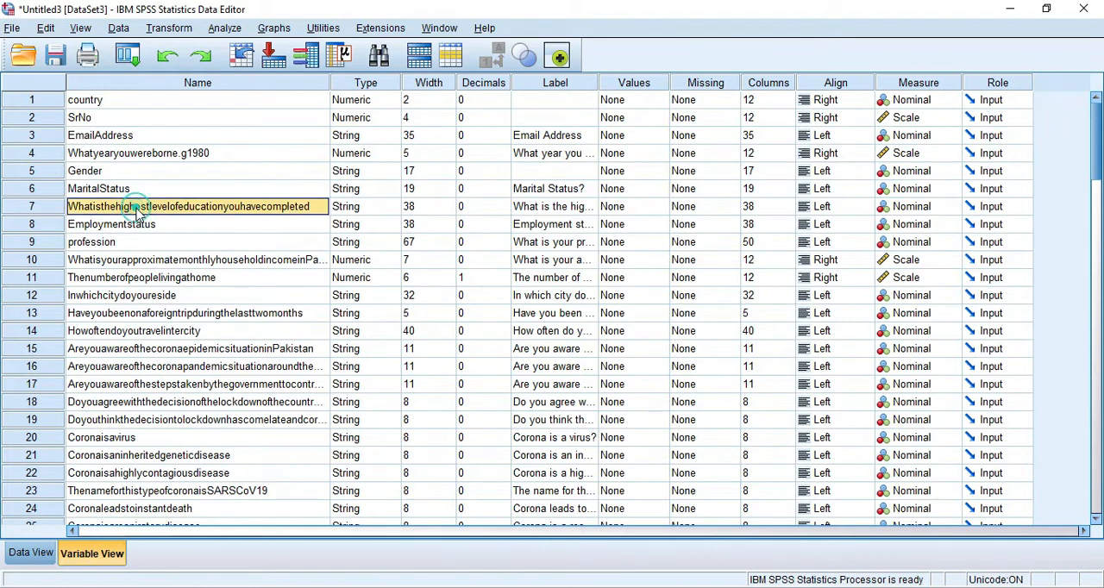
text(education)
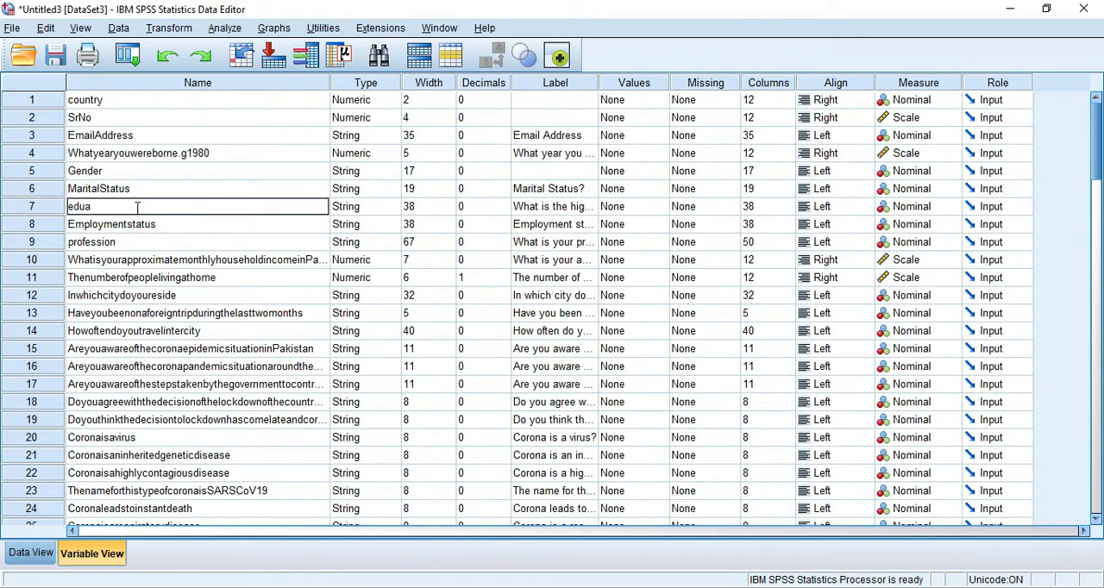
- Rename the variable Inwhichcitydoyoureside as city
click(126, 295)
text(c)
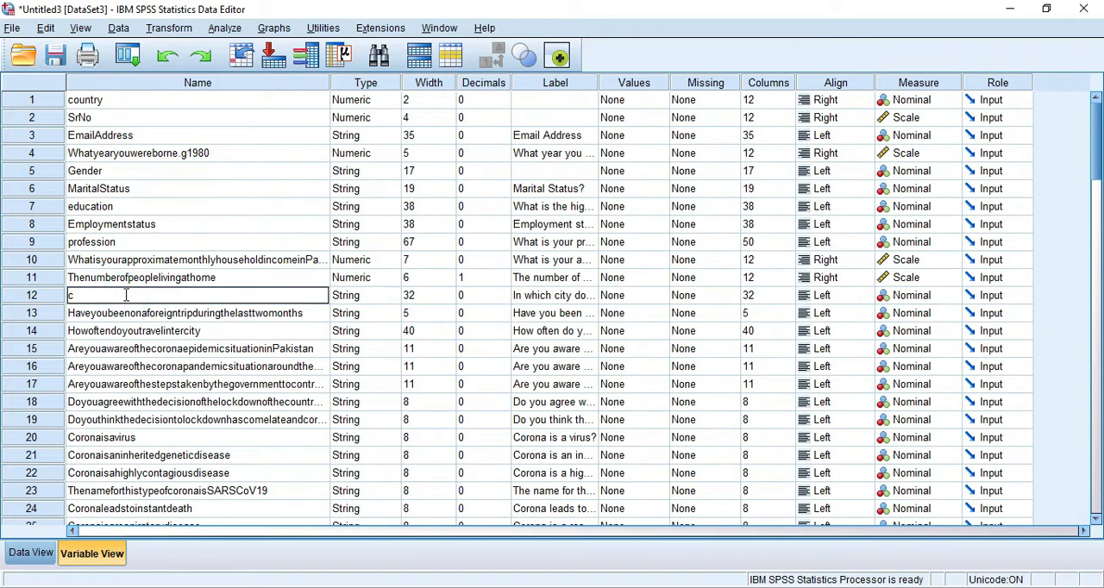
text(ity)
scroll(185, 362, down, 1)
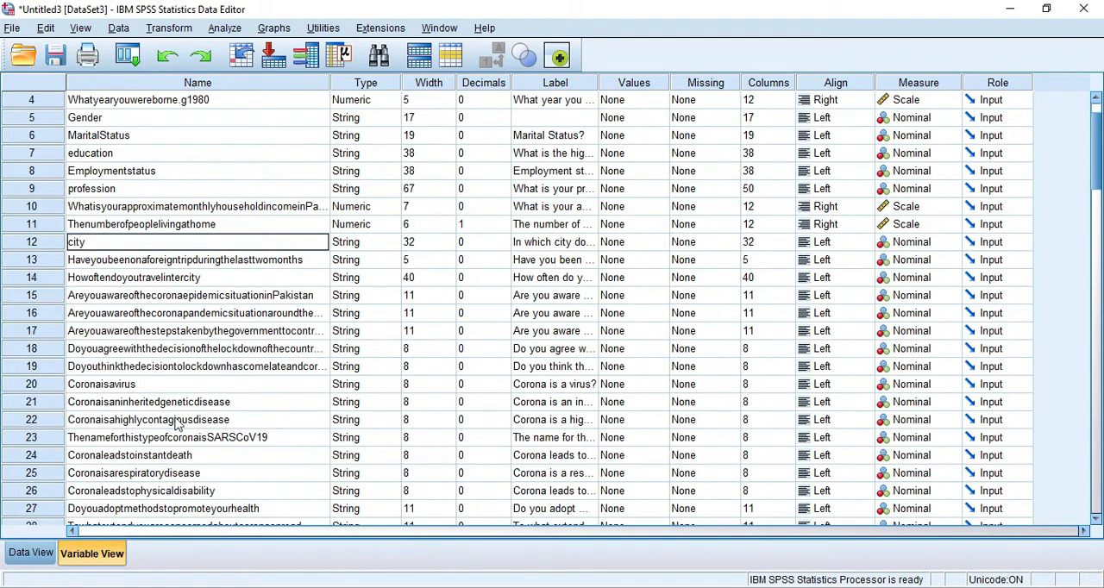
- Rename the instant death, respiratory disease and physical disability variables as C1, C2 and C3
scroll(176, 418, down, 3)
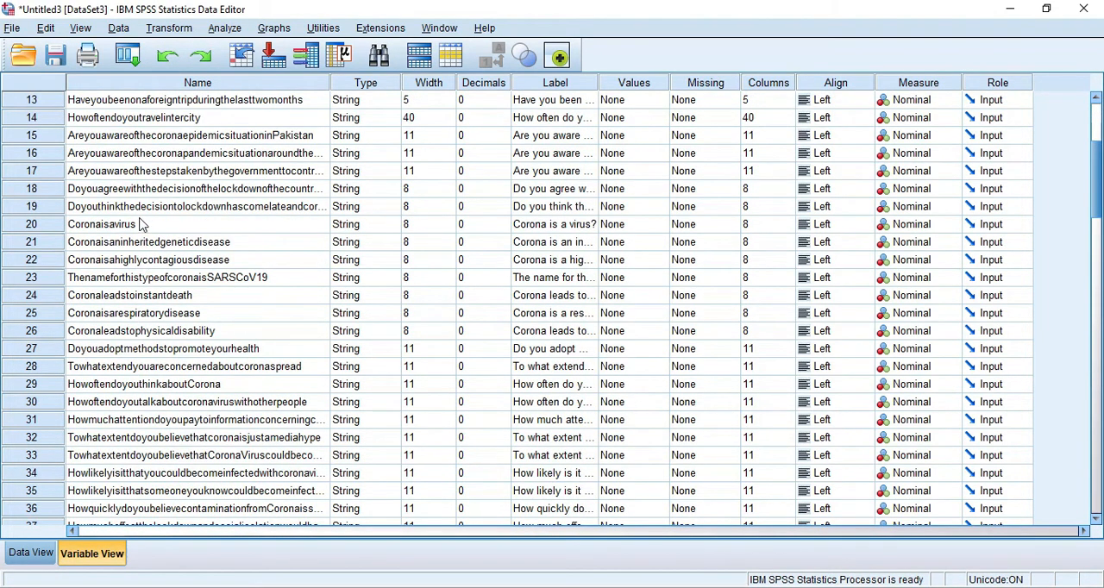
click(119, 298)
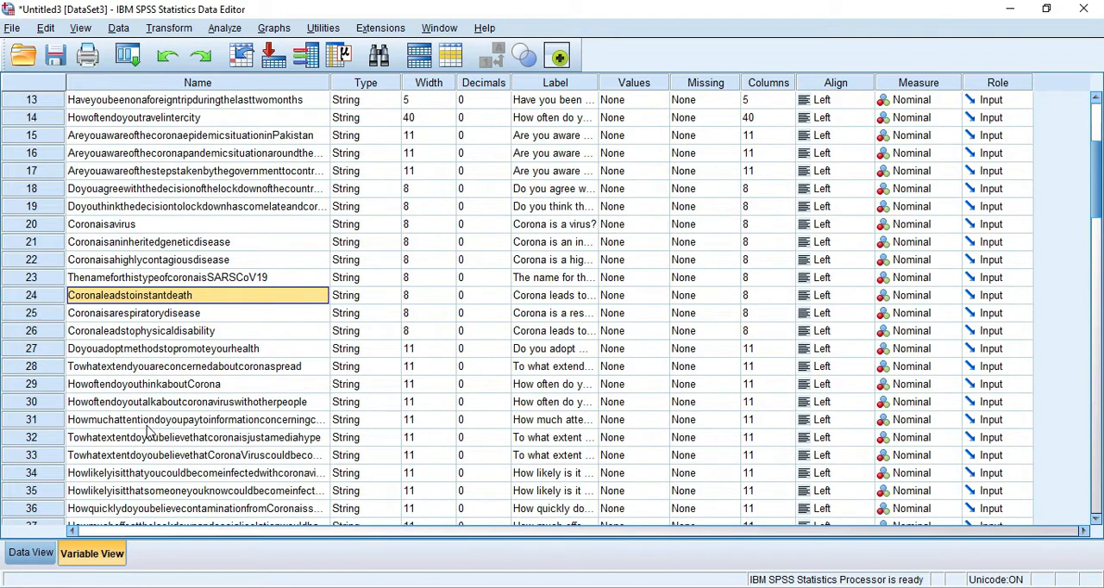
text(C1)
key(Return)
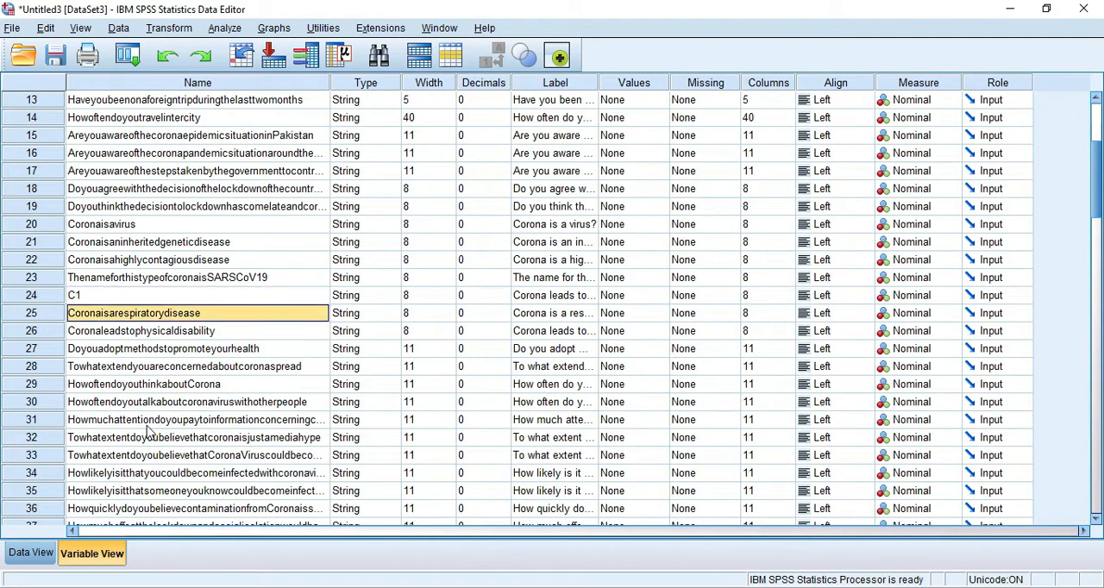
text(C2)
key(Return)
text(C3)
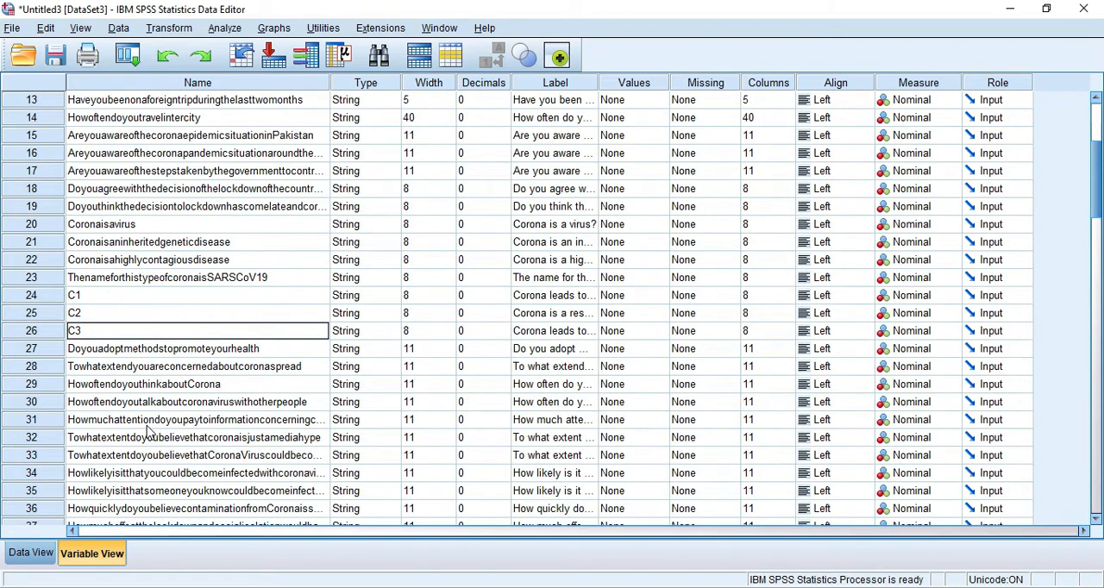
key(Return)
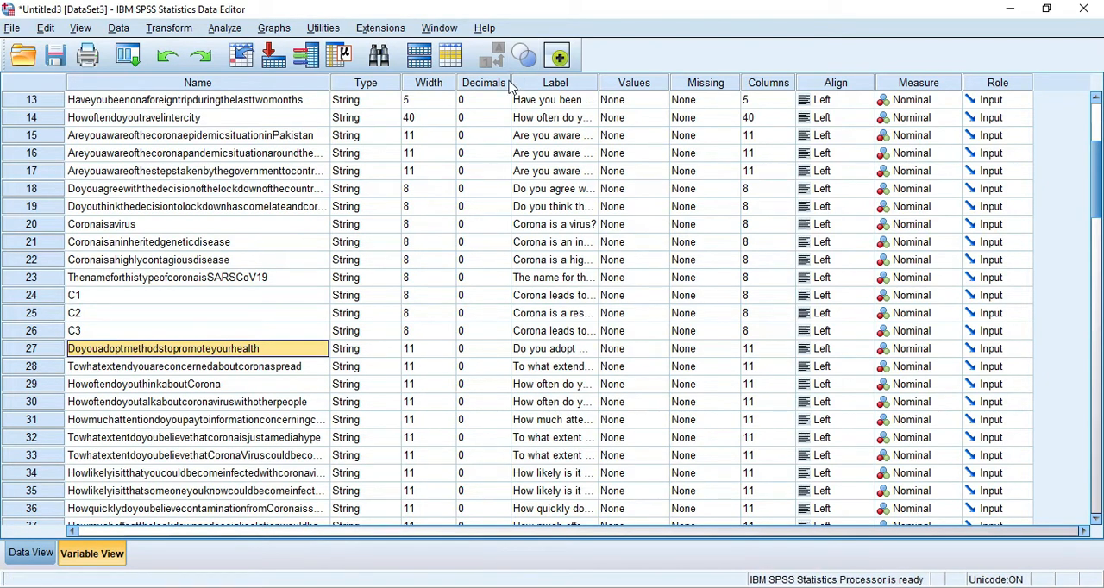
- Narrow the Type, Width and Decimals columns of the variable list
drag(512, 82, 386, 85)
scroll(365, 339, down, 12)
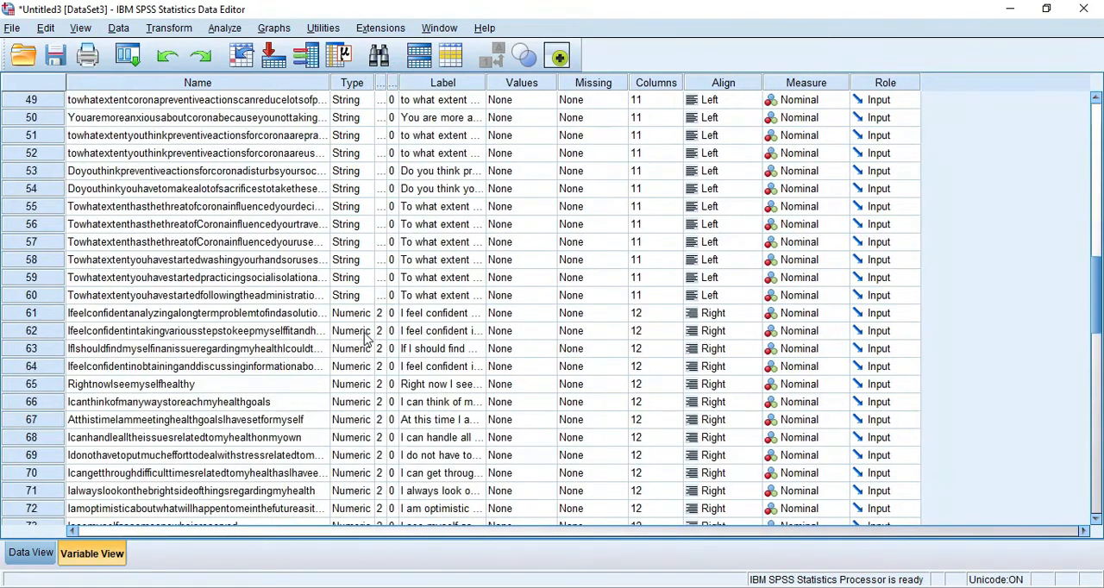
scroll(362, 320, up, 12)
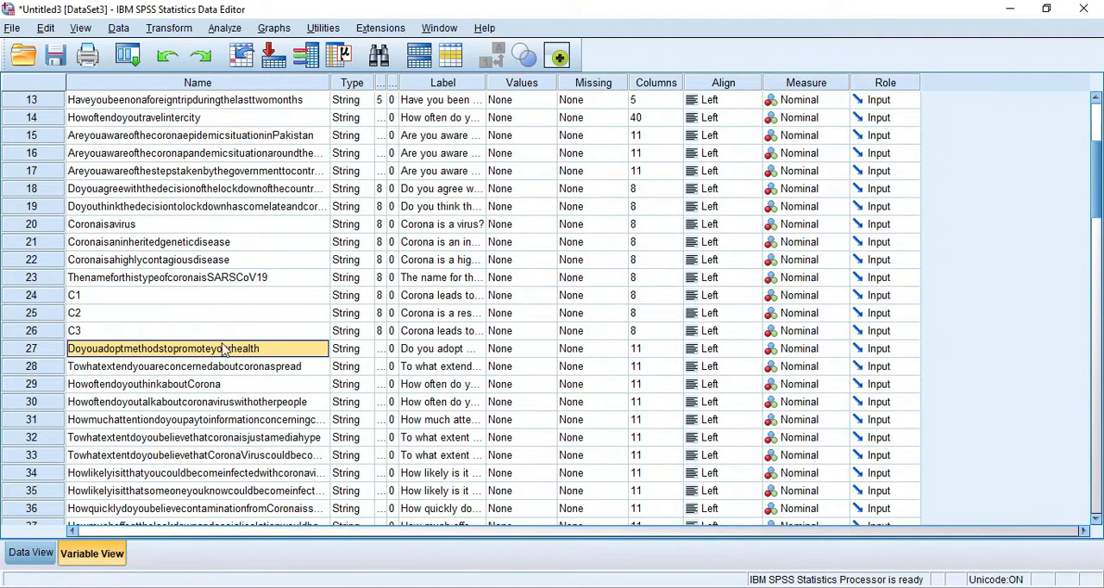
- Examine the case responses recorded under C1, C2 and C3 in the data sheet
click(105, 300)
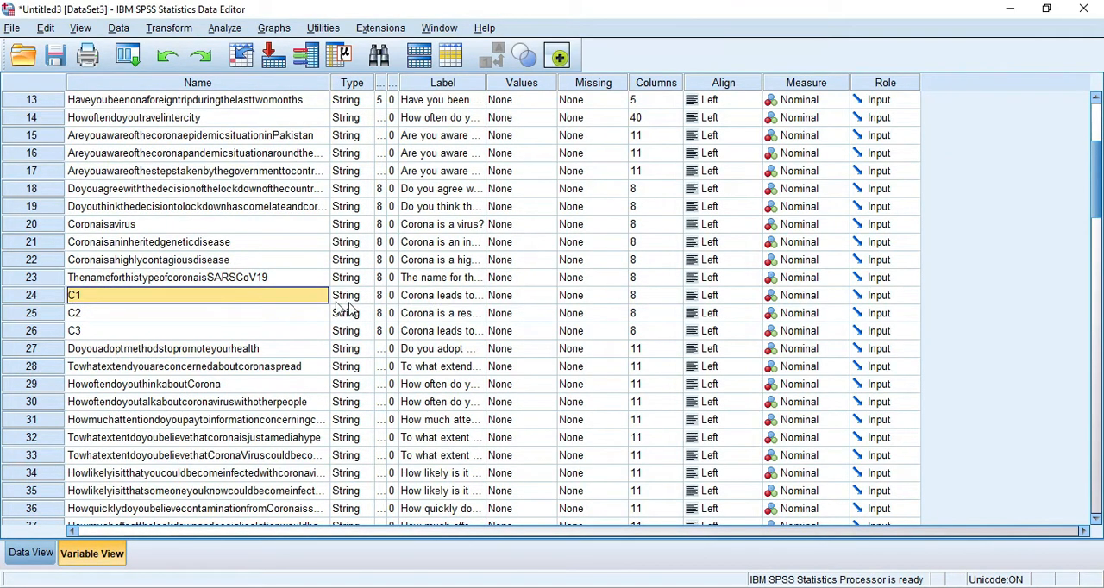
click(31, 555)
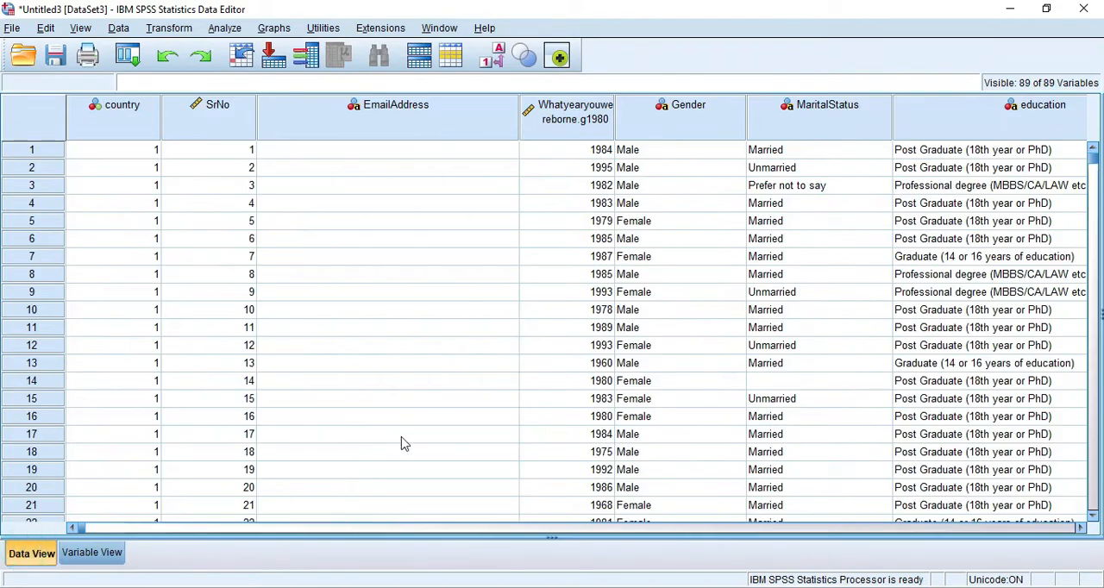
drag(83, 530, 455, 529)
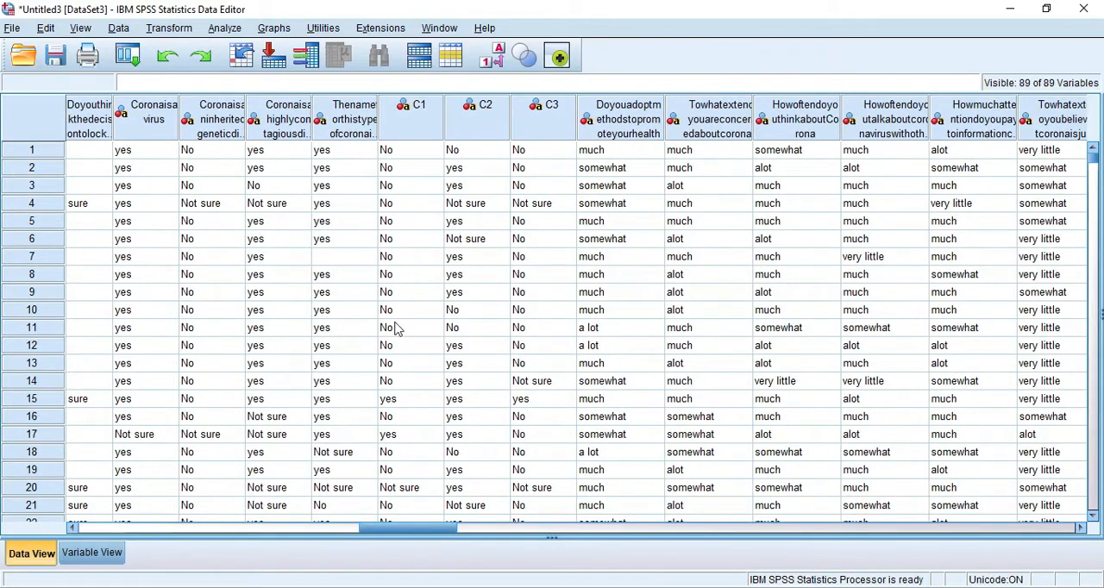
scroll(398, 466, down, 2)
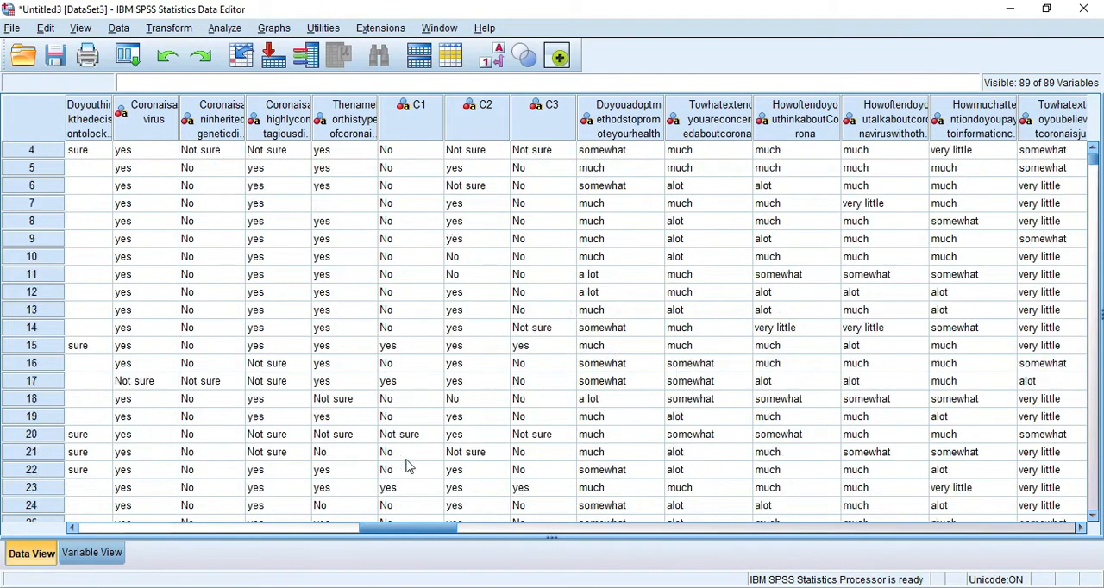
scroll(398, 393, down, 4)
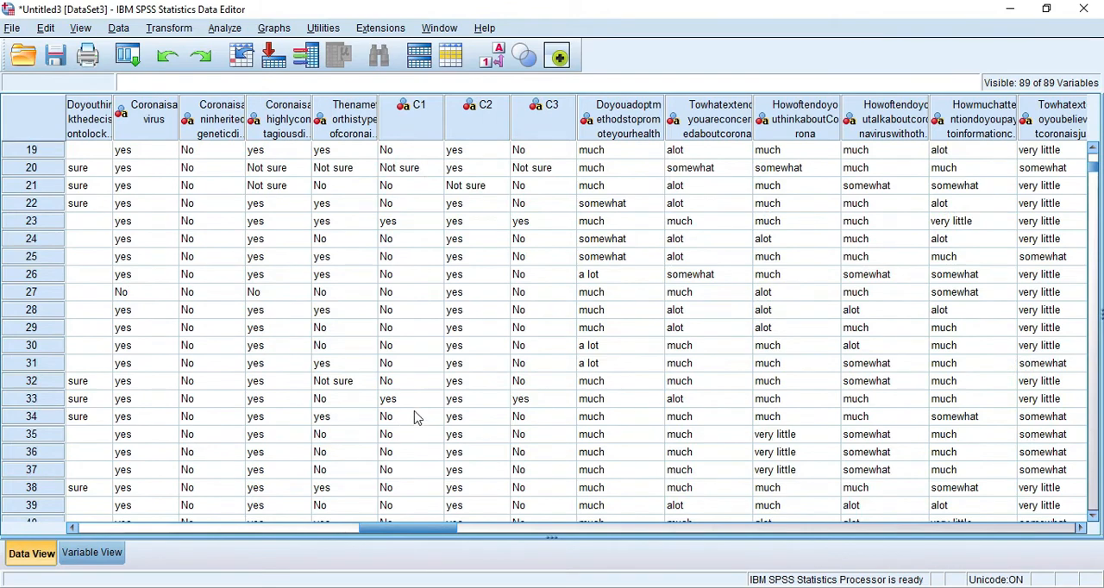
scroll(405, 405, up, 4)
scroll(402, 386, down, 2)
scroll(402, 384, up, 4)
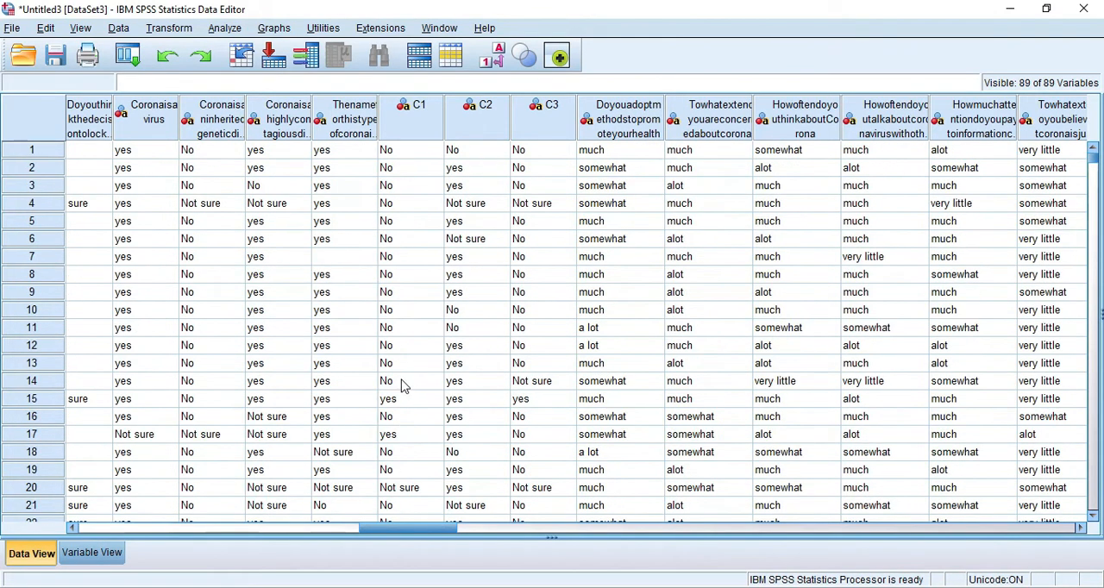
click(170, 29)
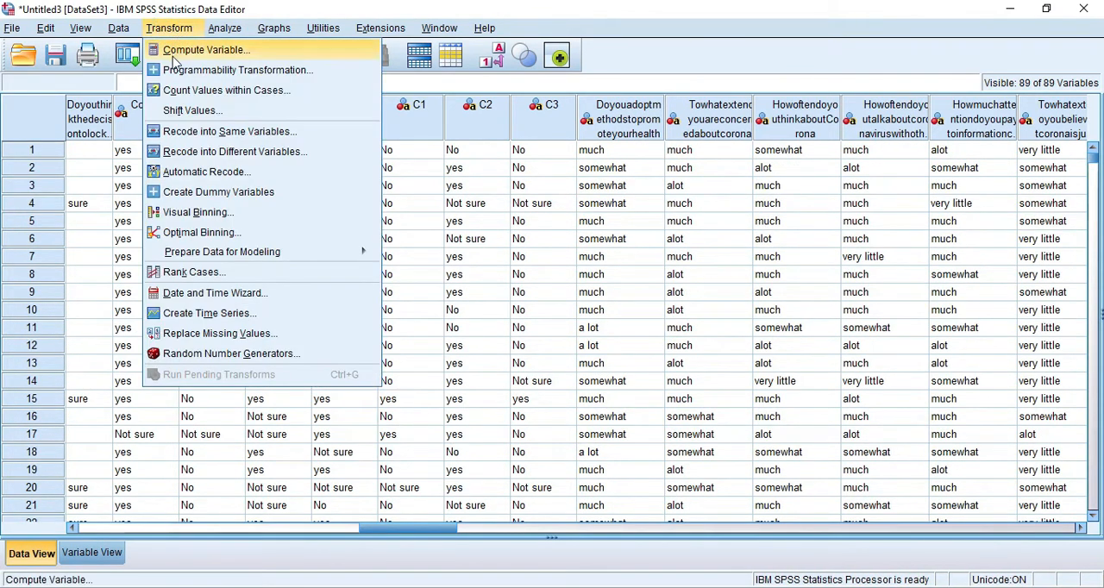
click(199, 133)
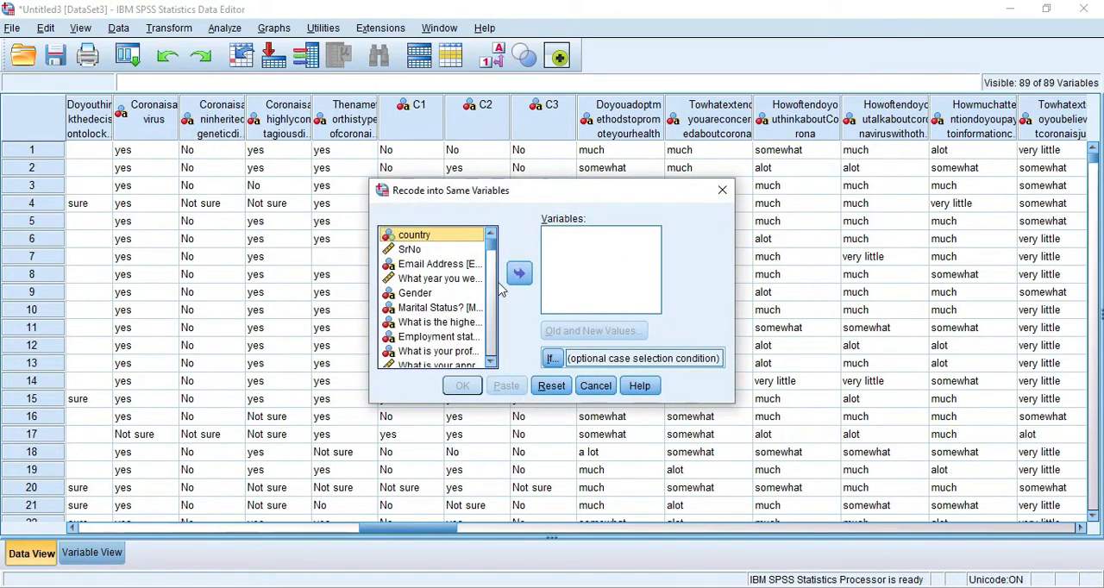
scroll(444, 302, down, 12)
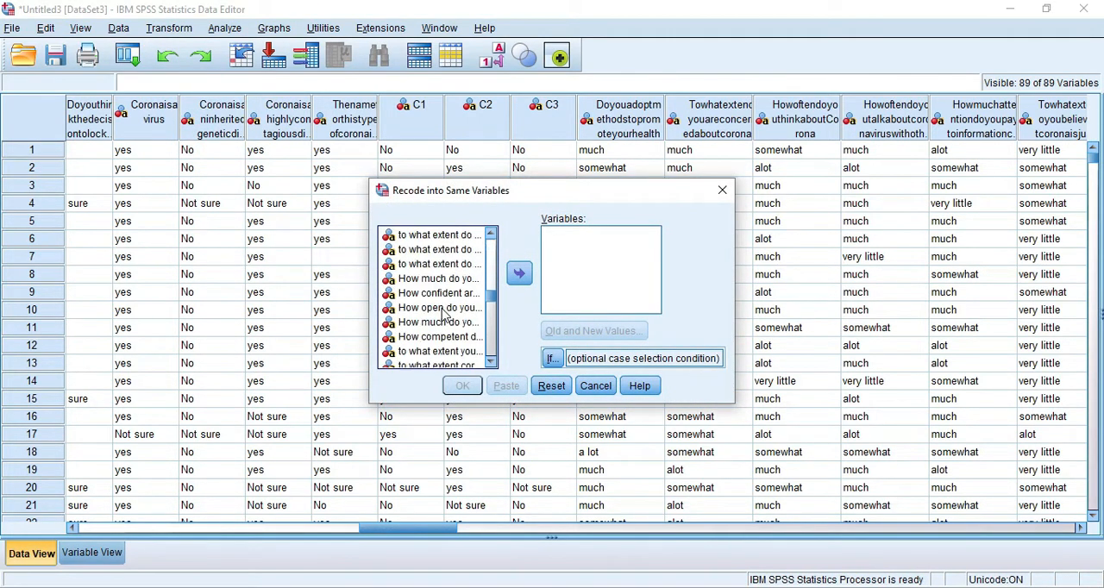
scroll(444, 312, up, 10)
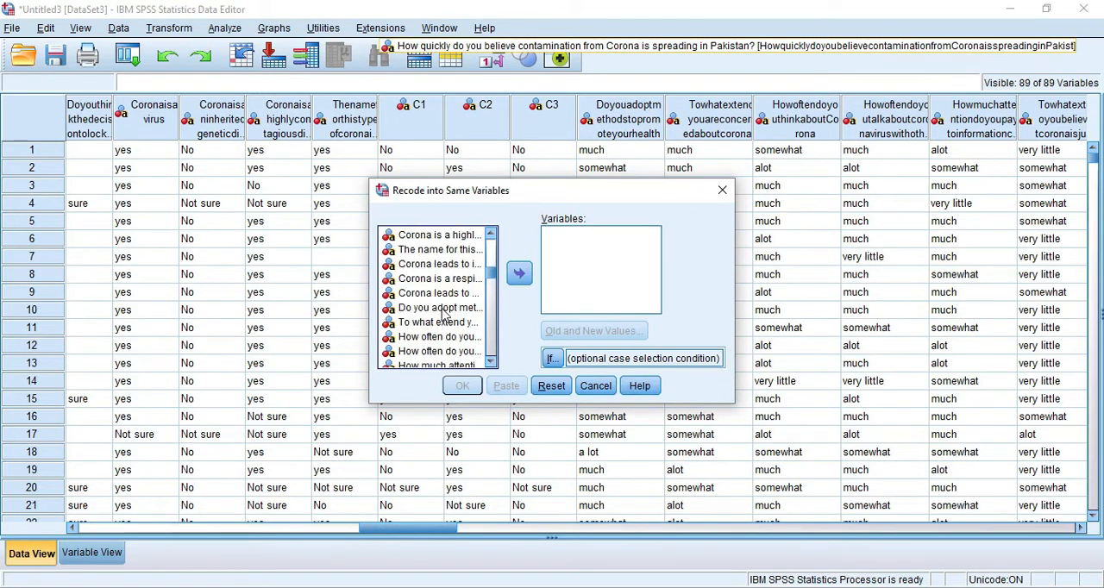
scroll(444, 314, up, 3)
scroll(444, 315, down, 5)
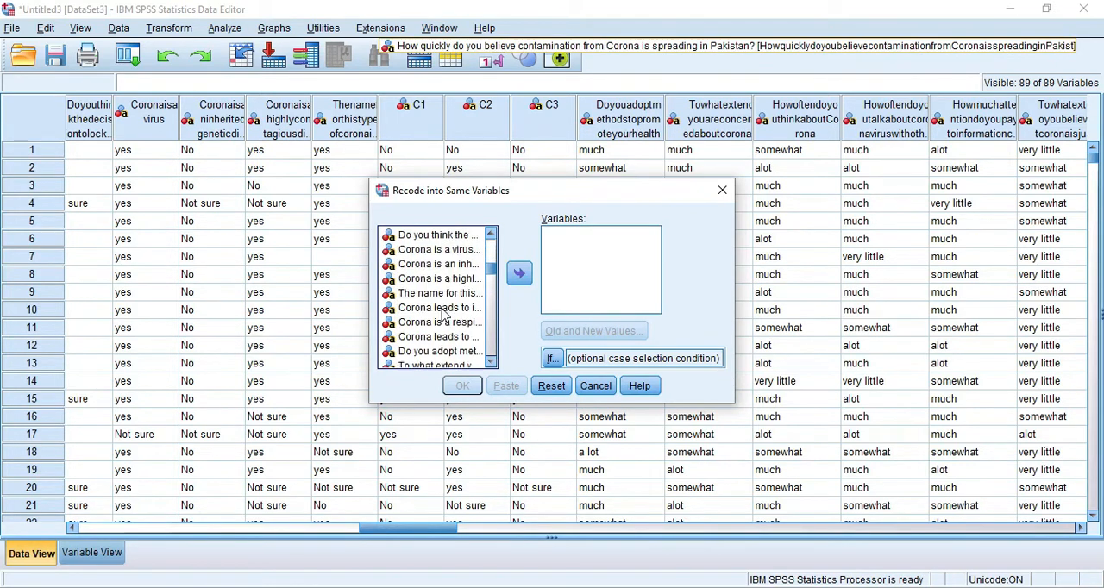
scroll(444, 314, up, 8)
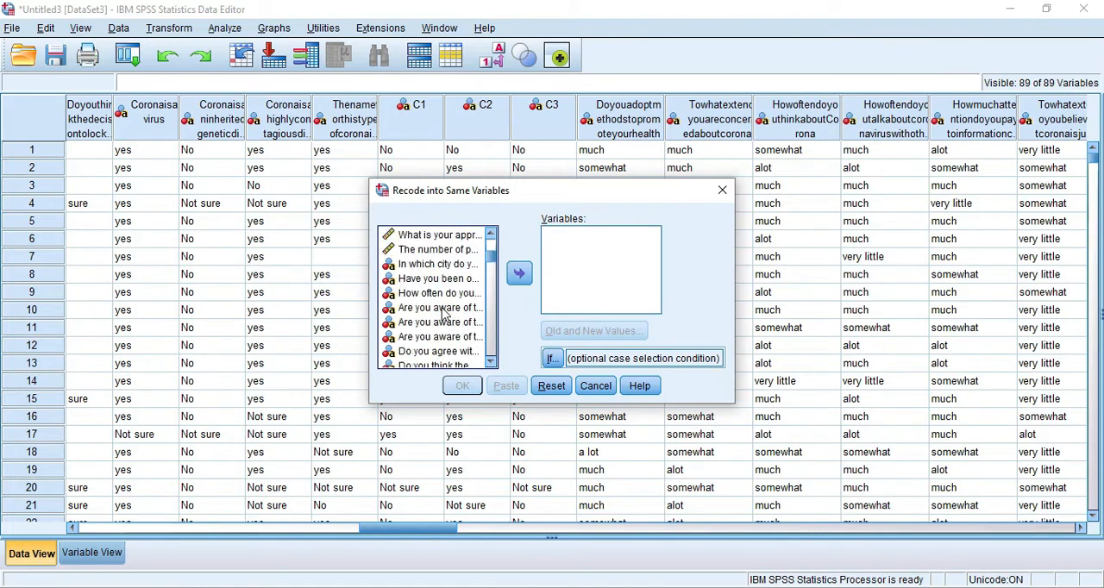
scroll(444, 314, down, 2)
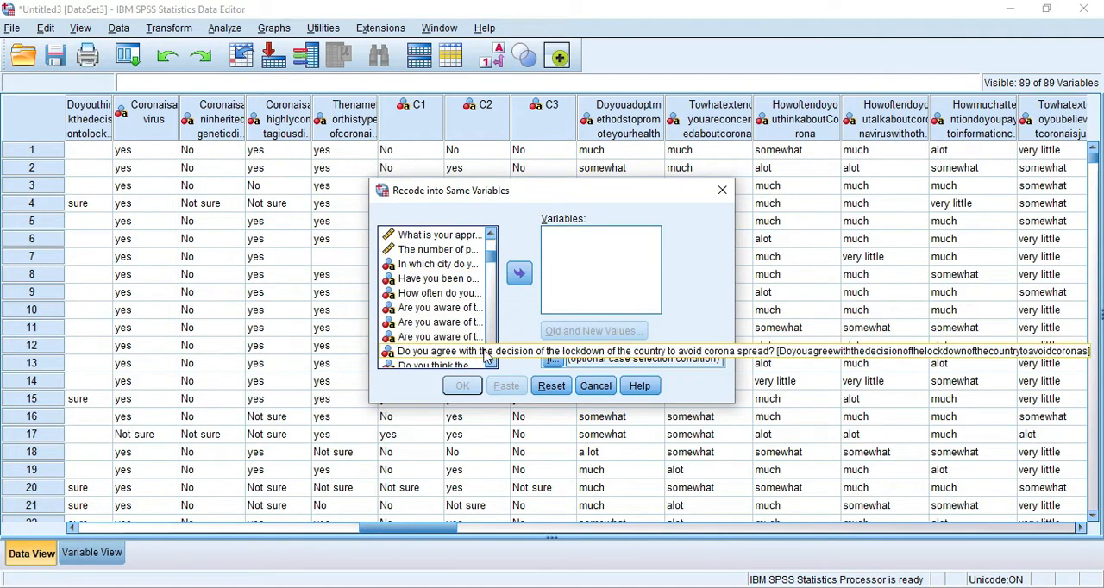
scroll(483, 353, down, 3)
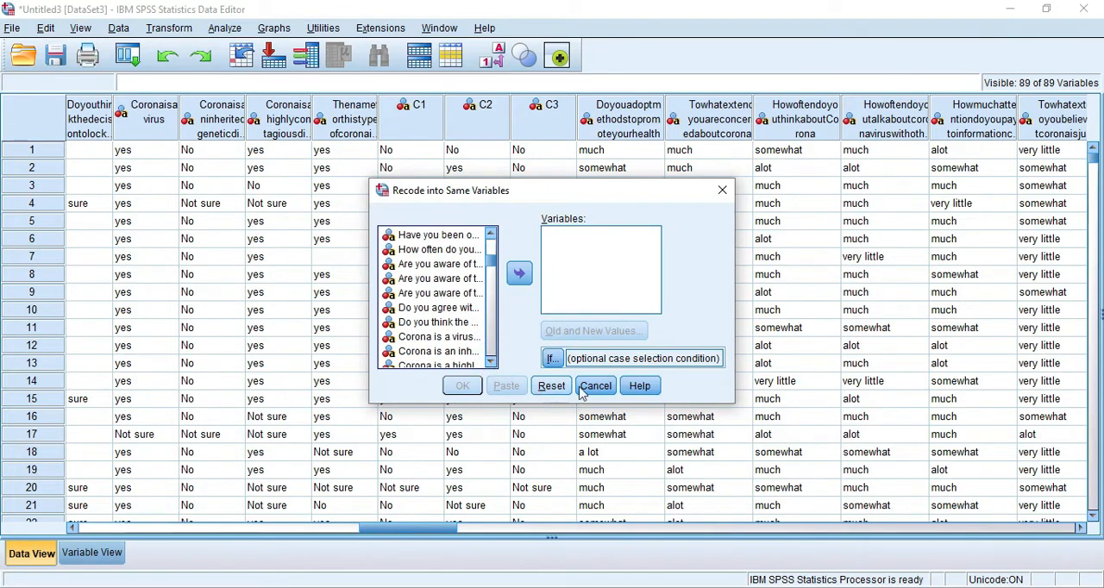
click(581, 390)
- Return to the variable list and widen its Label column to fit the full question texts
click(92, 553)
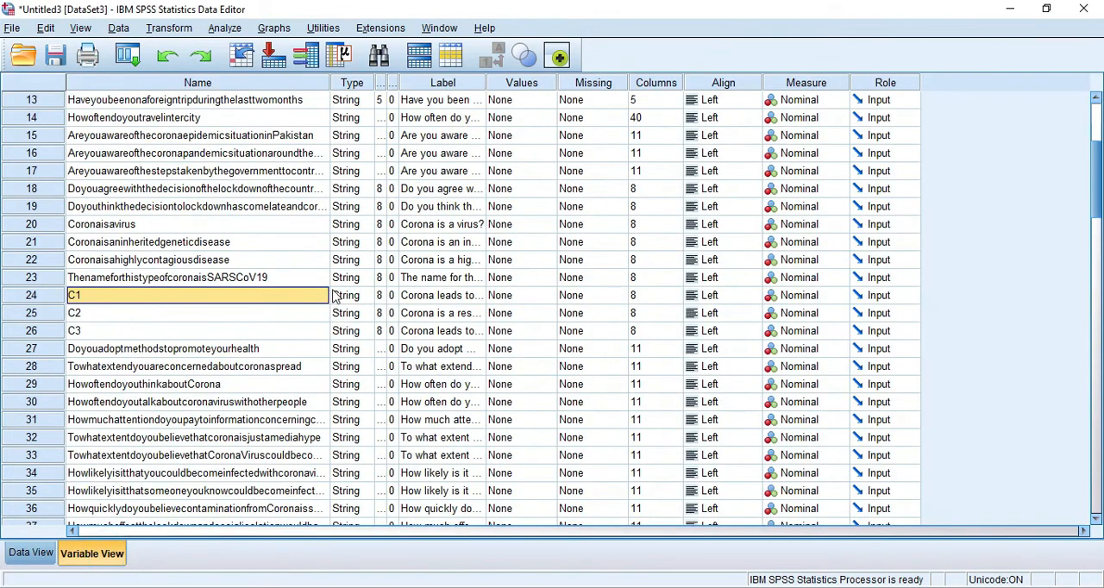
drag(486, 83, 800, 125)
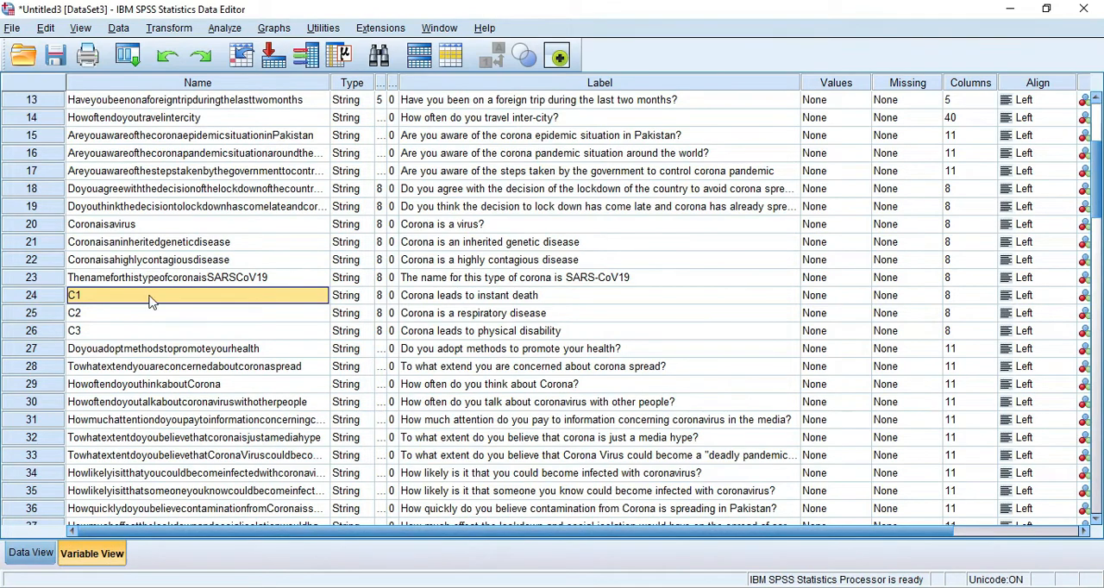
- Start Recode into Same Variables with the instant death, respiratory disease and physical disability items (C1, C2 and C3) as the string variables
click(172, 31)
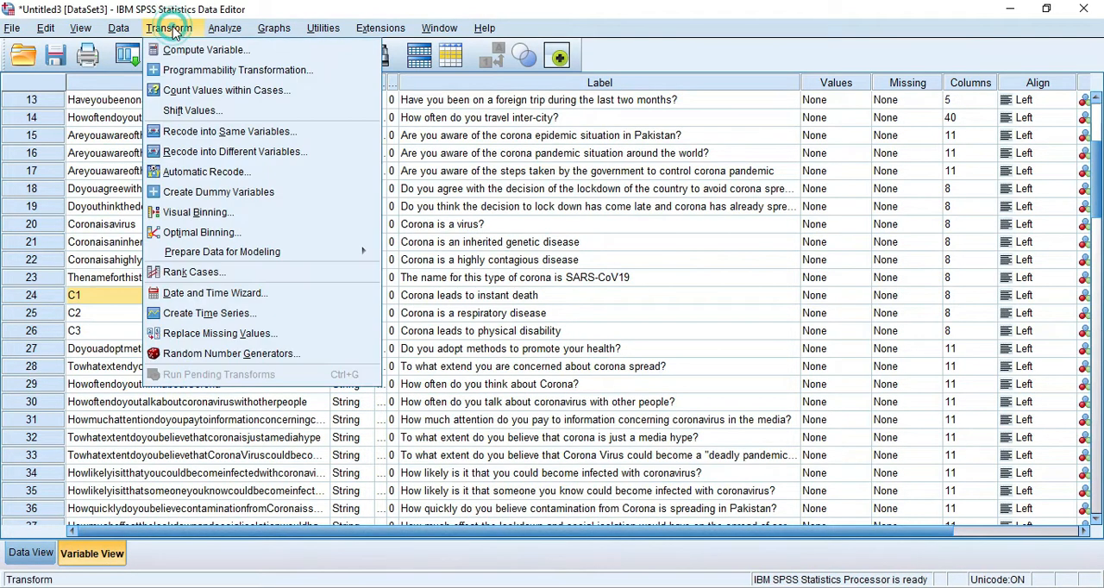
click(186, 131)
scroll(448, 332, down, 4)
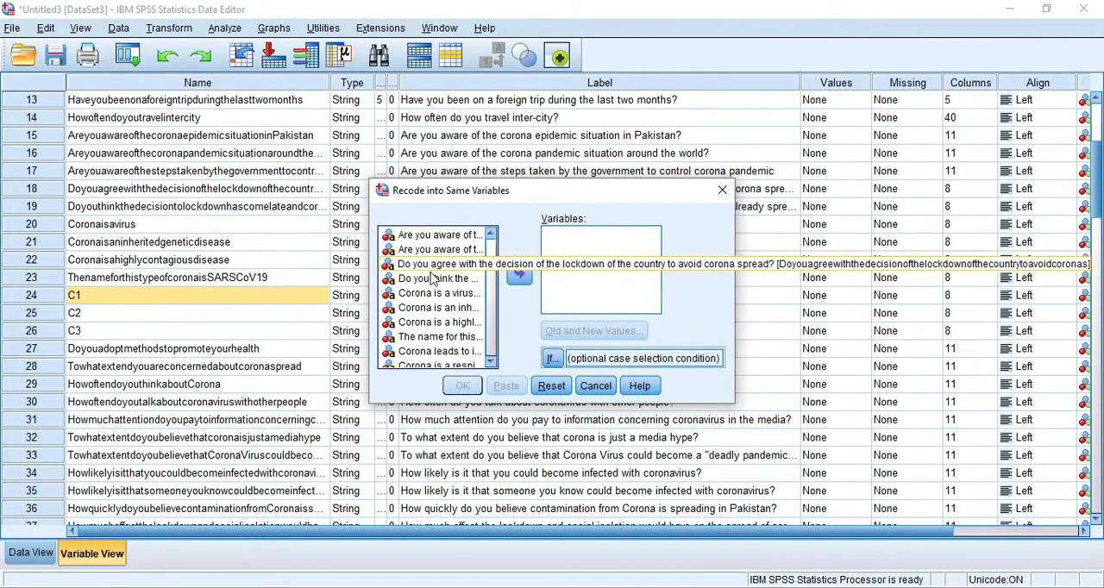
click(436, 351)
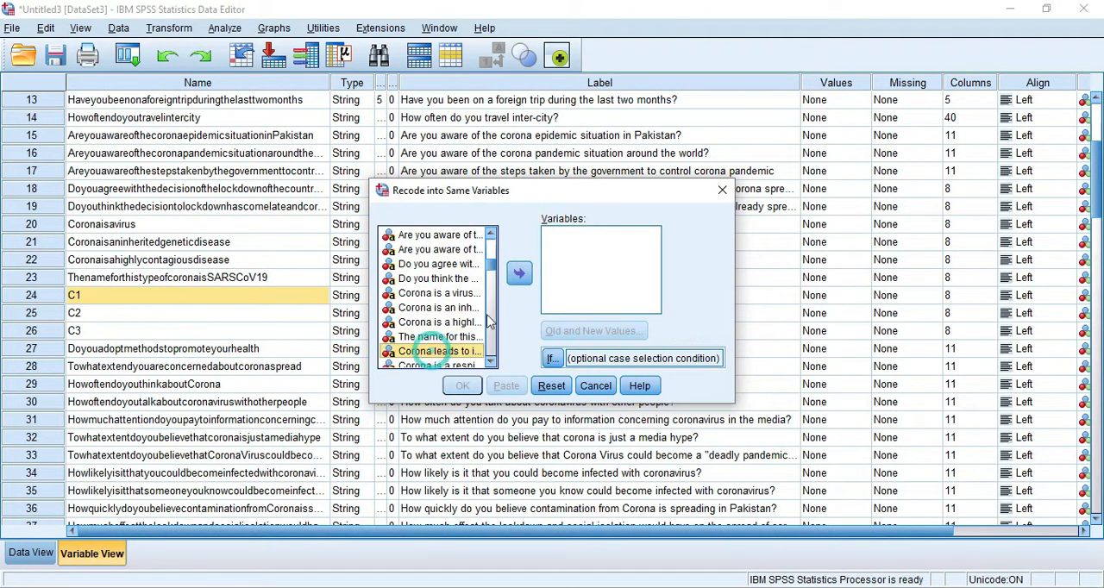
click(519, 273)
scroll(446, 348, down, 1)
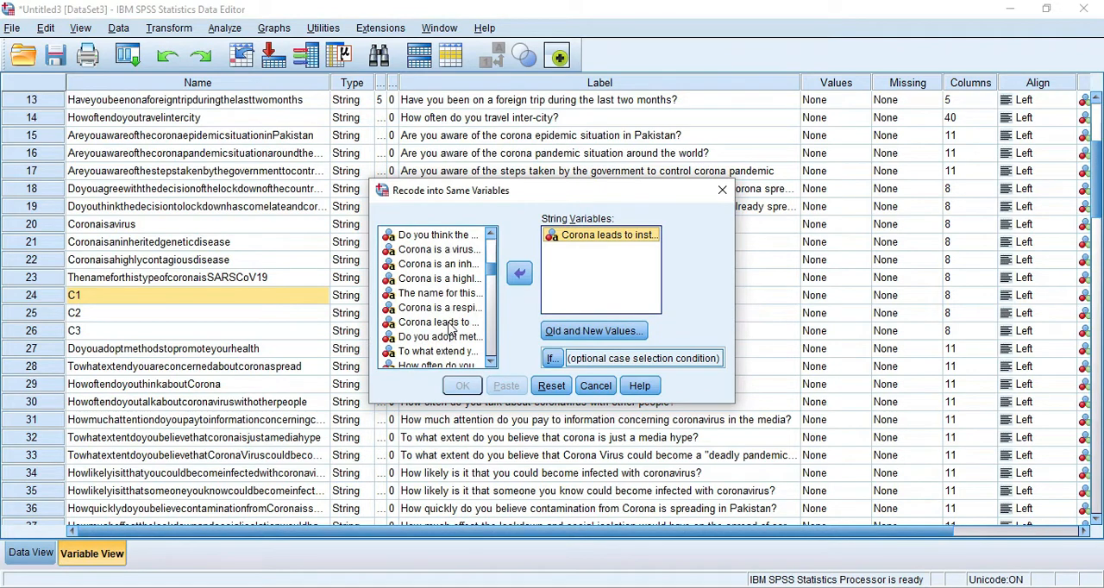
click(440, 308)
click(519, 273)
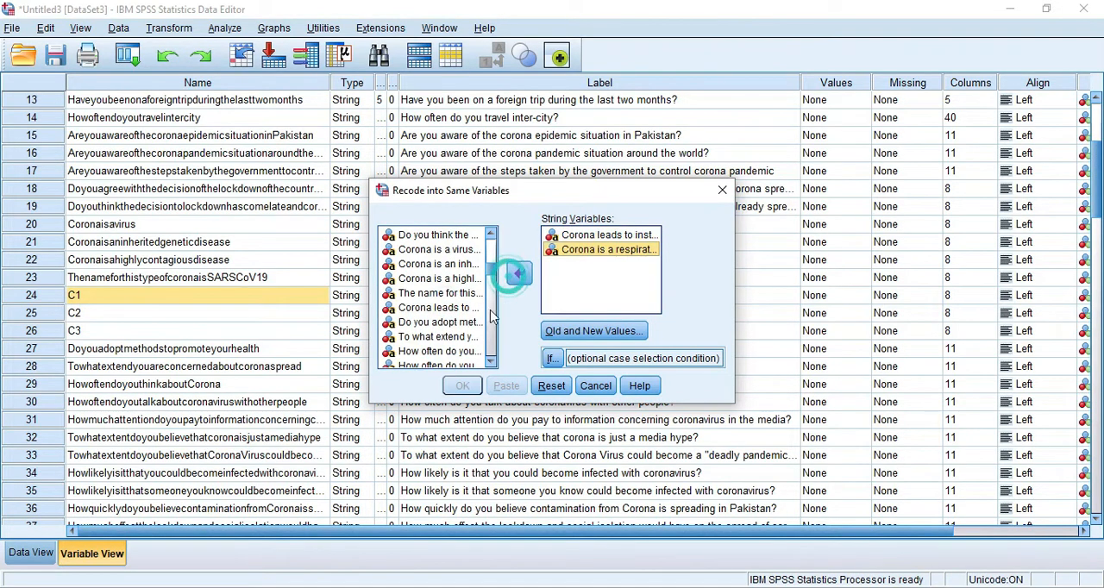
click(435, 312)
click(519, 273)
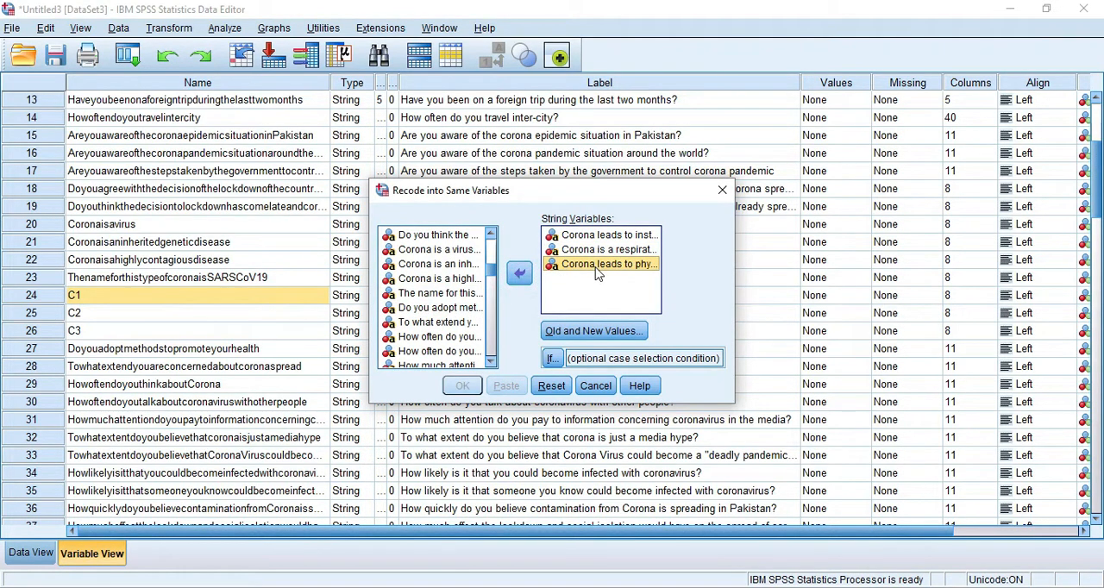
- Define the old and new values for the recoding so that Yes becomes 2
click(601, 331)
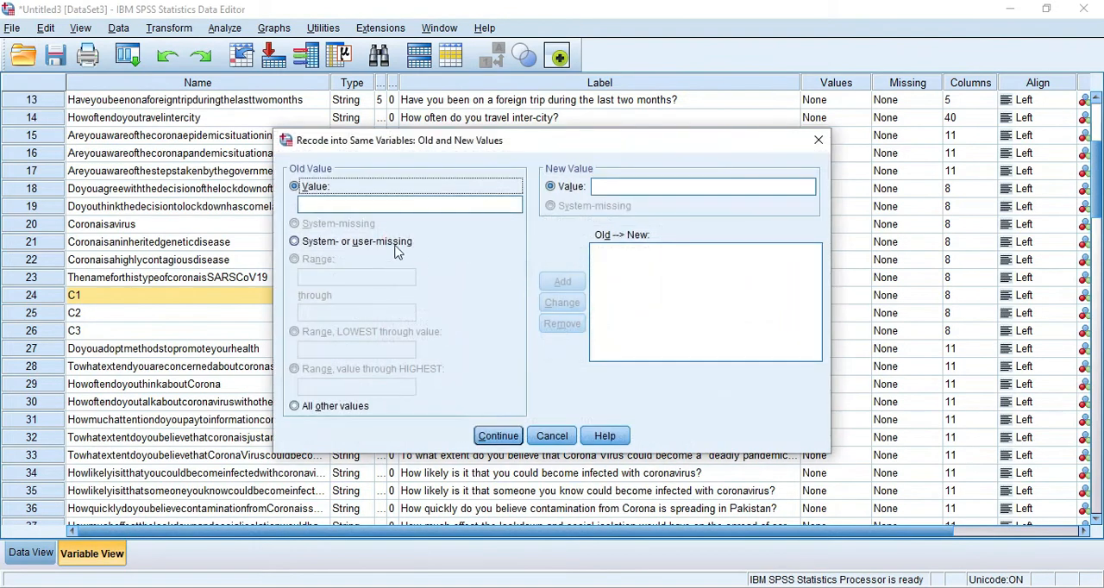
click(367, 204)
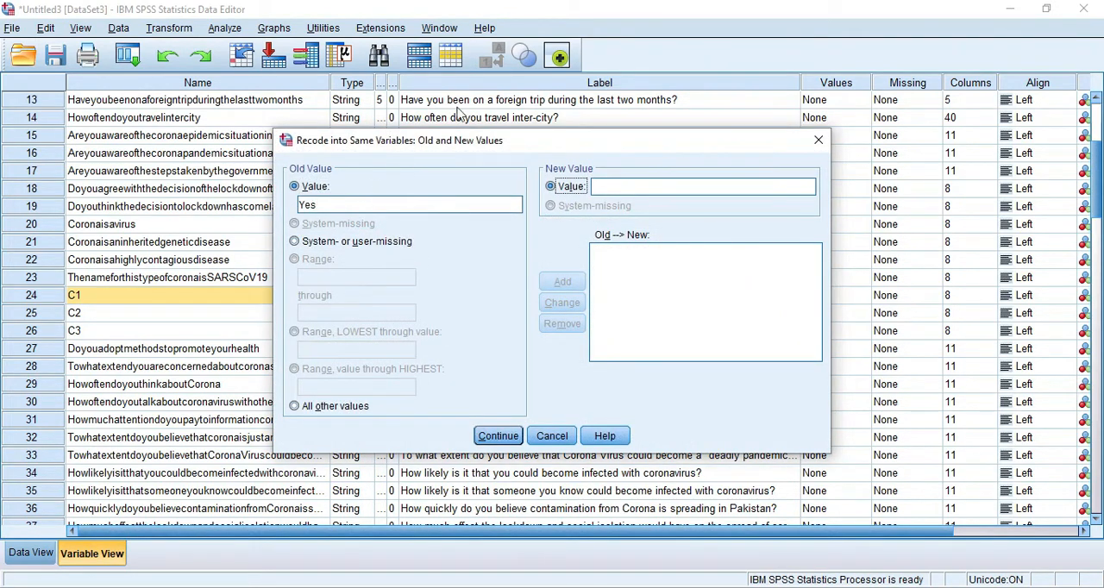
click(608, 186)
text(1)
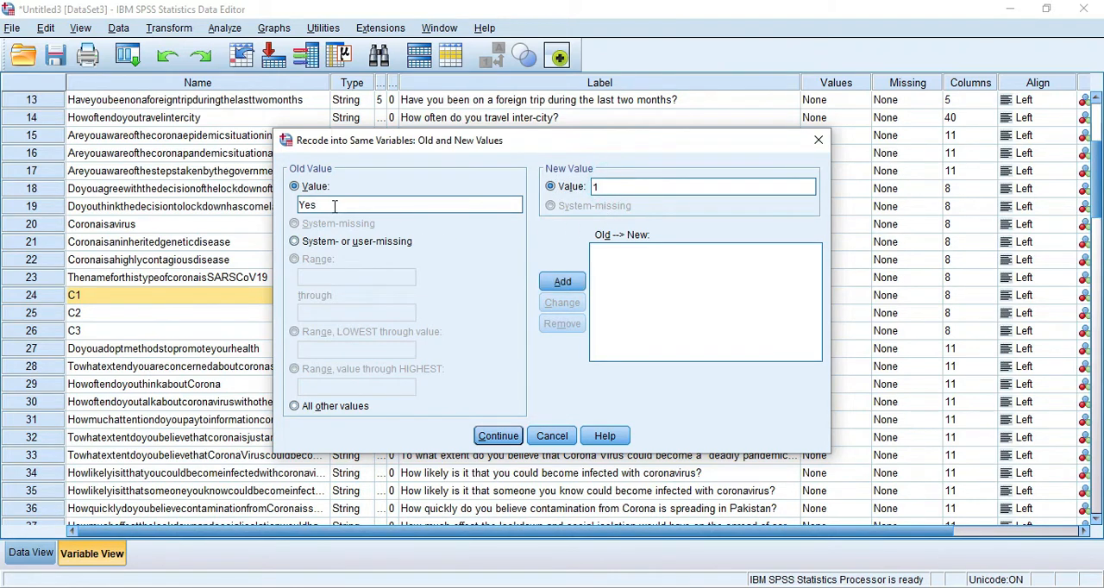
key(BackSpace)
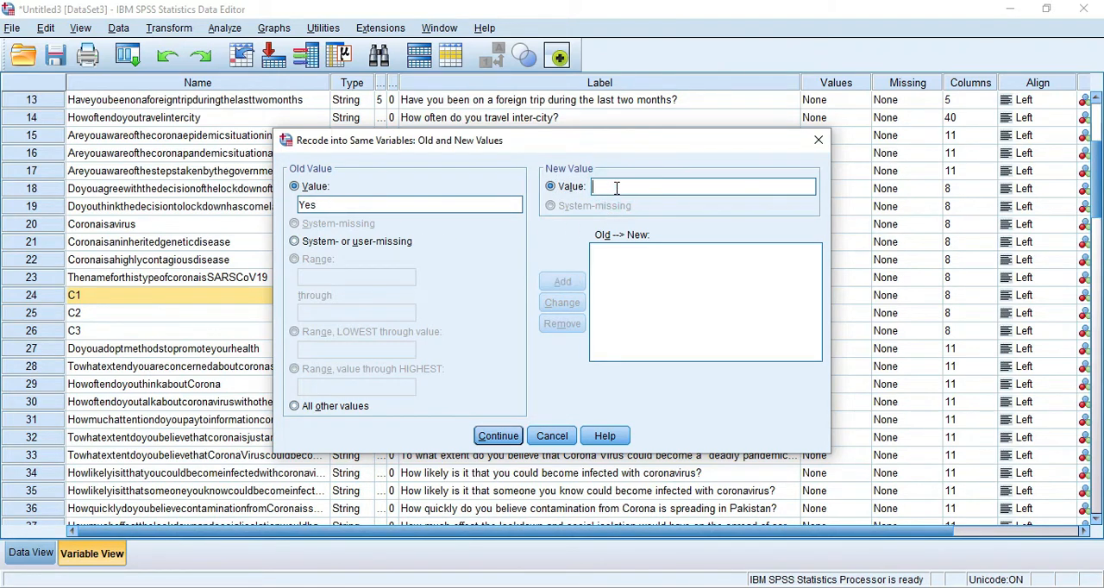
text(2)
click(569, 283)
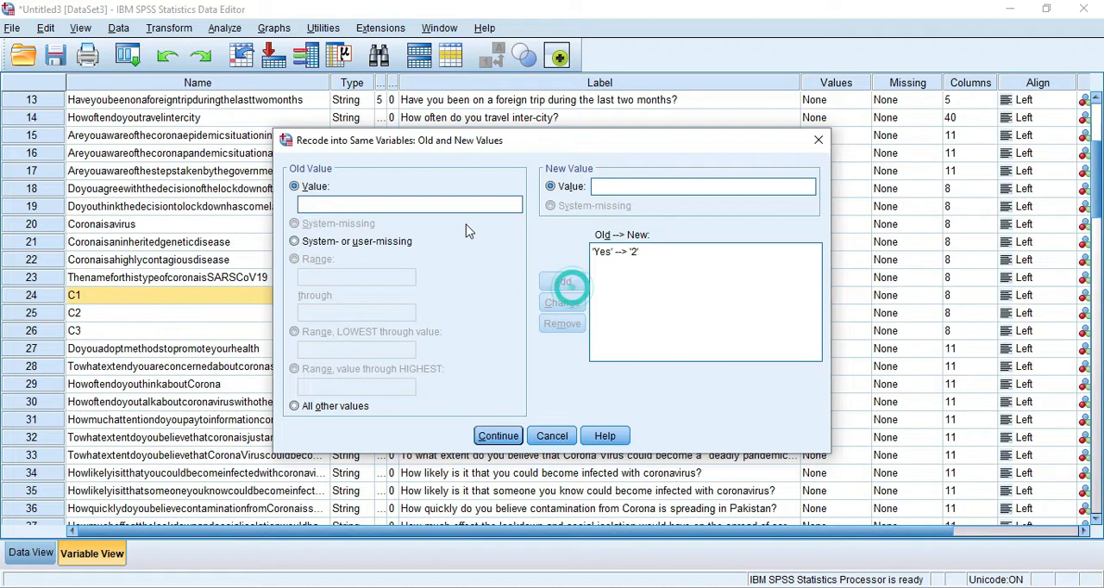
- Add a recoding rule that turns the old value Not Sure into 1
click(324, 205)
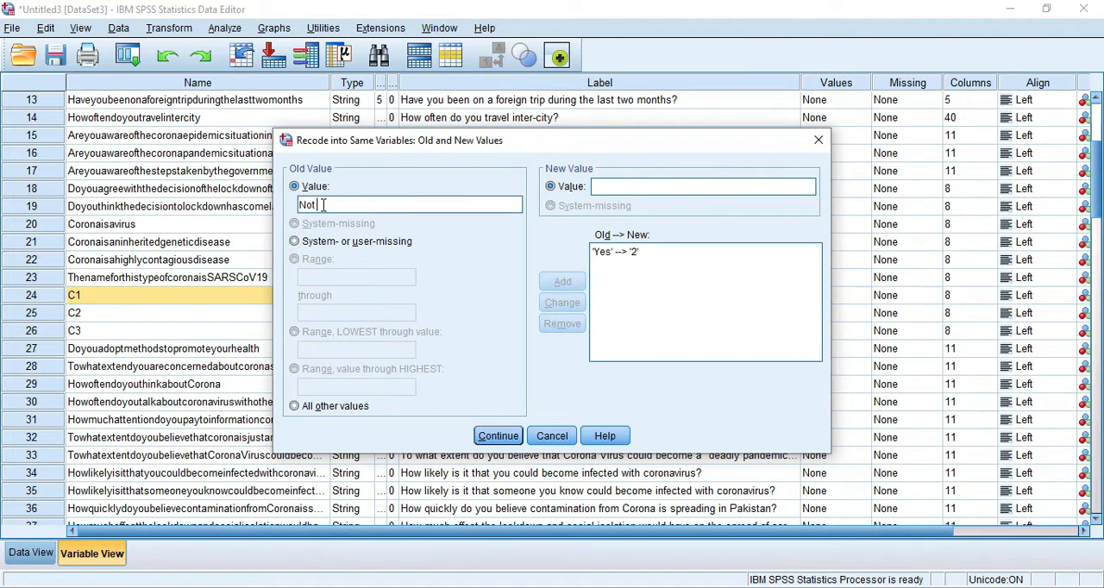
click(324, 204)
click(610, 186)
text(1)
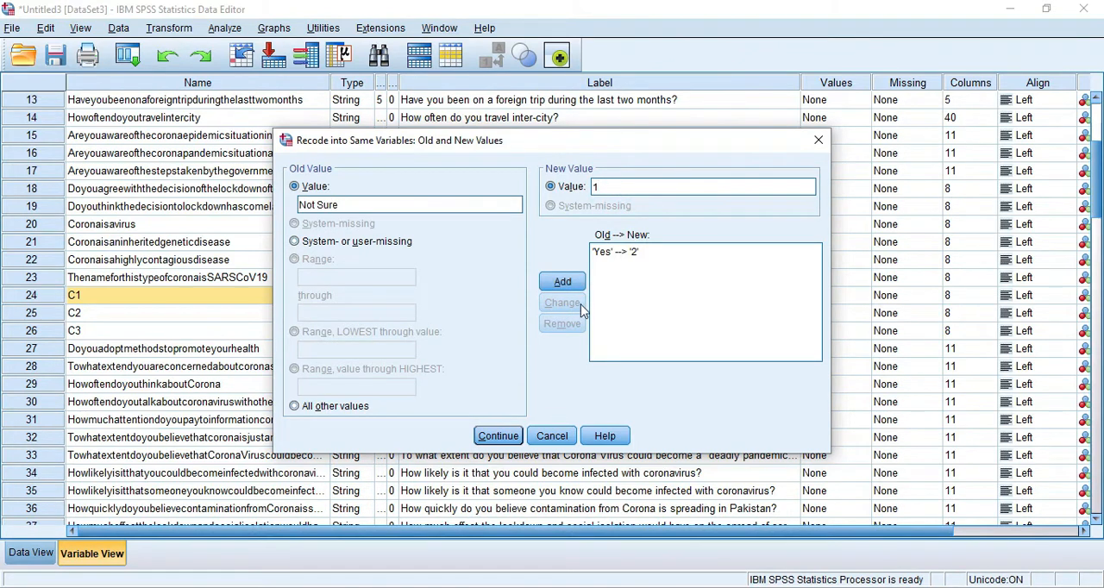
click(562, 283)
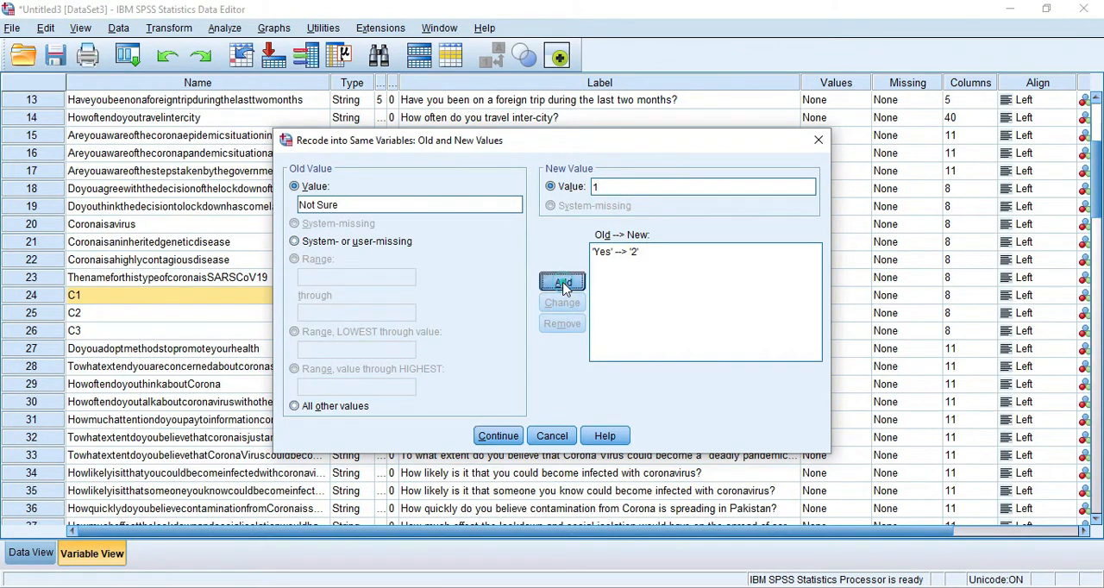
- Add a recoding rule that turns No into 0 and run the recode on C1, C2 and C3
click(326, 205)
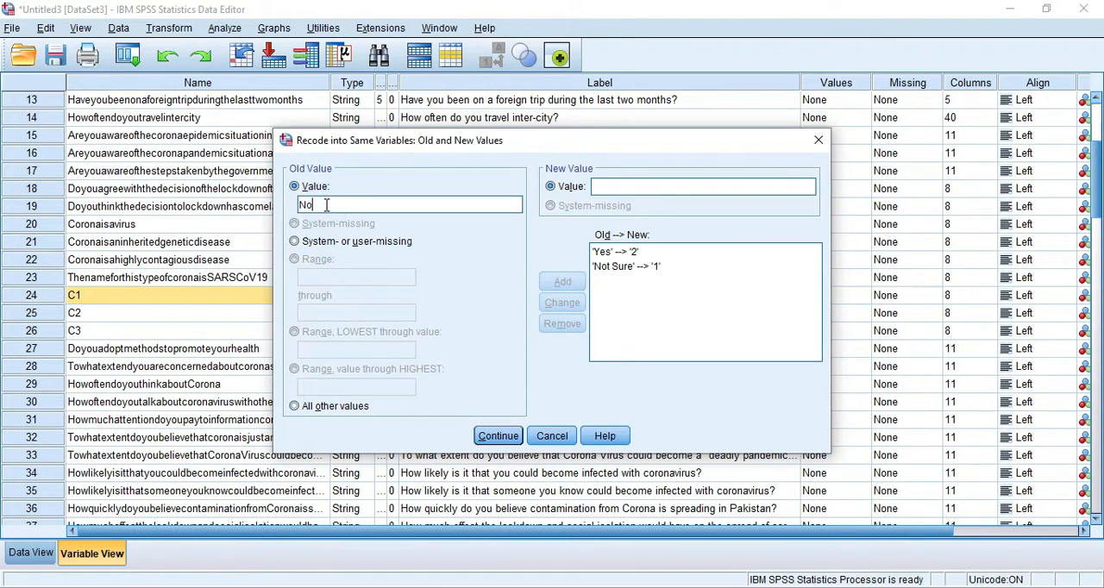
key(Tab)
text(0)
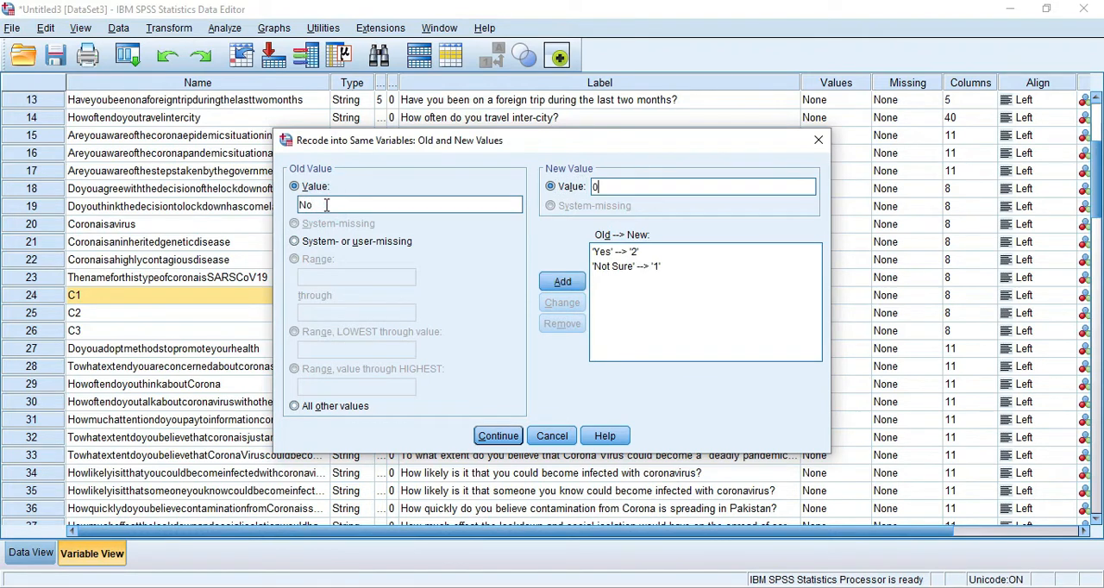
click(562, 281)
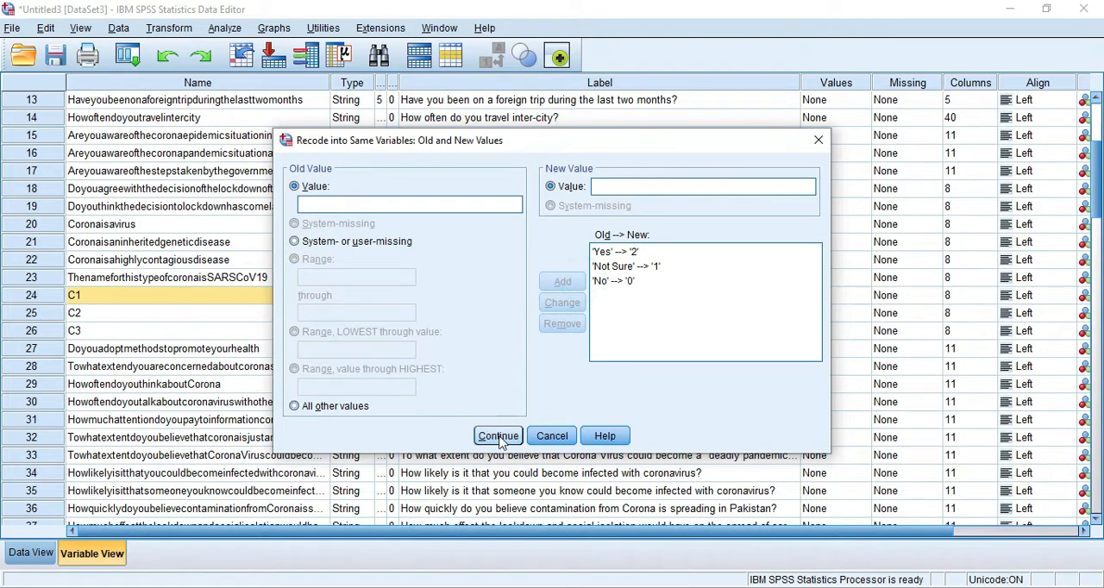
click(500, 437)
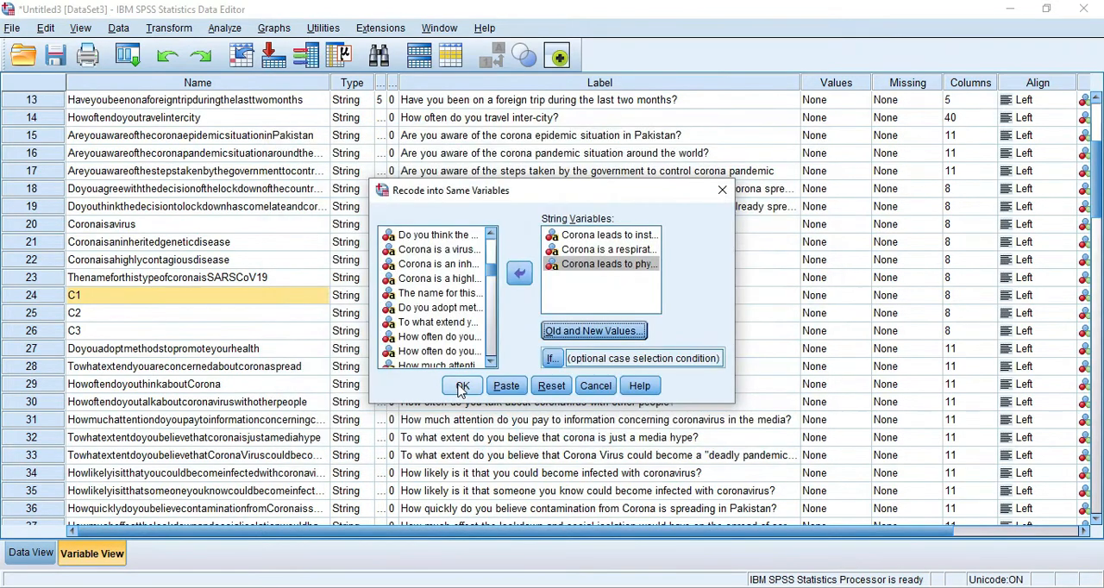
click(461, 387)
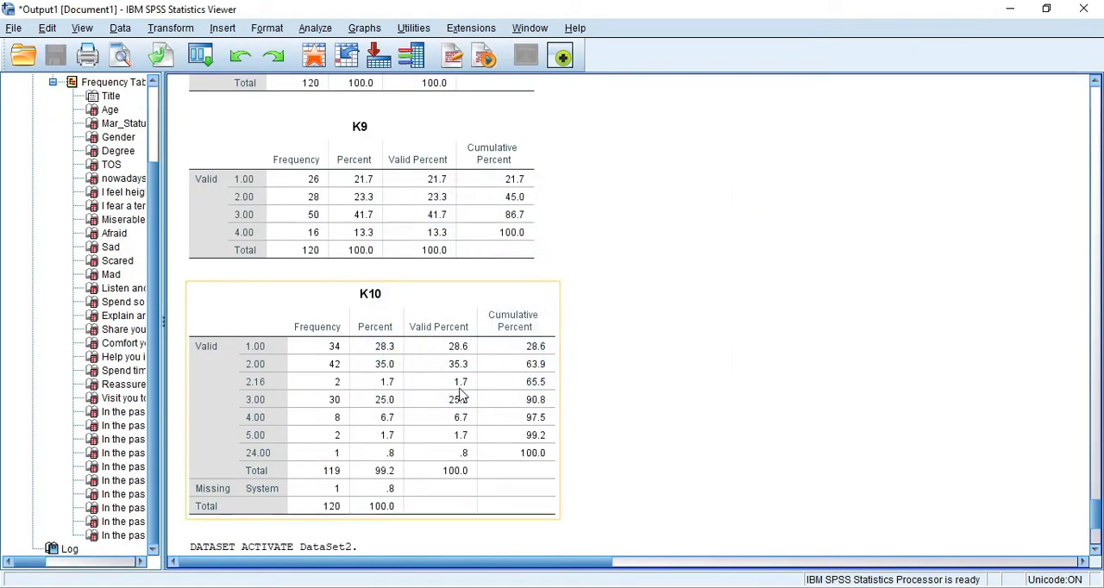
- Return to the data sheet and examine how the responses under C1, C2 and C3 were recoded and spelled
key(alt+Tab)
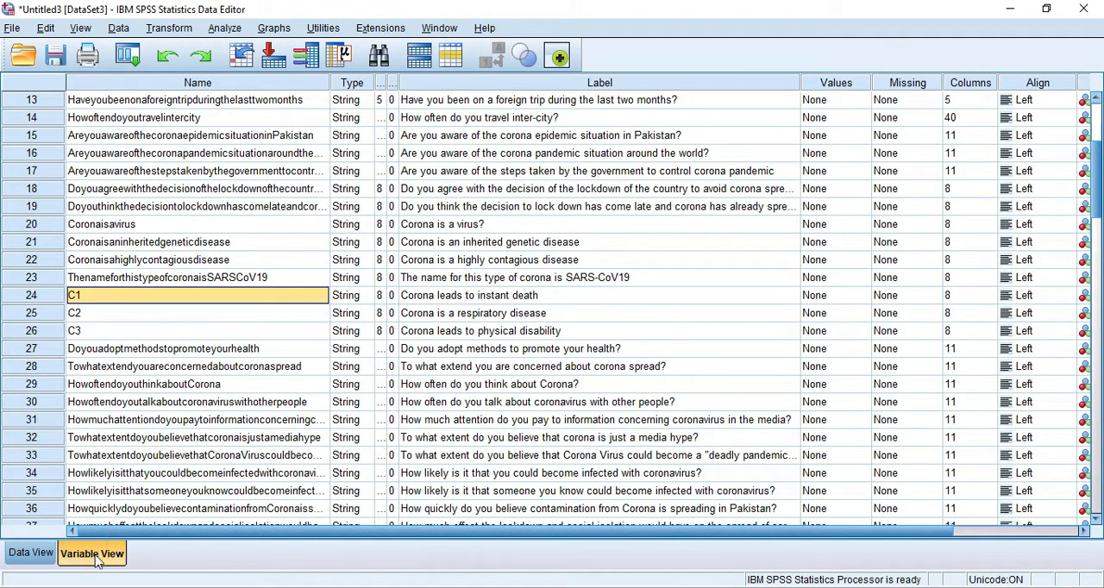
click(33, 553)
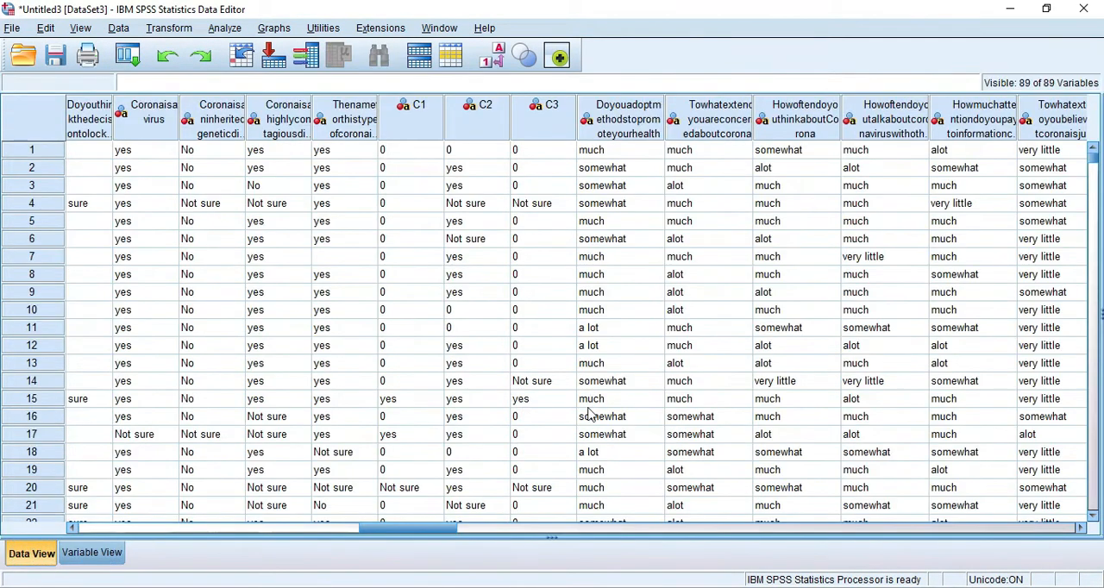
drag(428, 528, 445, 556)
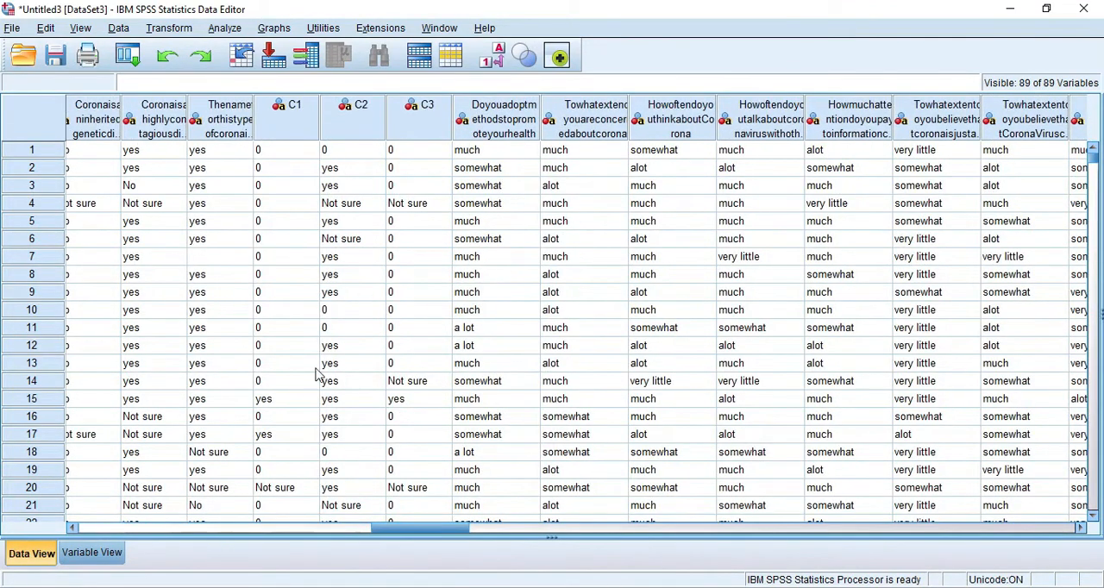
click(333, 169)
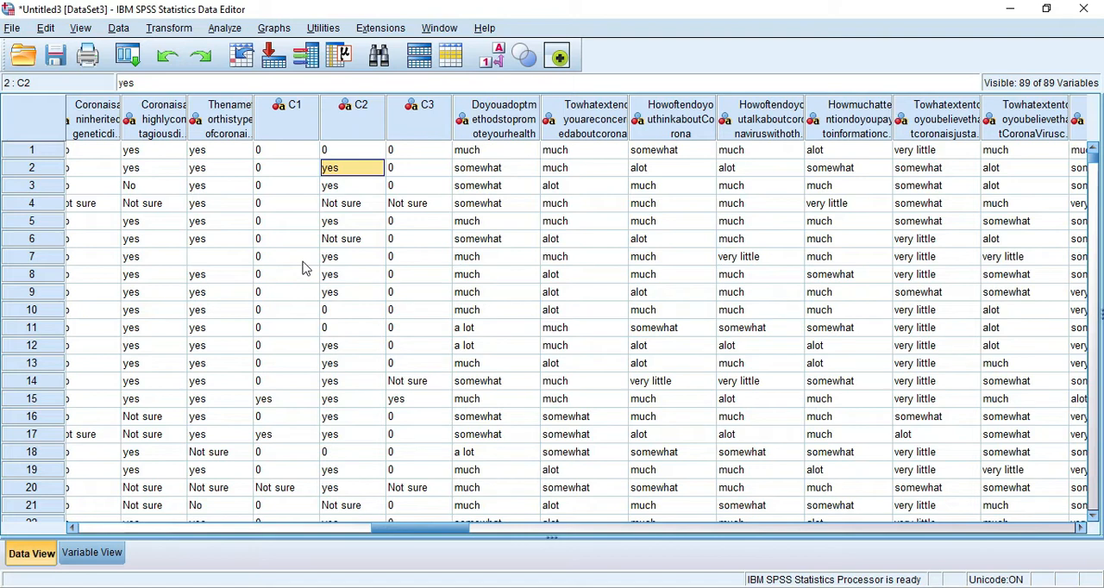
click(274, 222)
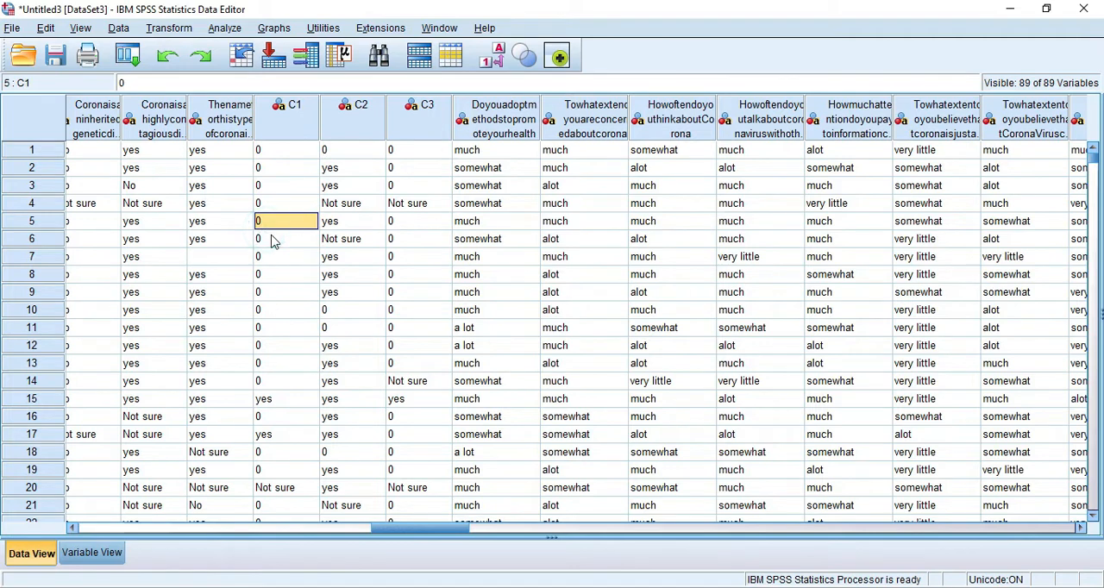
click(347, 171)
click(349, 204)
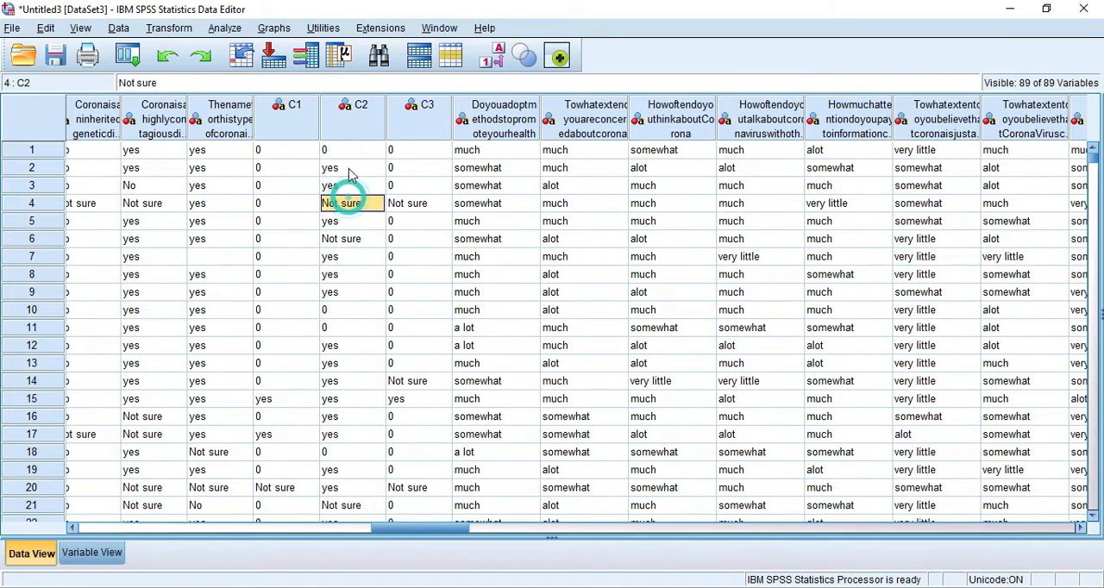
click(348, 169)
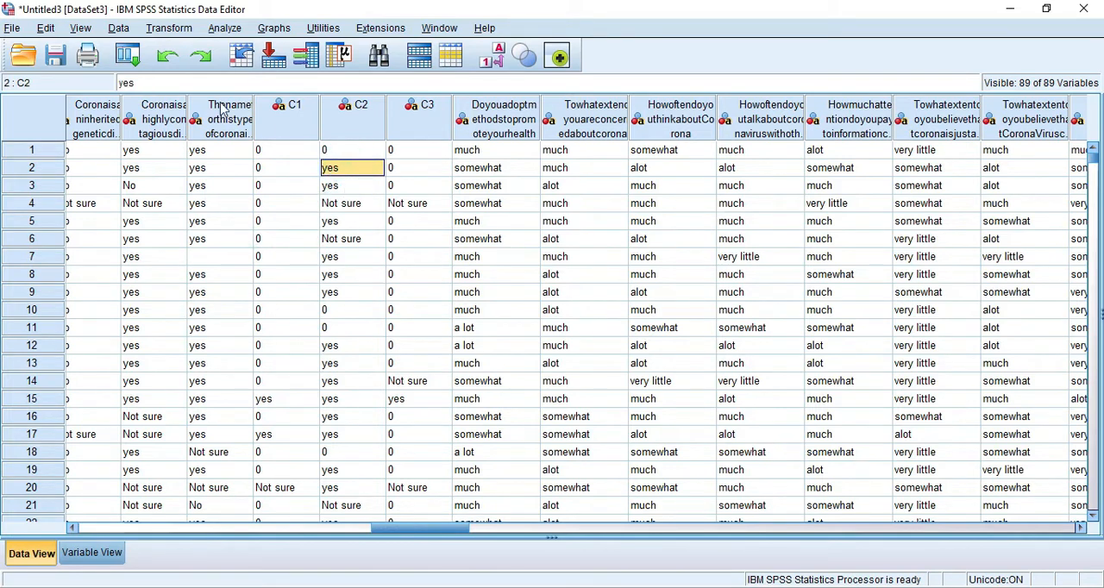
- Reopen the old and new value rules of Recode into Same Variables for C1, C2 and C3
click(157, 28)
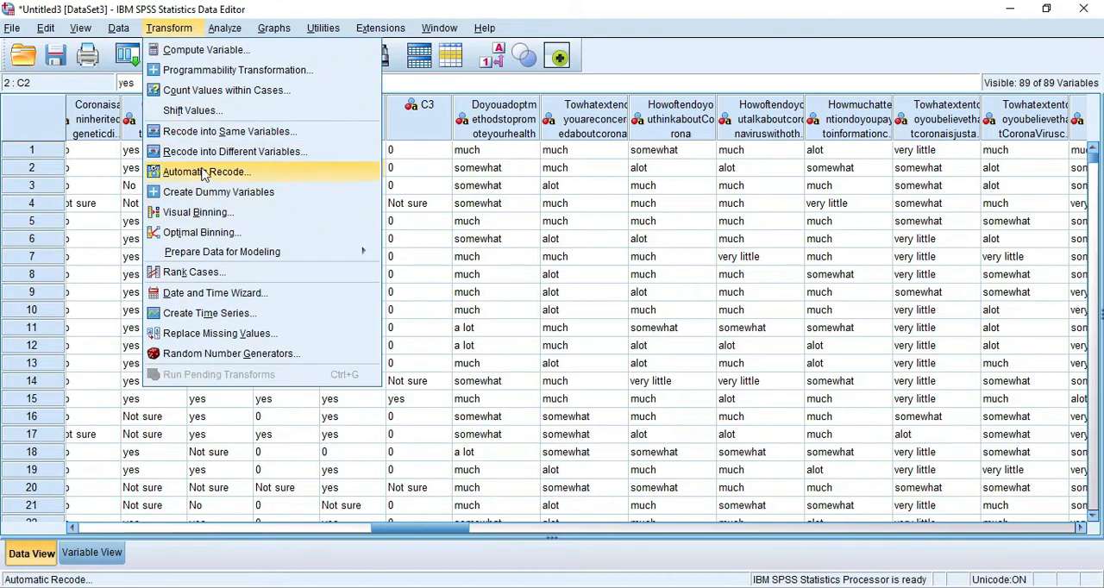
click(202, 132)
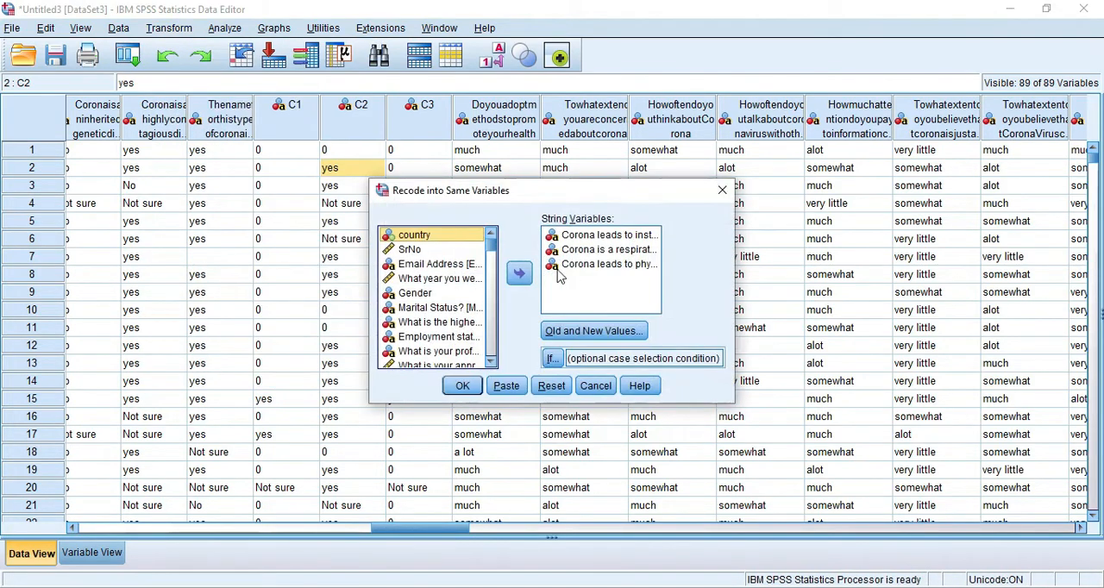
click(594, 332)
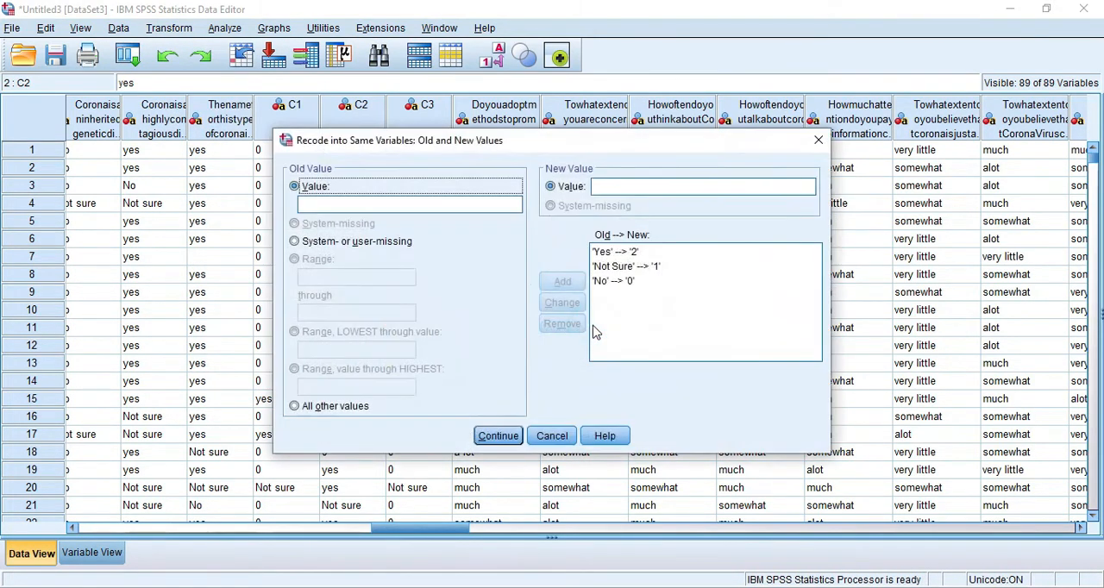
- Try to change the old value in the Yes rule to lowercase yes
click(605, 252)
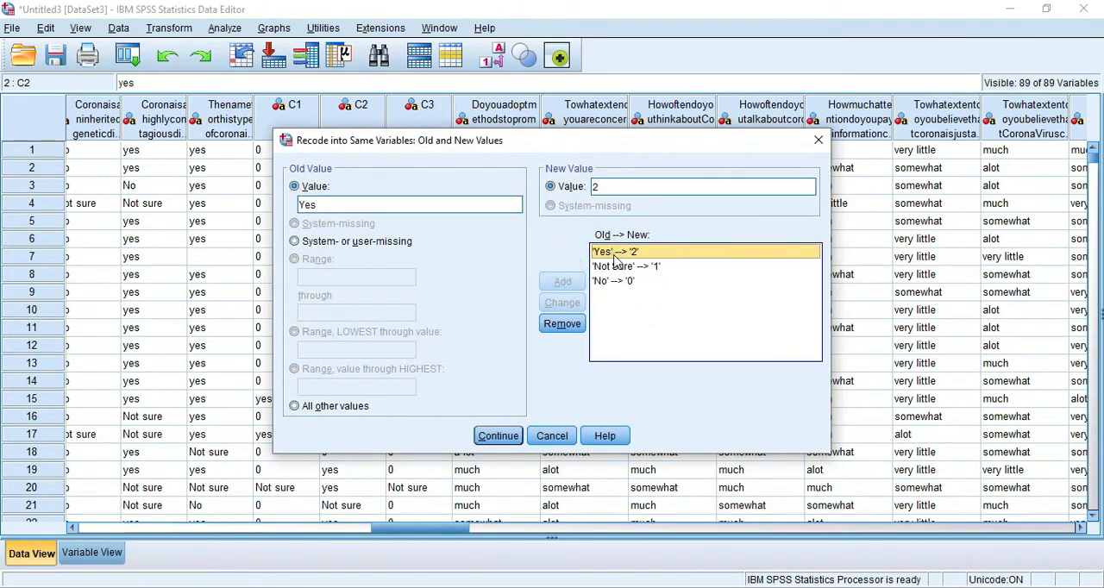
double_click(307, 205)
click(307, 205)
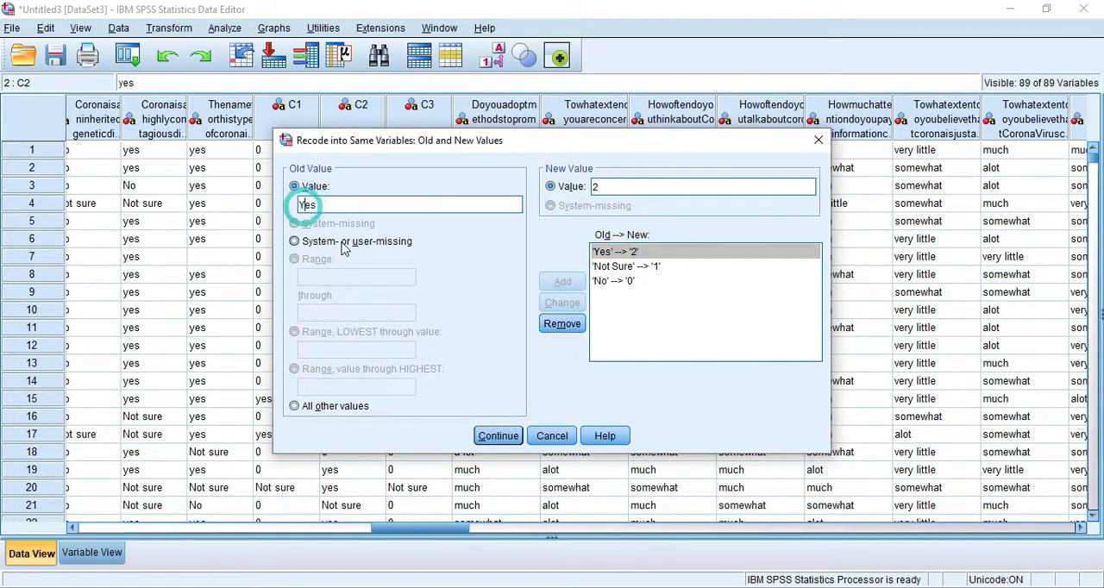
key(BackSpace)
text(y)
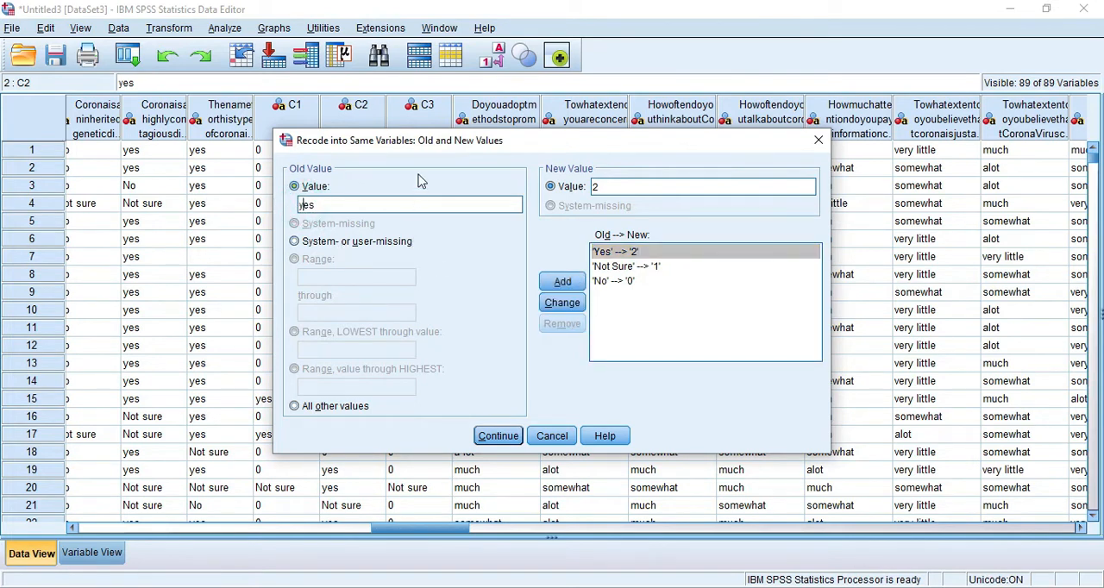
- Change the old value in the Not Sure rule to Not sure, keeping 1 as its new value
drag(427, 145, 558, 156)
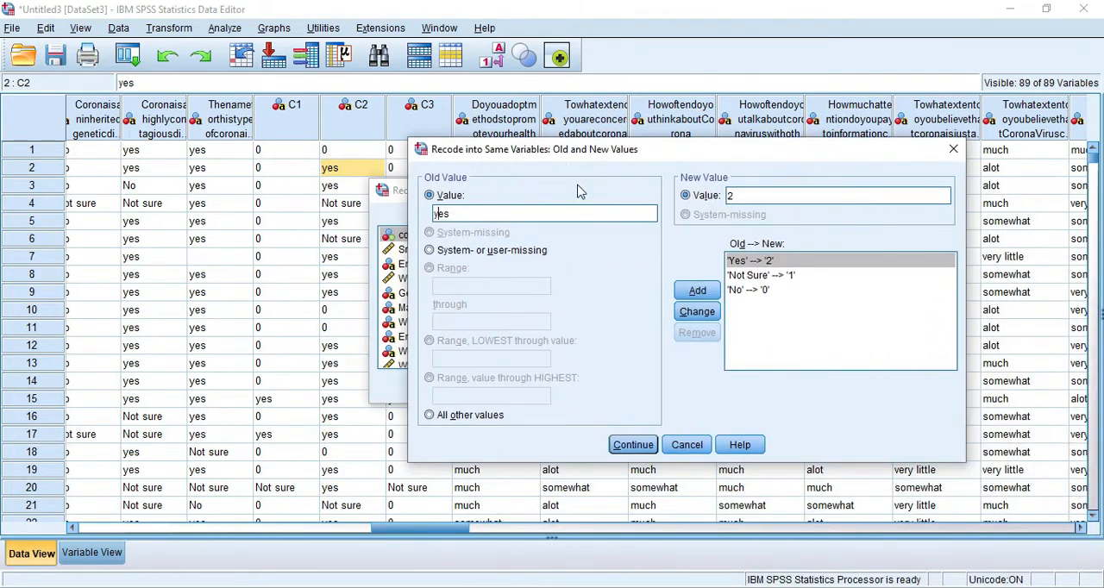
click(755, 276)
click(457, 215)
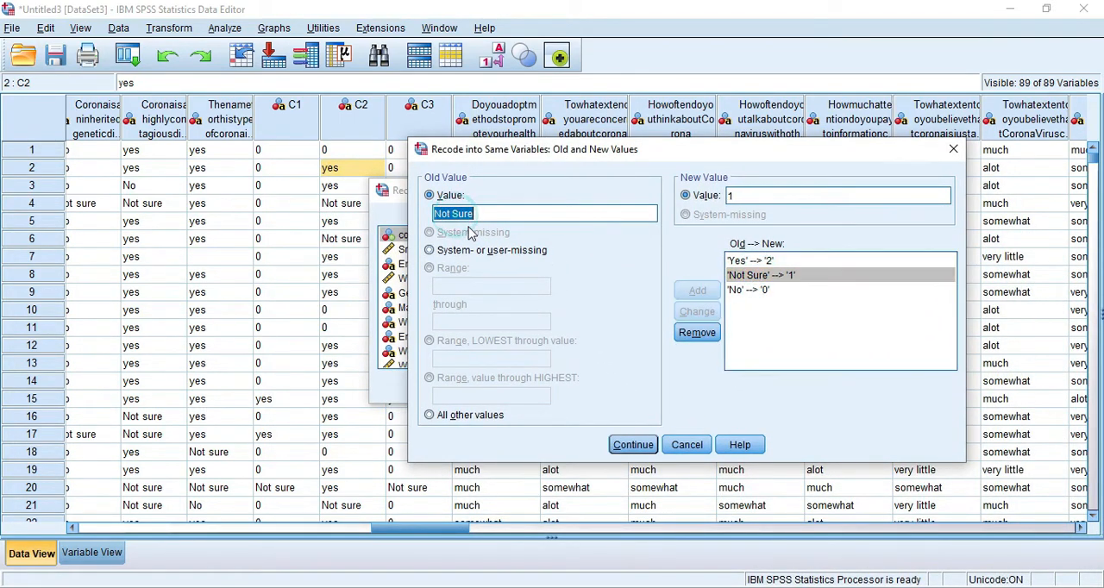
click(460, 214)
key(BackSpace)
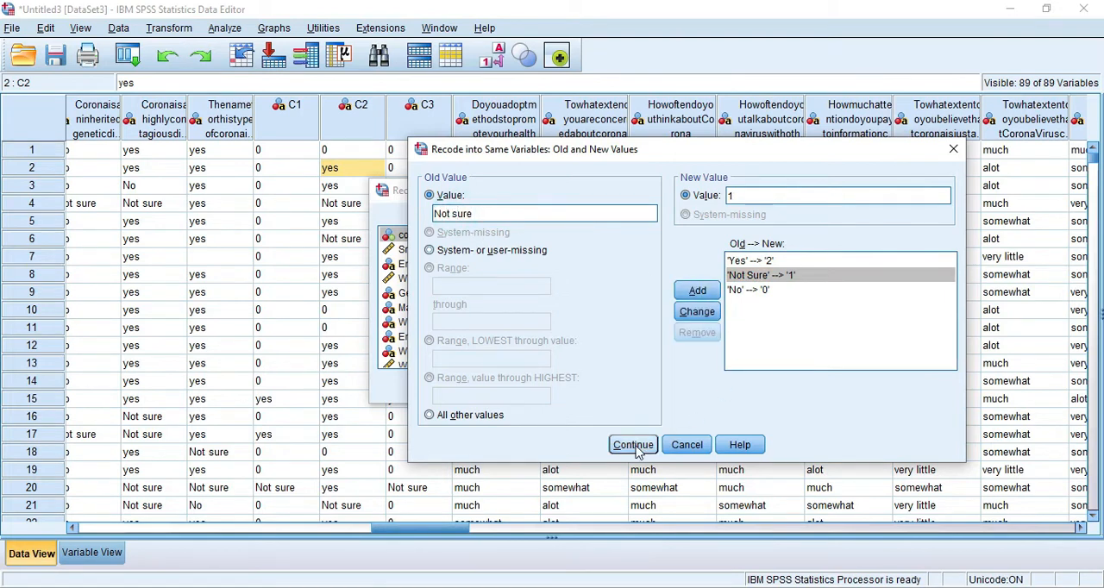
click(696, 311)
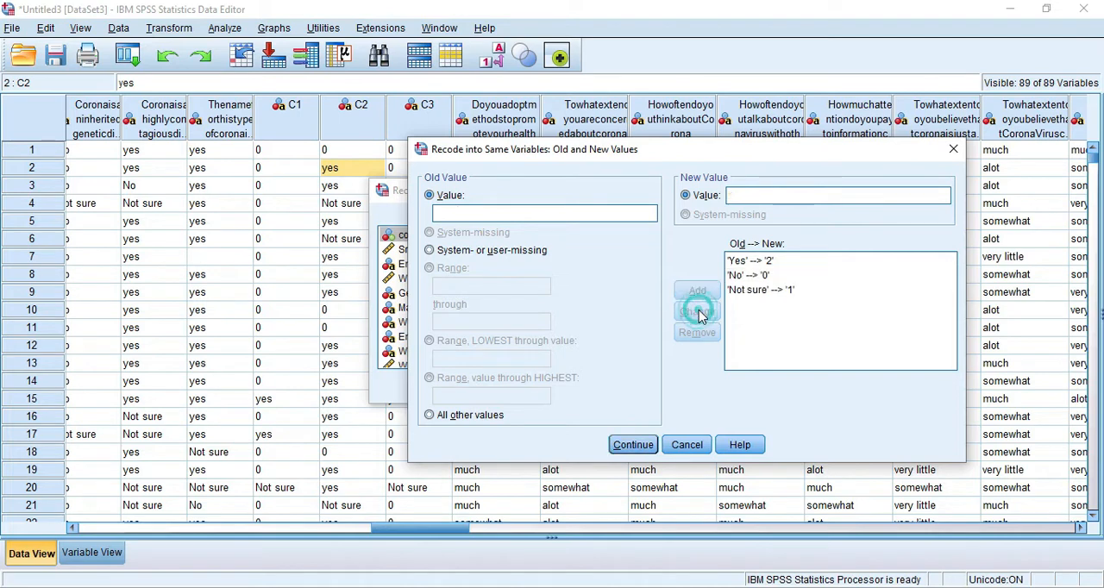
- Change the old value in the Yes rule to lowercase yes and run the recode
click(746, 263)
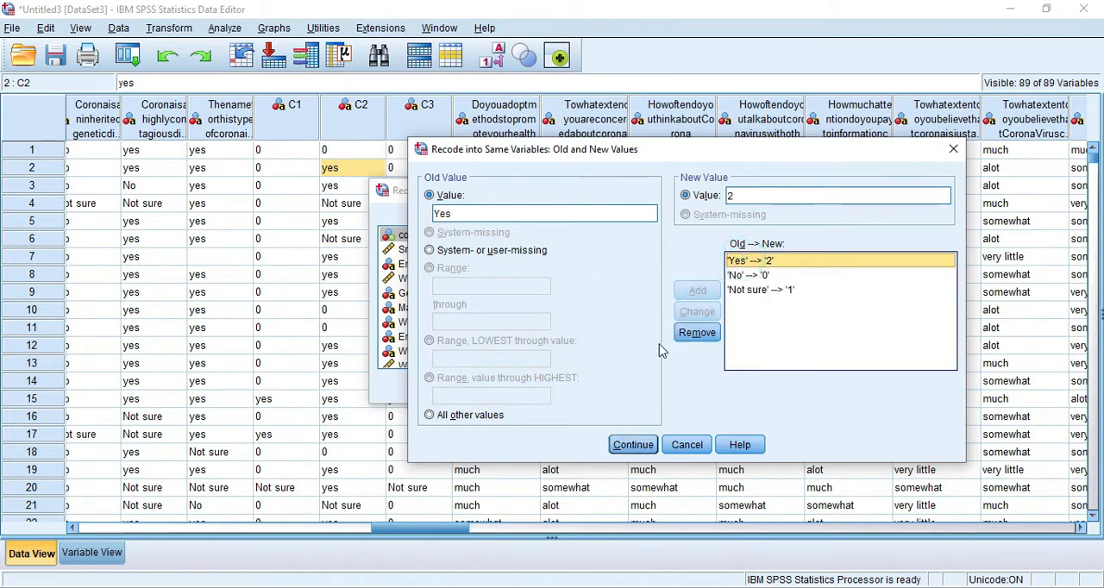
click(441, 214)
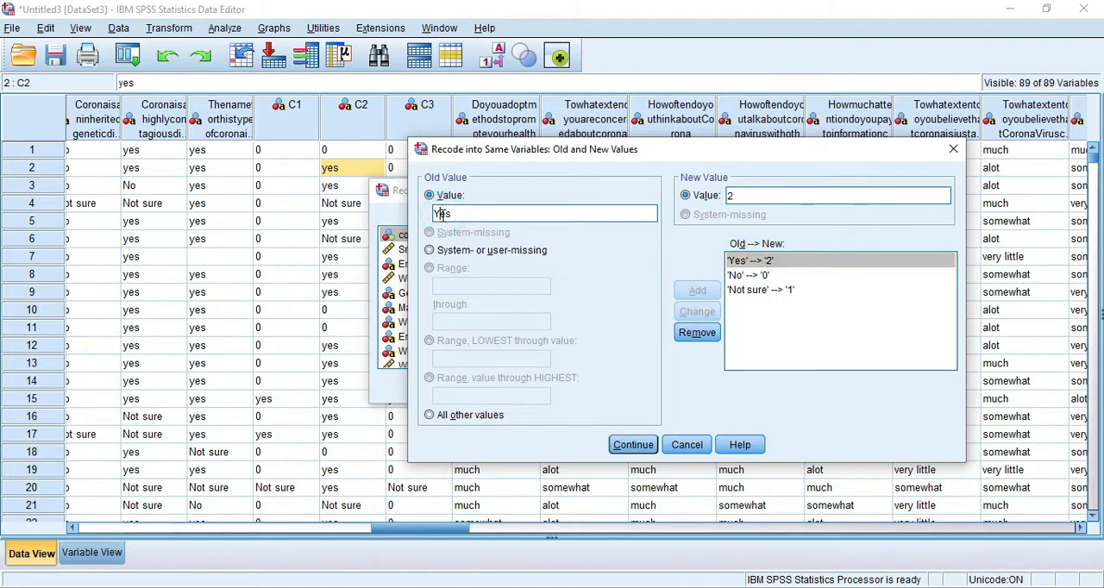
key(BackSpace)
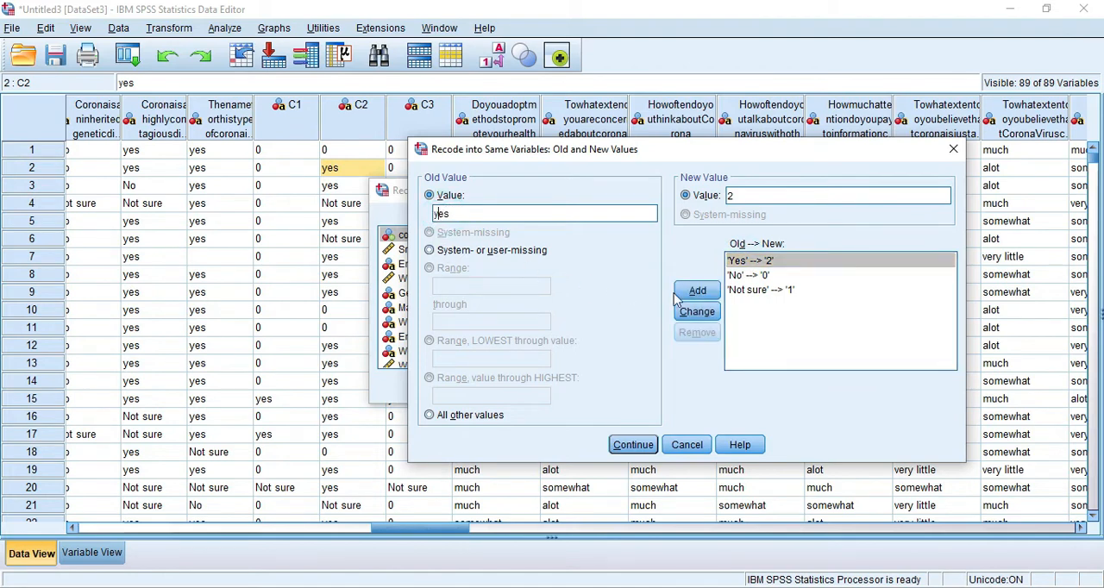
click(696, 311)
click(631, 445)
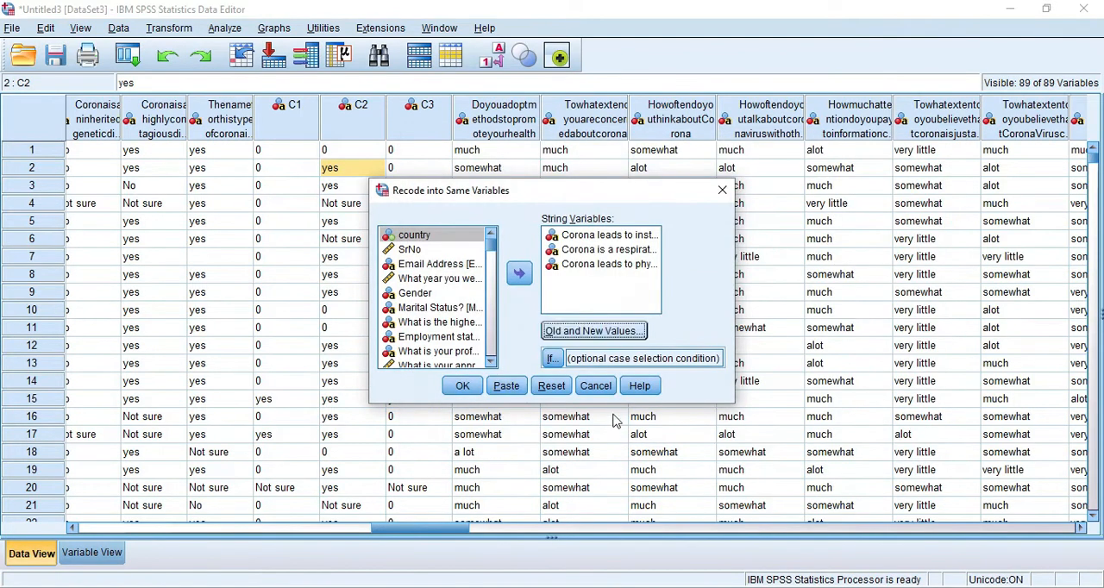
click(459, 387)
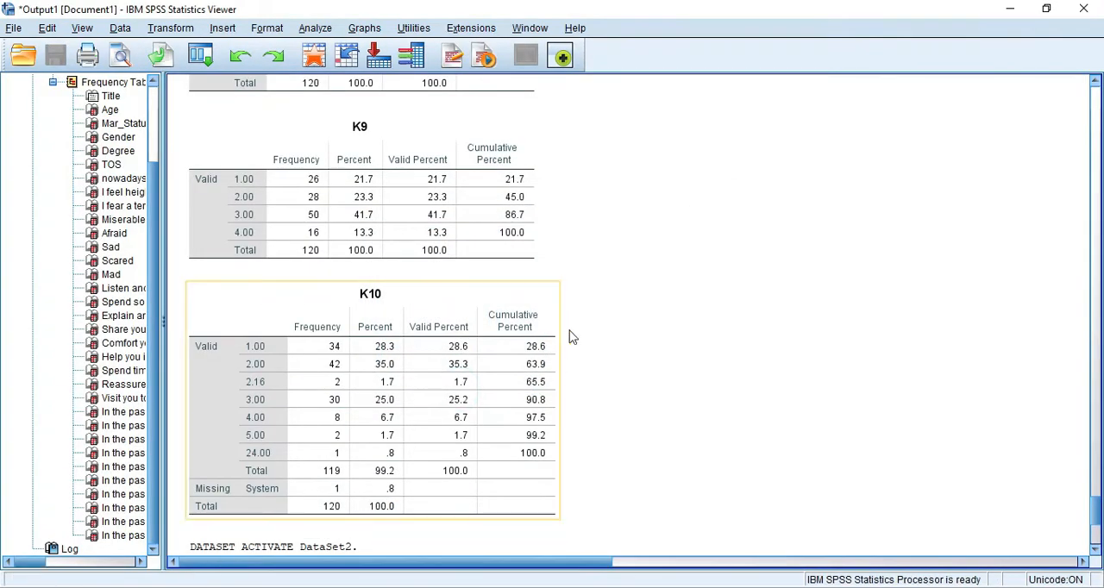
- Return to the recoded data sheet and close the Untitled3 dataset without saving its changes
key(alt+Tab)
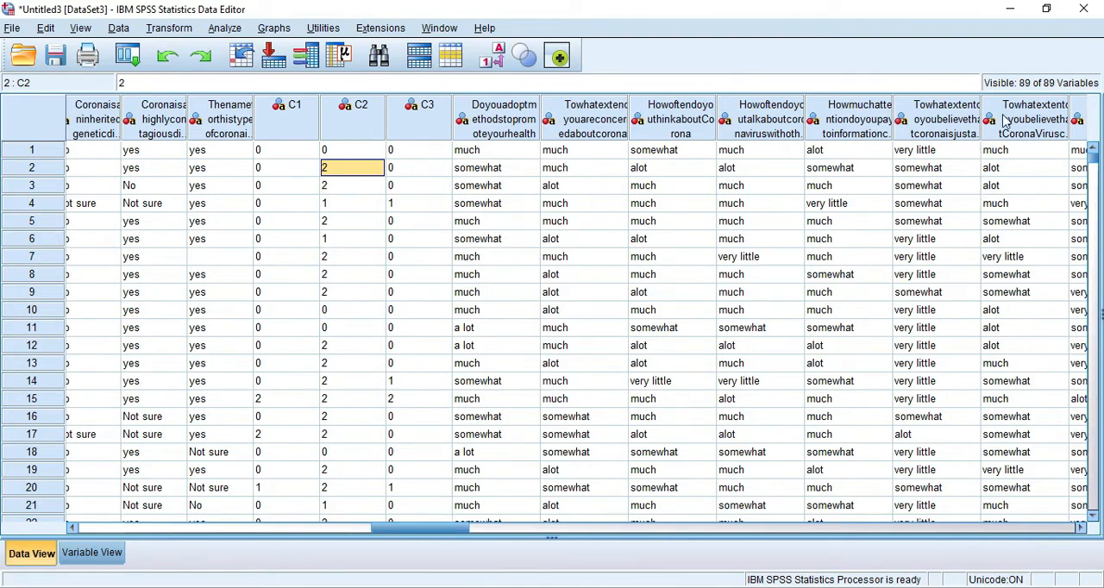
click(1086, 12)
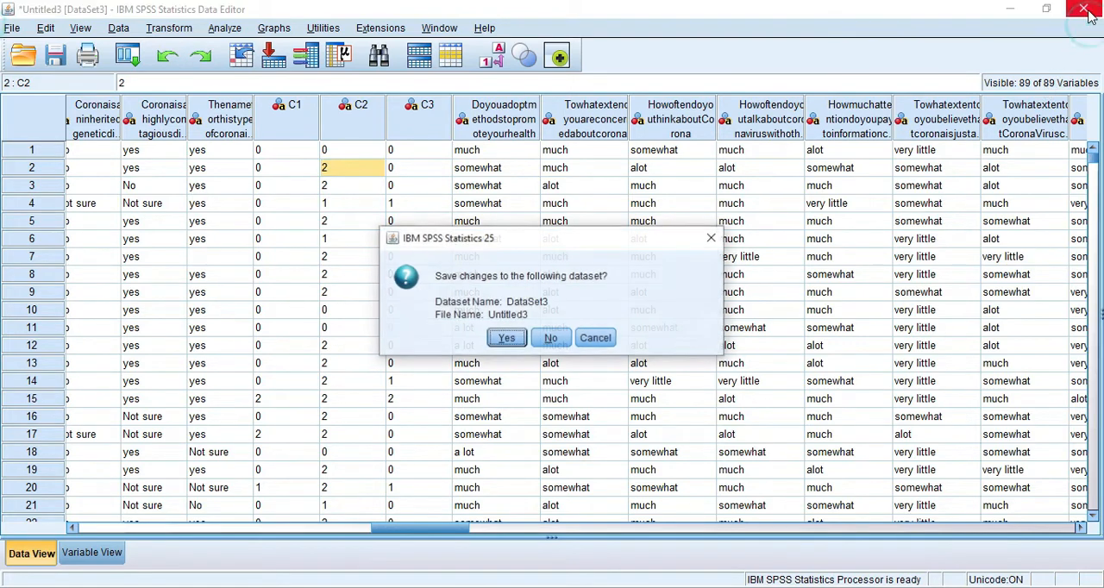
click(549, 341)
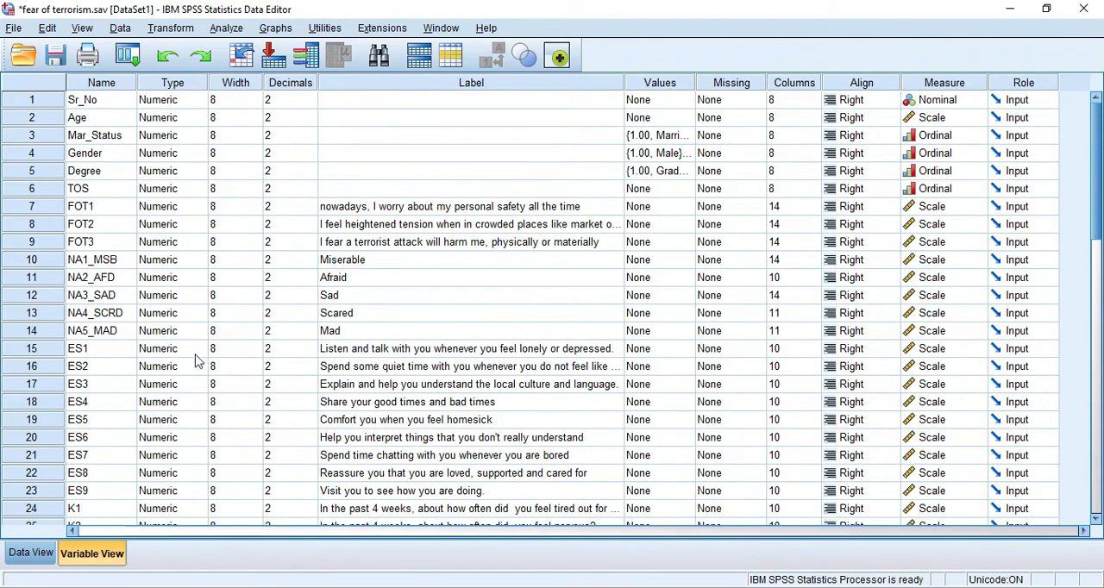
- Switch to the PowerPoint presentation and view the Framework (Sample) slide, then return to the outline slide with the Data Screening topics
scroll(192, 389, down, 3)
scroll(193, 362, up, 3)
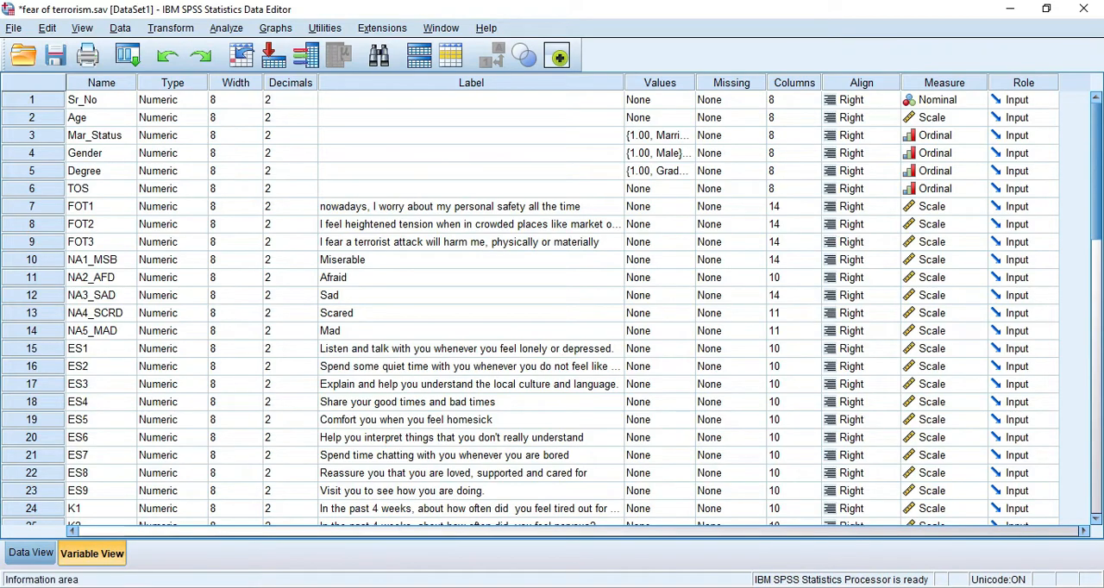
key(alt+Tab)
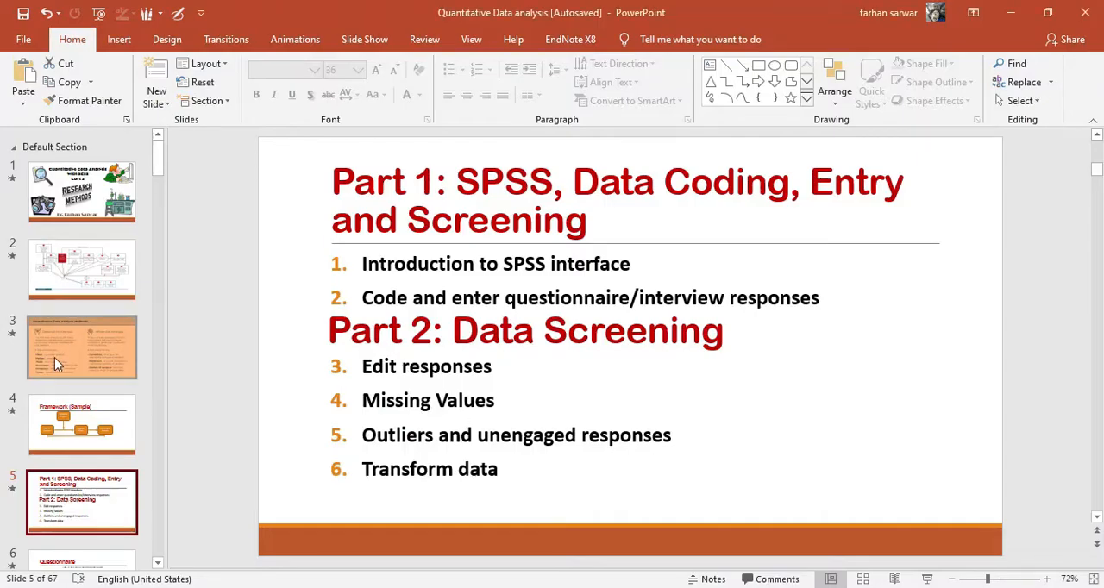
click(62, 416)
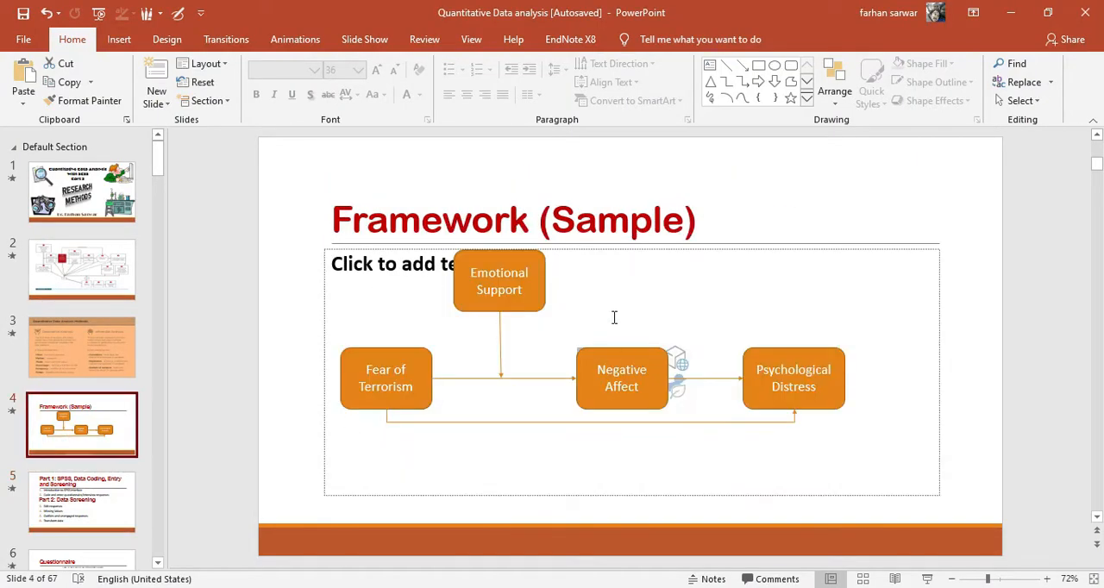
click(71, 513)
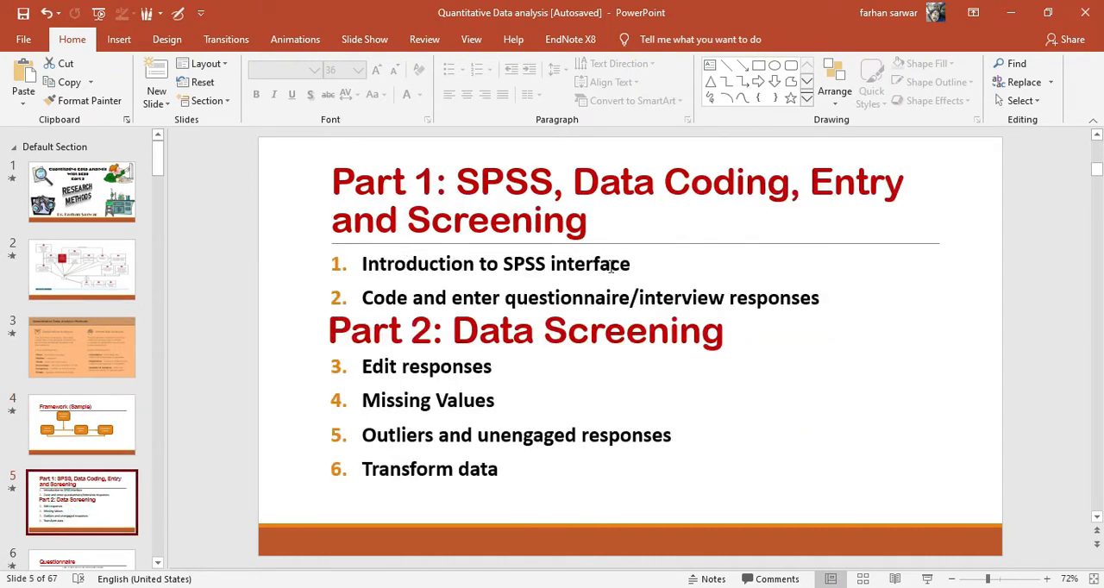
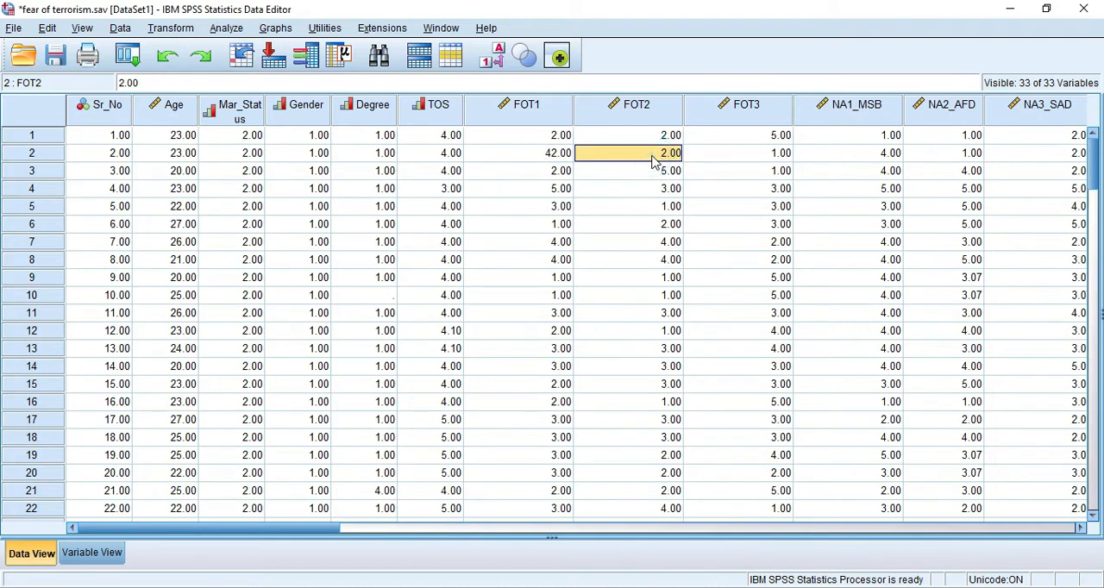
- Run Frequencies with frequency tables for all survey variables except Sr_No
click(555, 153)
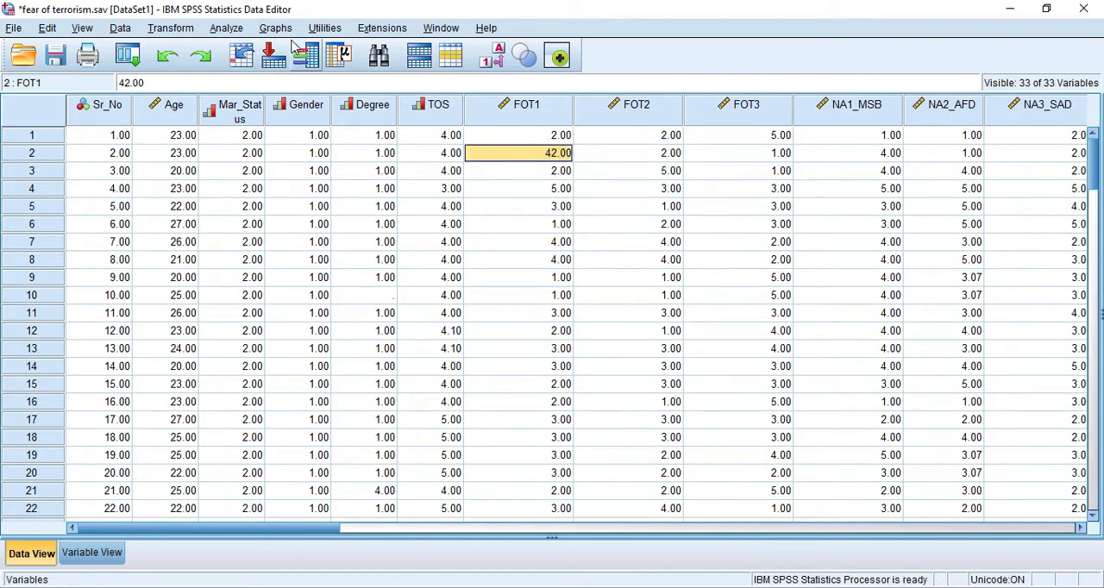
click(190, 33)
mouse_move(226, 29)
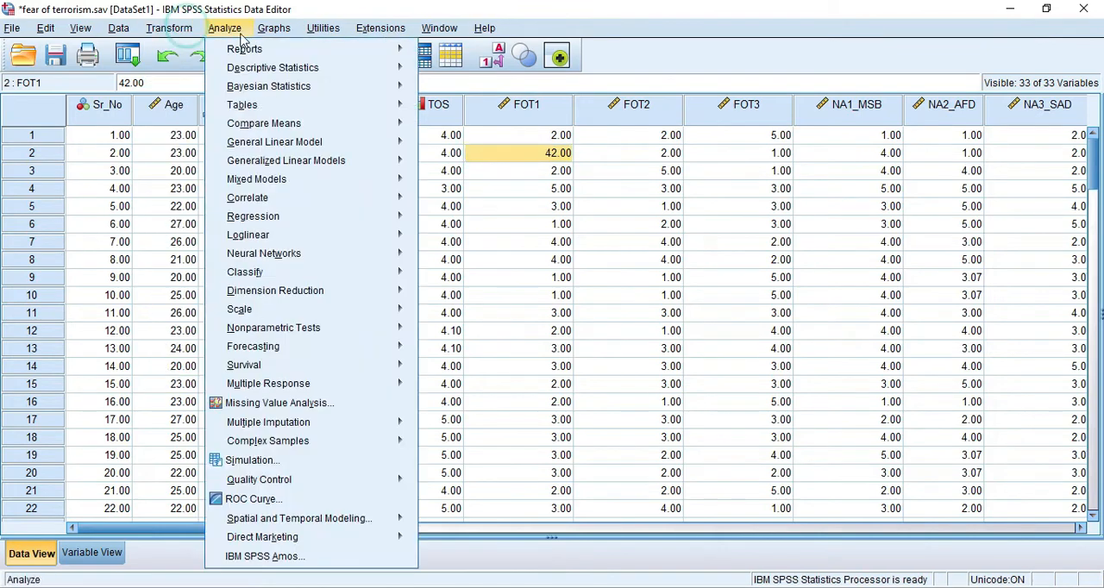
mouse_move(255, 76)
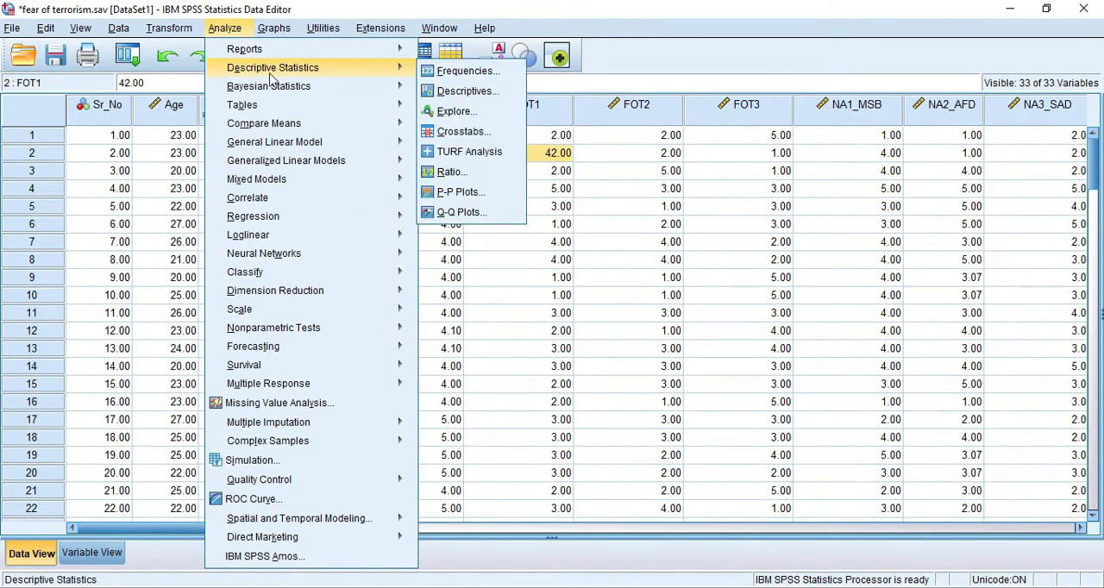
click(474, 72)
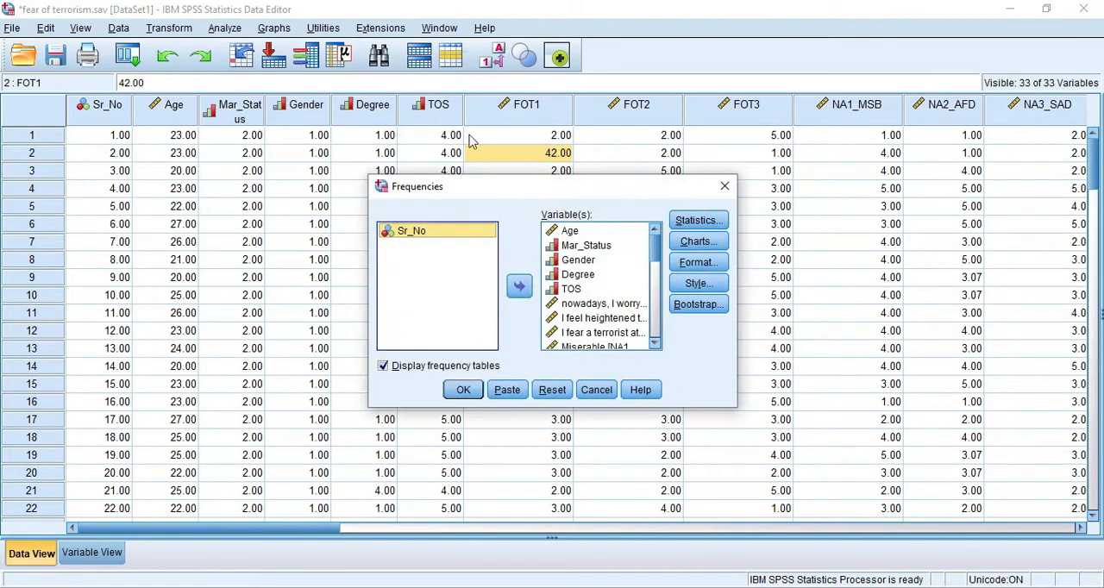
scroll(567, 287, down, 8)
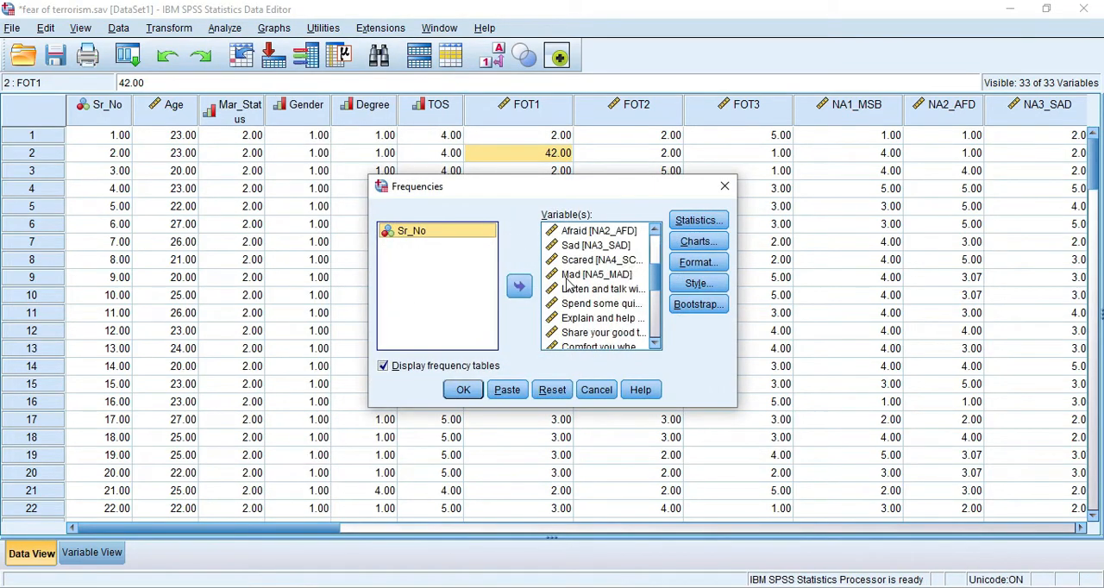
scroll(567, 287, up, 4)
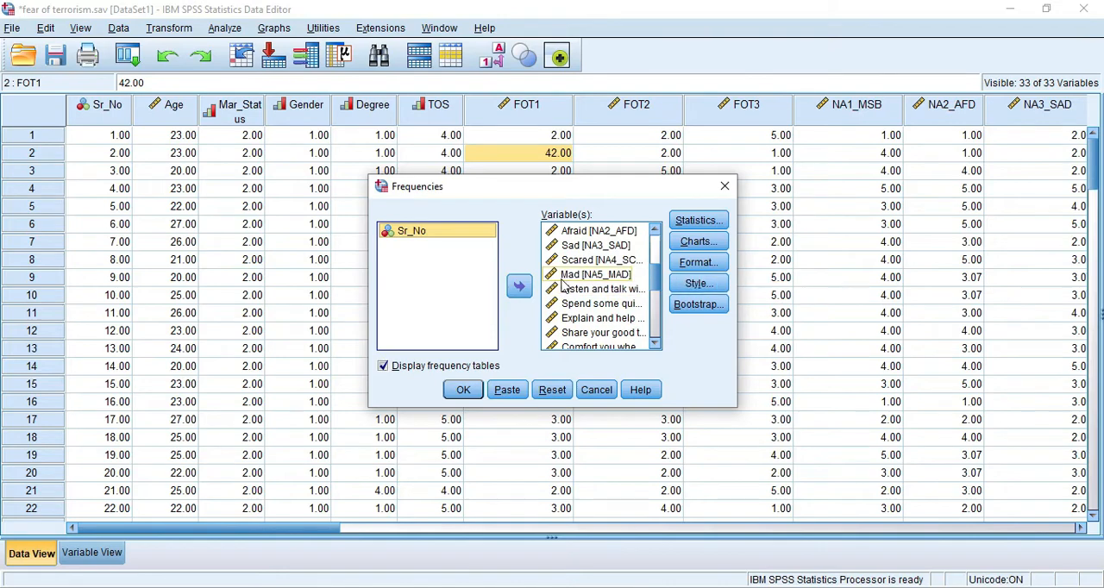
click(463, 390)
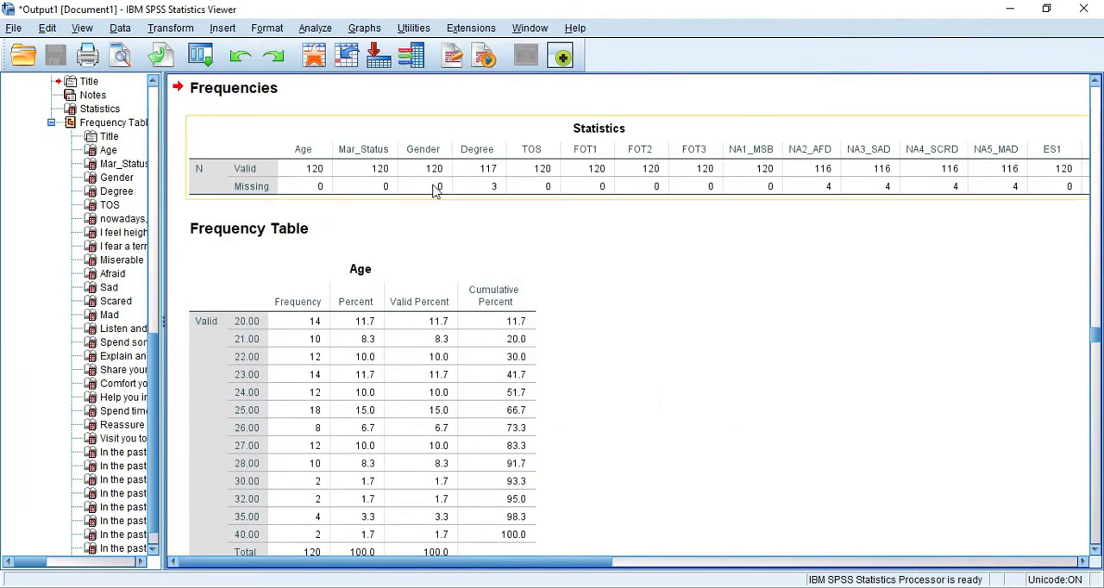
- Examine the Statistics table and the frequency tables from Age through FOT1 for missing and out-of-range values
scroll(436, 300, down, 3)
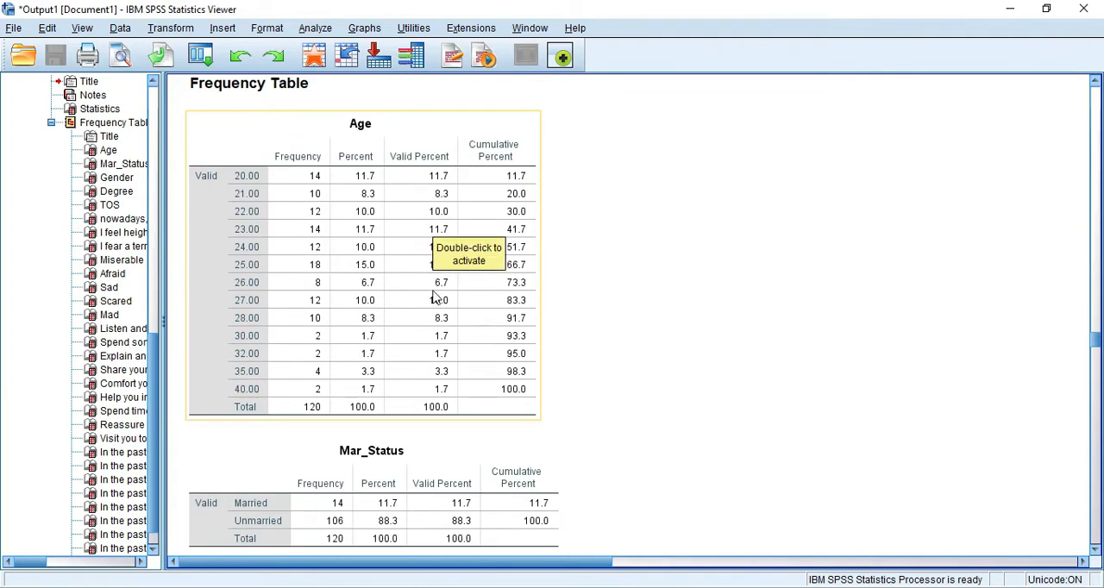
scroll(435, 297, up, 4)
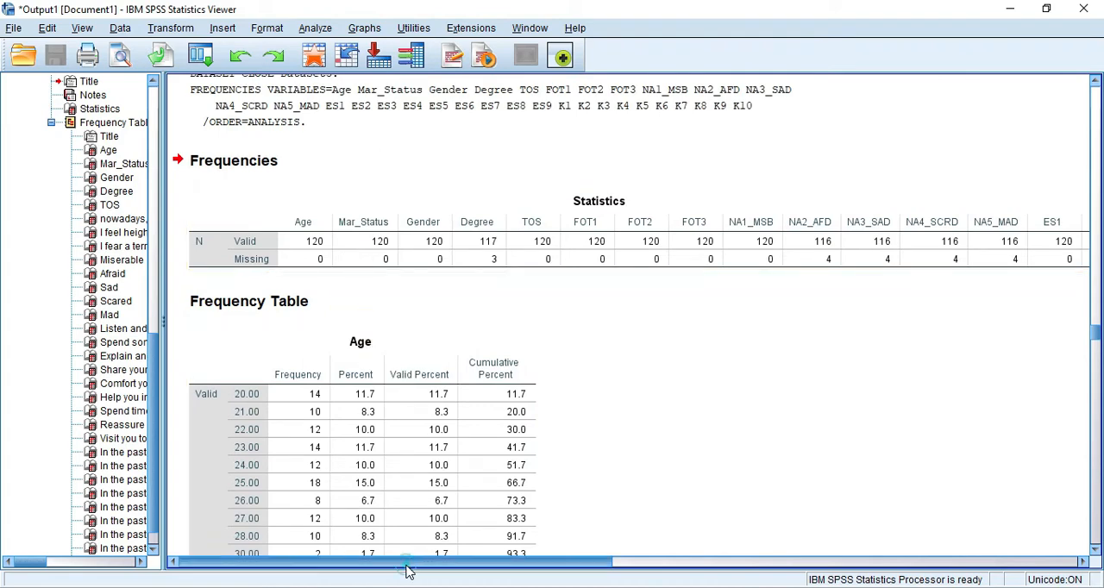
mouse_move(407, 571)
mouse_down()
mouse_move(844, 576)
mouse_move(408, 573)
mouse_up()
scroll(404, 408, down, 3)
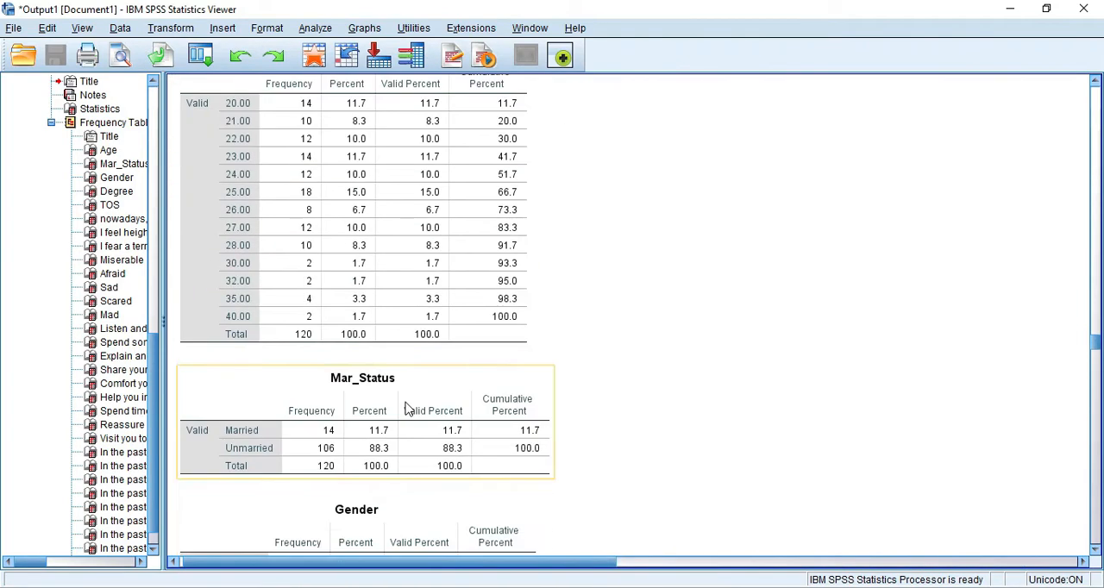
scroll(408, 409, down, 3)
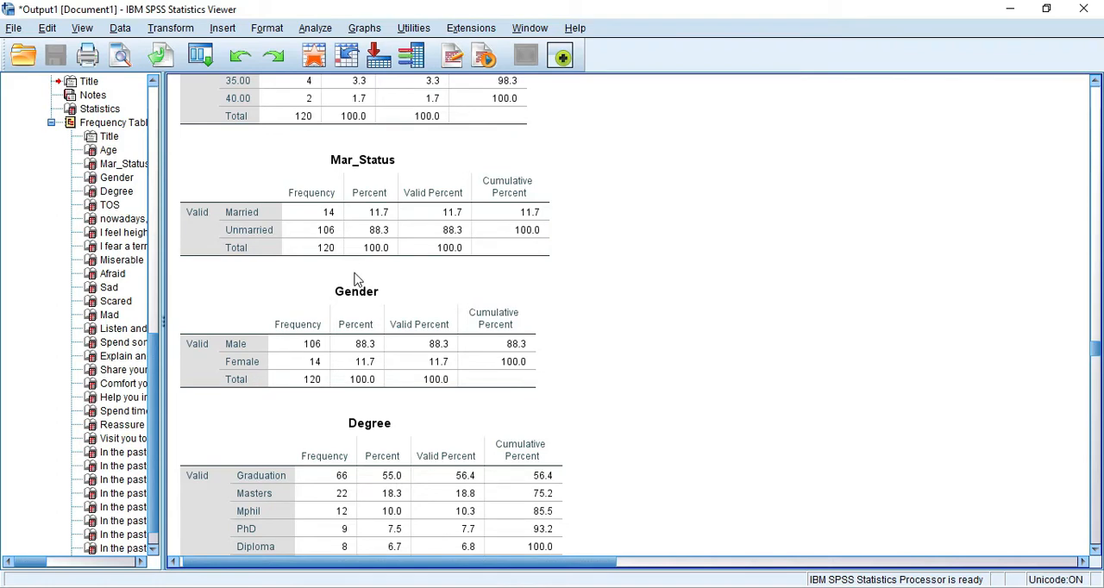
scroll(358, 279, down, 6)
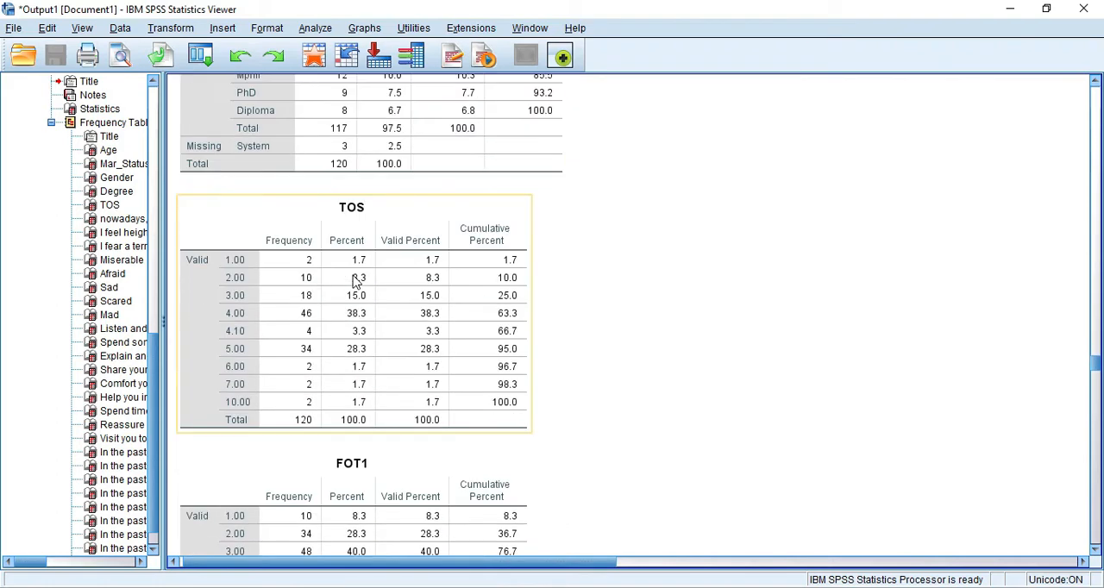
scroll(356, 280, up, 1)
scroll(322, 394, down, 4)
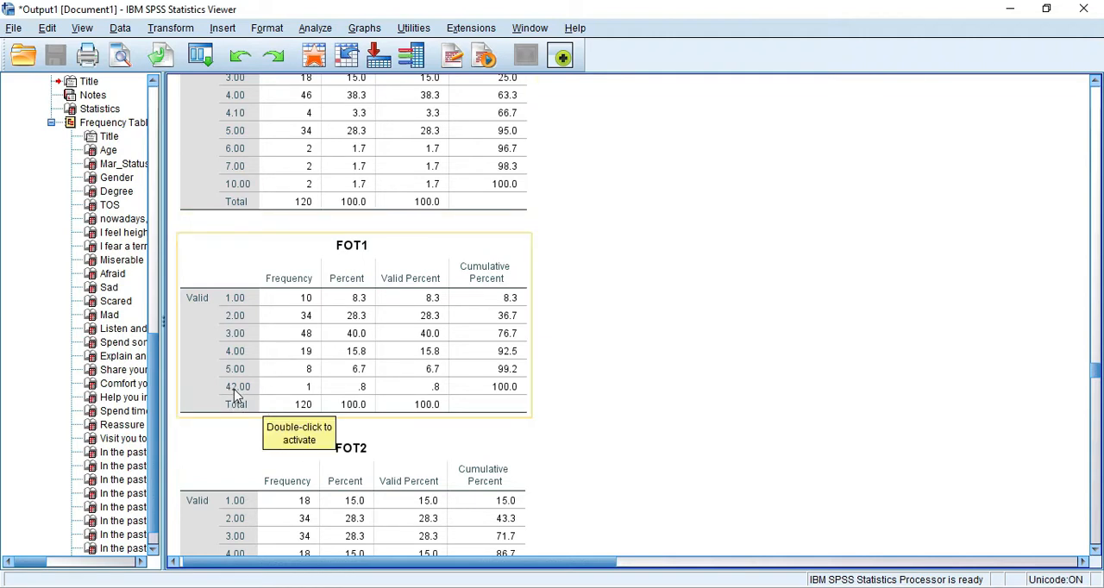
click(234, 394)
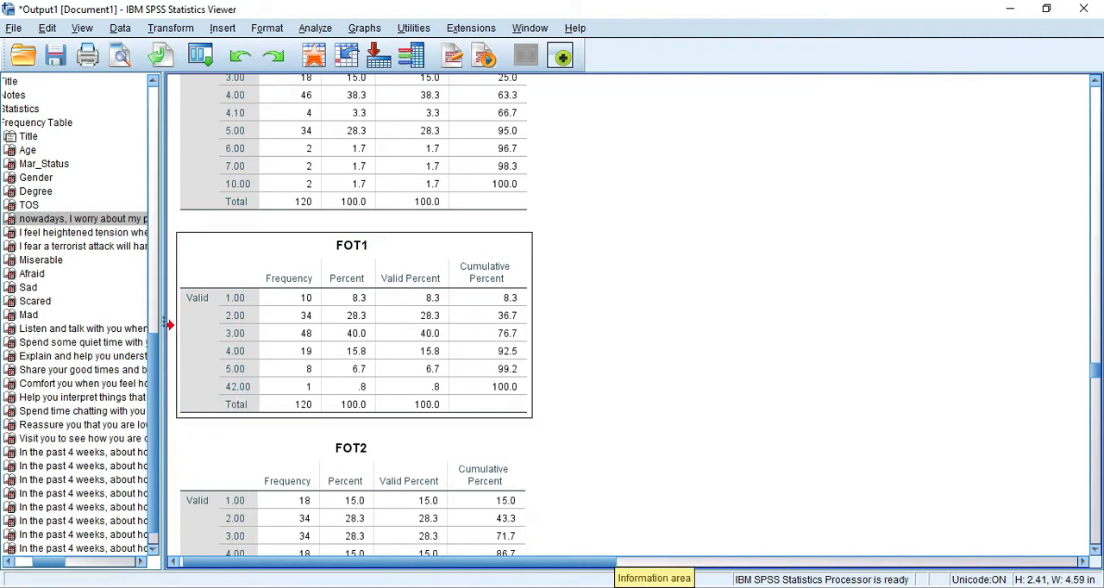
click(662, 458)
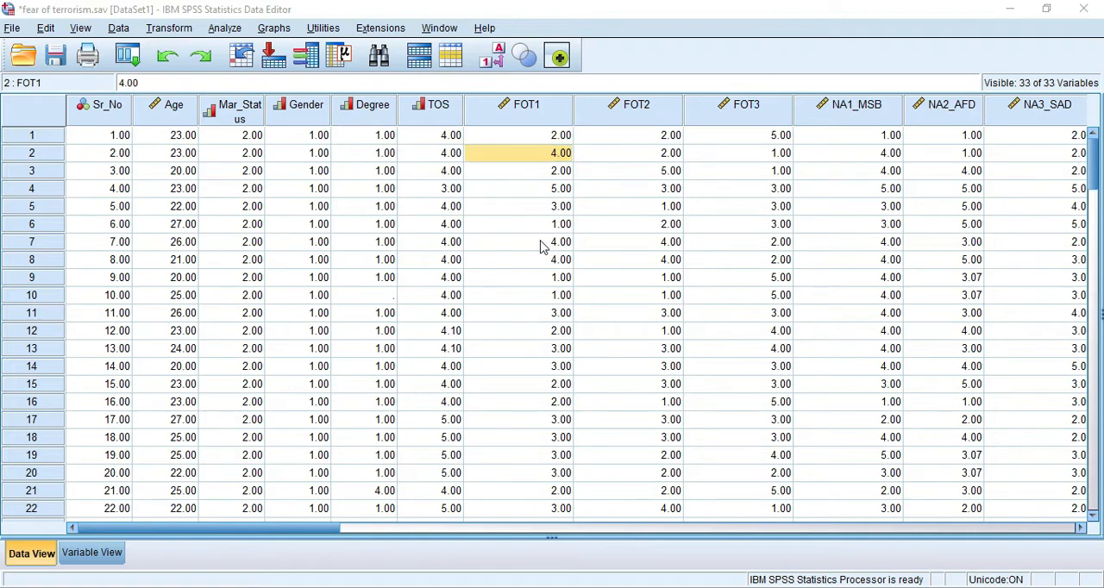
- Switch to the PowerPoint presentation and read the Outliers and extreme values slide
key(alt+Tab)
key(alt+Tab)
key(alt+Tab)
key(alt+Tab)
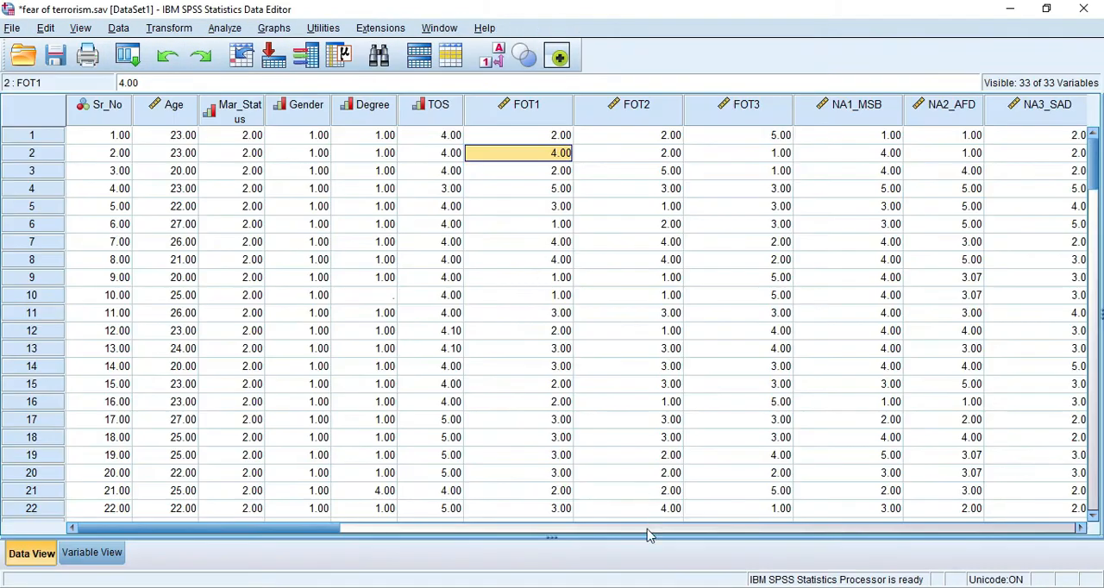
key(alt+Tab)
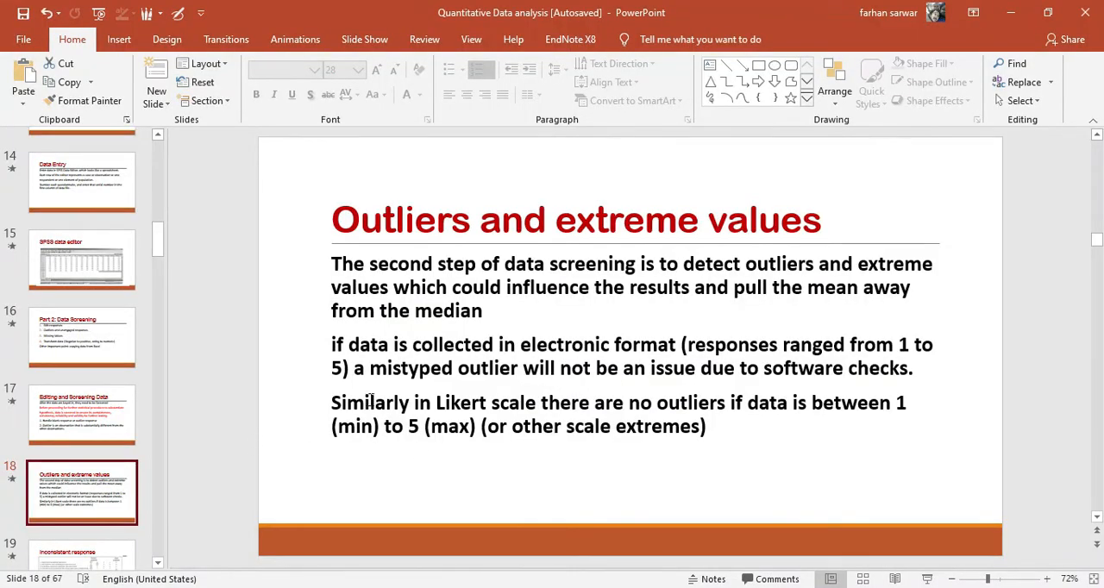
scroll(76, 457, down, 1)
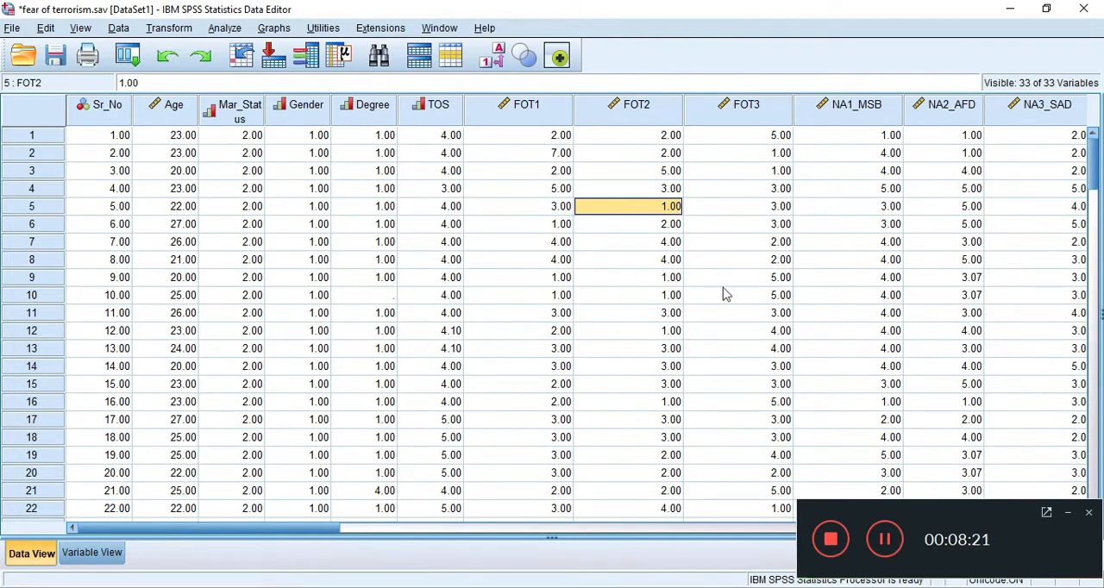
- Return to the fear of terrorism data and define a simple boxplot using summaries of separate variables
click(274, 29)
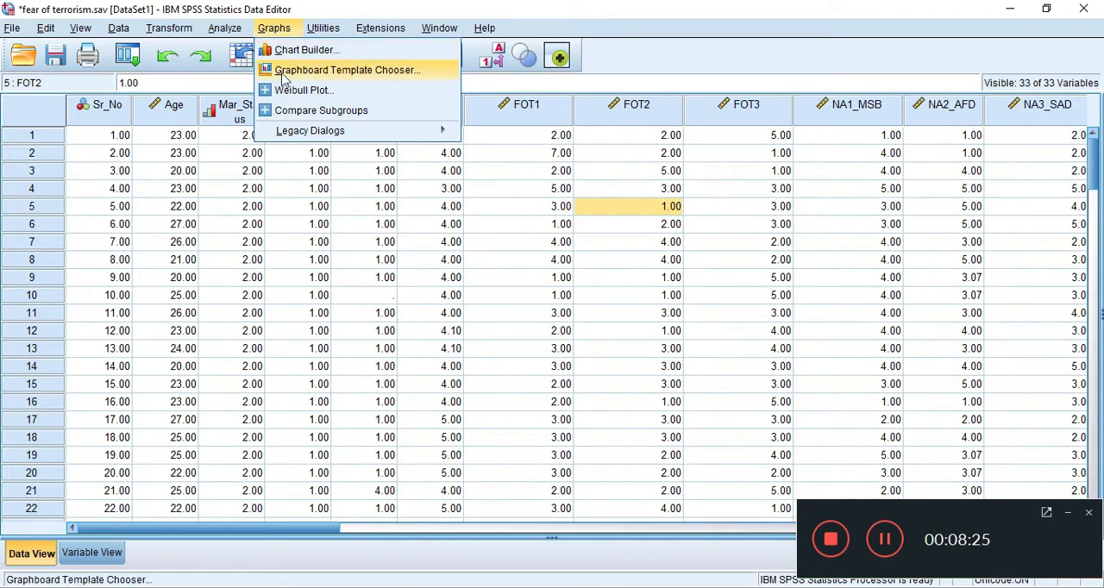
mouse_move(296, 134)
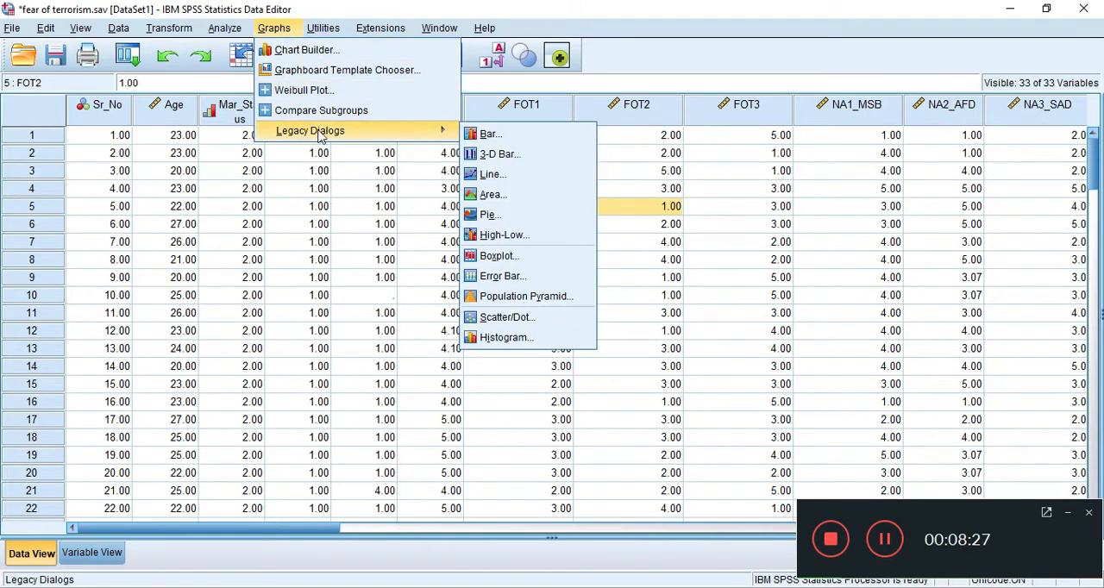
click(514, 258)
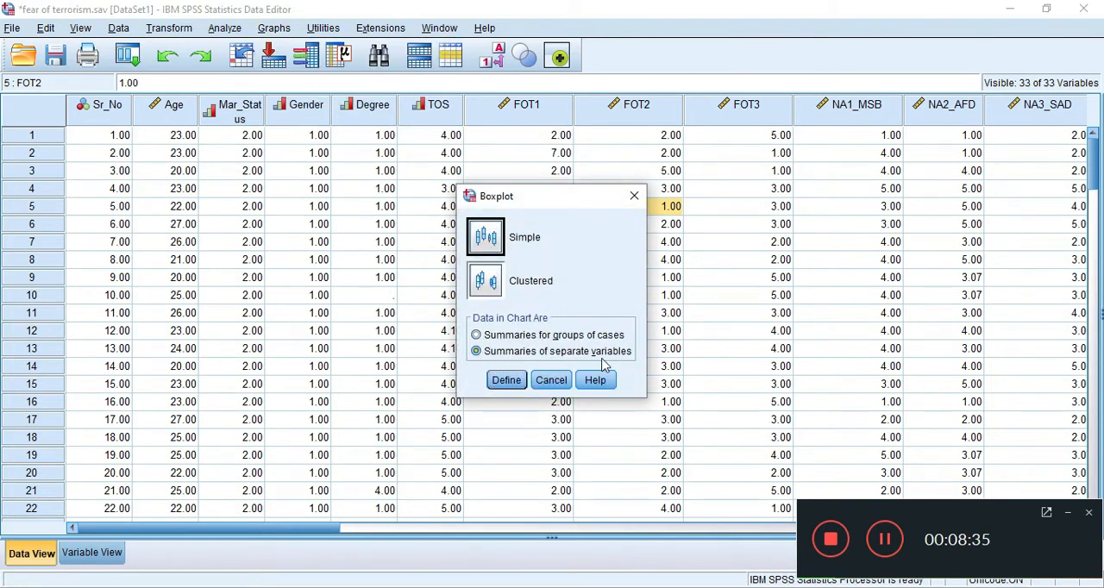
click(1067, 516)
click(505, 385)
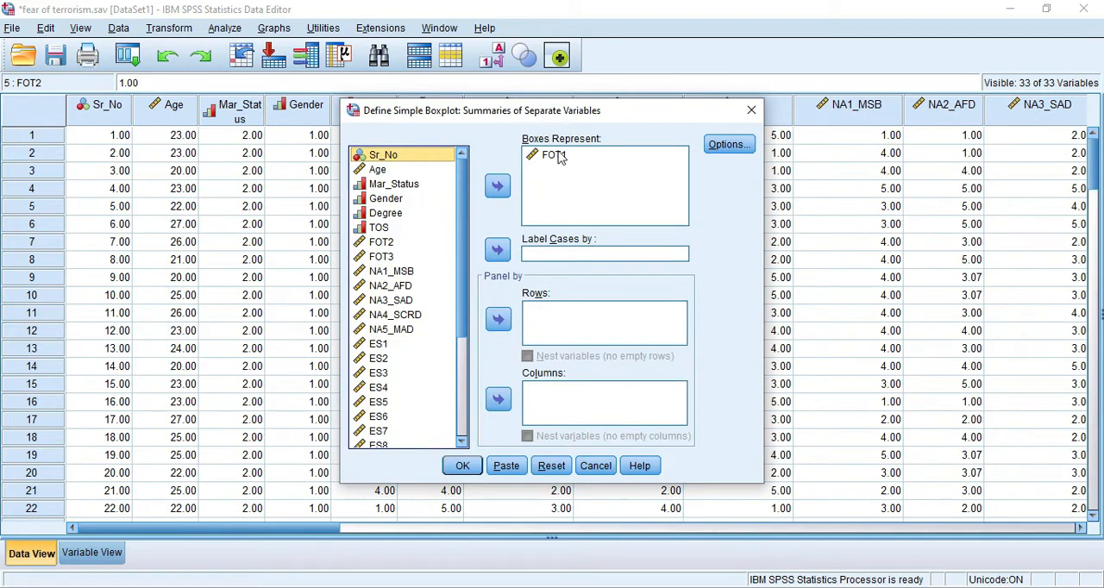
- Add FOT2 and FOT3 to the boxes beside FOT1, keep Sr_No out, and generate the boxplot
click(383, 245)
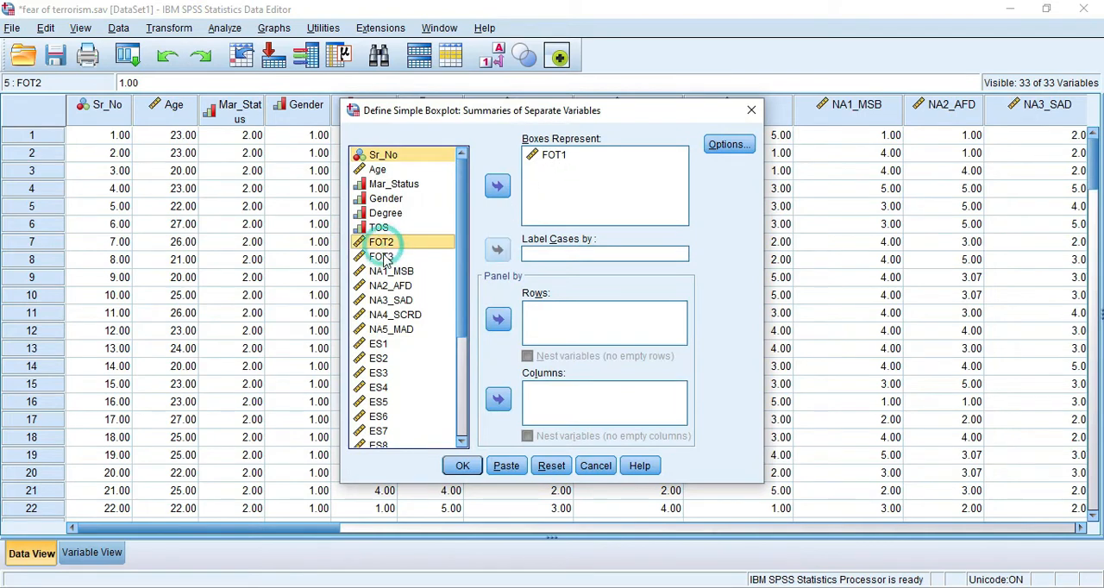
ctrl+click(380, 257)
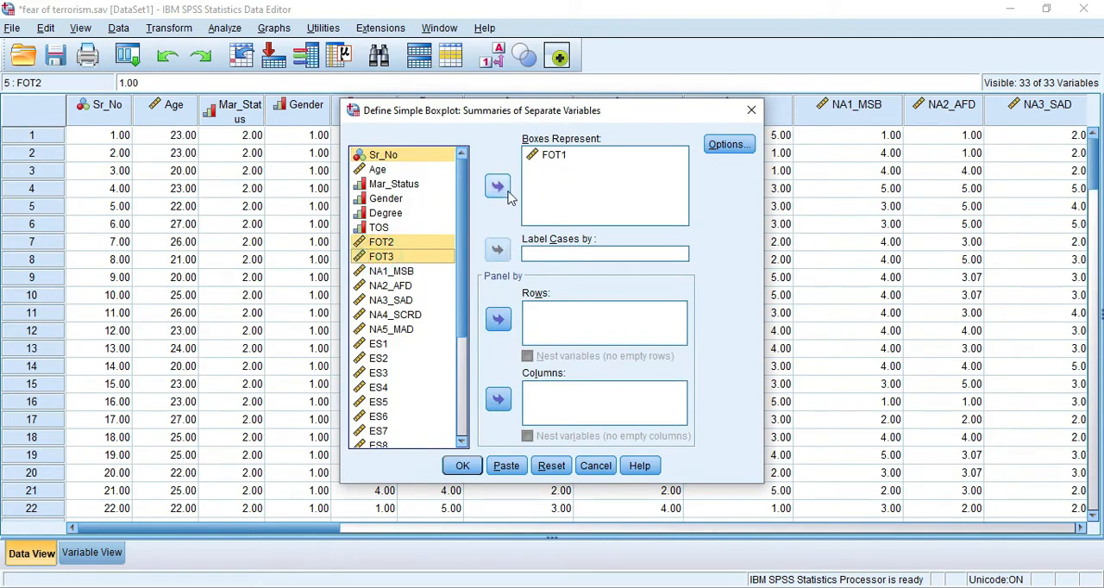
click(497, 185)
click(574, 169)
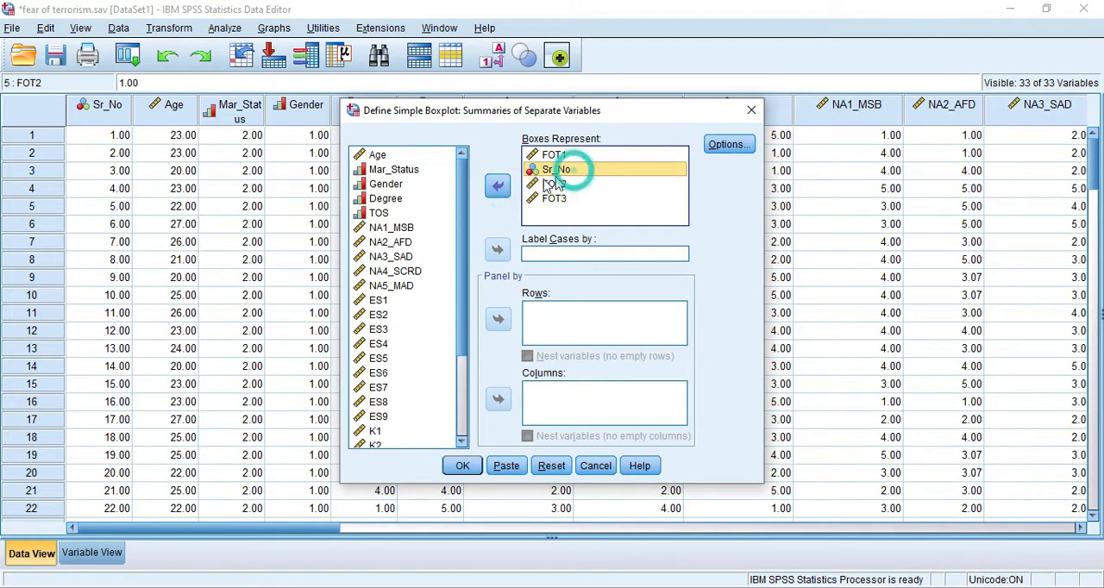
click(496, 185)
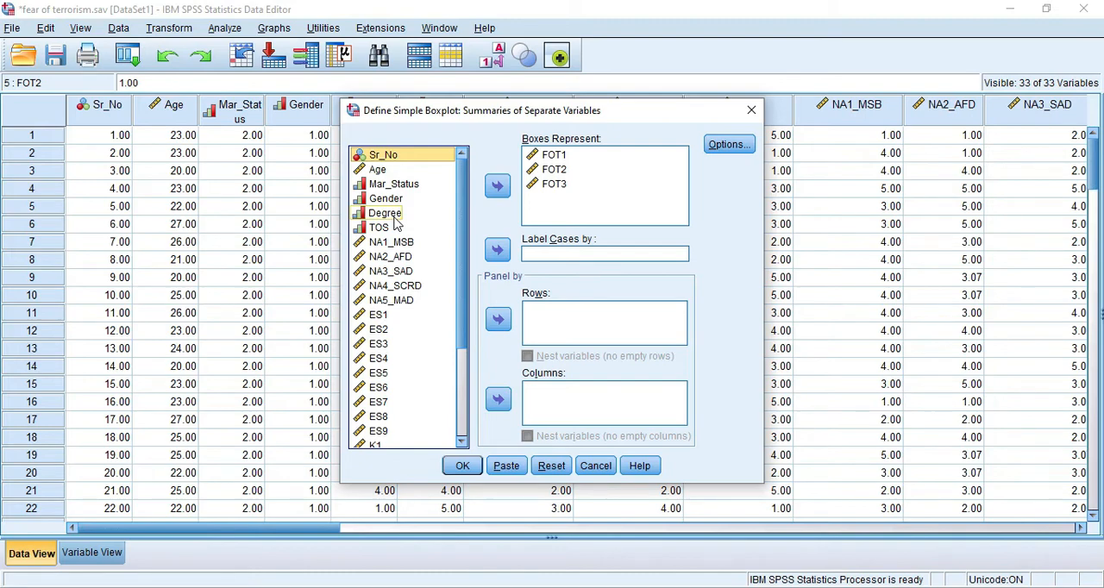
click(461, 466)
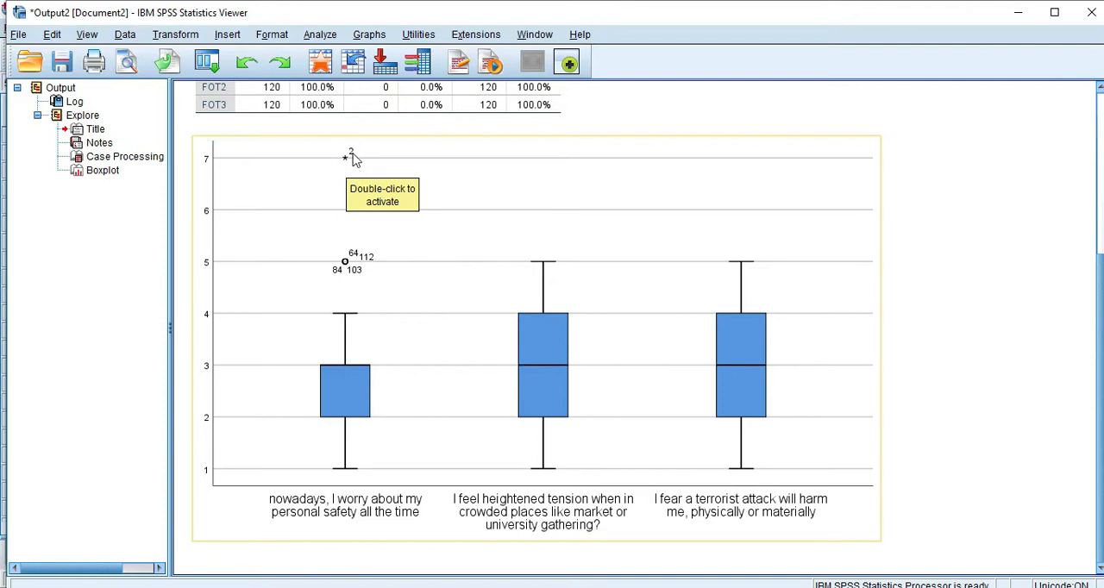
- Return to the data sheet, locate the outlying case in row 2, and set its FOT1 value to 1
key(alt+Tab)
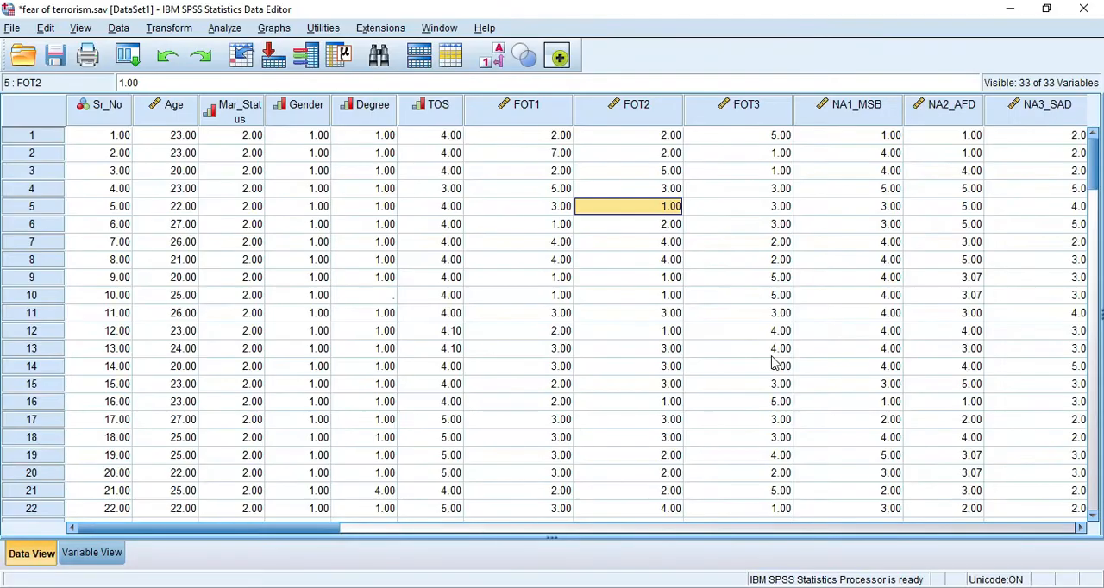
click(43, 152)
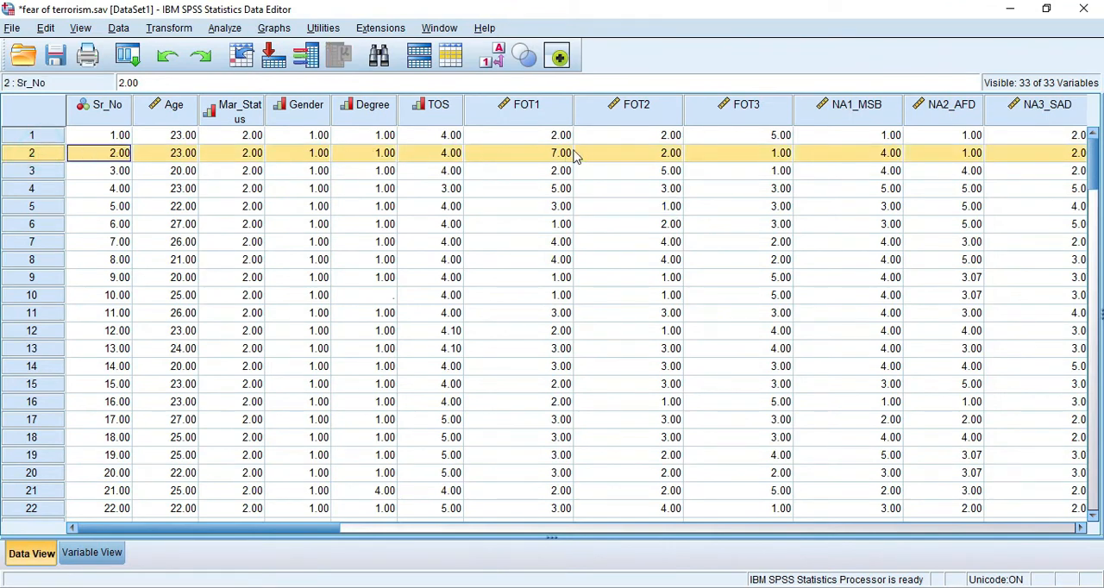
click(559, 153)
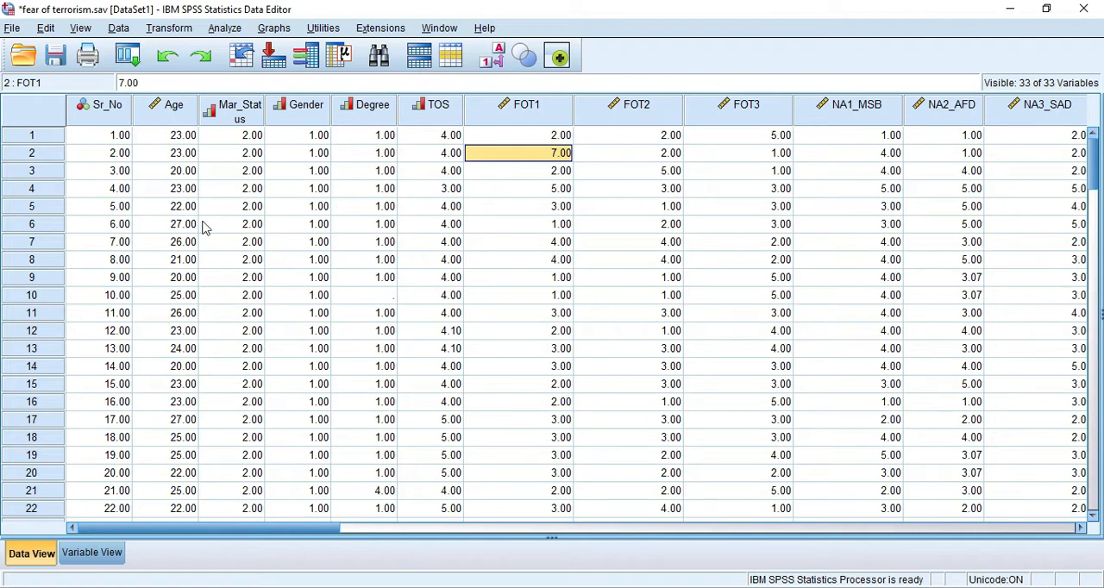
click(96, 153)
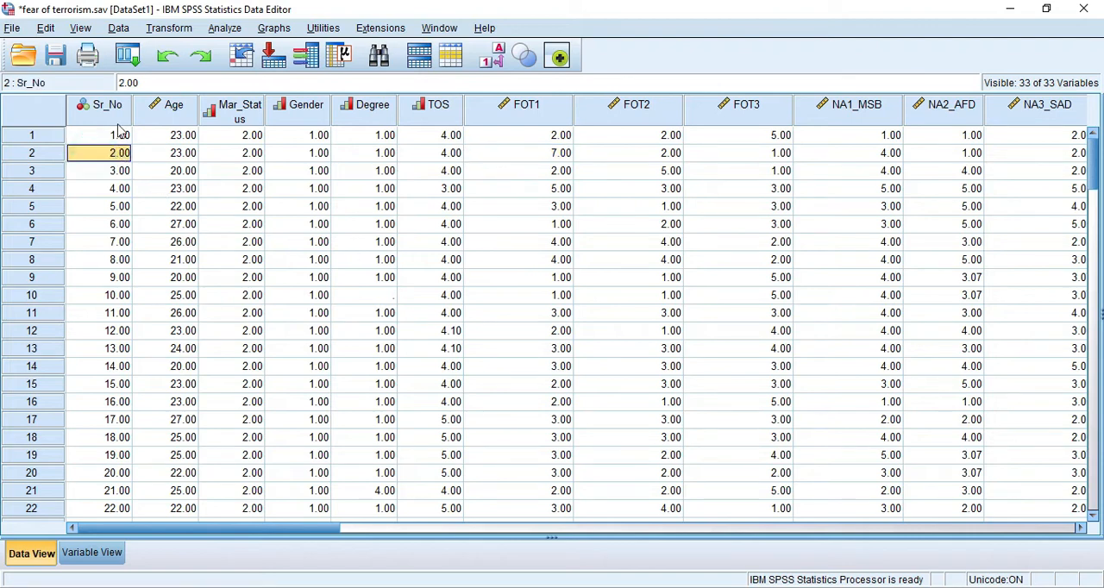
click(559, 157)
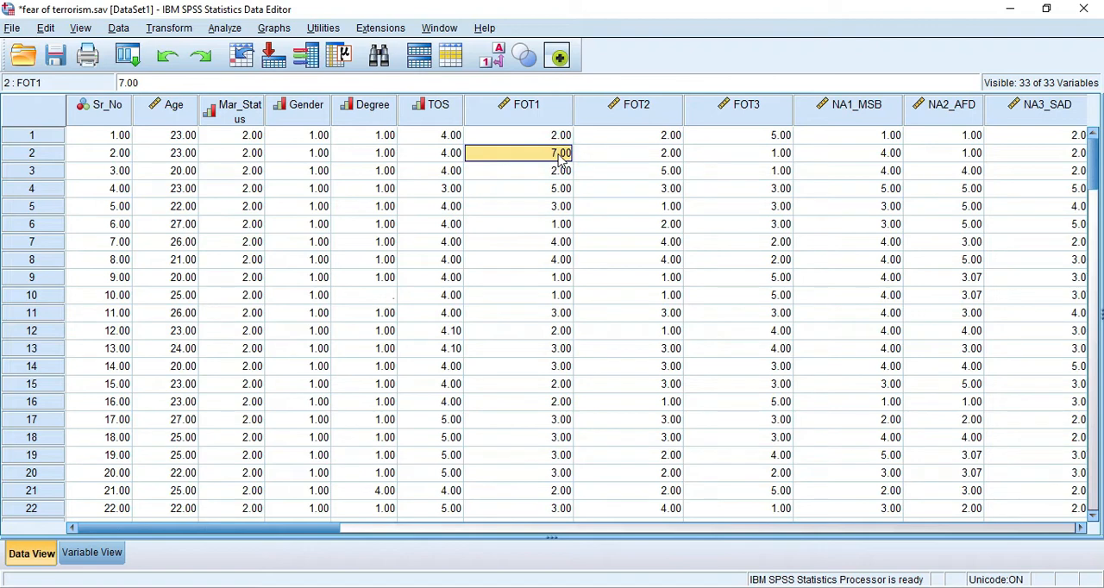
text(1)
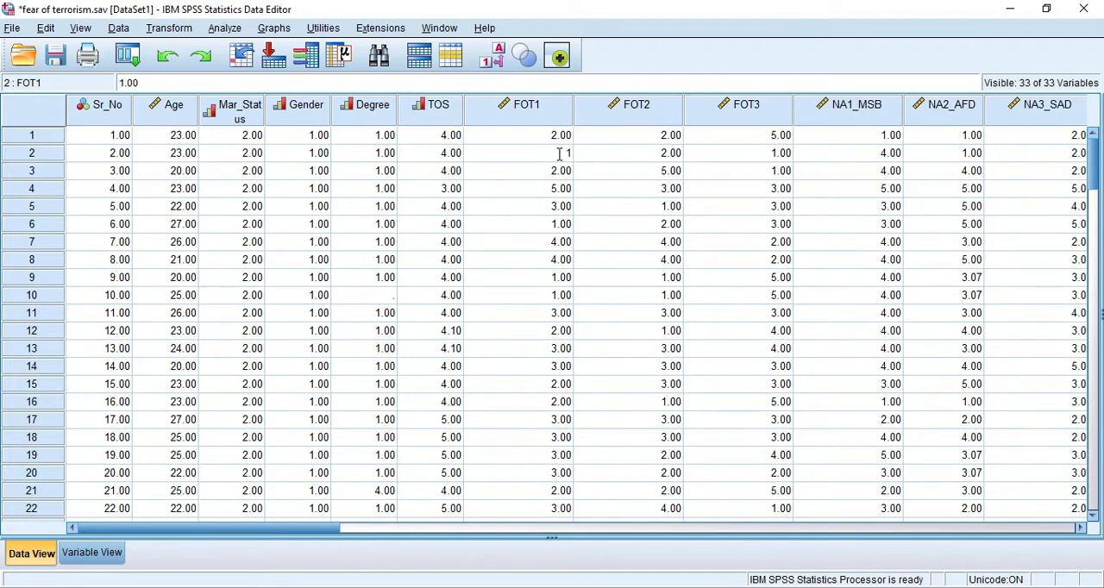
click(559, 243)
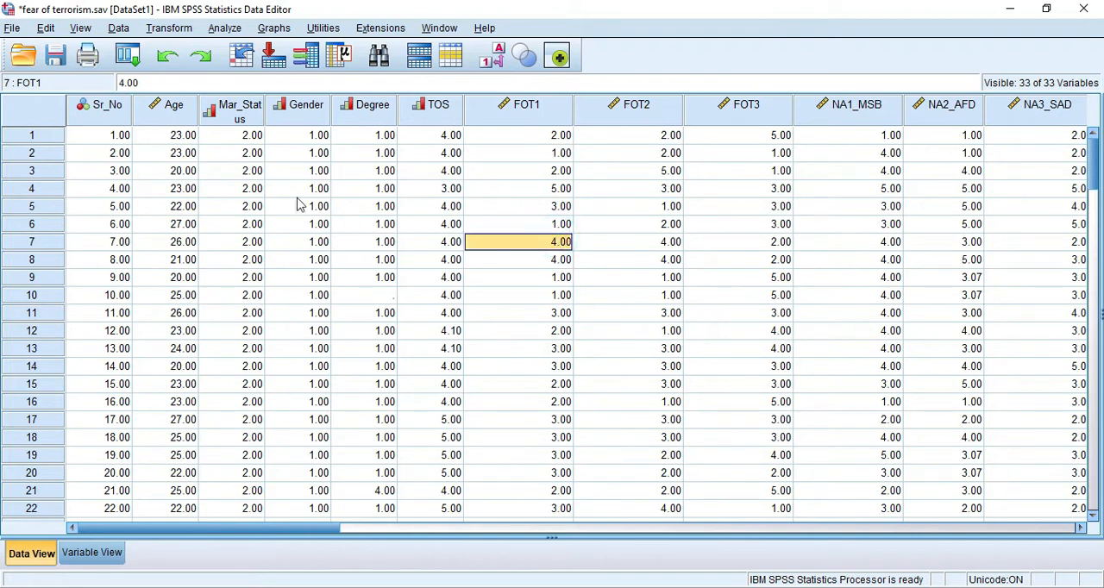
click(171, 156)
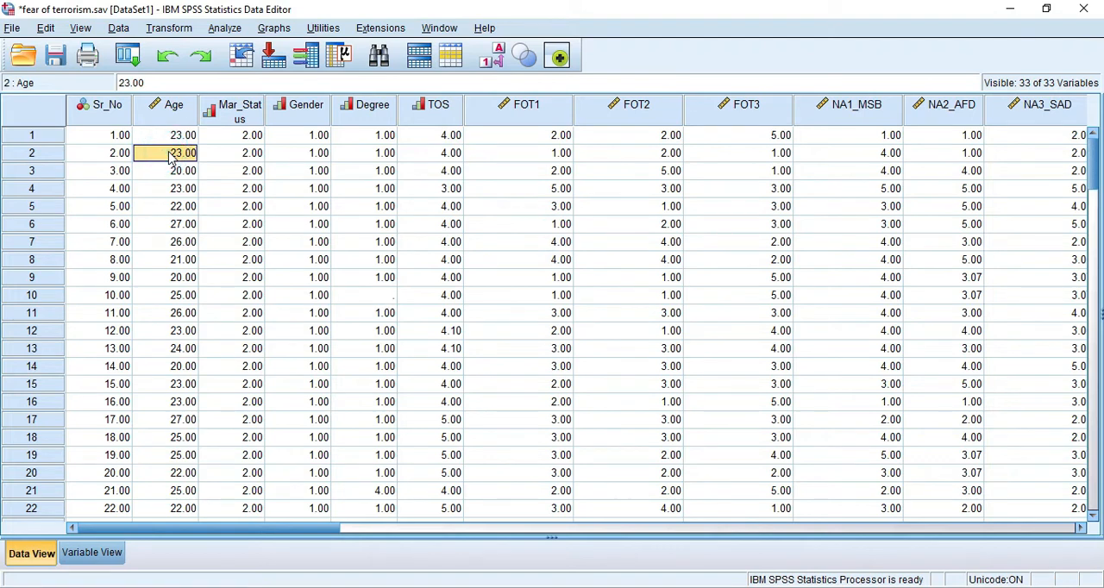
- Set the Age value in row 2 to 120 as a deliberate outlier
text(120)
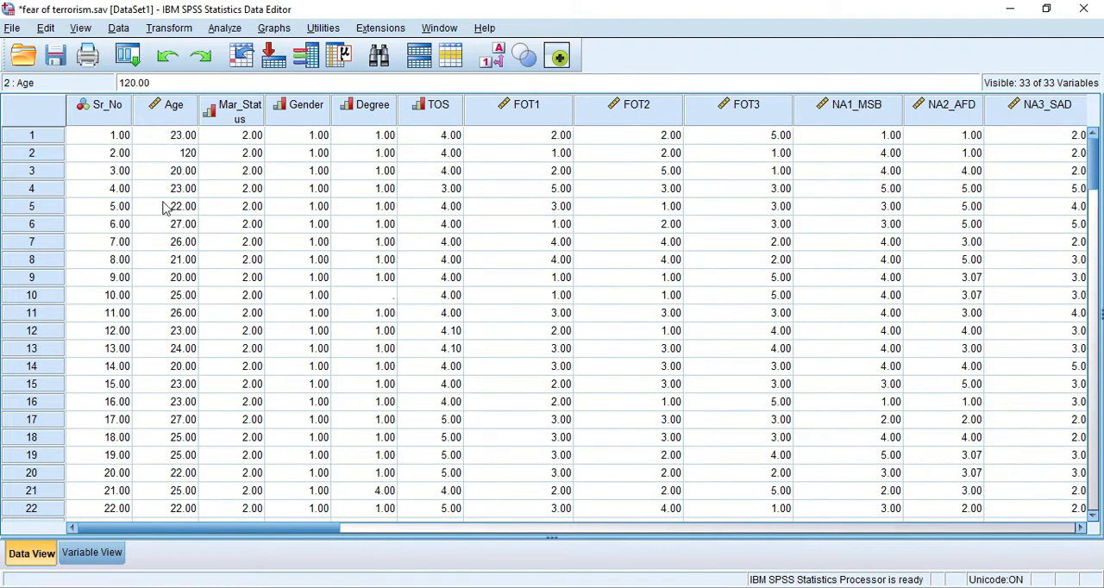
click(182, 226)
click(190, 157)
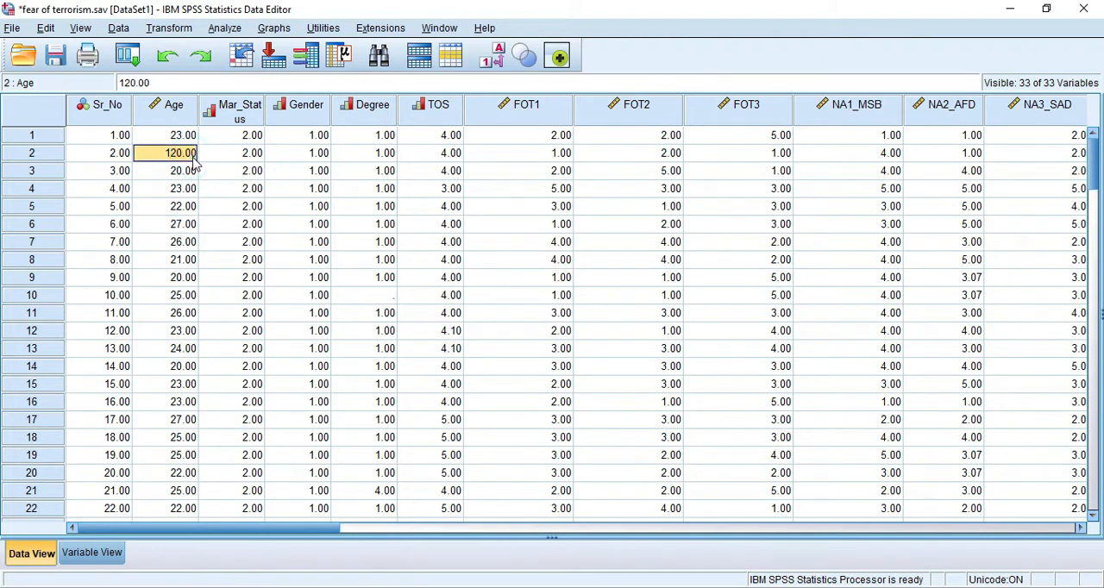
- Start defining another simple boxplot using summaries of separate variables
mouse_move(302, 131)
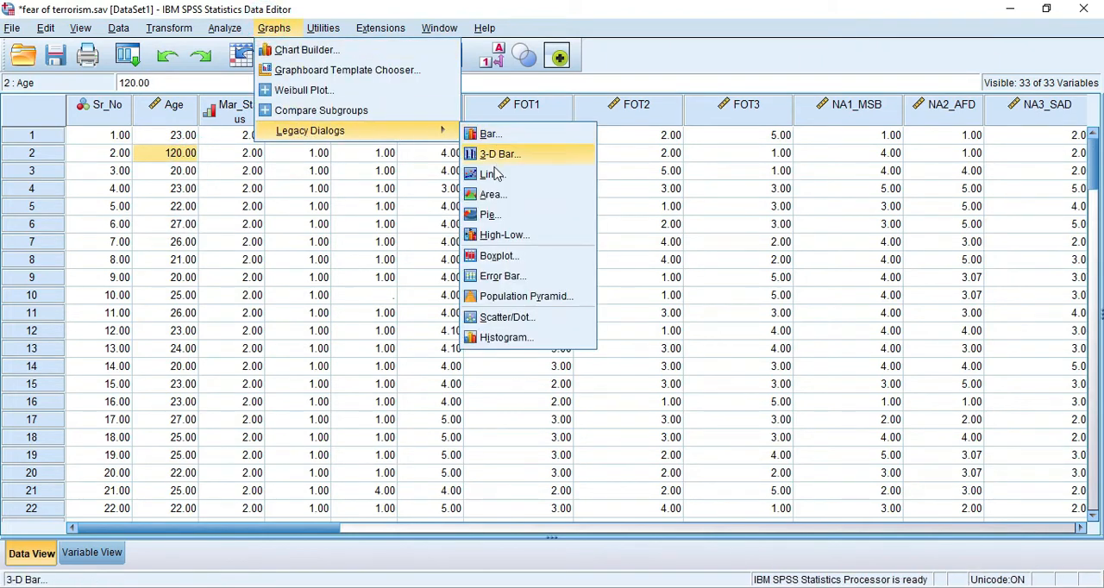
click(499, 256)
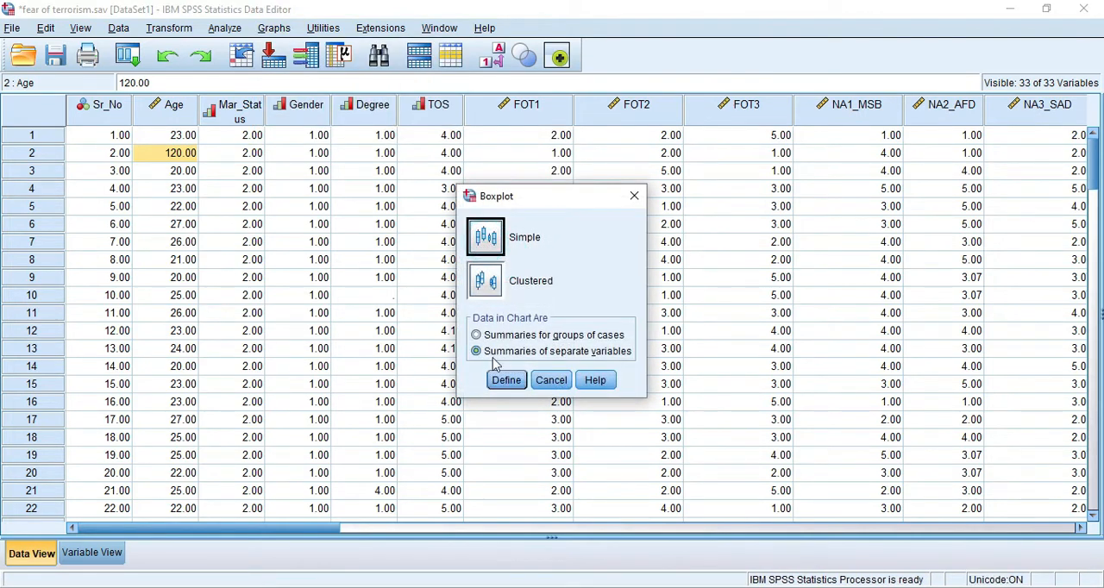
click(507, 379)
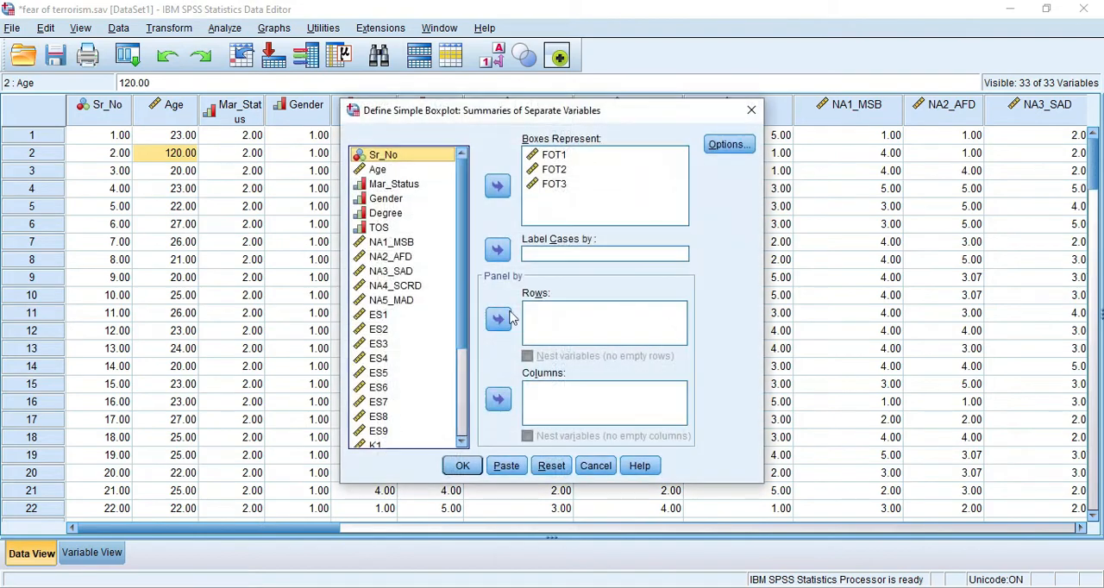
- Replace FOT1, FOT2 and FOT3 with Age as the variable the boxes represent, and generate the boxplot
click(545, 185)
key(shift+Up)
key(shift+Up)
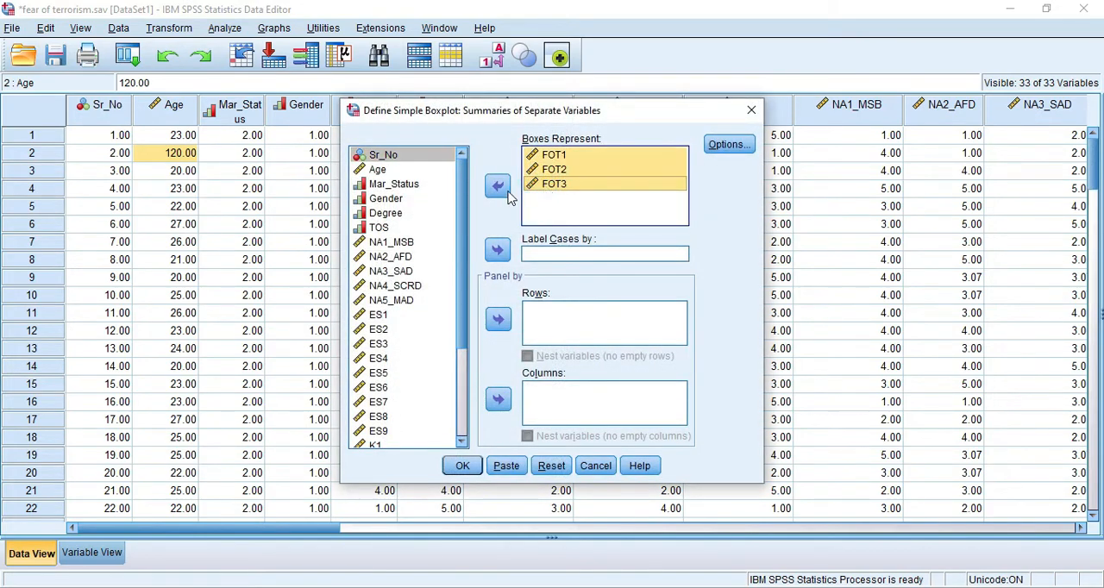
click(498, 185)
click(385, 169)
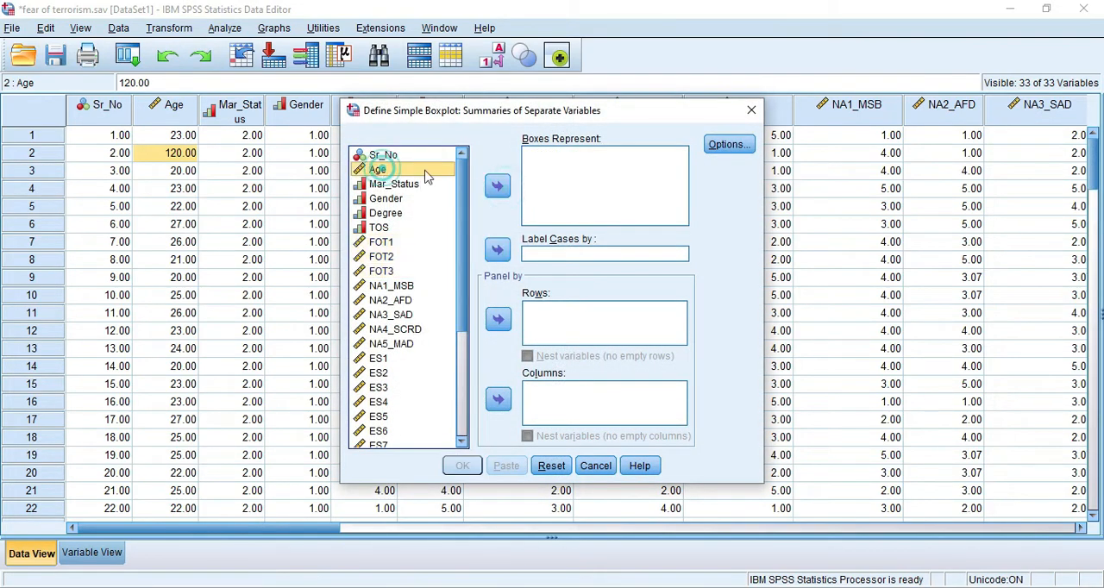
click(498, 185)
click(462, 466)
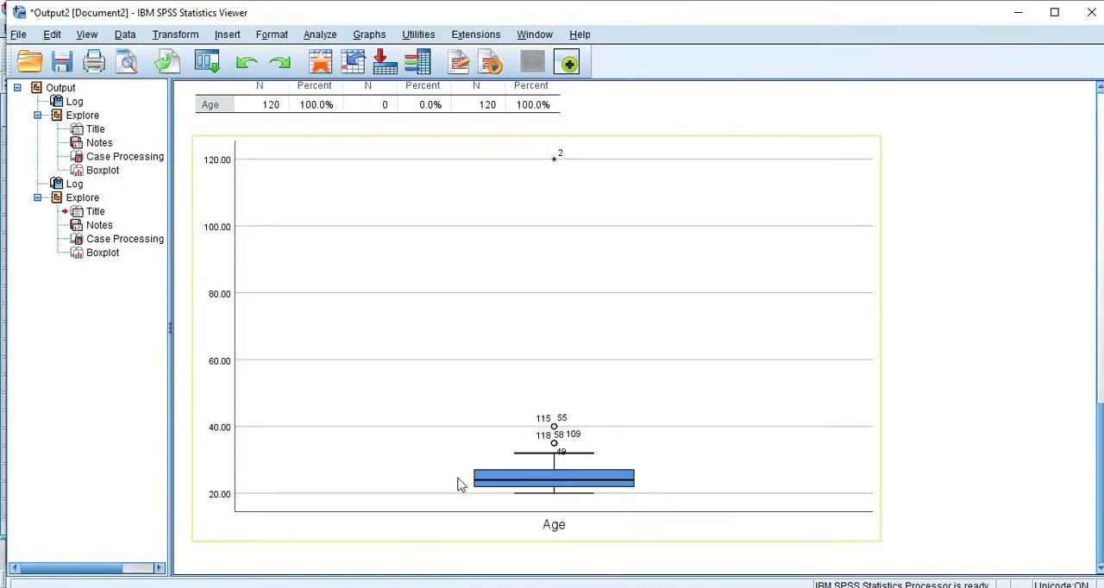
- Inspect the extreme case in the Age boxplot, return to the data sheet and set the Age in row 2 to 23
scroll(508, 431, up, 2)
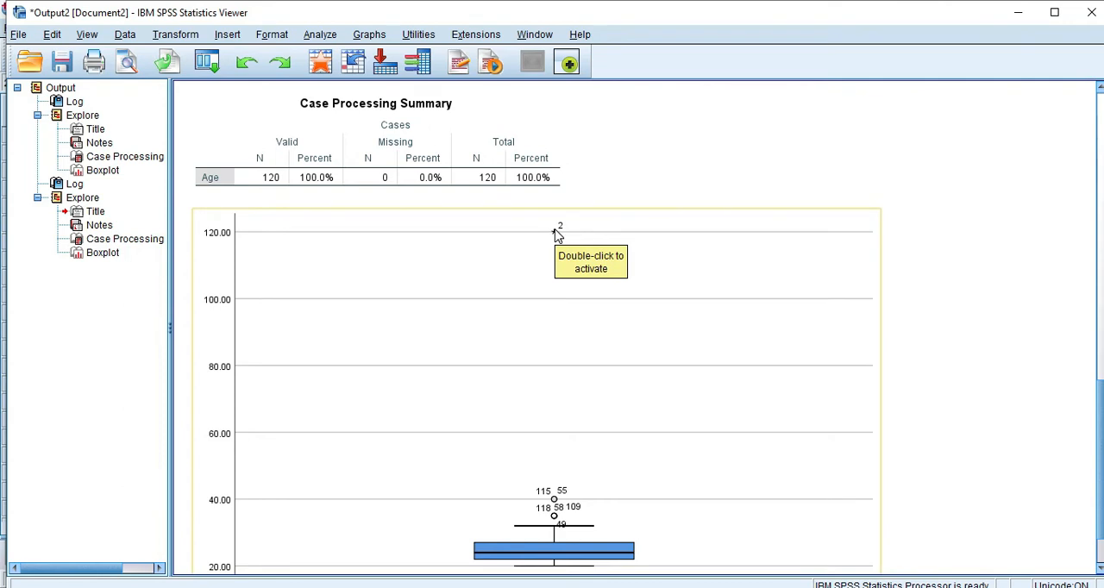
scroll(521, 392, down, 2)
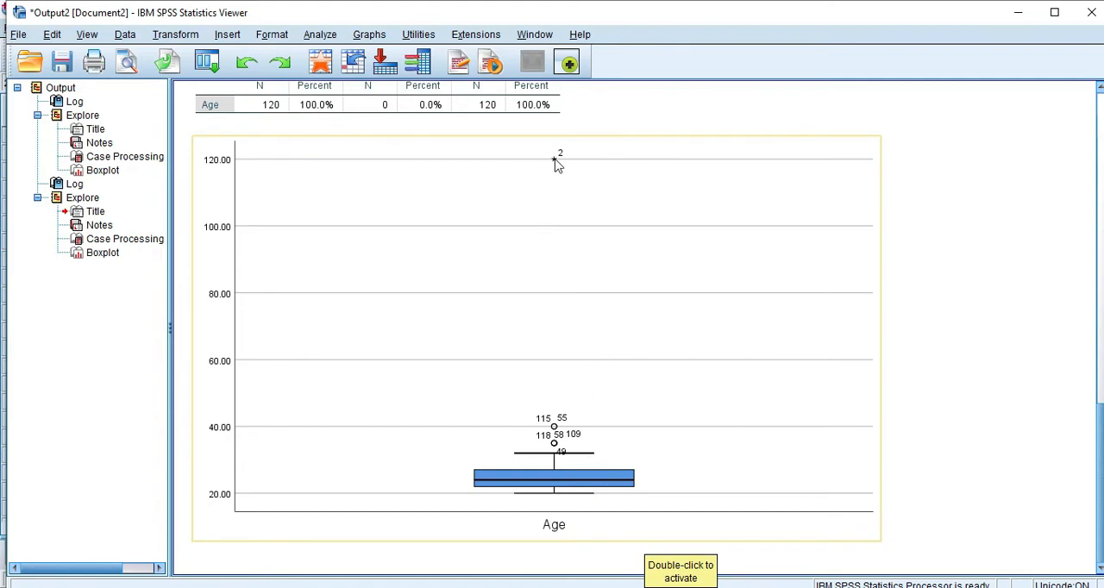
click(863, 587)
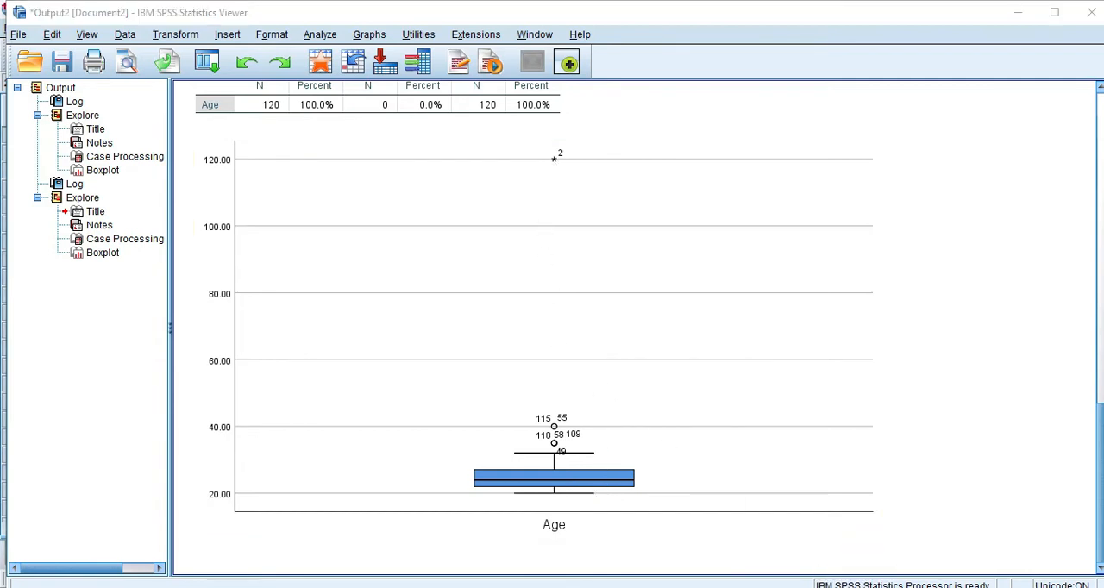
click(813, 566)
click(168, 152)
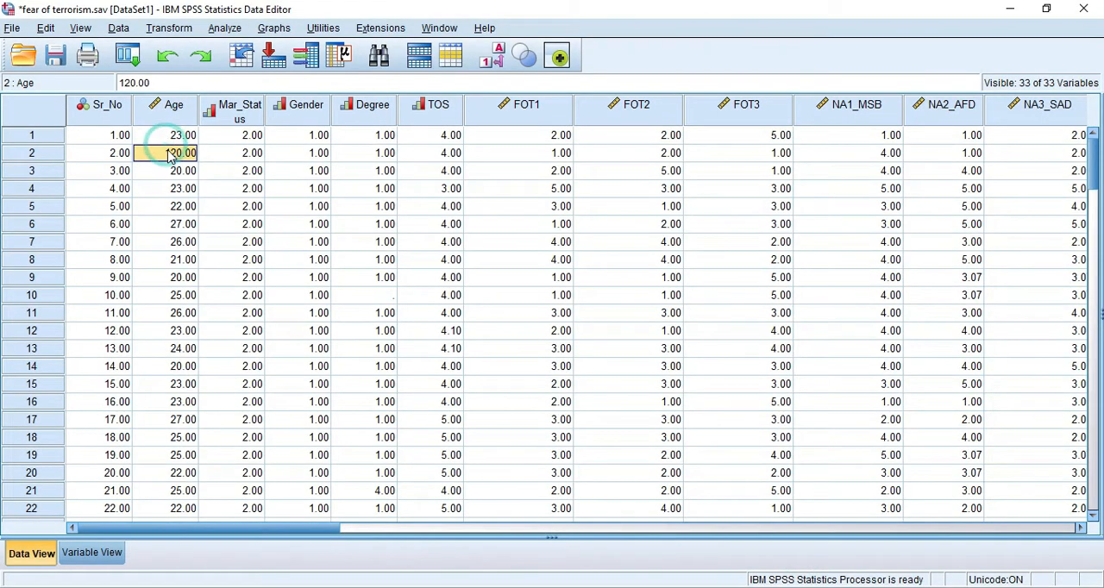
click(247, 240)
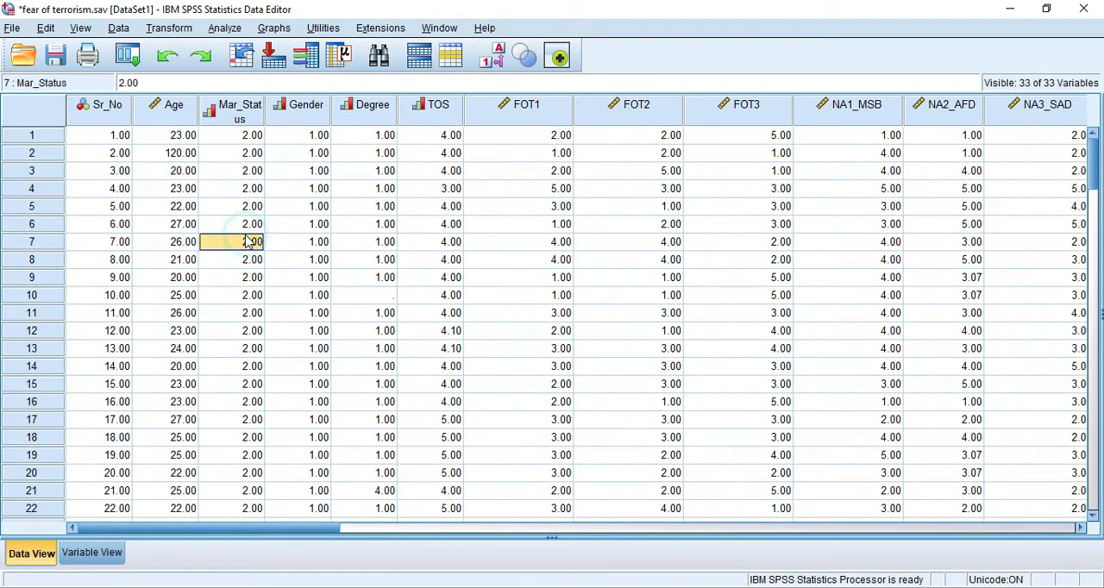
click(178, 155)
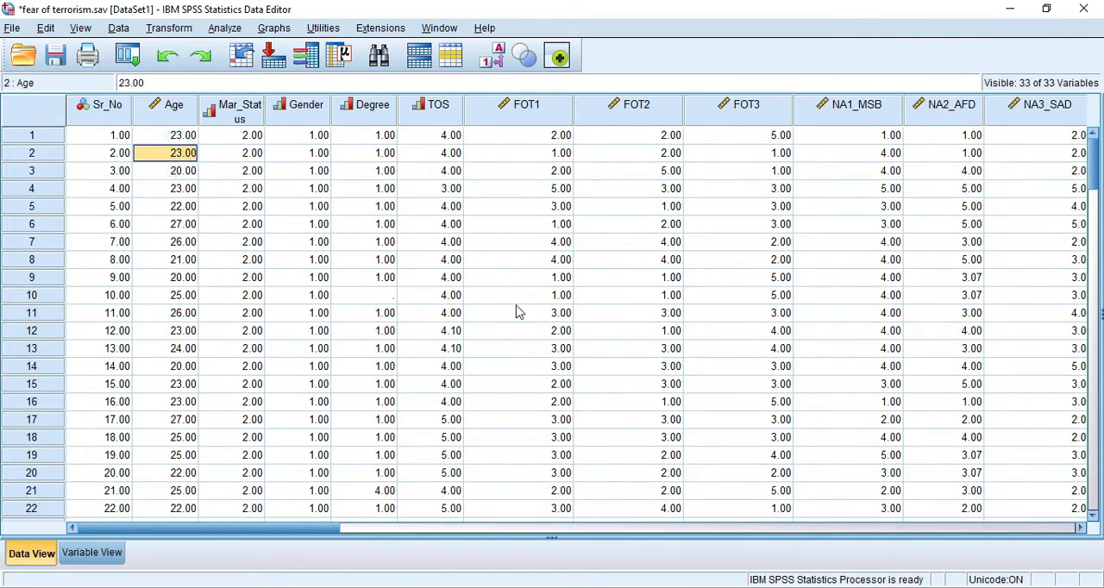
- Switch to the PowerPoint presentation and display slide 19, Inconsistent response
click(627, 587)
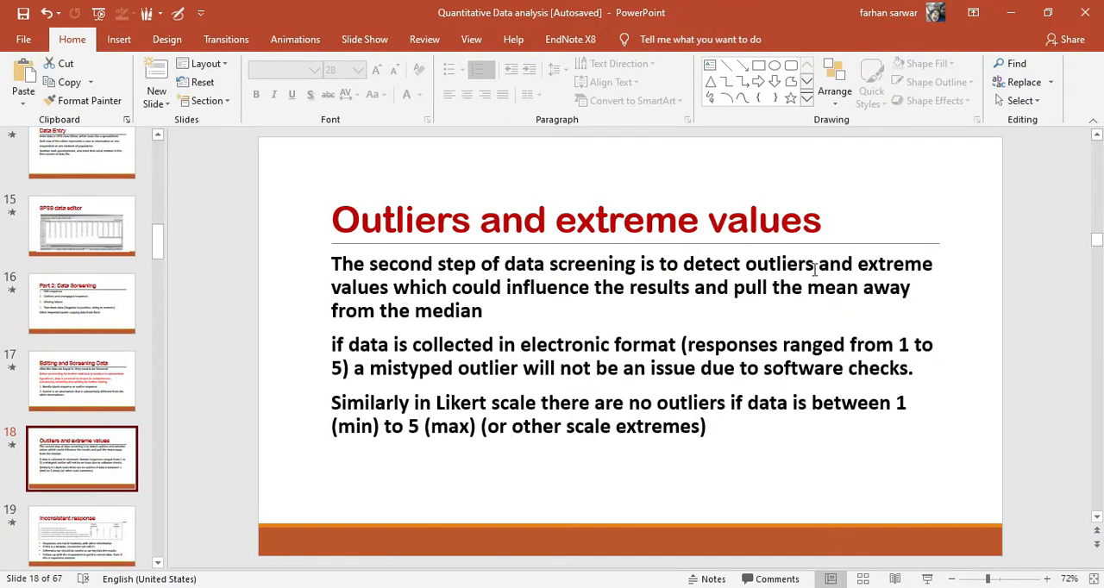
click(89, 547)
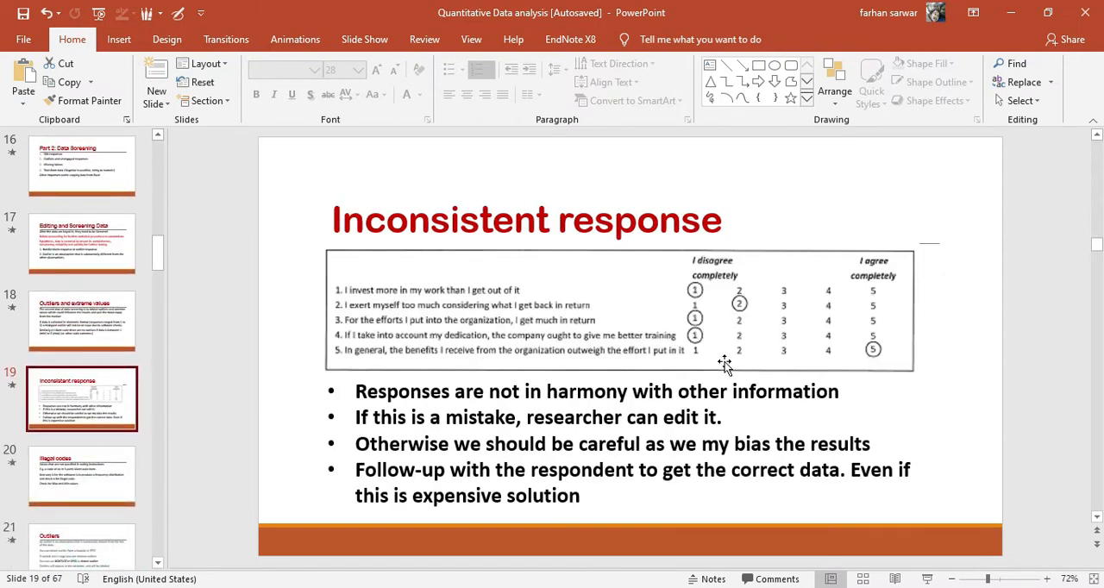
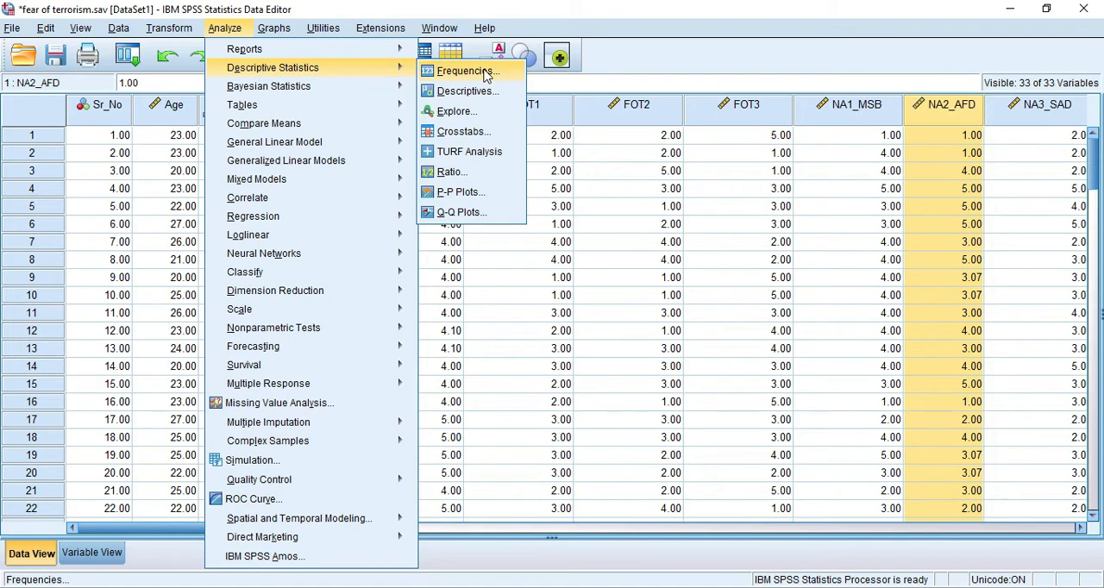
- Add all variables from FOT2 through K10 to FOT1 in the Frequencies analysis and run it
click(486, 74)
scroll(437, 301, down, 2)
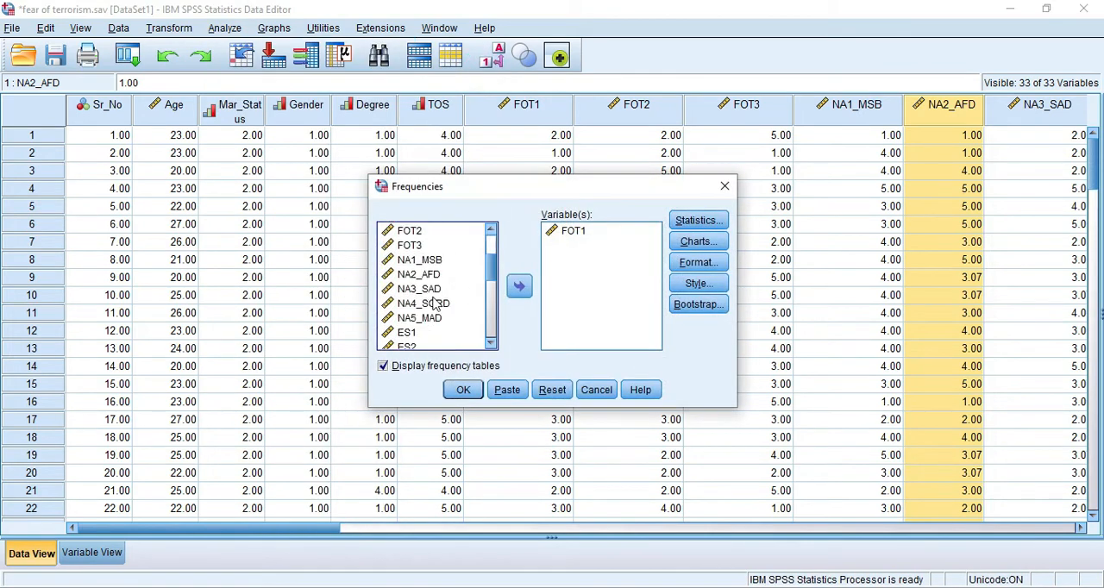
scroll(436, 302, up, 1)
scroll(420, 257, up, 1)
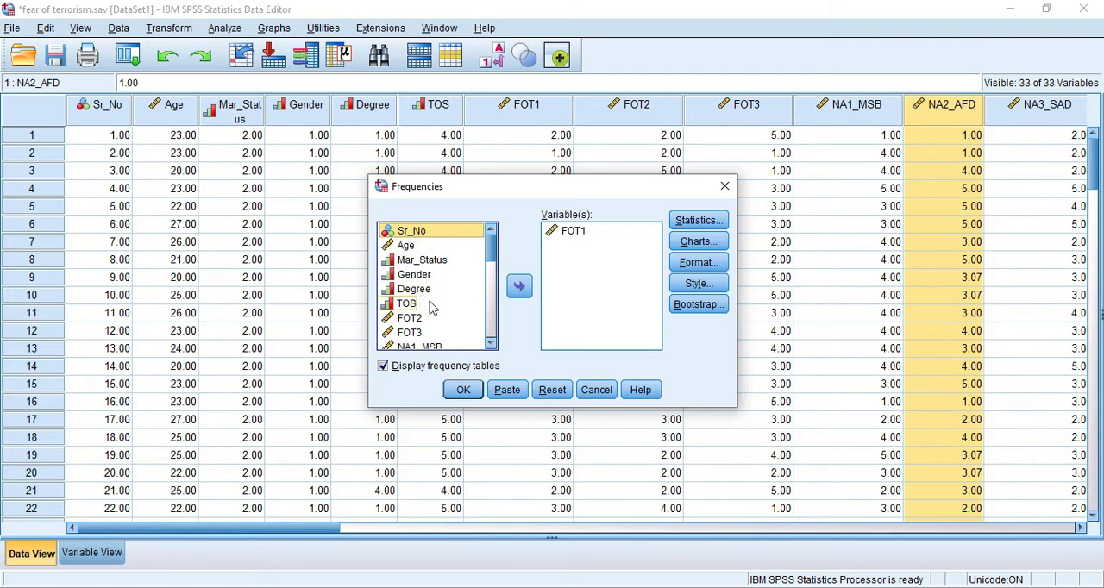
scroll(433, 309, down, 1)
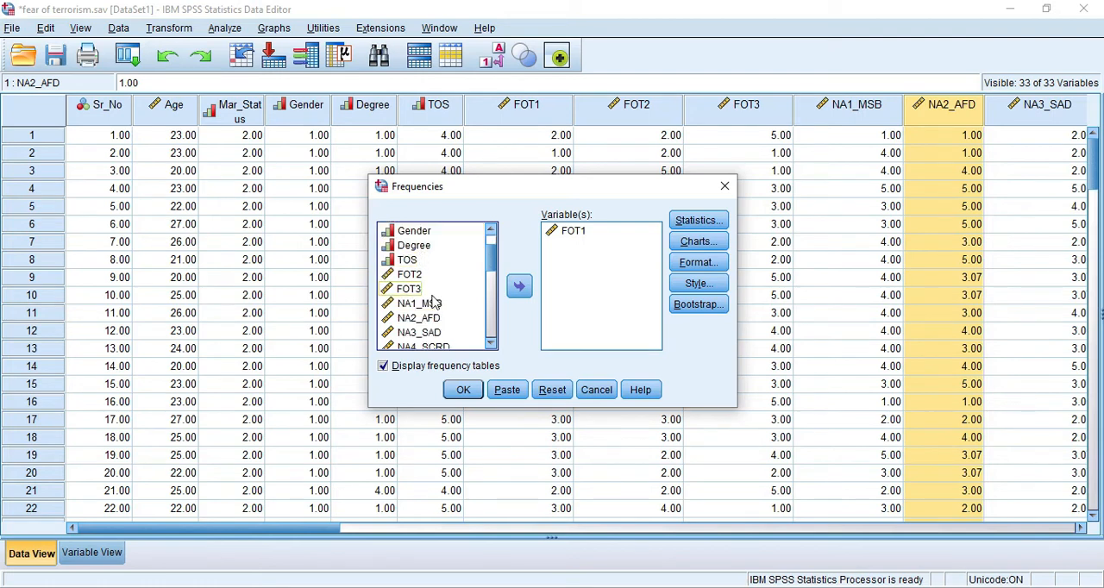
click(402, 278)
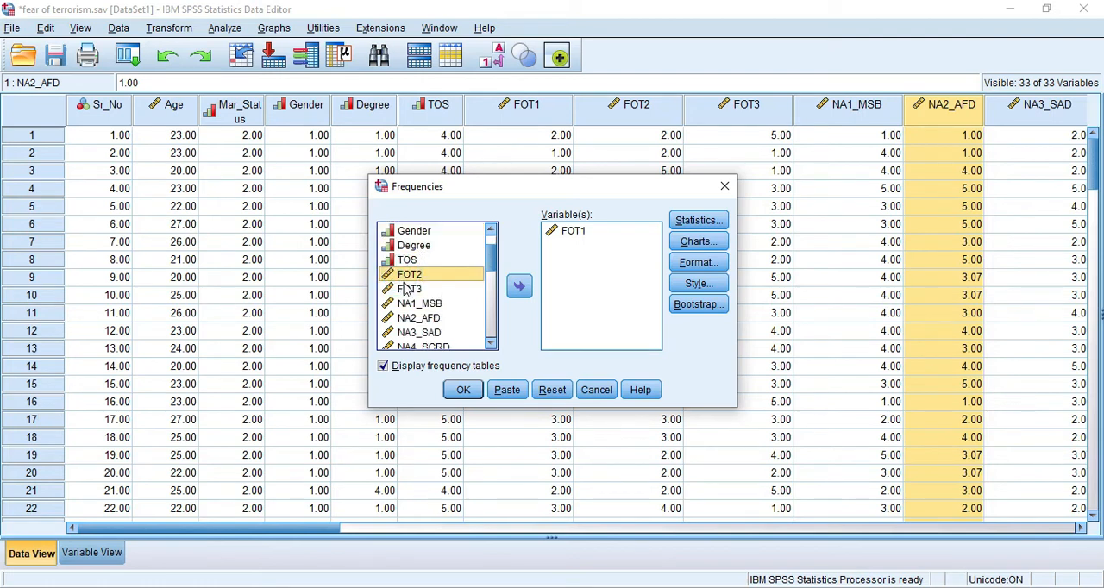
scroll(410, 290, down, 7)
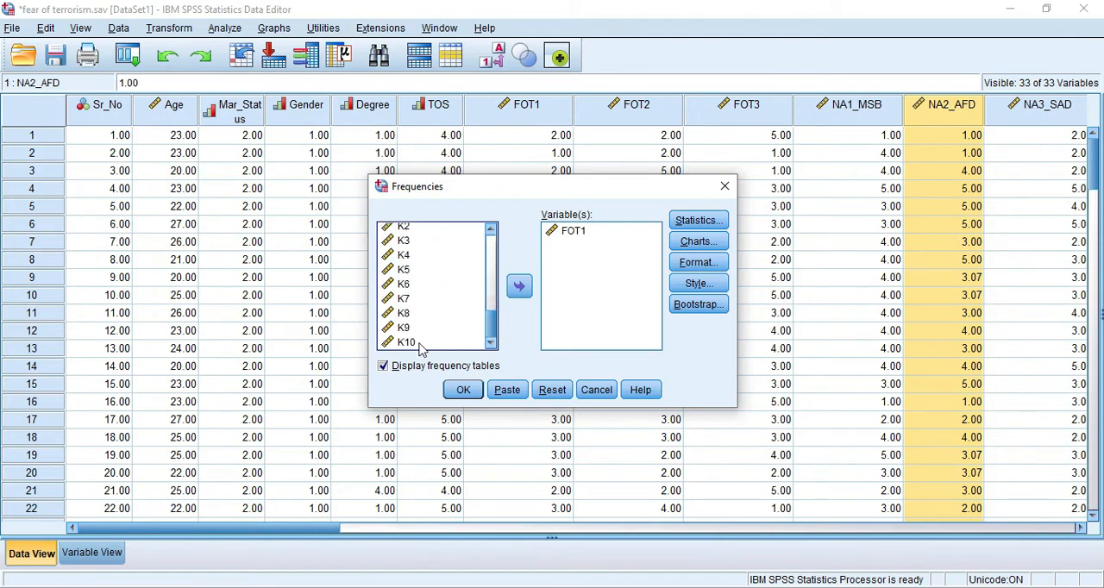
shift+click(420, 343)
click(518, 288)
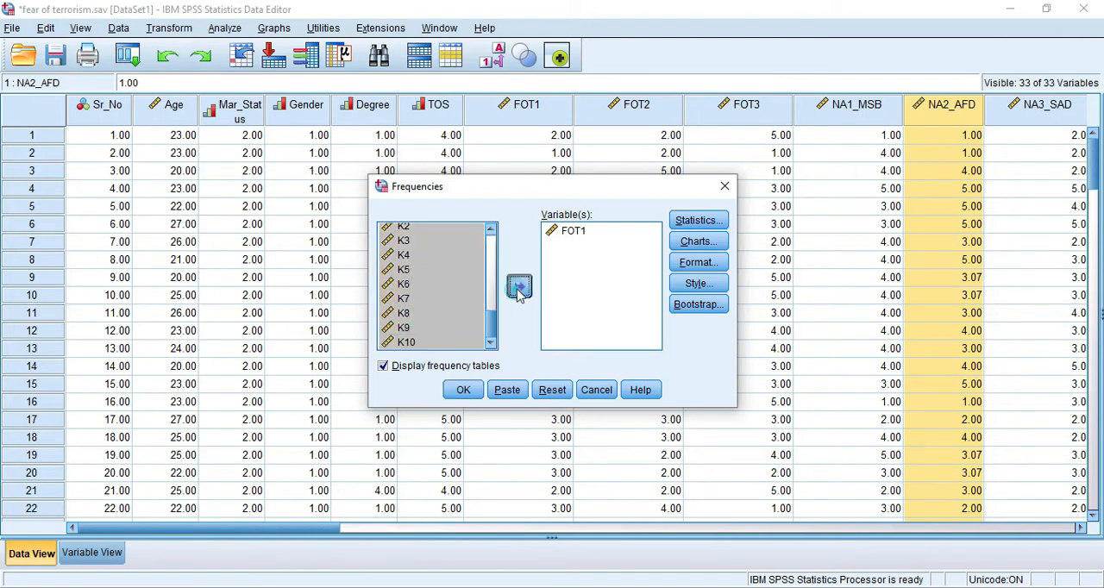
click(457, 399)
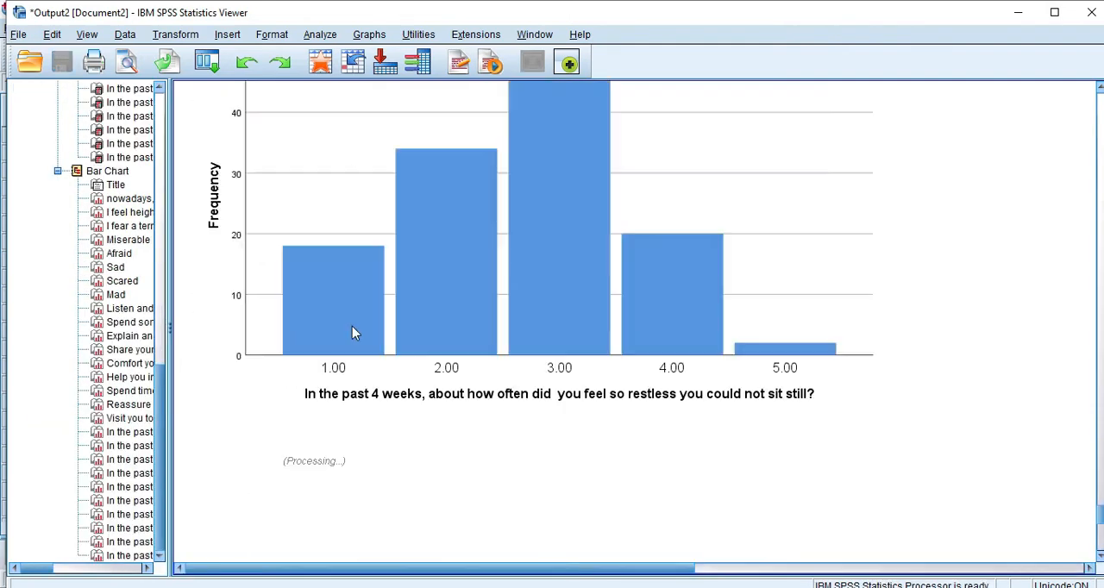
- Examine the missing counts in the Frequencies Statistics table, especially for NA2_AFD, NA3_SAD, NA4_SCRD and NA5_MAD
scroll(356, 363, up, 20)
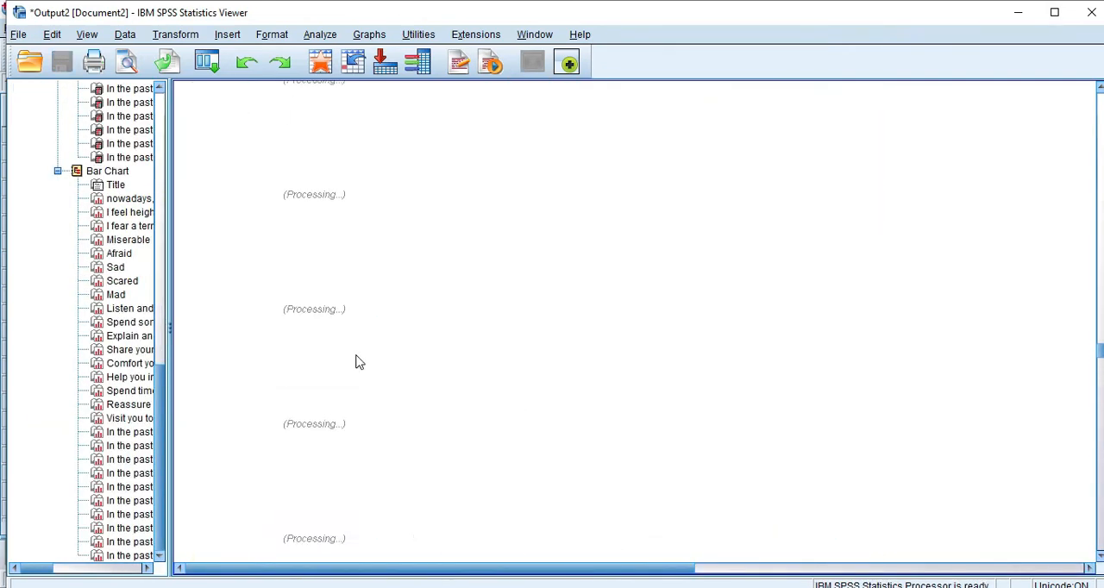
scroll(356, 362, up, 20)
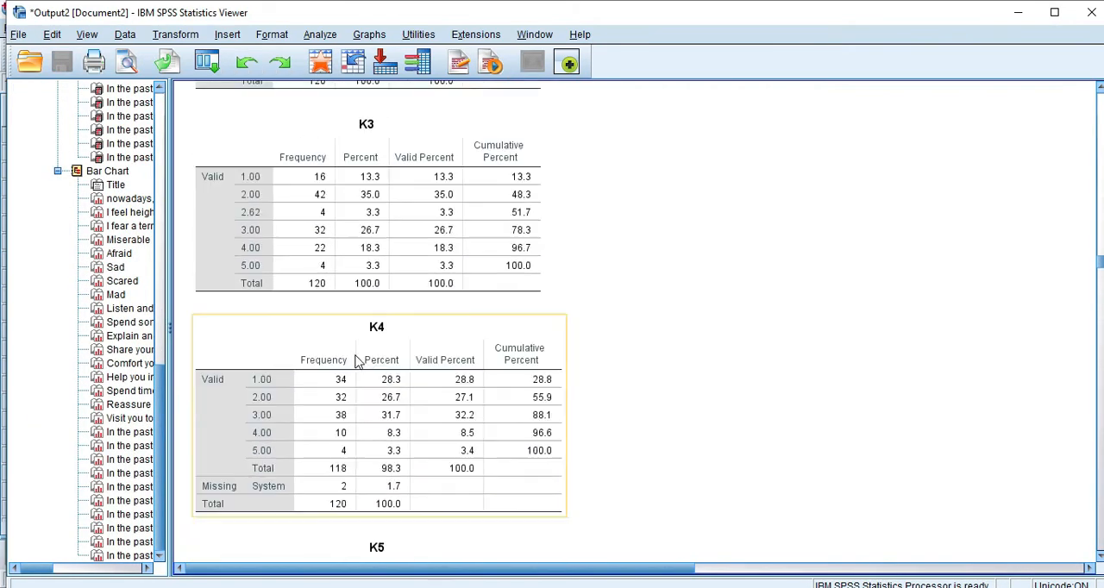
scroll(356, 362, up, 20)
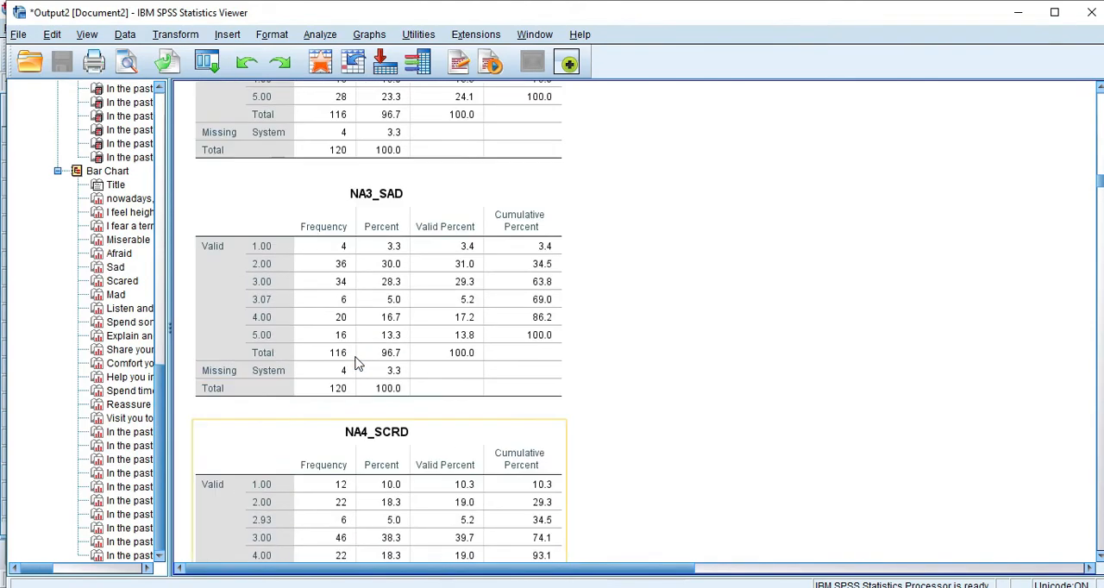
click(465, 294)
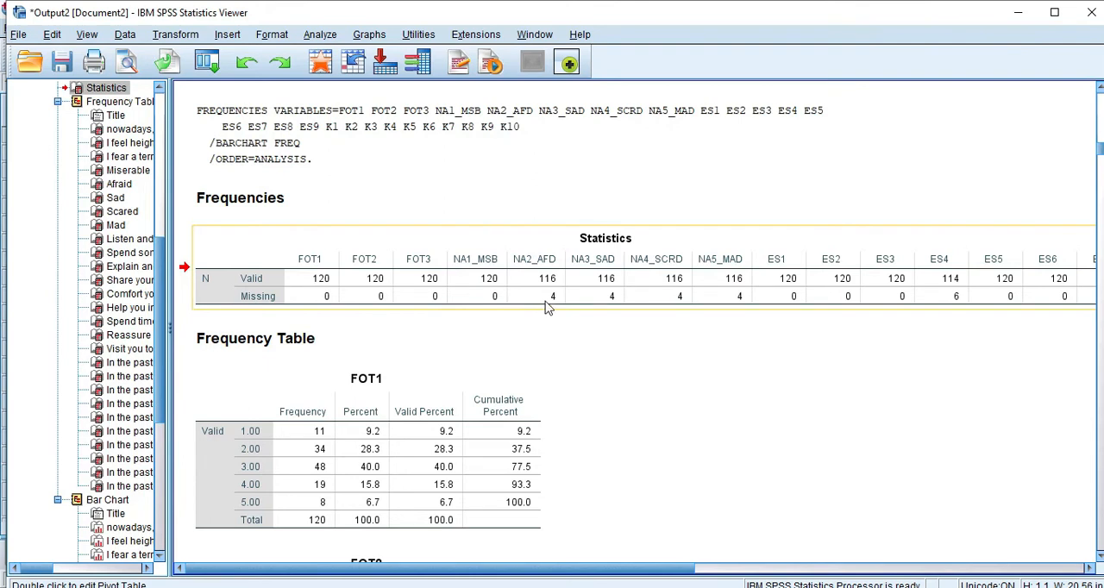
drag(601, 571, 640, 572)
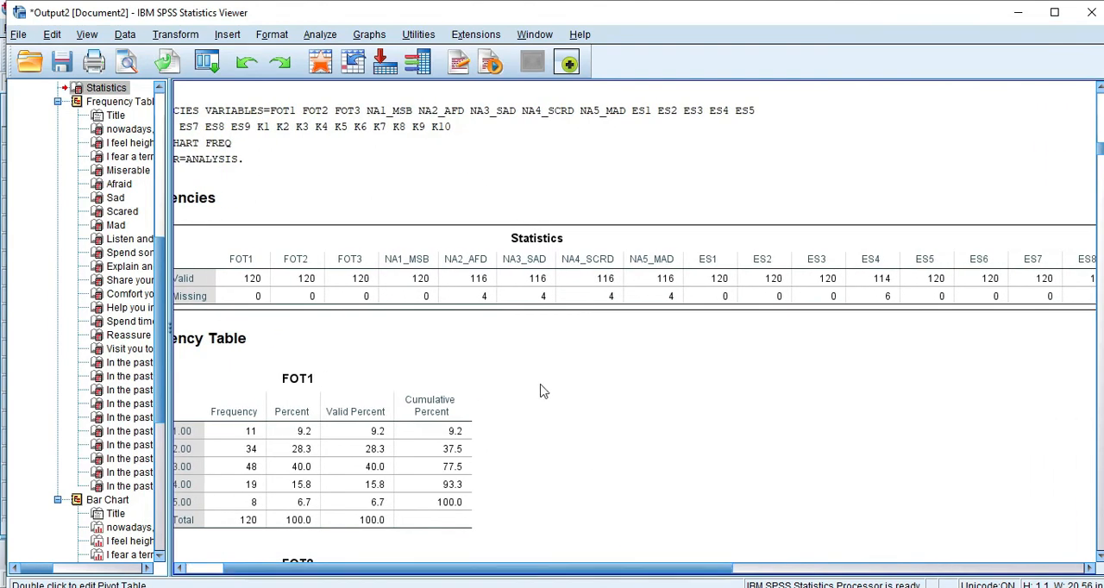
click(481, 298)
click(535, 297)
click(612, 298)
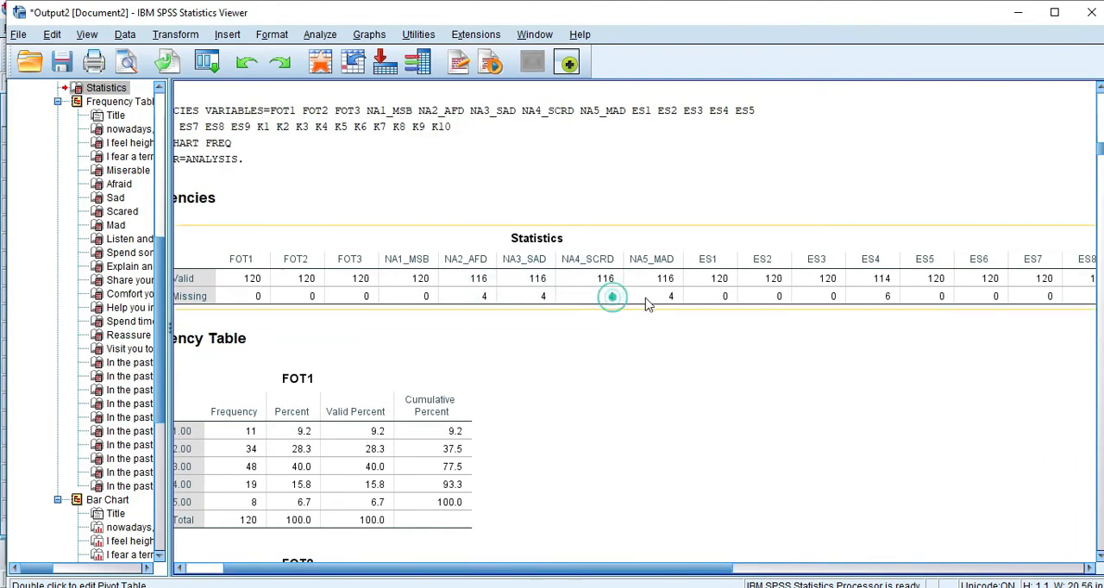
click(663, 297)
click(679, 573)
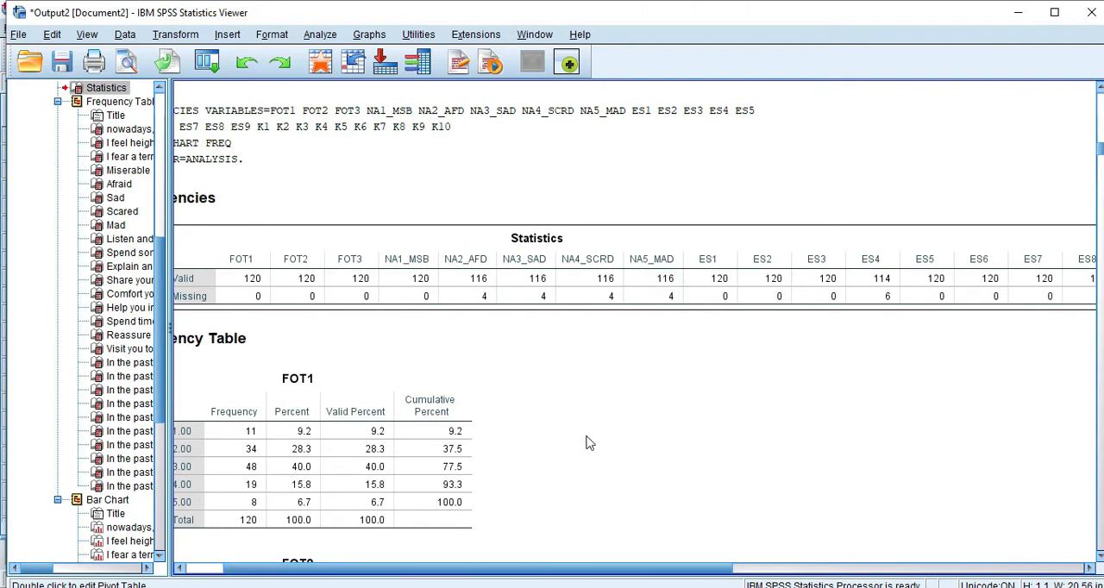
click(449, 265)
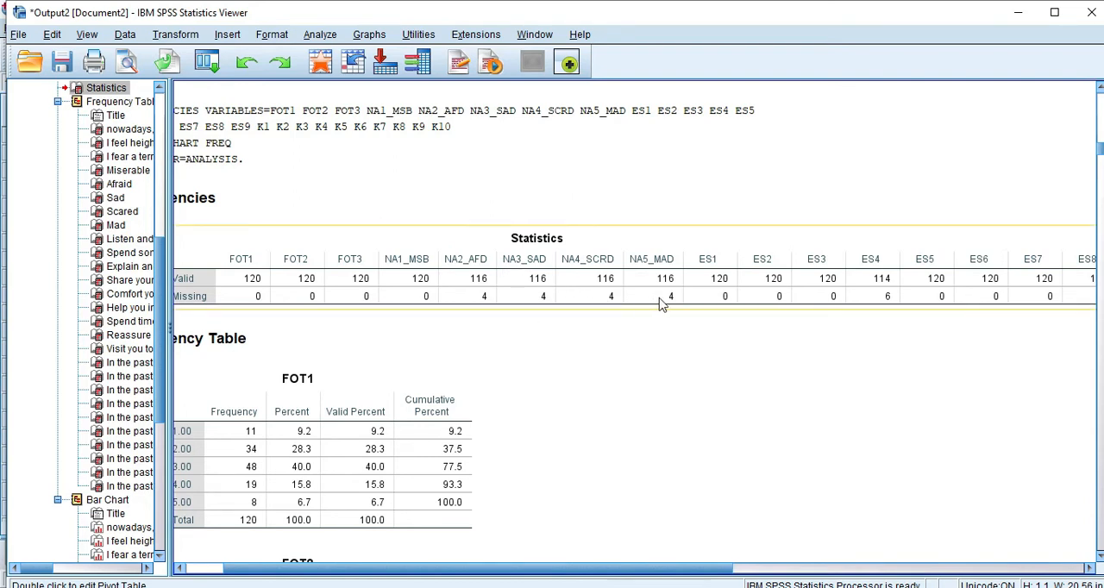
- Check the missing counts of the ES and K variables in the rest of the Statistics table
scroll(706, 576, right, 5)
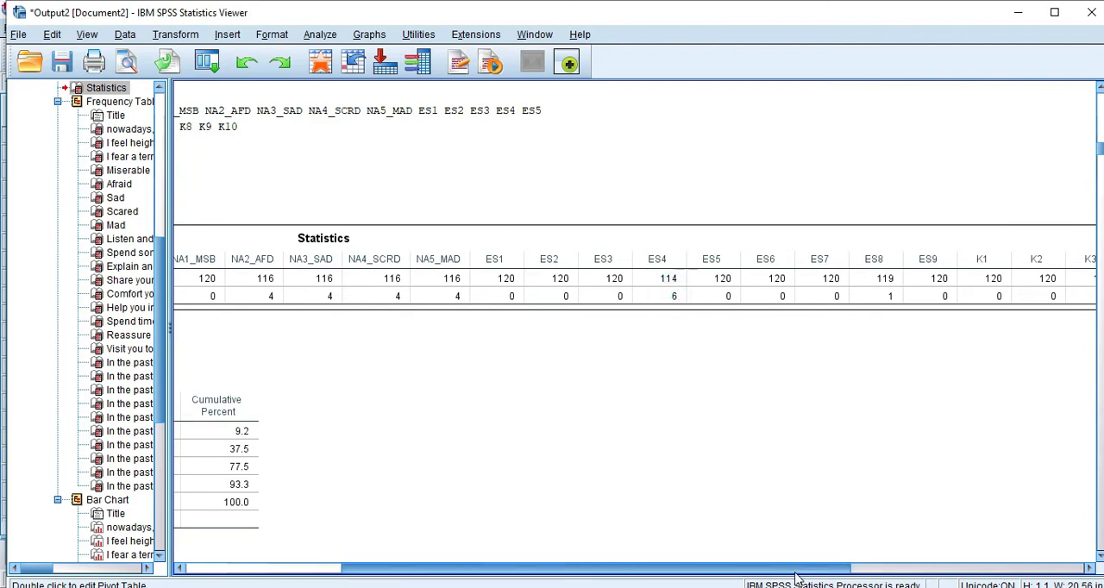
scroll(795, 569, right, 6)
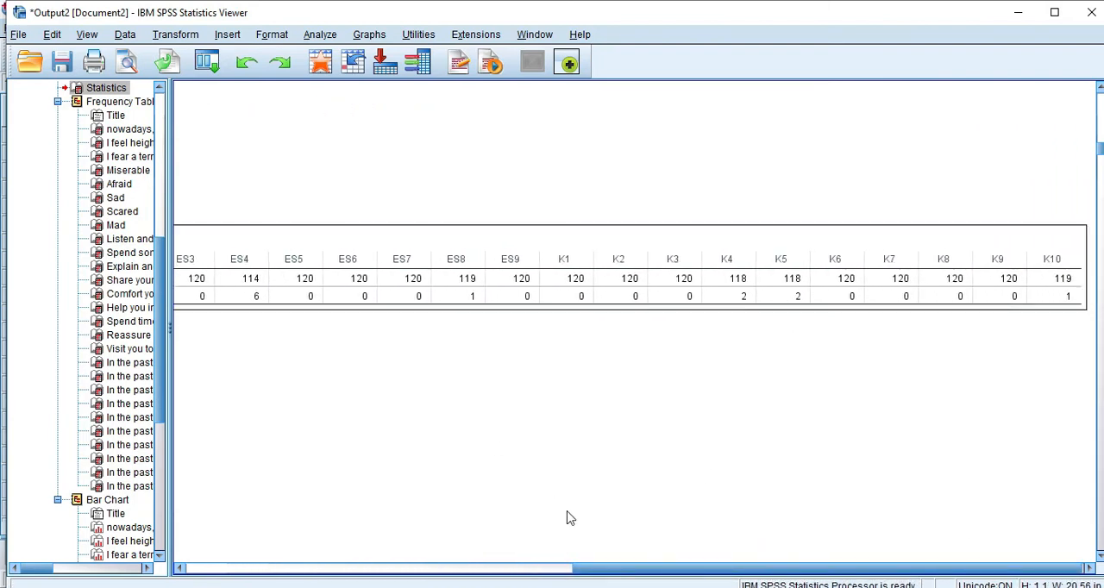
scroll(673, 570, left, 6)
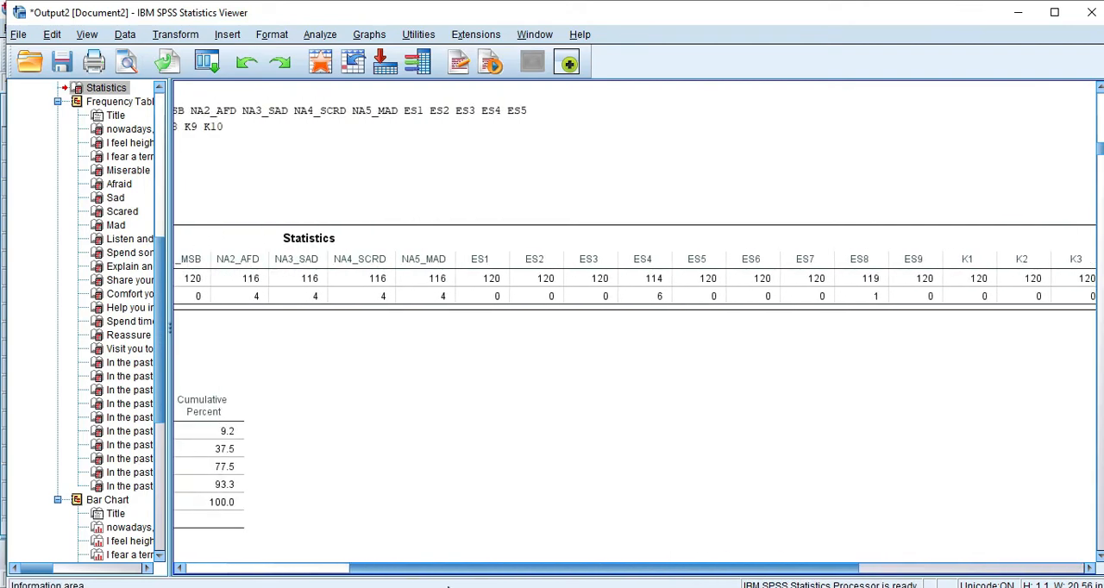
scroll(633, 340, left, 4)
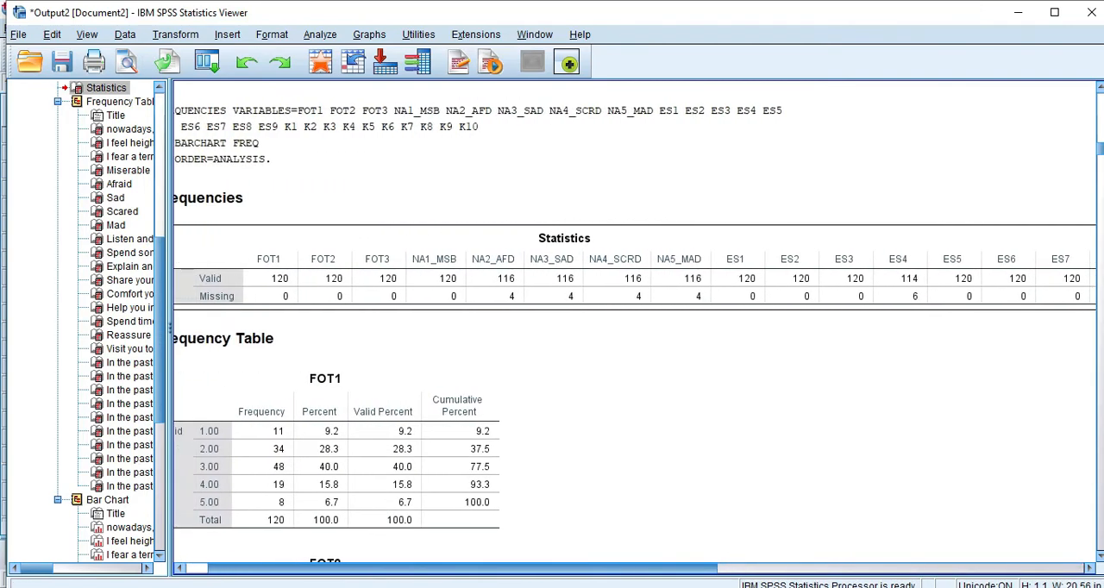
scroll(527, 348, right, 2)
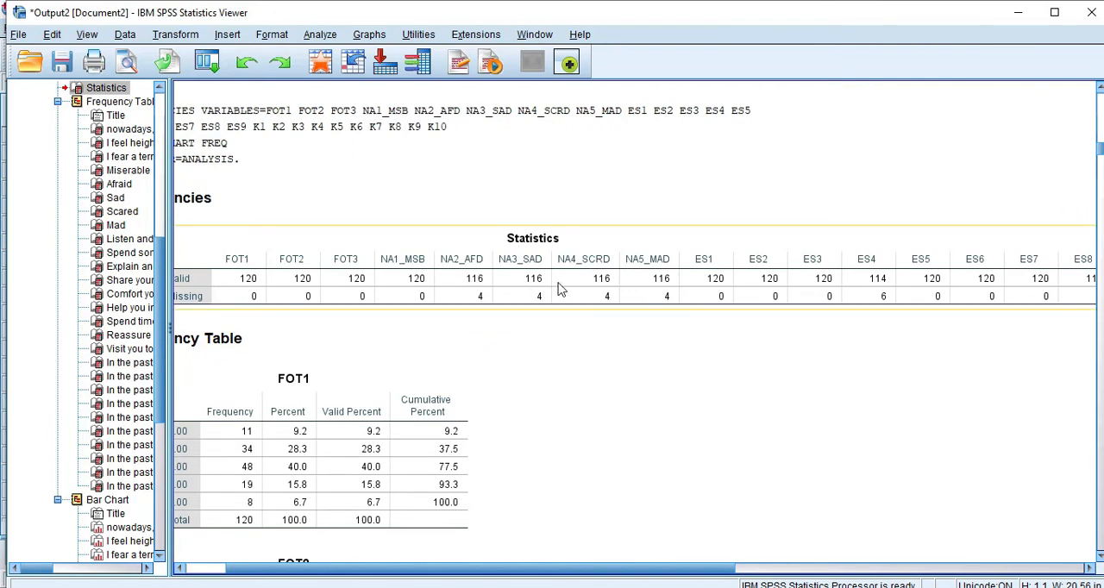
drag(565, 569, 525, 569)
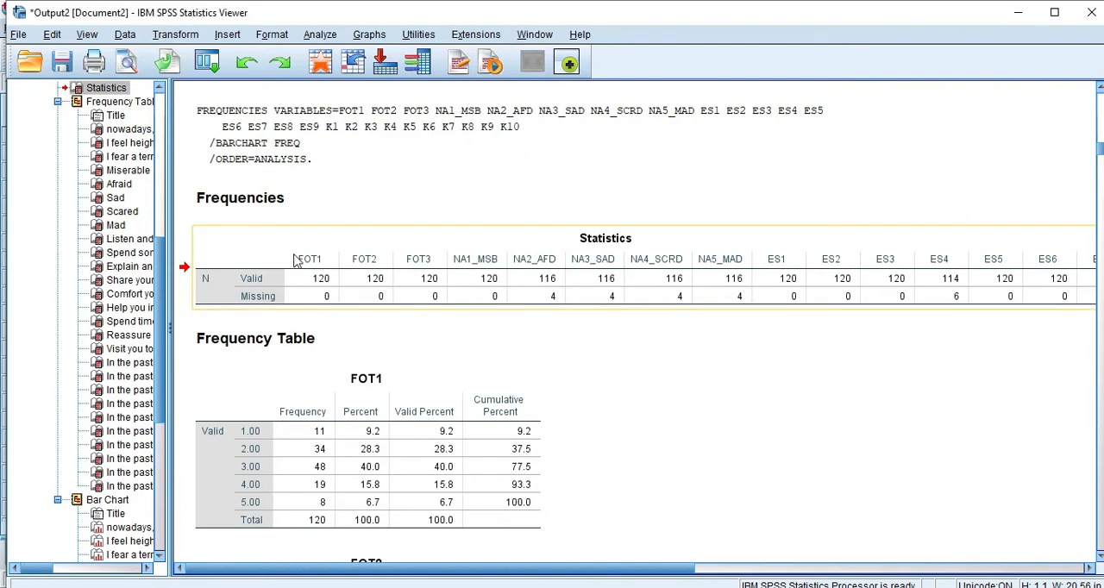
- Copy the Statistics table, switch to Excel and paste it into a new blank workbook starting at cell D5
right_click(294, 259)
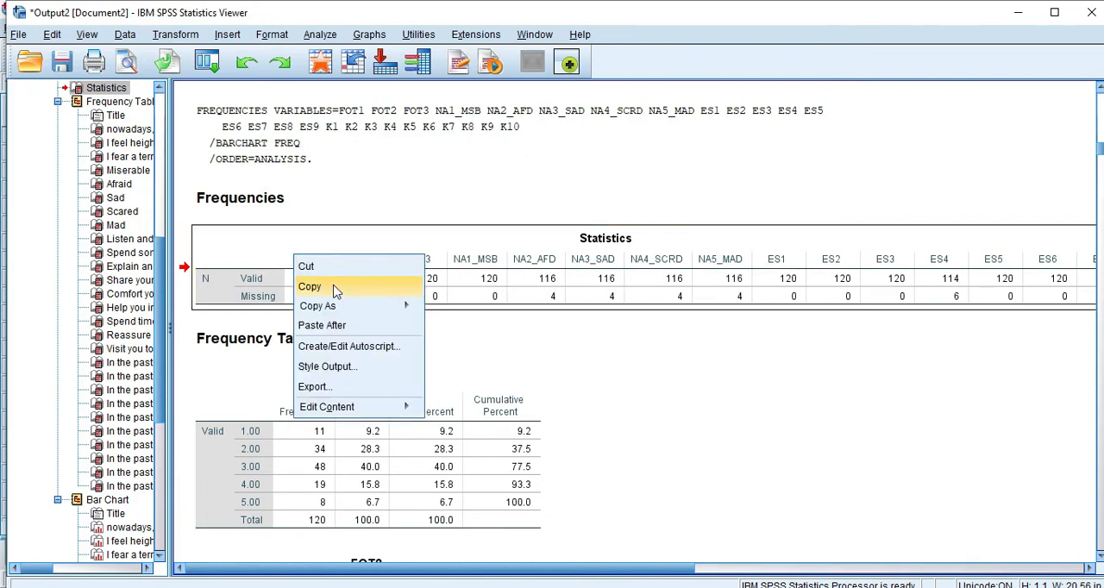
click(334, 288)
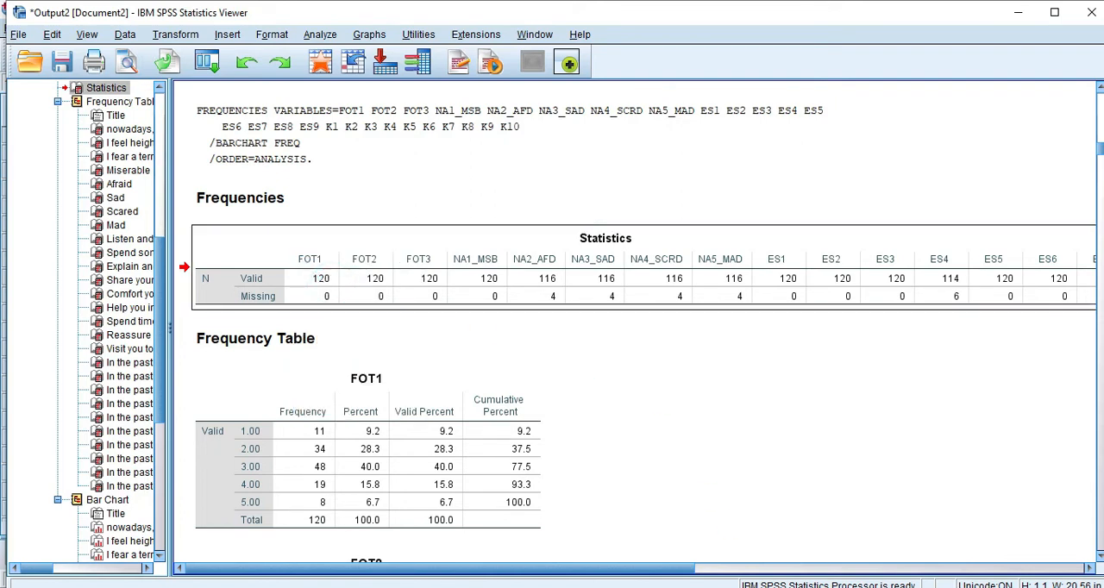
click(677, 587)
click(749, 548)
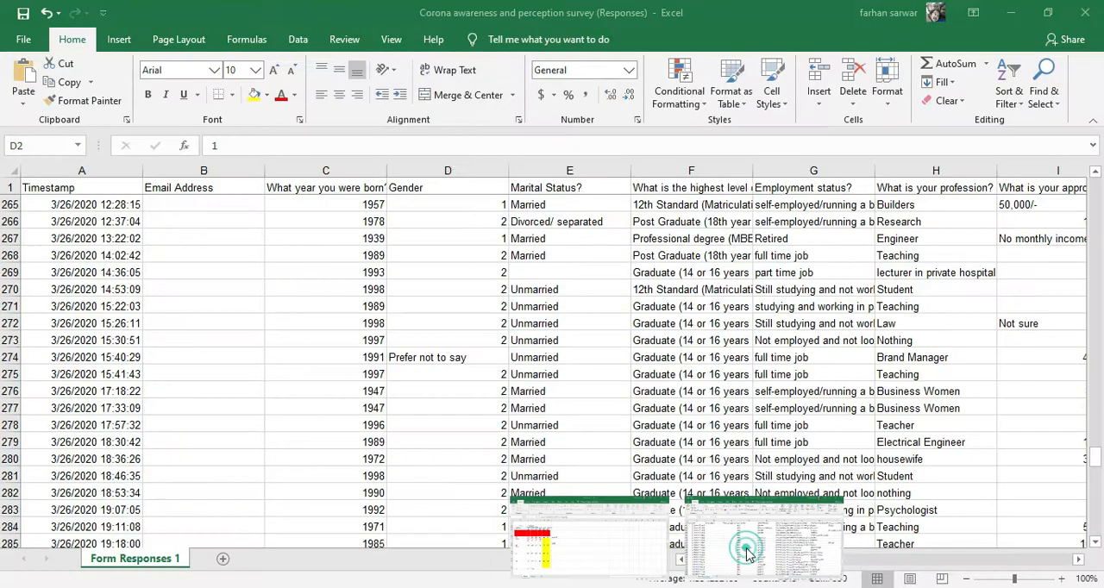
key(ctrl+n)
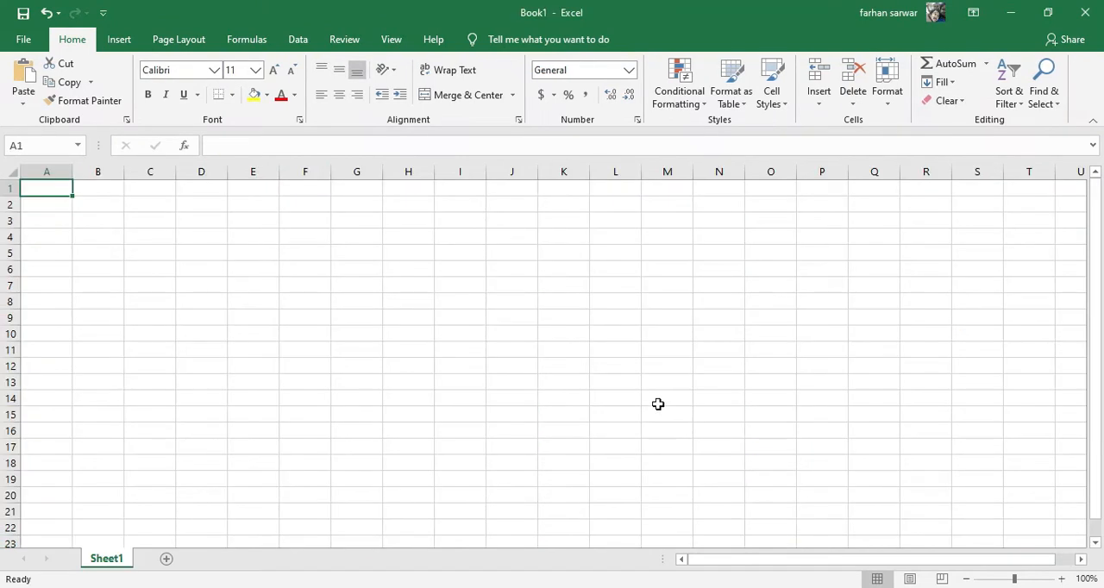
click(202, 250)
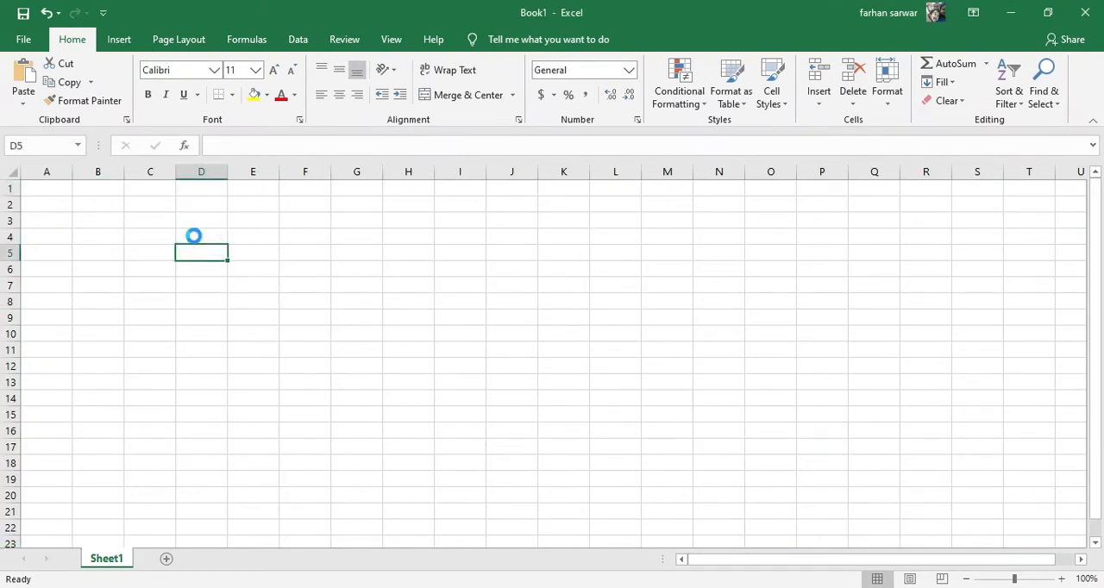
key(ctrl+v)
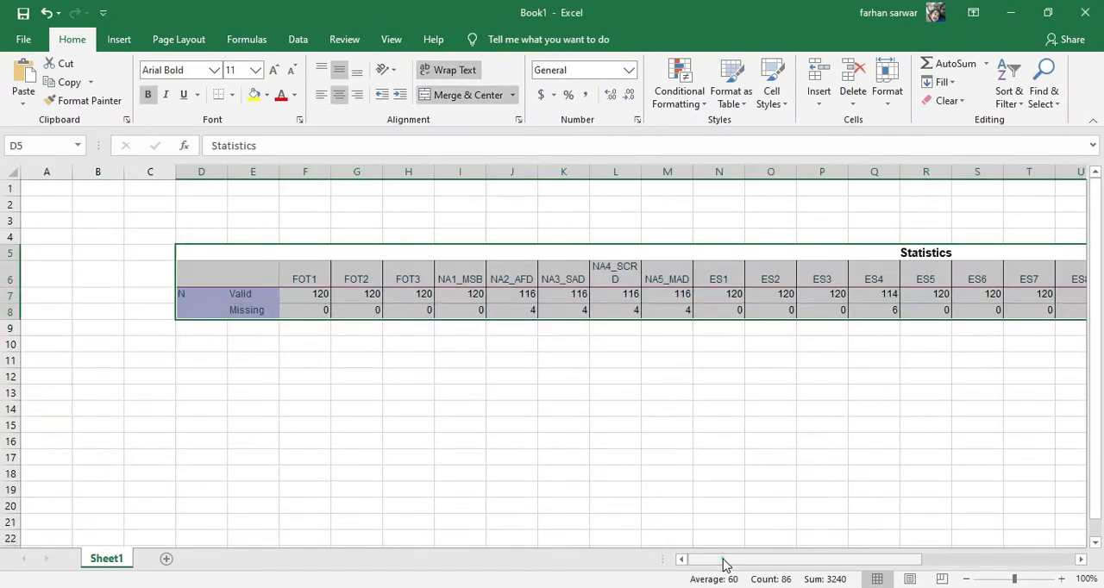
- Delete the columns of variables without missing values: FOT1 to NA1_MSB, ES1 to ES3, ES5 to ES7, ES9 to K3 and K6 to K9
mouse_move(721, 561)
mouse_down()
mouse_move(948, 564)
mouse_move(791, 578)
mouse_move(732, 569)
mouse_up()
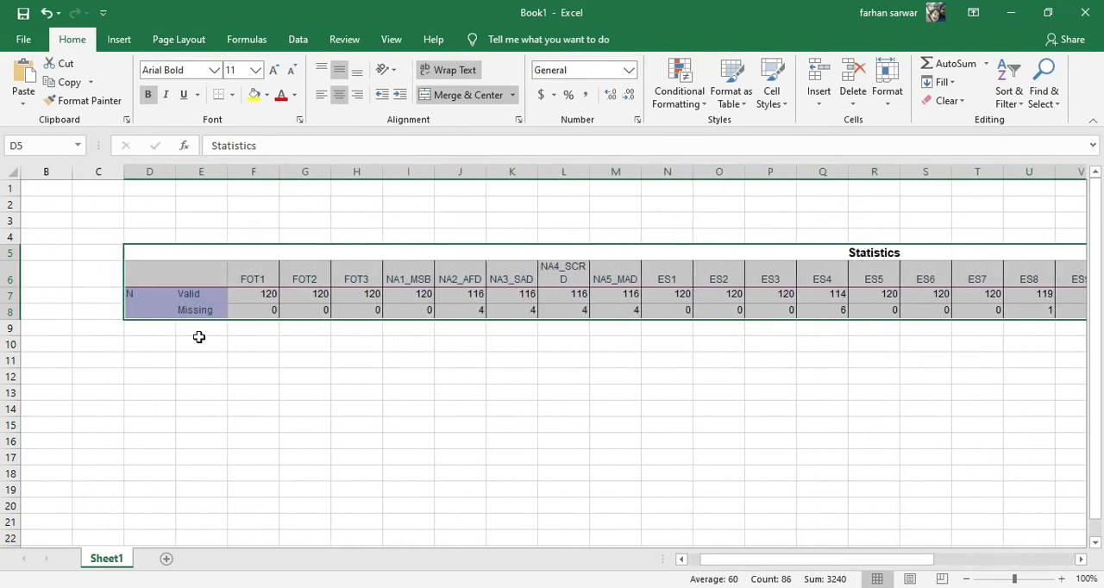
drag(255, 175, 404, 172)
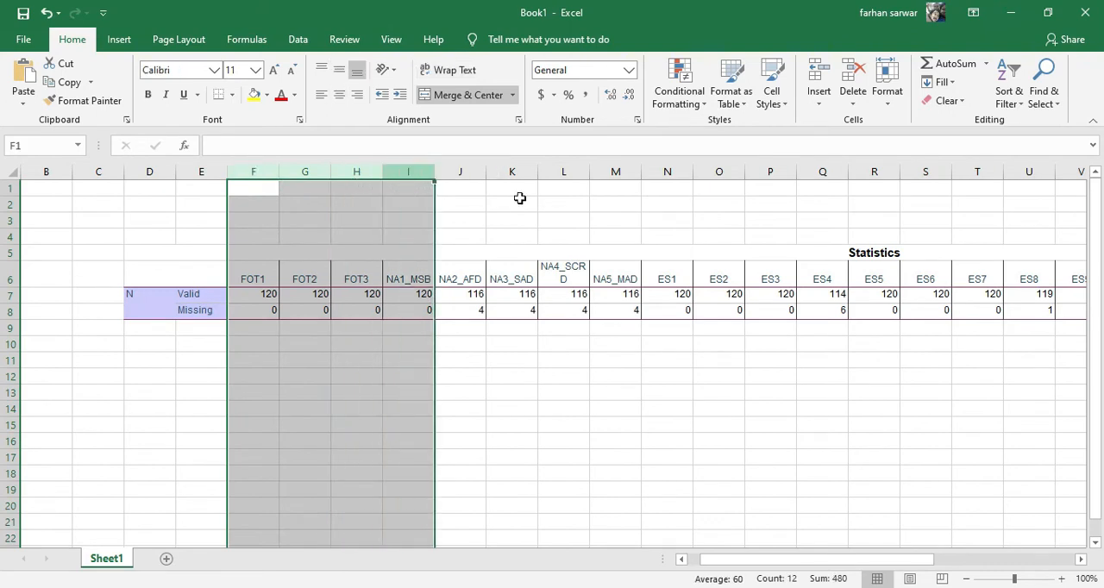
drag(677, 173, 772, 173)
drag(875, 562, 973, 564)
drag(466, 173, 580, 182)
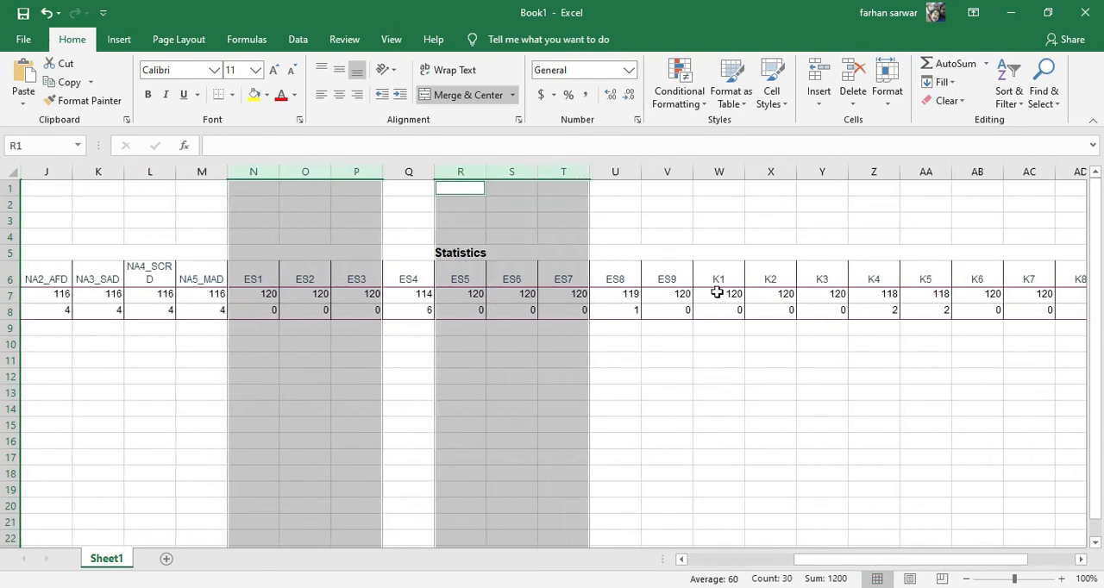
drag(673, 173, 828, 174)
drag(985, 170, 1012, 170)
drag(1002, 564, 1057, 560)
drag(867, 173, 917, 173)
right_click(819, 171)
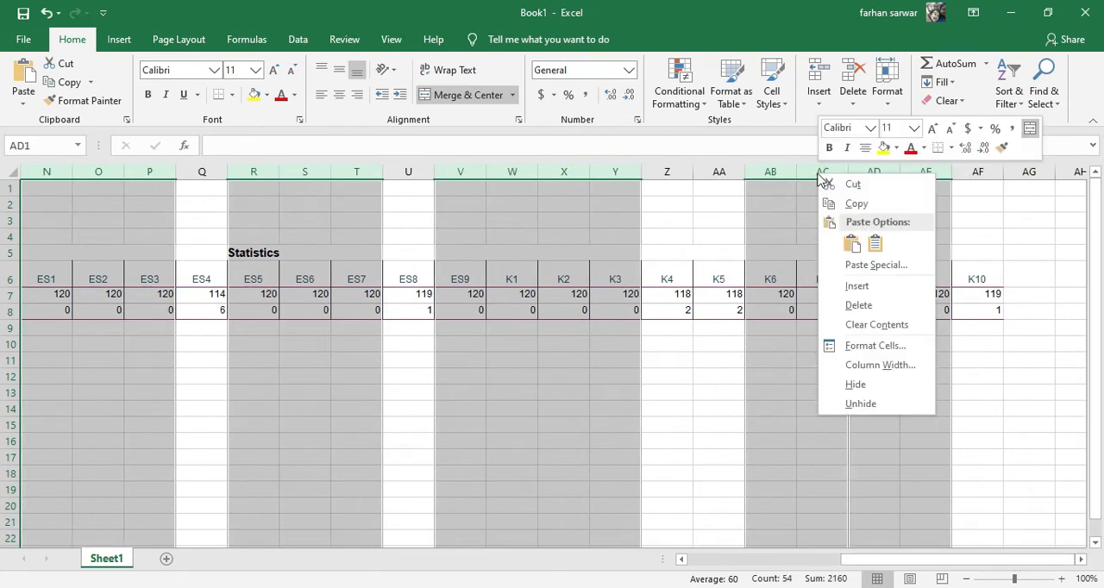
click(869, 300)
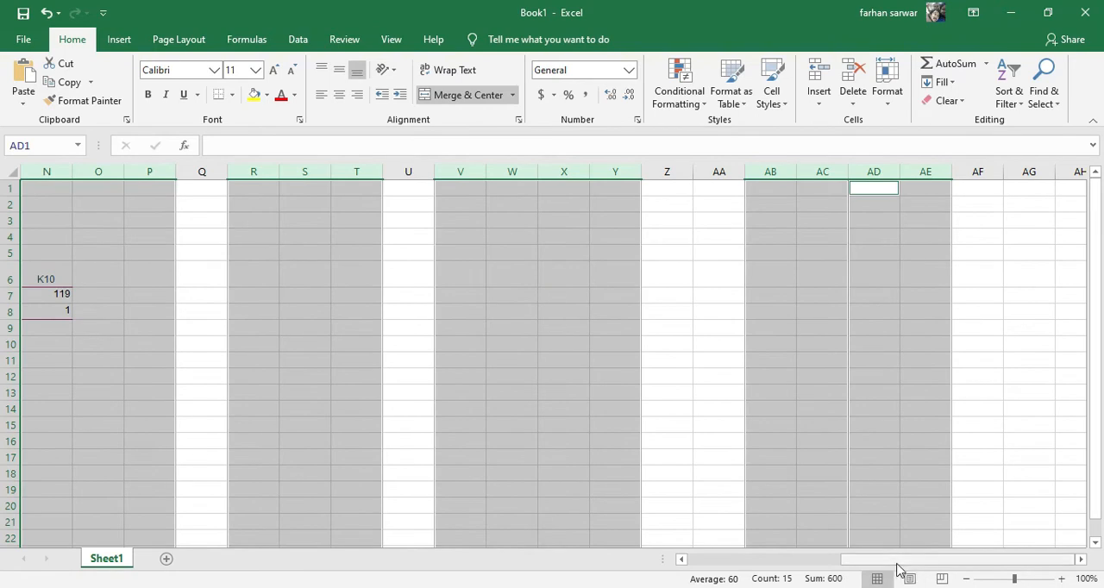
- Review the missing counts of the remaining variables in the pasted table, from NA2_AFD to K10
drag(899, 562, 715, 564)
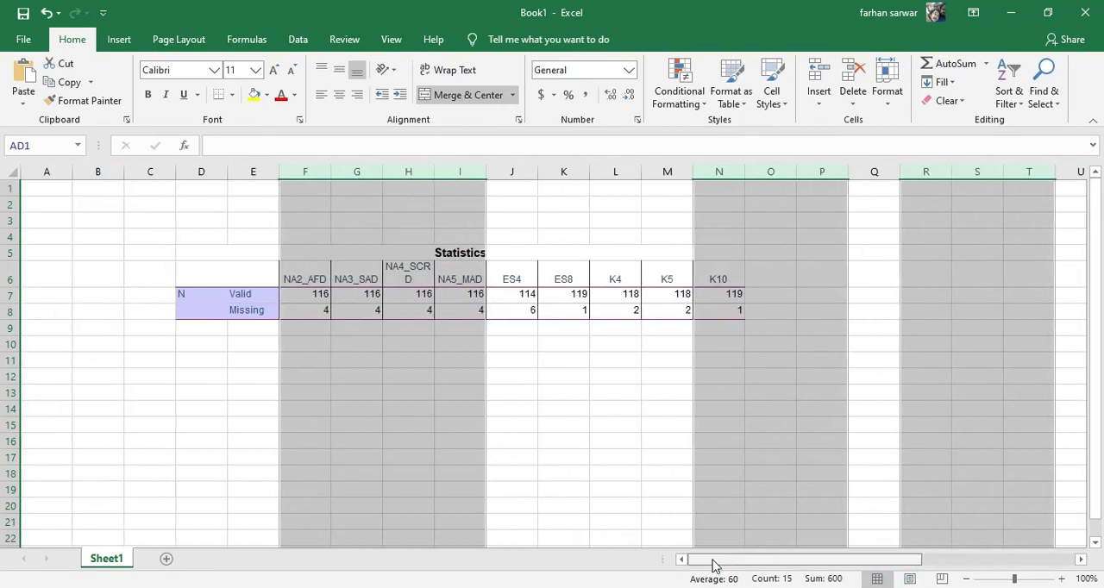
click(335, 327)
click(465, 310)
click(552, 311)
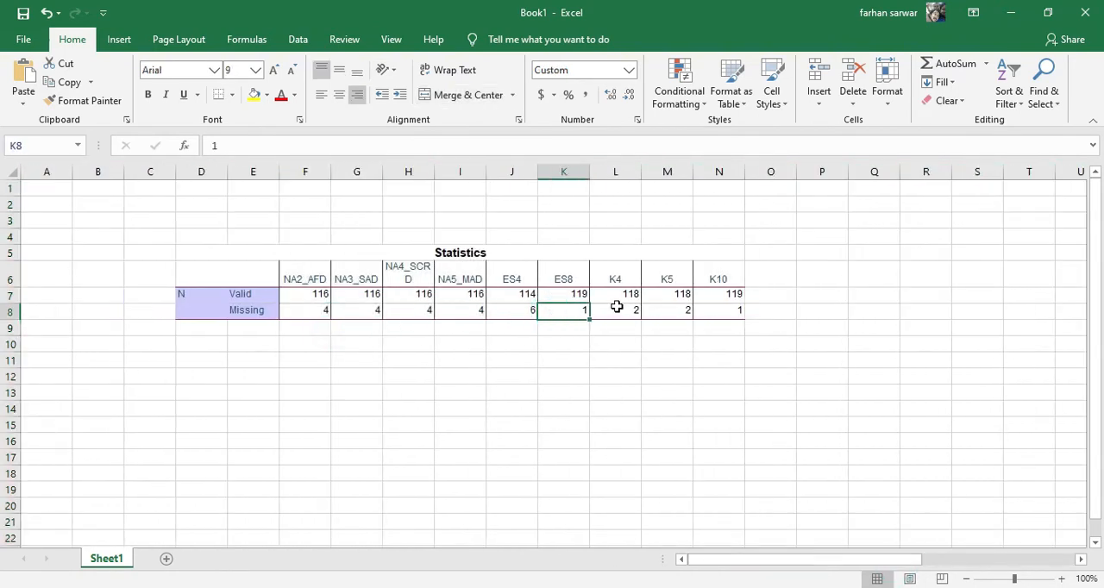
click(699, 314)
click(305, 311)
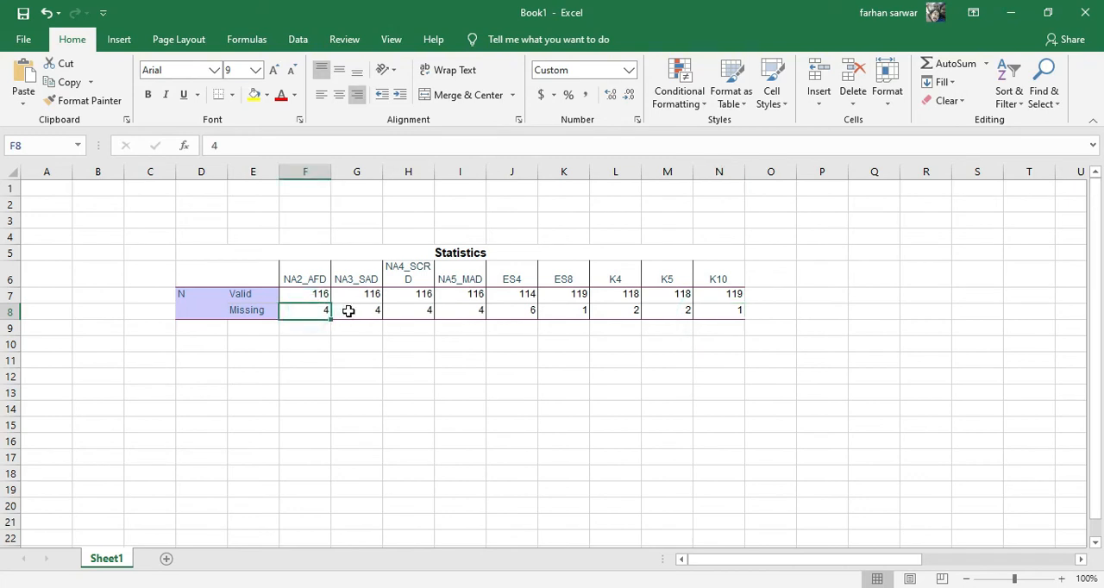
- Go through the Missing row cell by cell and compare the counts of the NA, ES and K variables
click(349, 311)
click(405, 310)
click(457, 312)
click(565, 312)
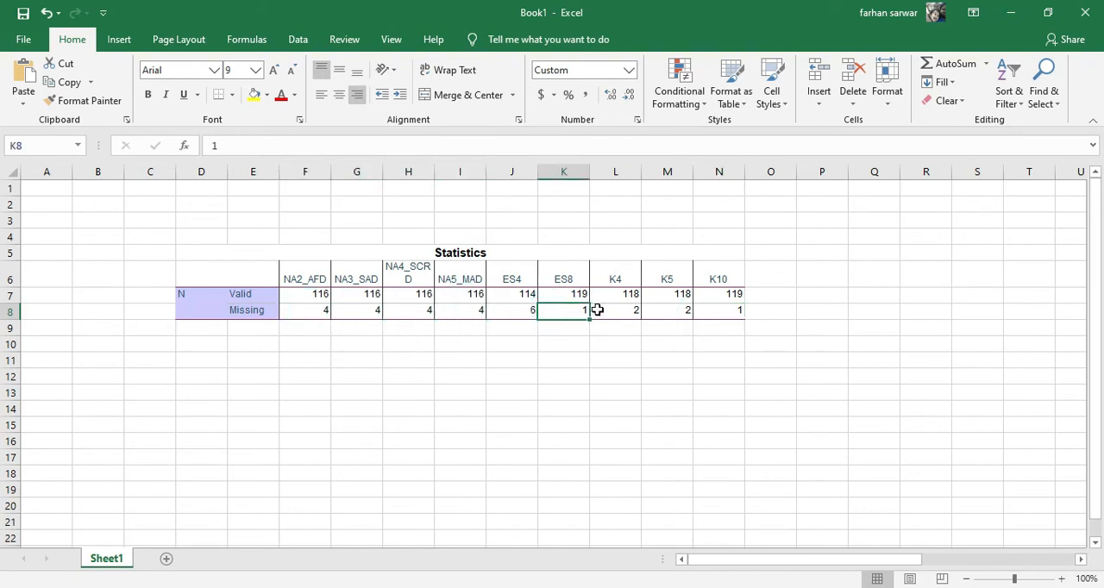
click(620, 312)
click(663, 314)
click(714, 314)
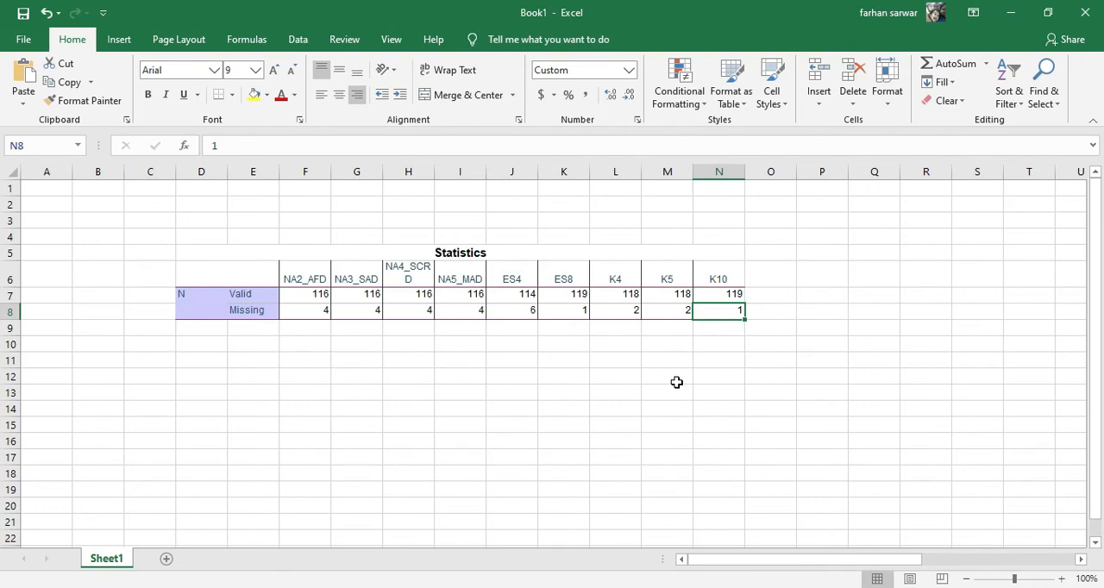
click(312, 312)
click(360, 312)
click(404, 311)
click(463, 312)
click(507, 315)
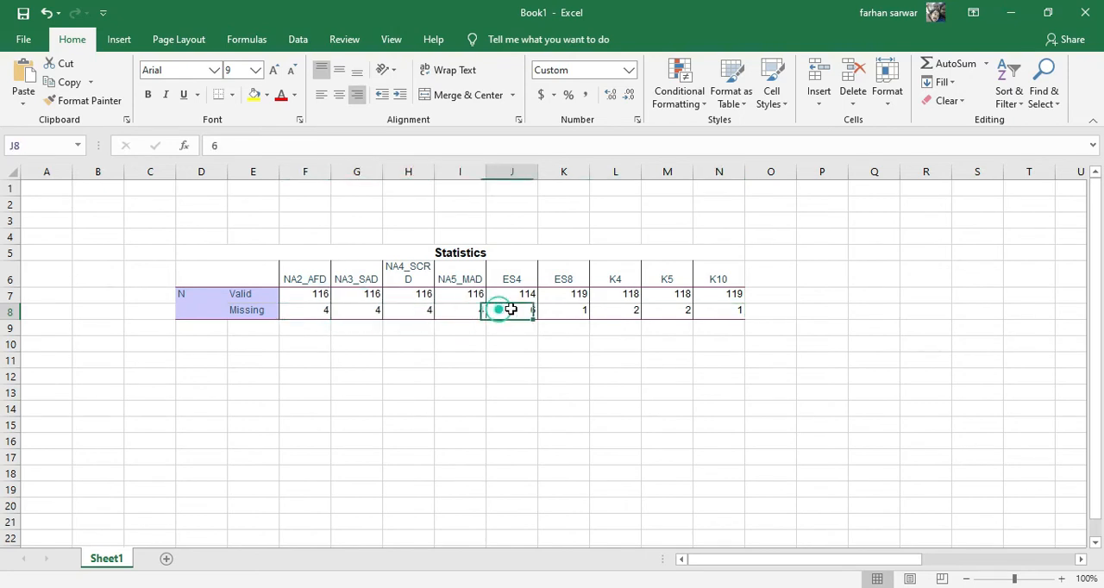
click(547, 311)
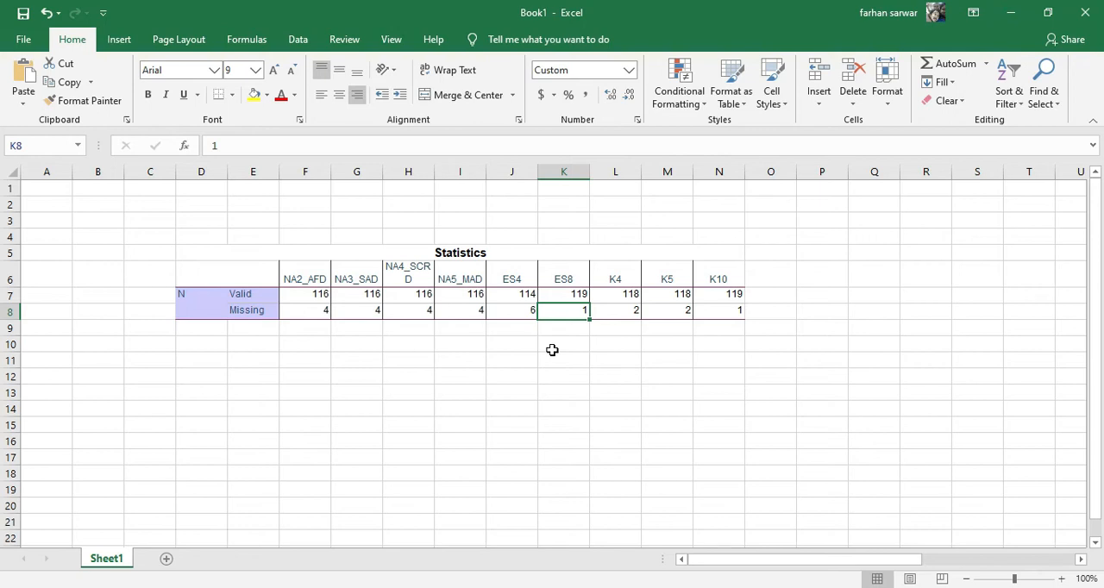
click(306, 312)
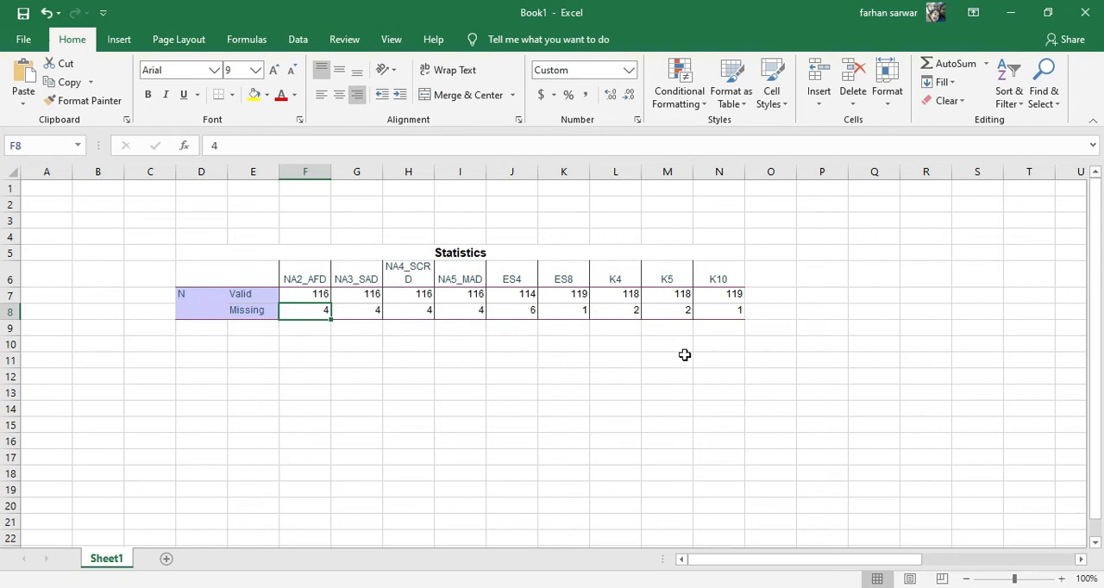
- Switch to the SPSS Data Editor, start Replace Missing Values and add NA2_AFD as a new series-mean variable
click(302, 274)
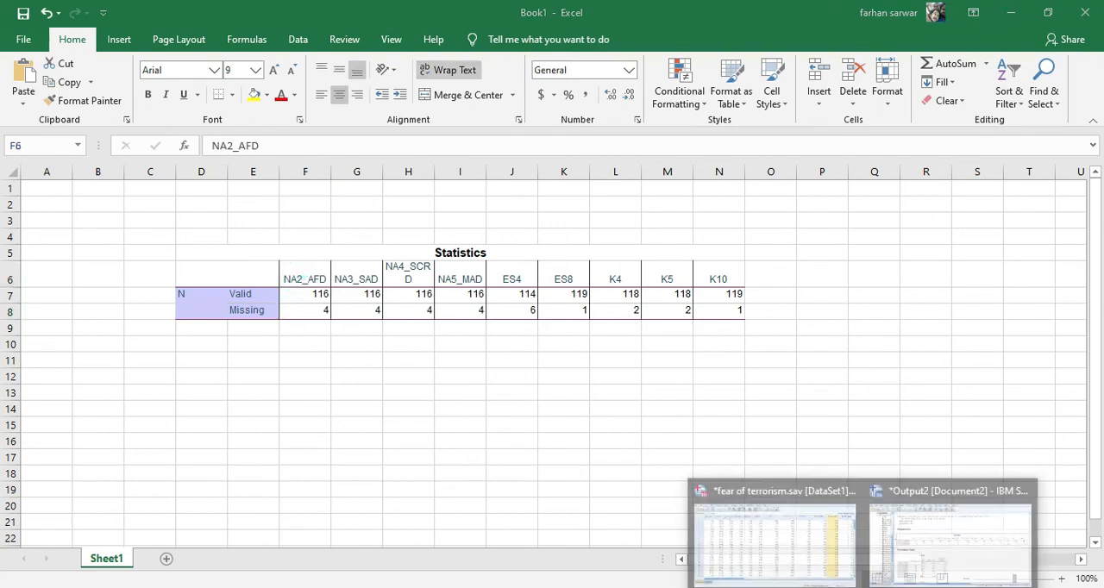
click(772, 537)
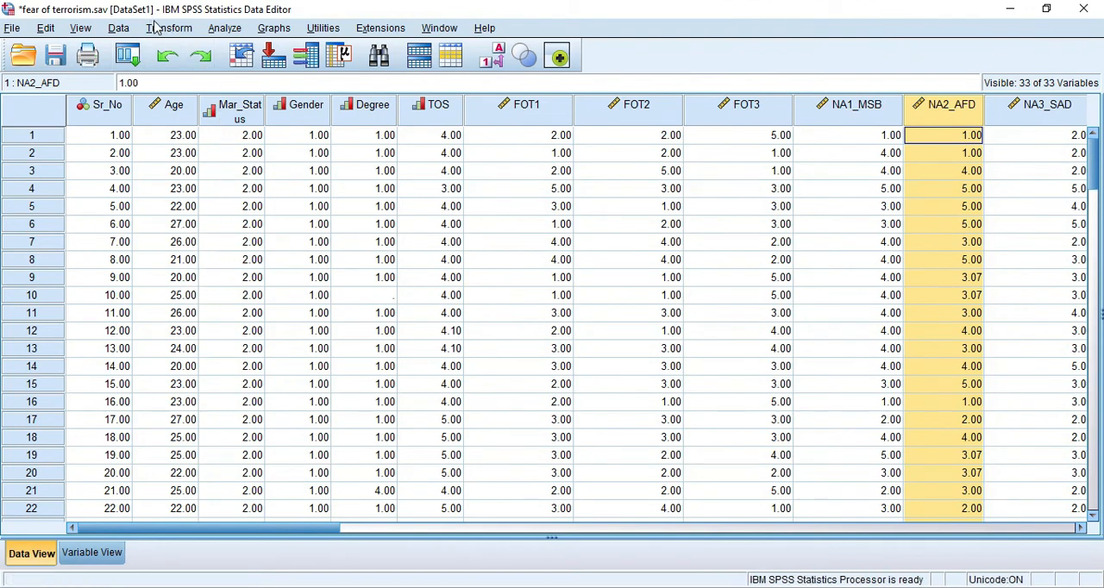
click(163, 31)
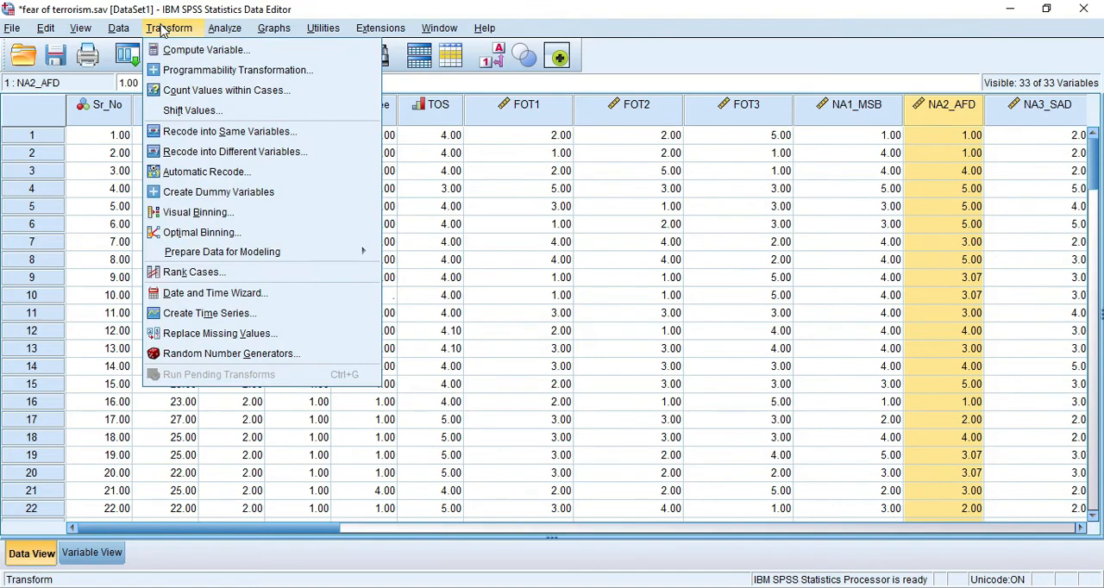
click(209, 339)
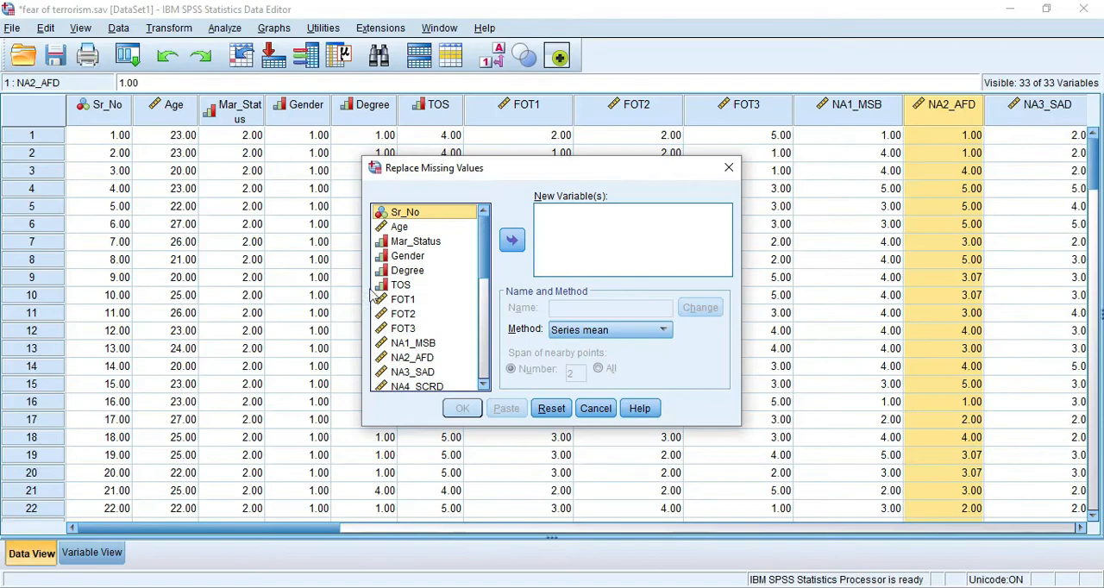
click(414, 357)
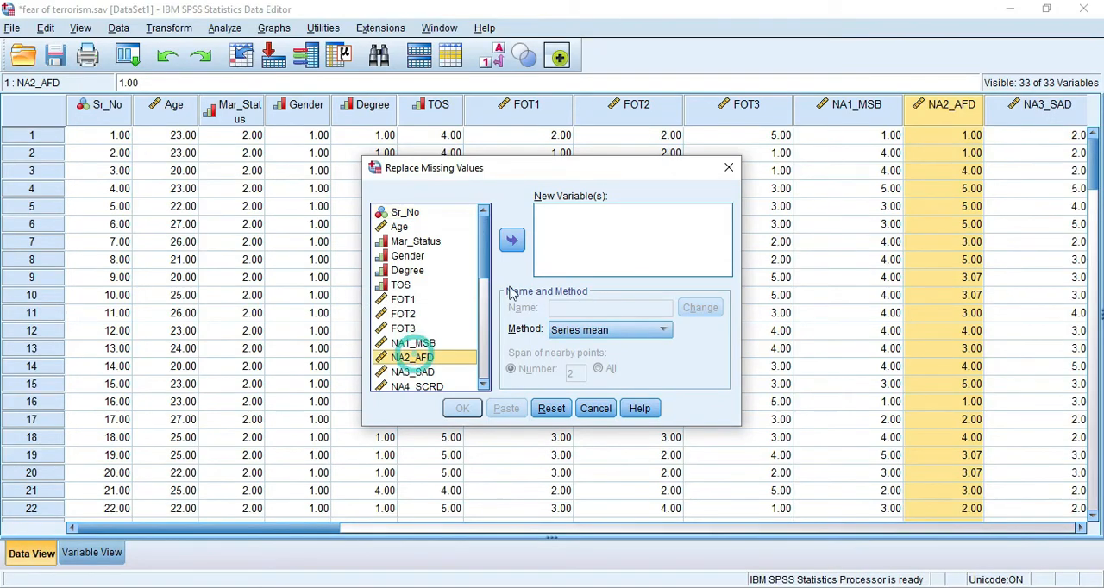
click(511, 240)
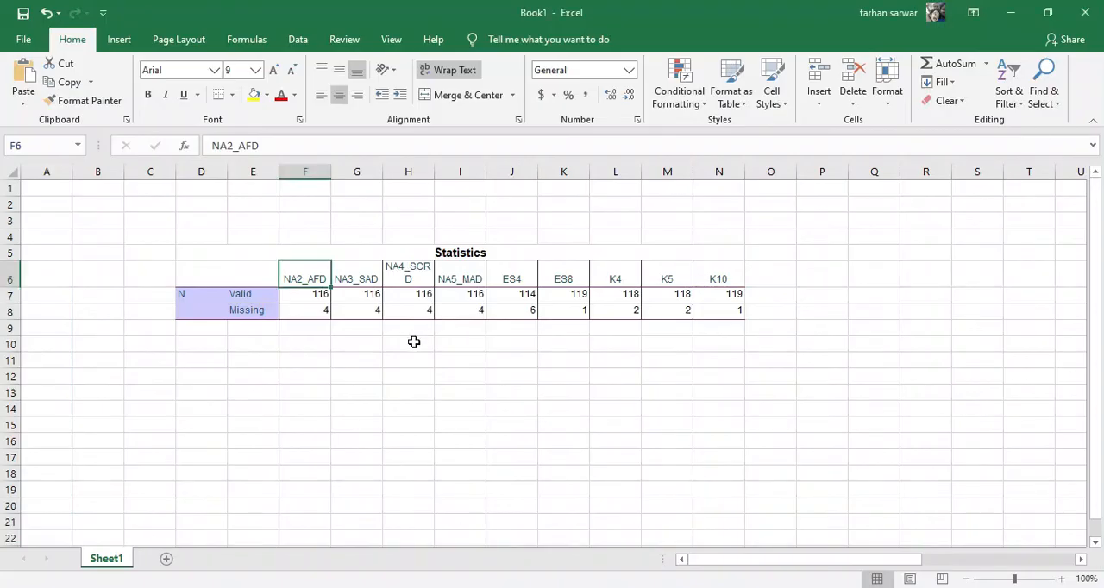
- Add NA3_SAD, NA4_SCRD and NA5_MAD to the new variables, checking the names against the Excel table
click(357, 278)
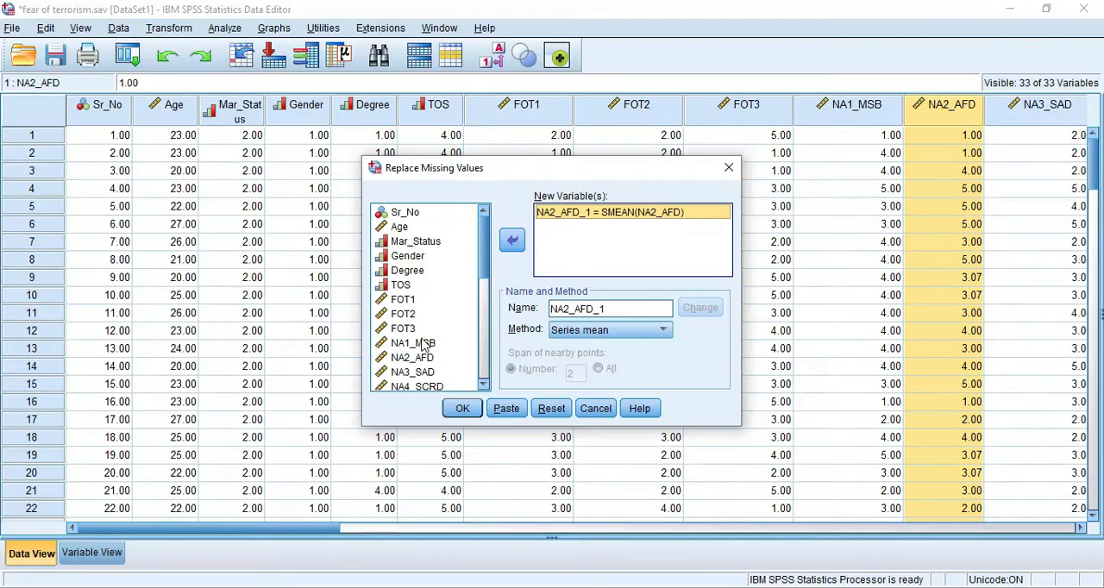
click(412, 371)
click(512, 240)
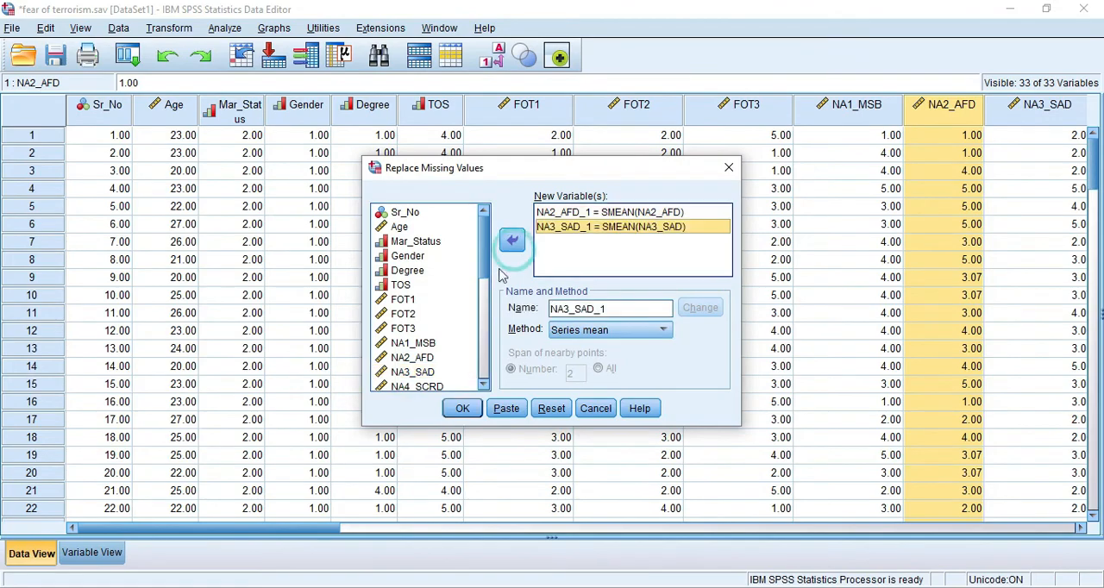
key(alt+Tab)
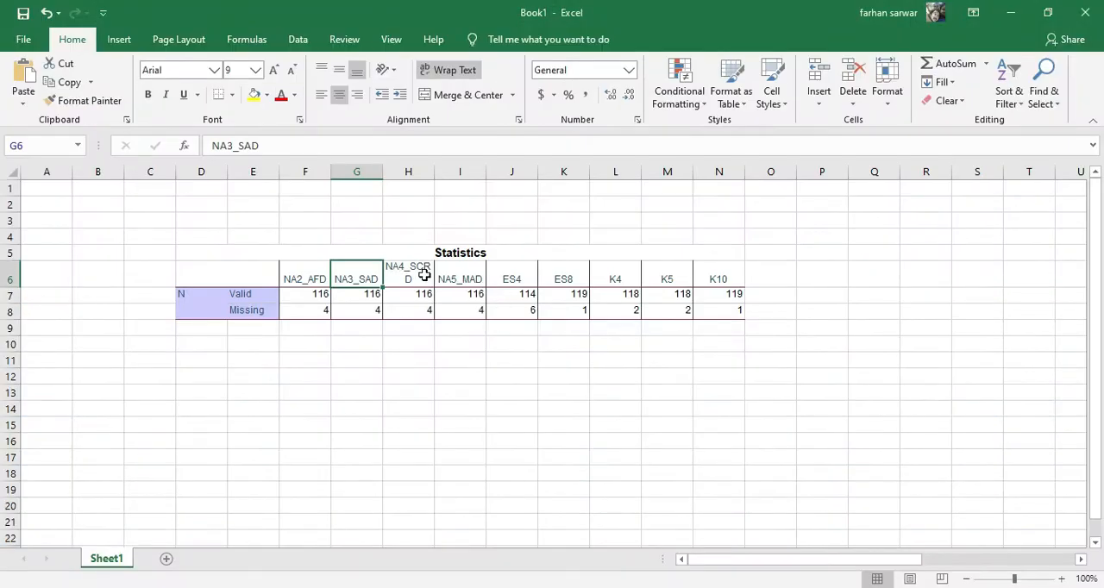
key(alt+Tab)
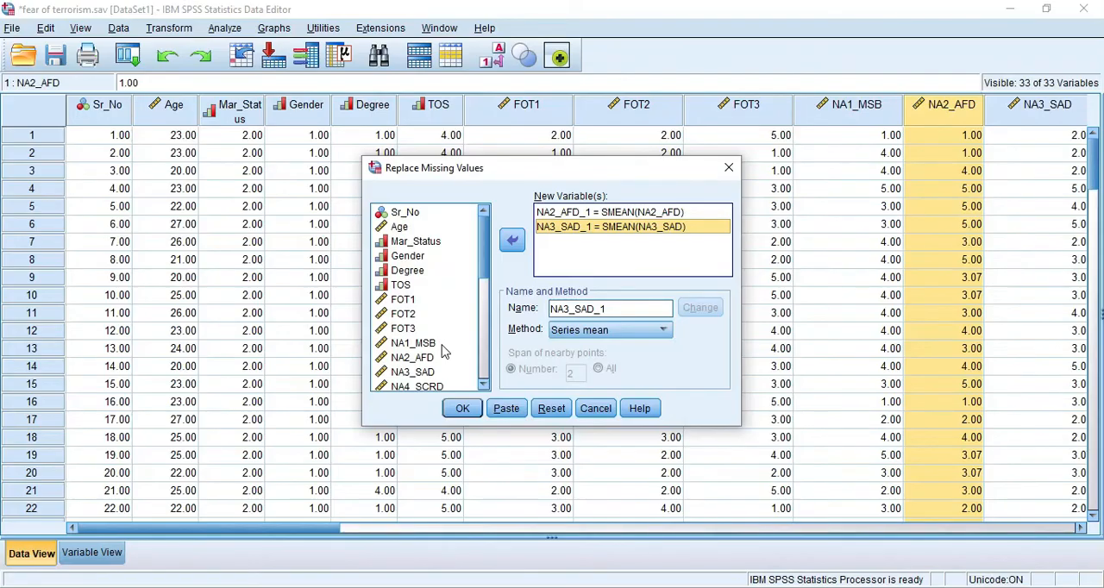
click(413, 386)
click(512, 241)
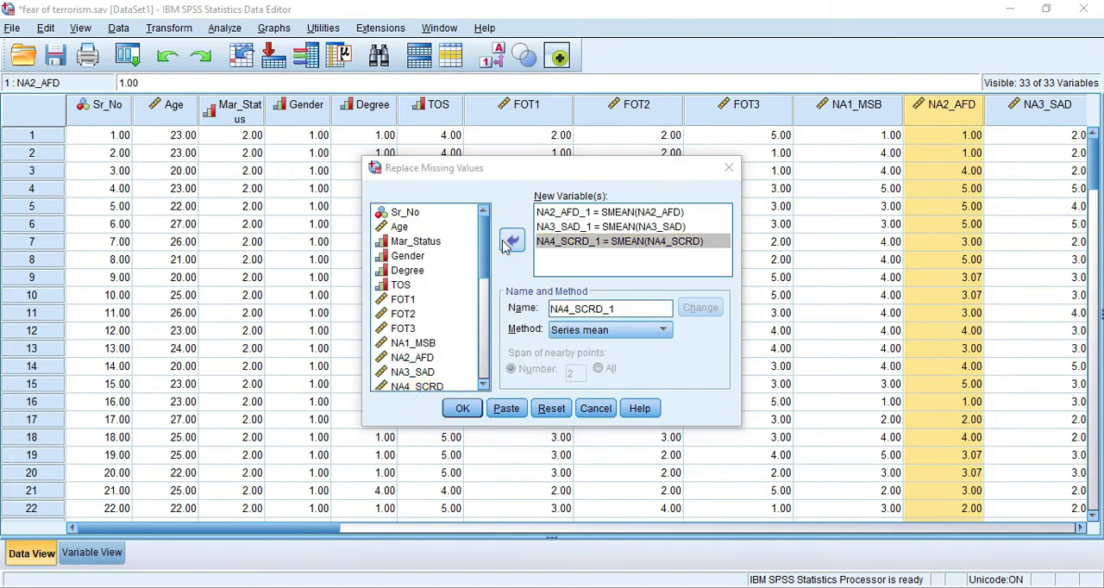
key(alt+Tab)
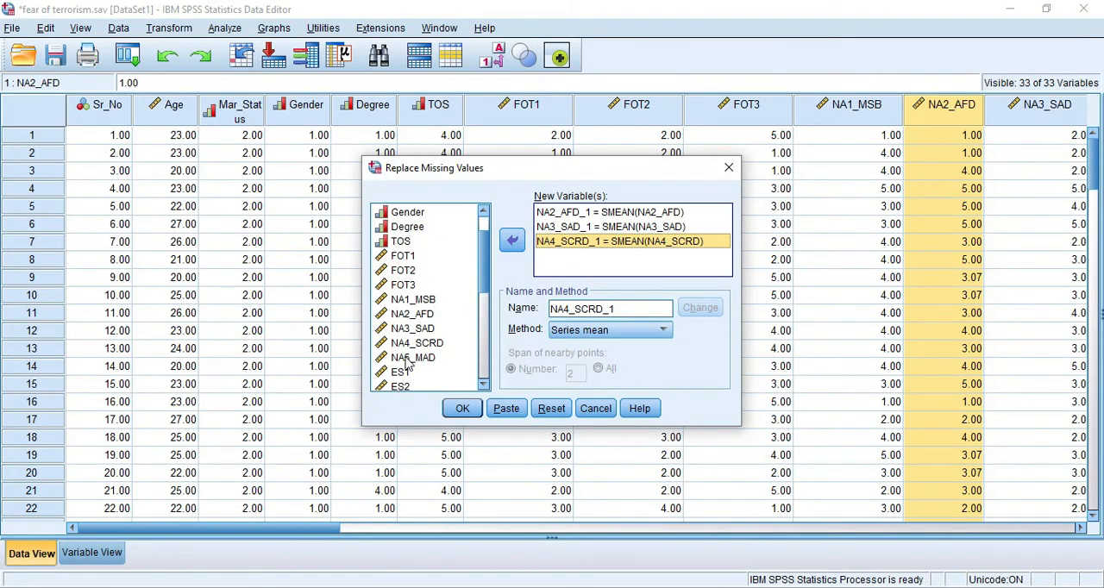
click(412, 357)
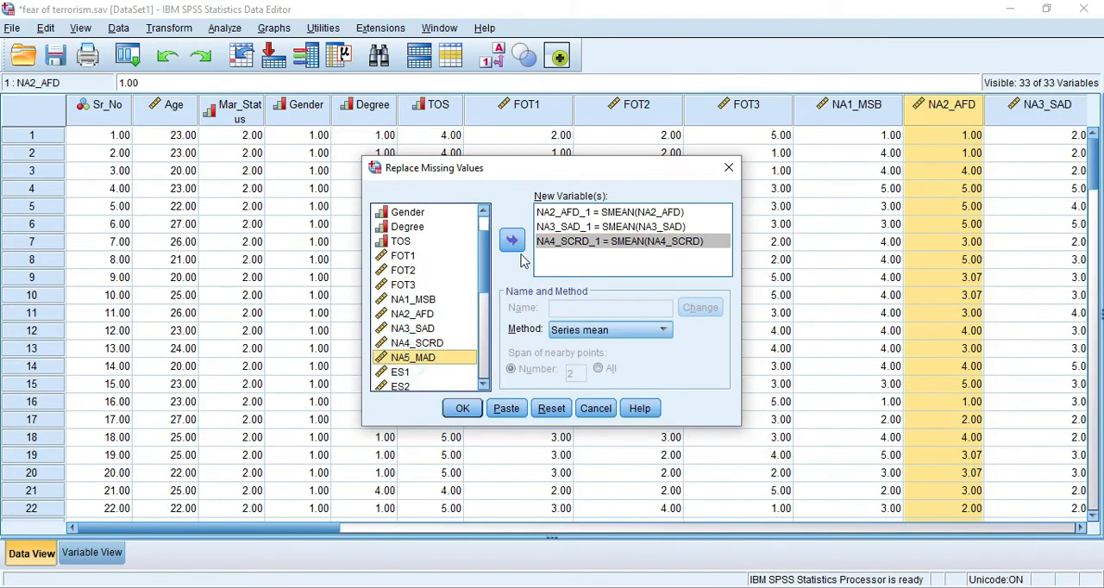
click(511, 241)
- Check the next names in the Excel table and add ES4 and ES8 to the new variables
key(alt+Tab)
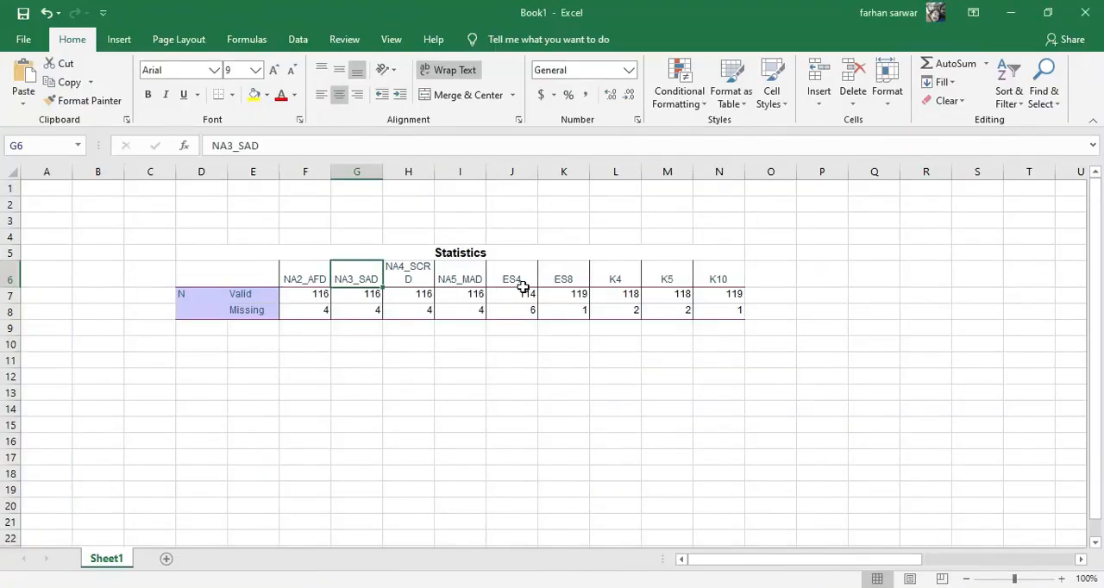
key(alt+Tab)
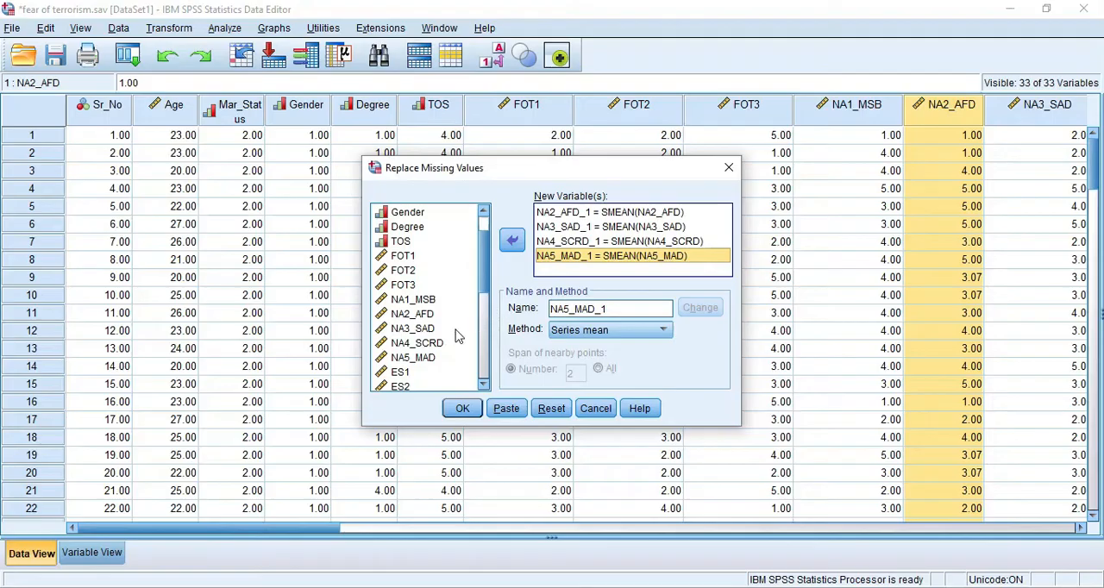
double_click(403, 329)
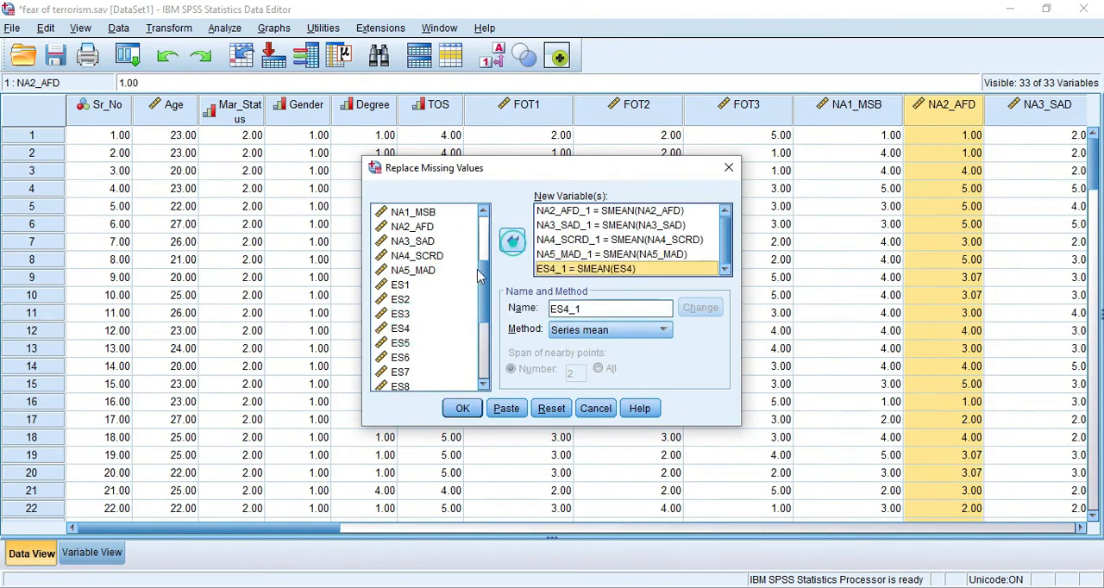
double_click(401, 386)
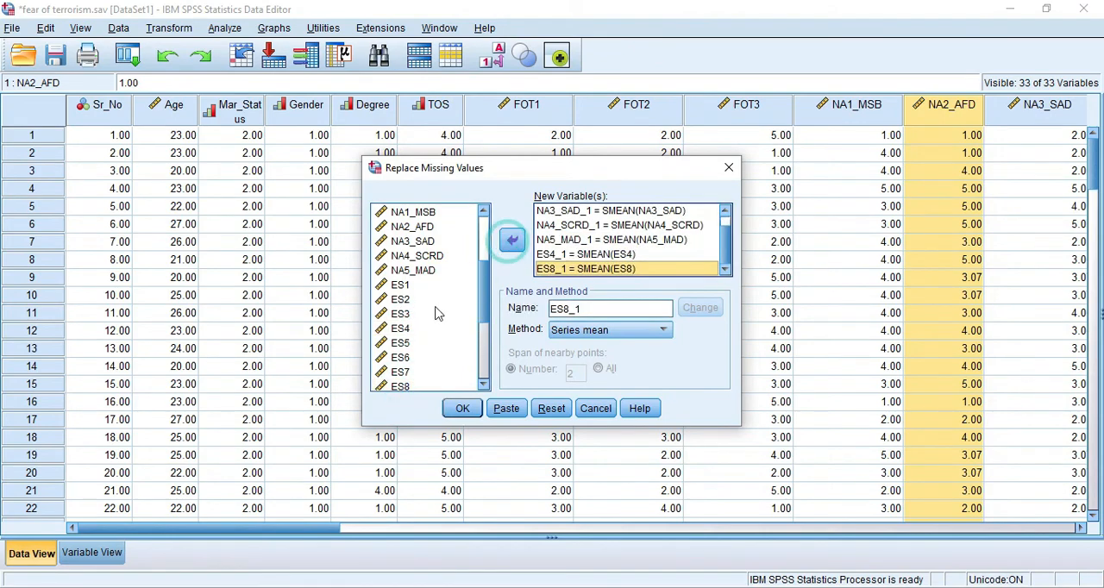
scroll(437, 315, down, 3)
- Check the remaining names in the Excel table and add K4, K5 and K10 to the new variables
key(alt+Tab)
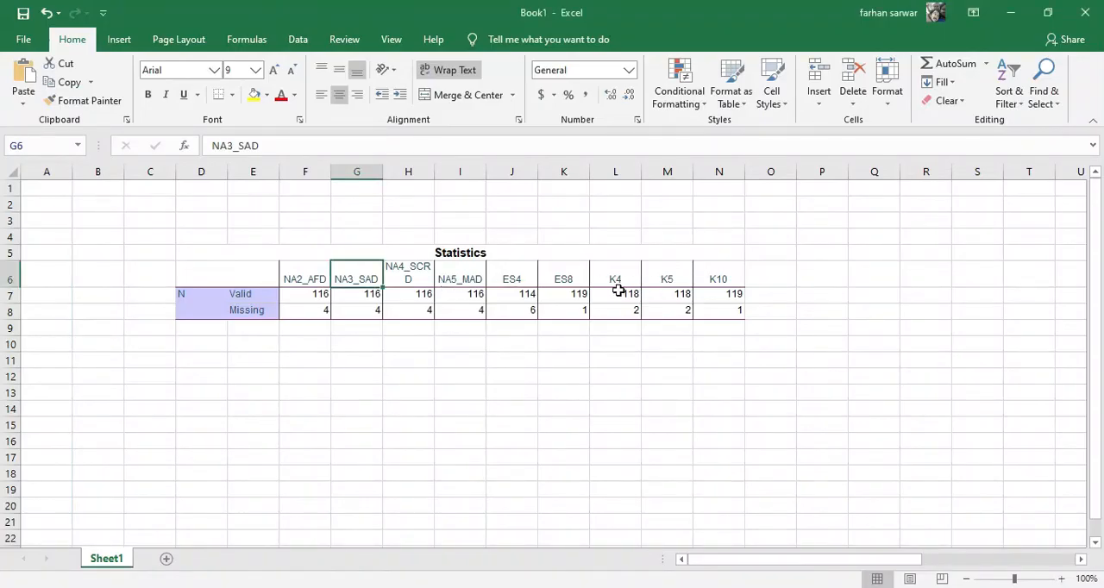
key(alt+Tab)
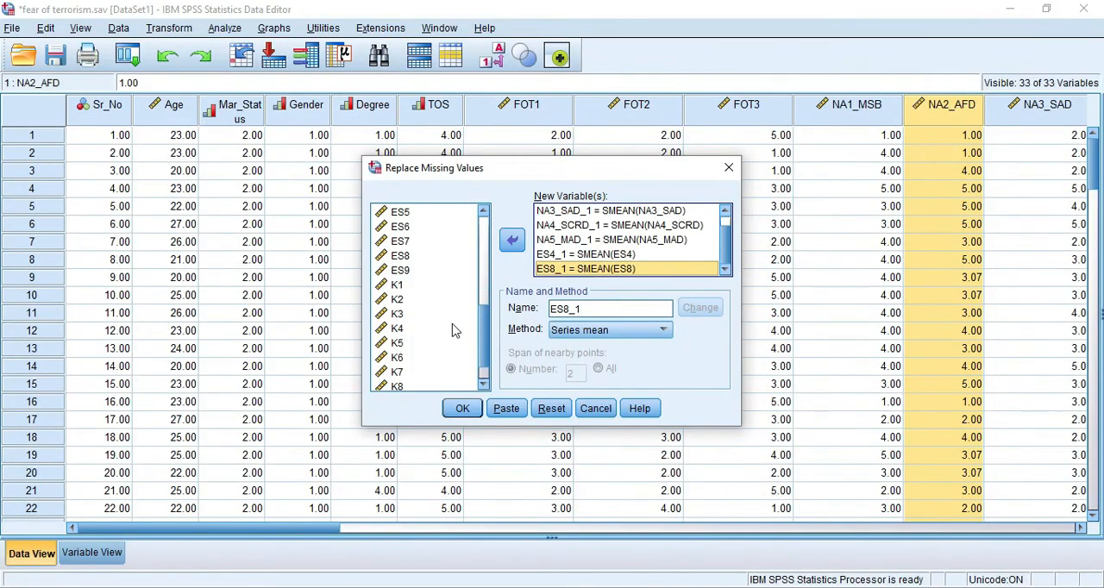
double_click(396, 328)
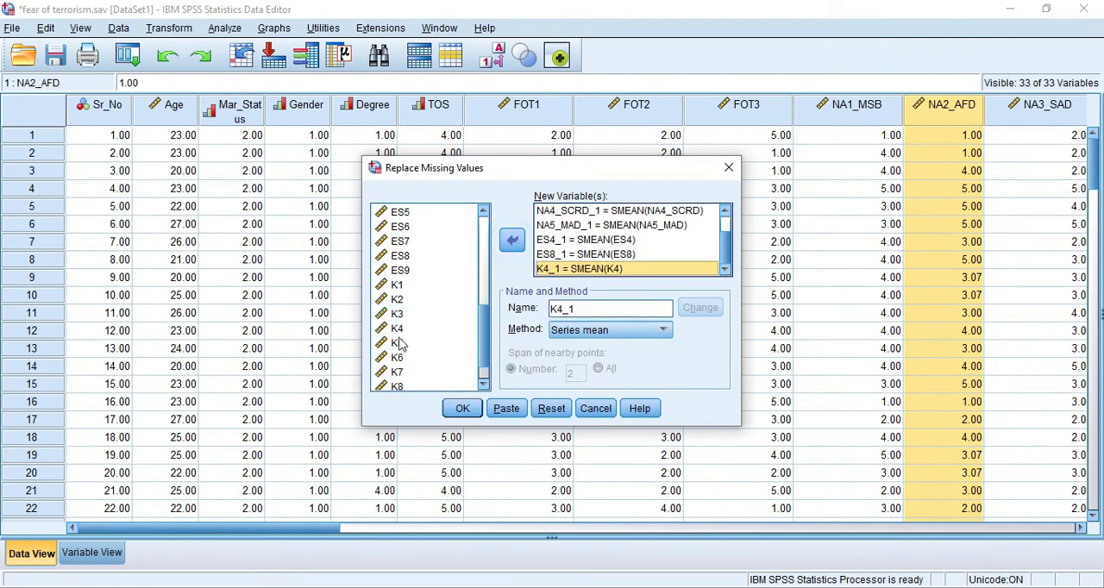
click(396, 342)
double_click(398, 340)
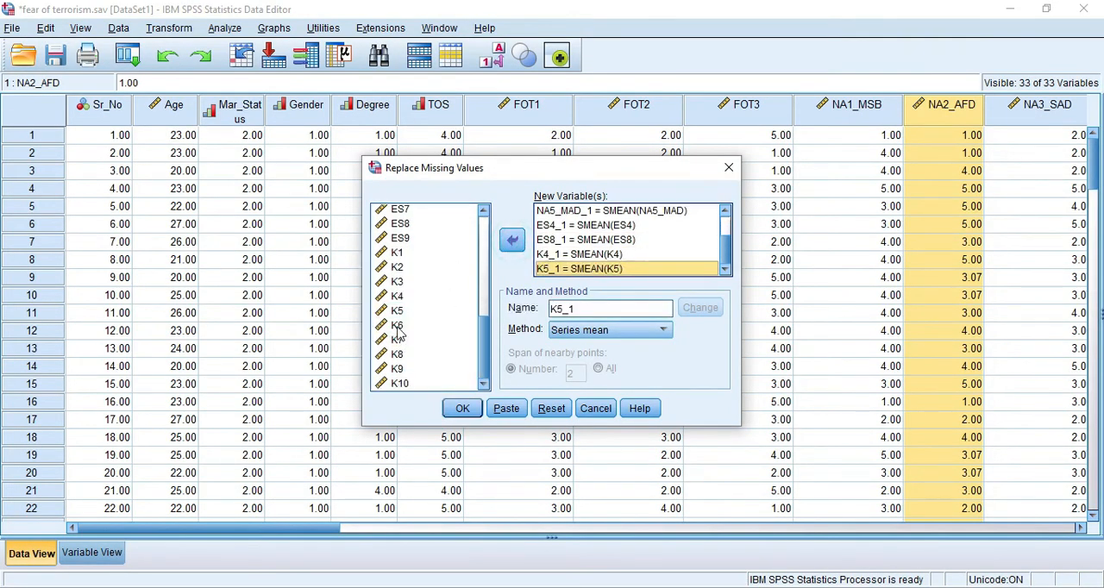
double_click(400, 382)
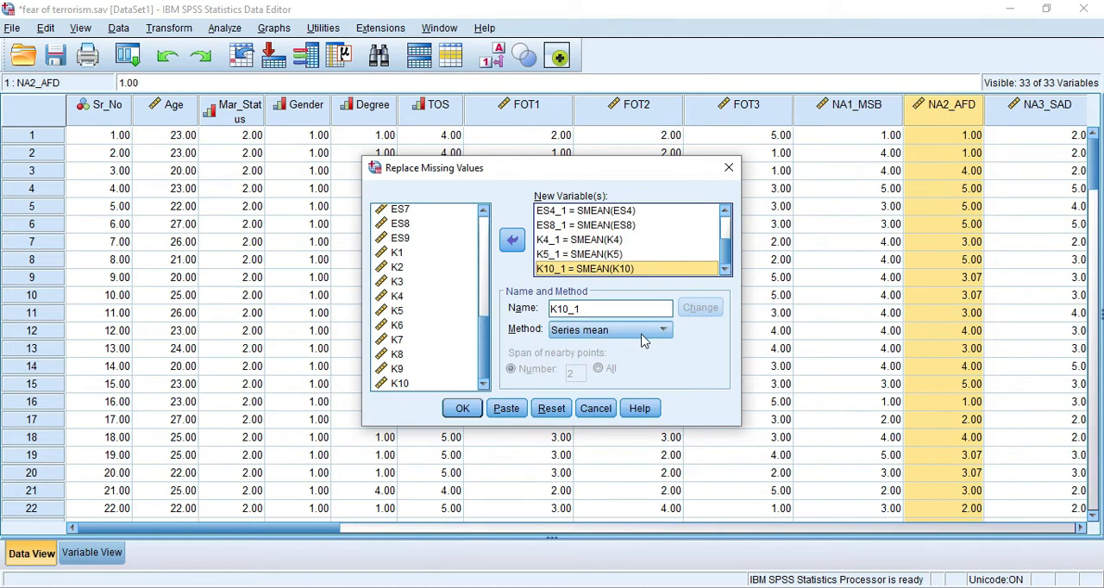
- Keep Series mean as the method for K10 and name its replacement variable K10, matching the original variable
click(642, 332)
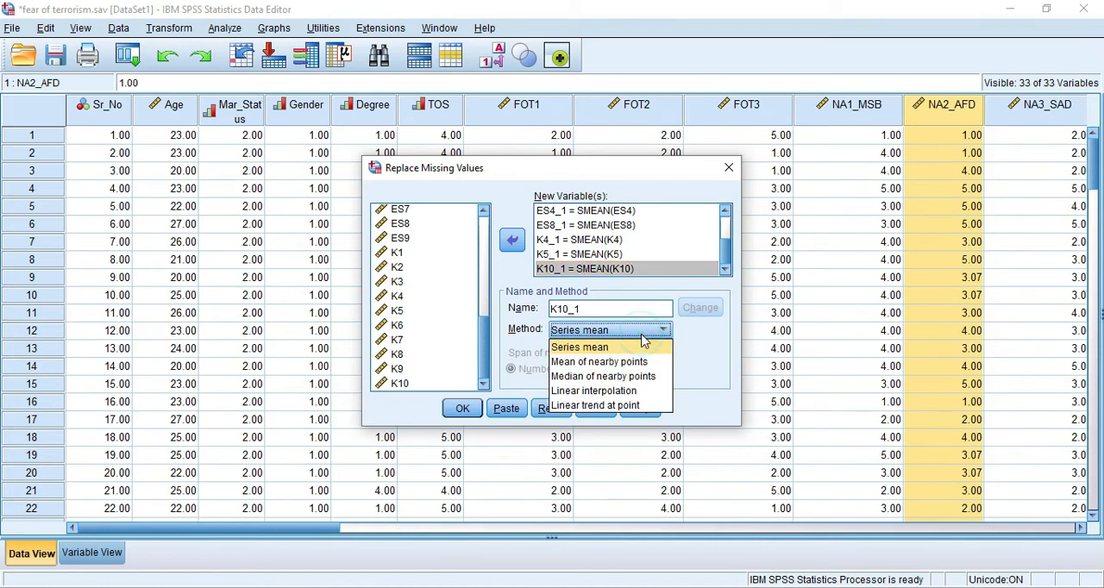
click(597, 350)
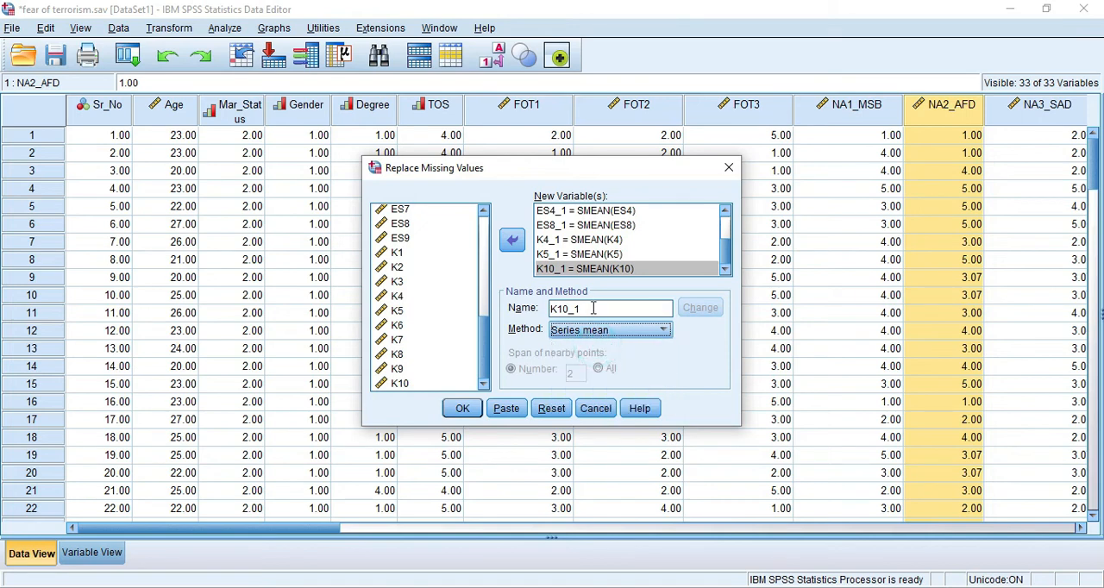
double_click(594, 309)
key(BackSpace)
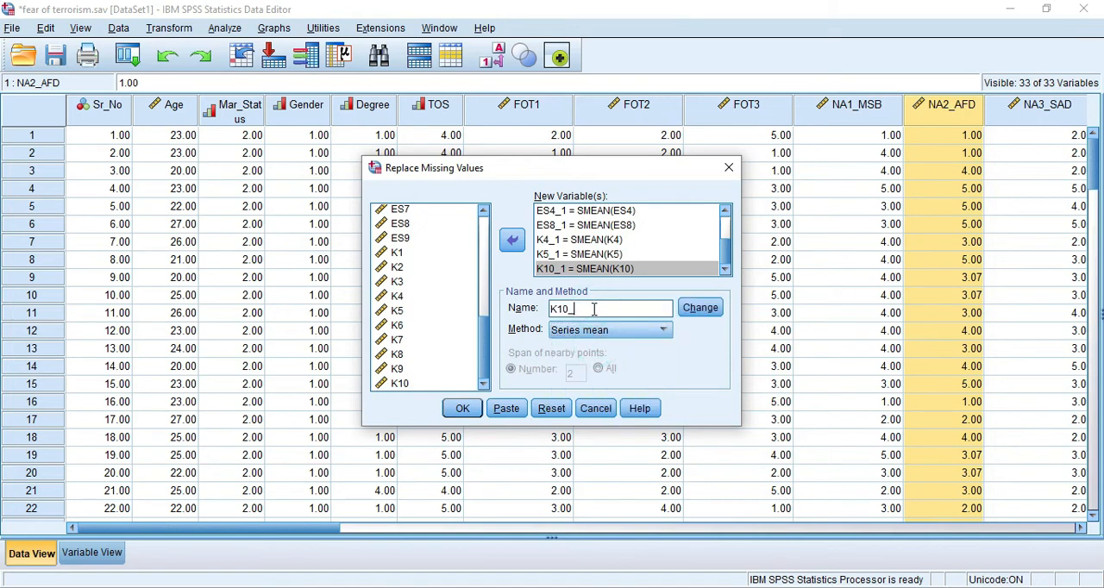
click(698, 310)
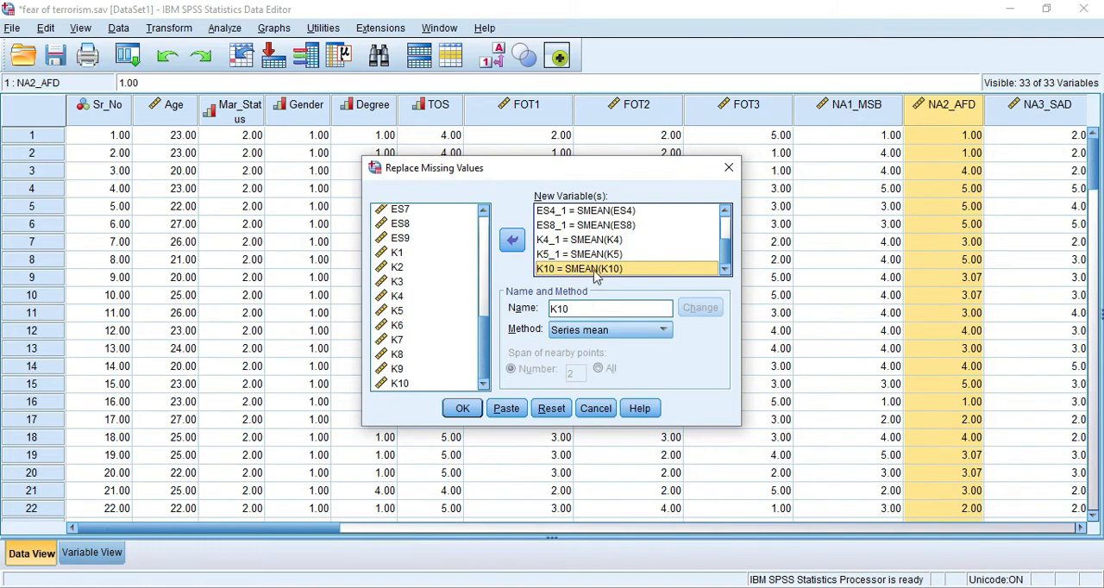
click(462, 411)
click(573, 326)
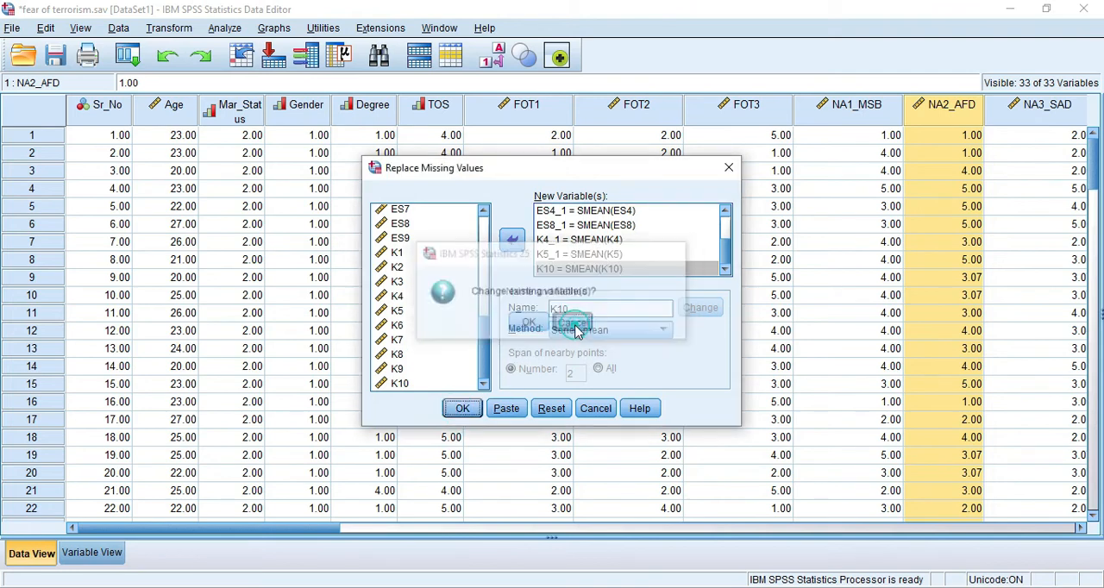
- Try to rename the replacement variables for K5 and K4 as K5 and K4, matching their originals
click(576, 268)
click(576, 253)
double_click(576, 307)
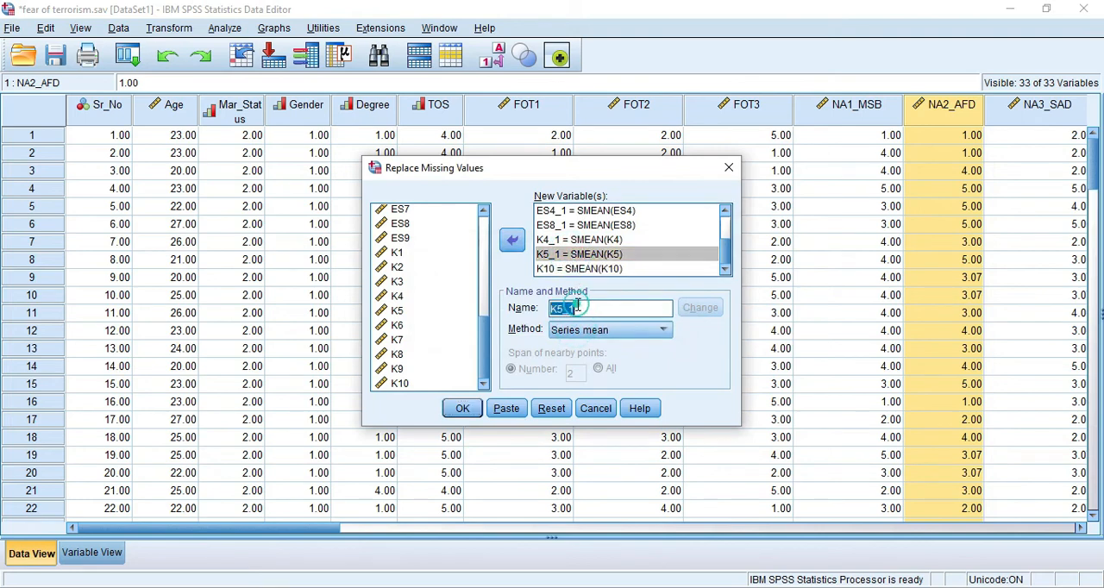
click(577, 307)
key(BackSpace)
key(BackSpace)
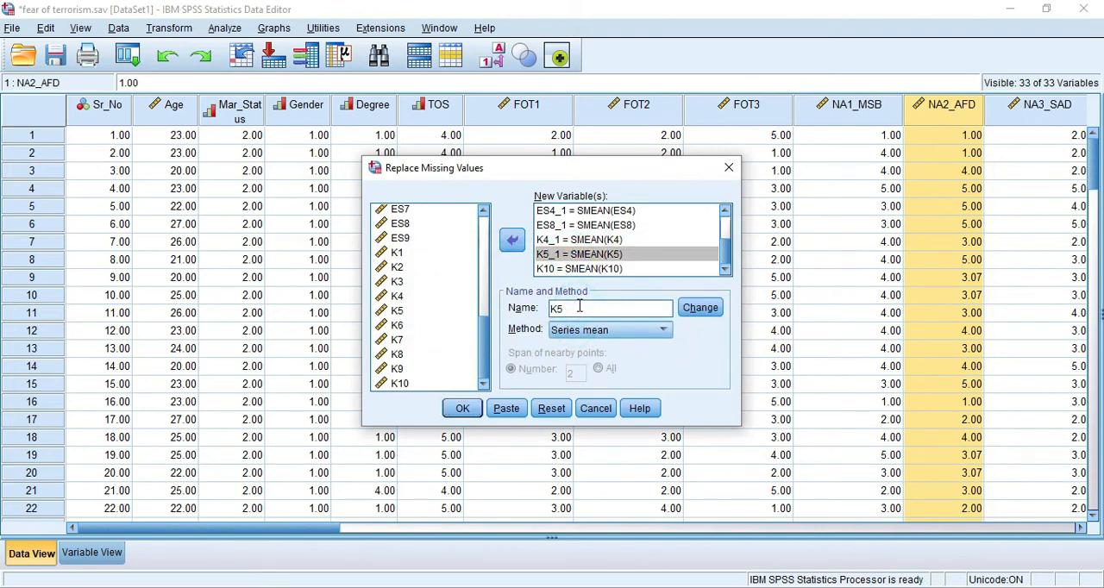
click(566, 240)
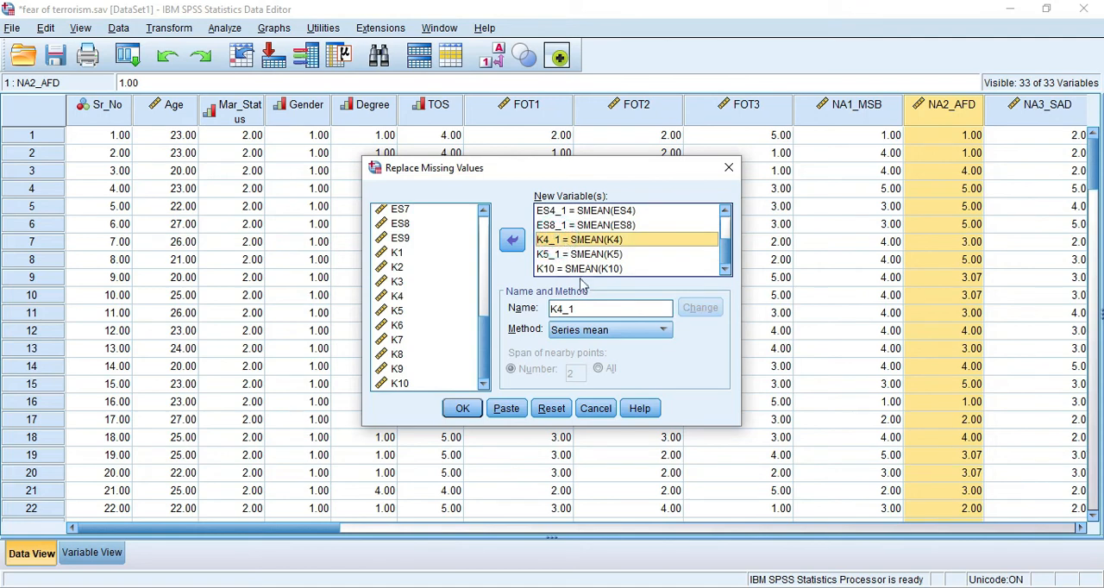
double_click(593, 308)
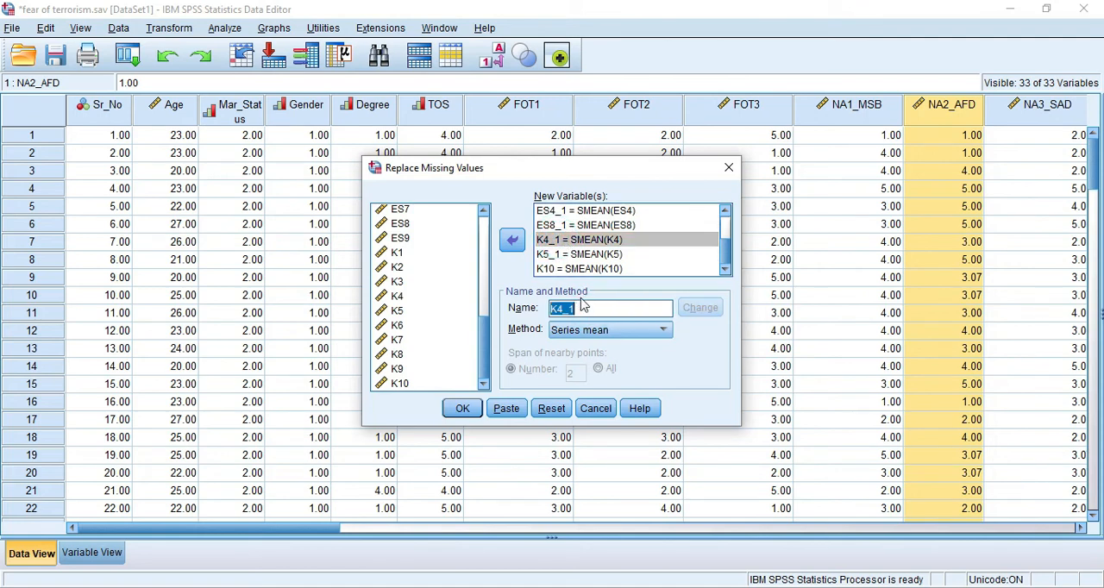
click(589, 308)
key(BackSpace)
key(BackSpace)
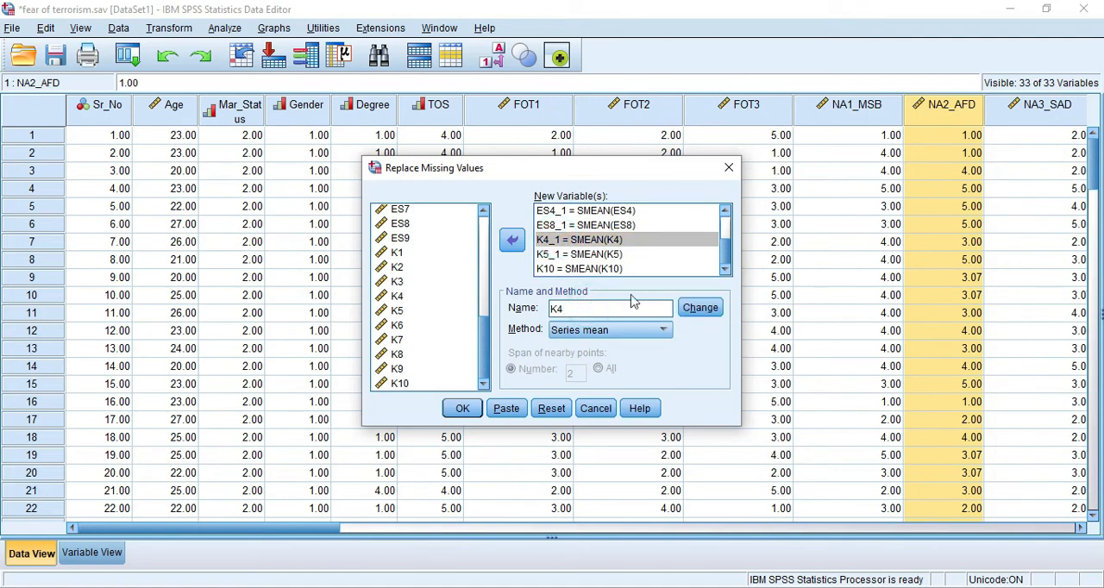
- Try to rename the replacement variables for ES8 and ES4 as ES8 and ES4
click(565, 225)
double_click(595, 308)
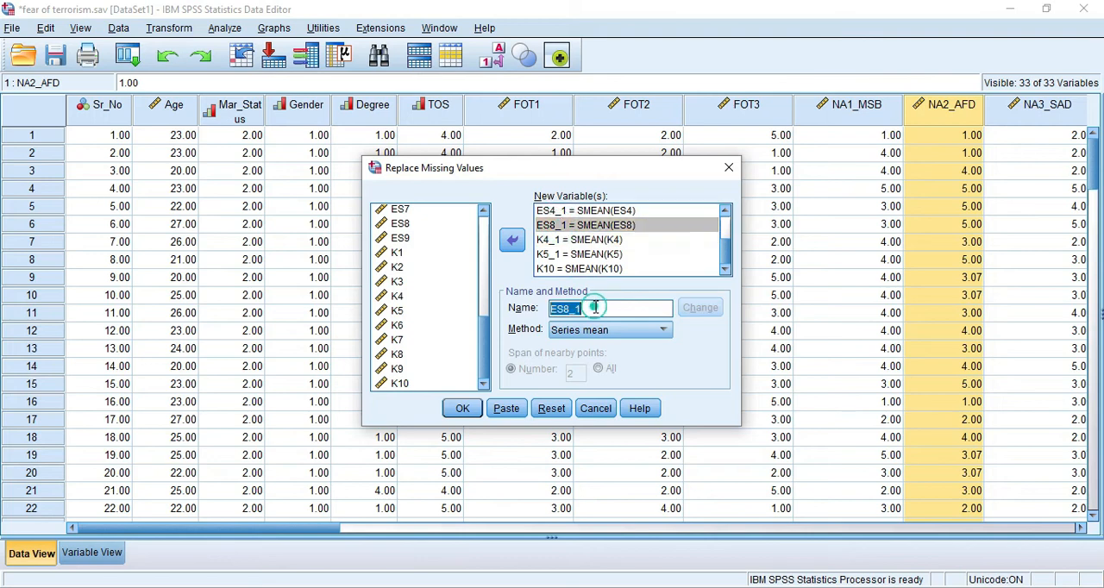
click(595, 308)
key(BackSpace)
key(BackSpace)
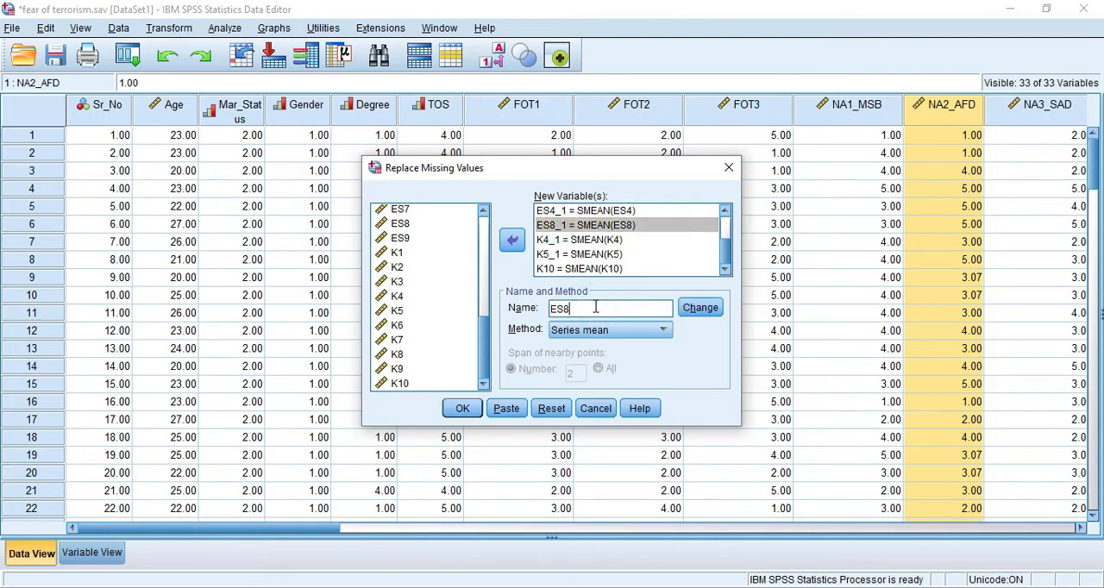
click(586, 211)
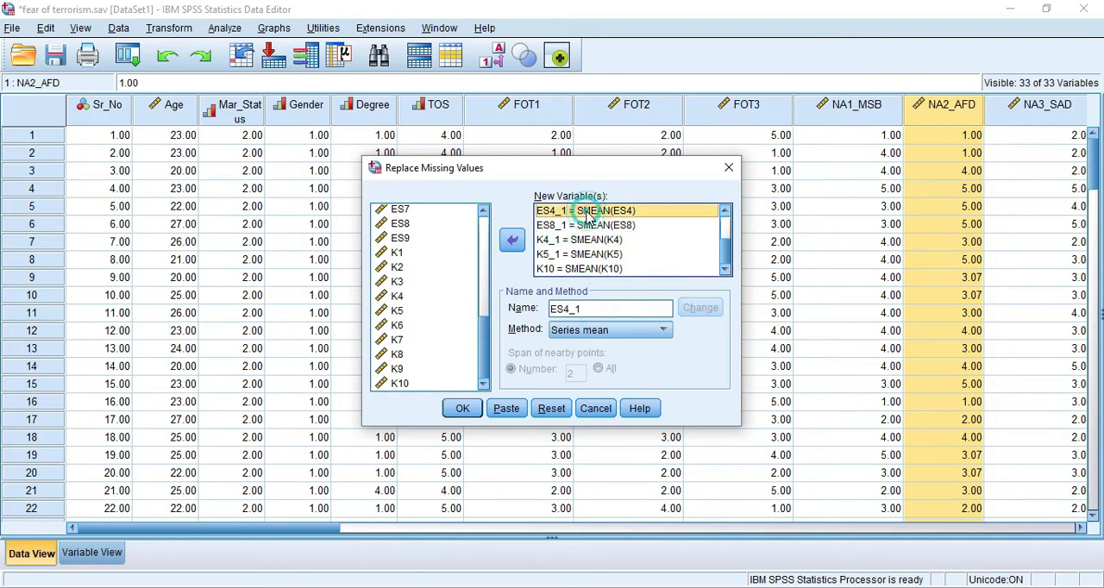
double_click(602, 308)
click(604, 308)
key(BackSpace)
key(BackSpace)
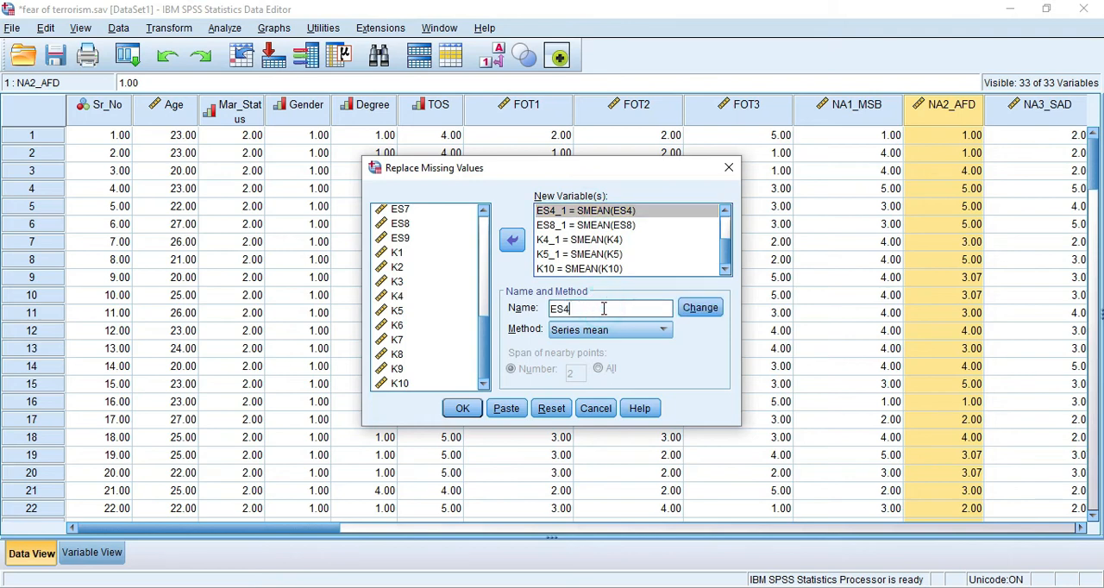
- Try to rename the replacement variables for NA5_MAD and NA4_SCRD with their original names
scroll(603, 250, up, 2)
click(578, 256)
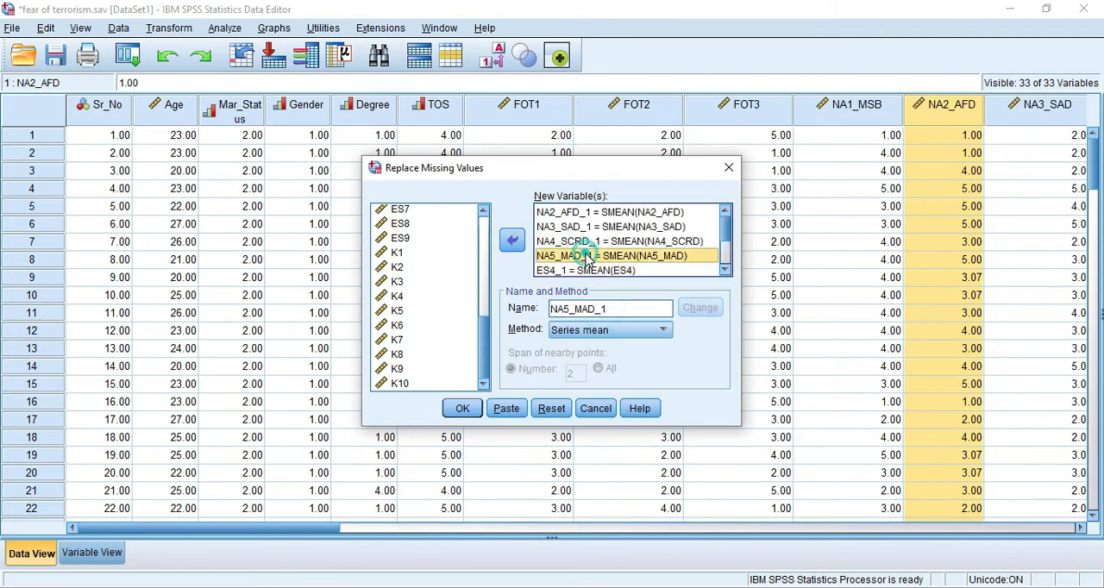
double_click(609, 309)
click(612, 310)
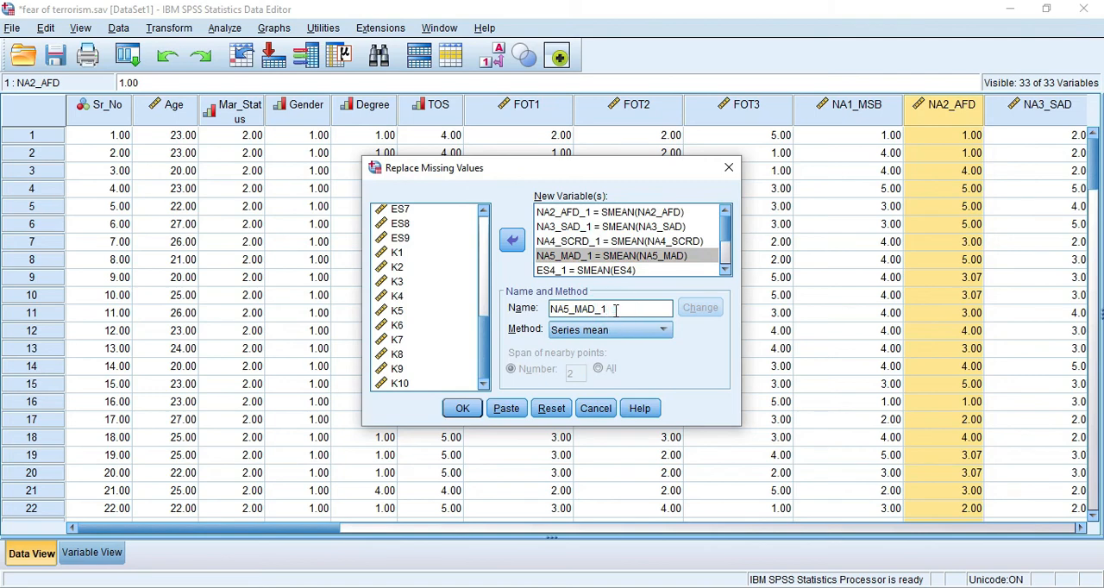
key(BackSpace)
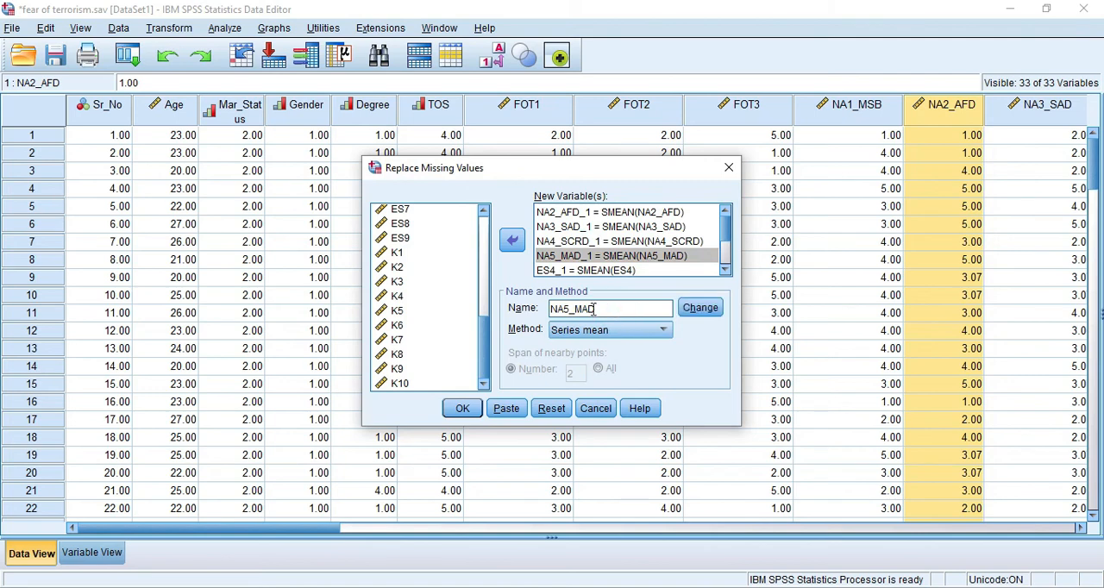
click(618, 241)
double_click(614, 308)
click(619, 308)
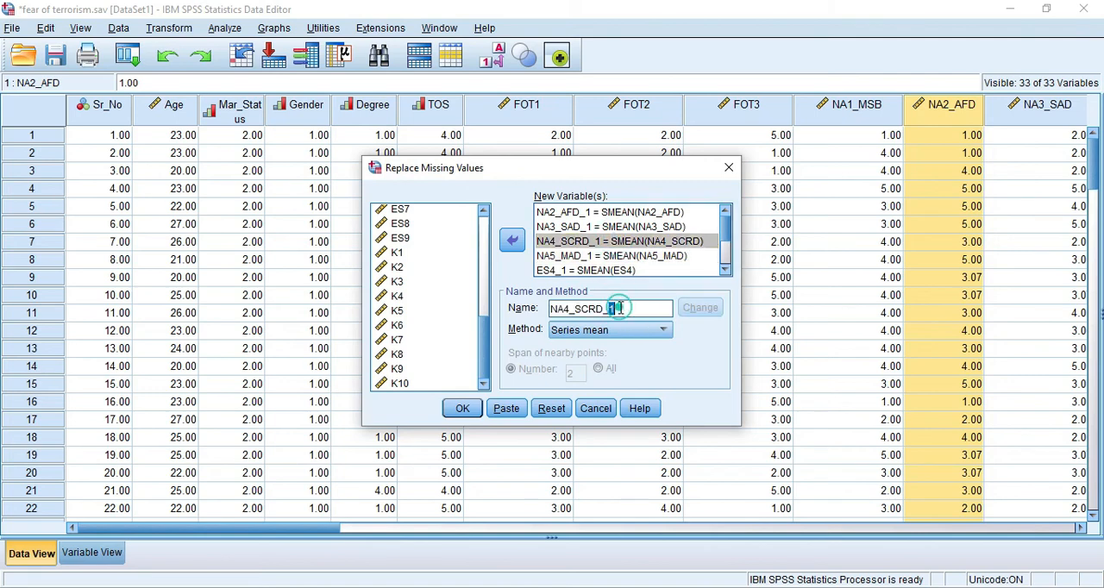
drag(607, 309, 621, 308)
key(BackSpace)
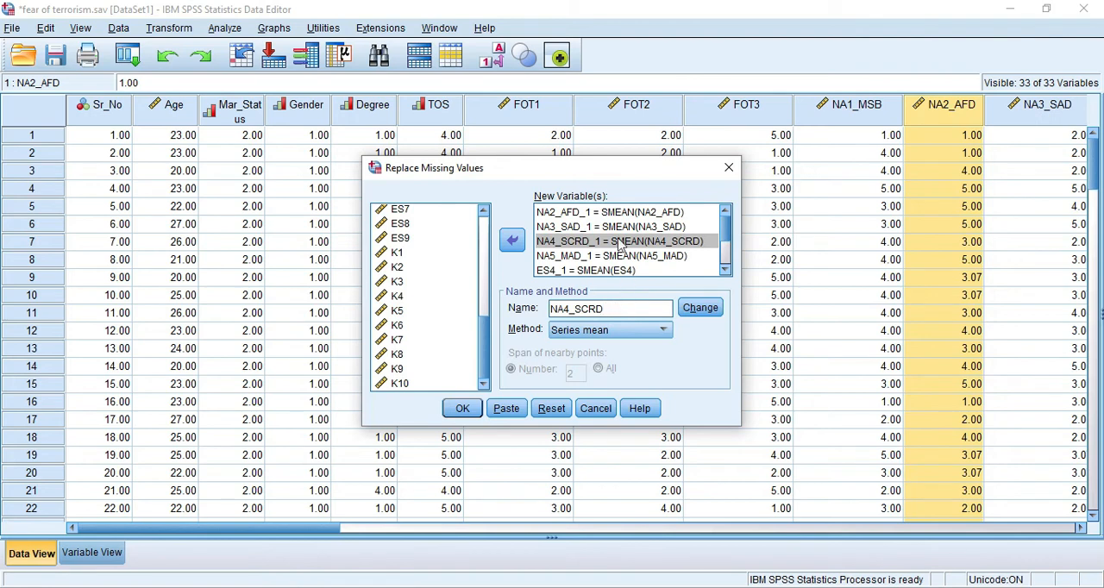
- Try to rename the replacement variable for NA3_SAD as NA3_SAD
click(608, 226)
double_click(629, 309)
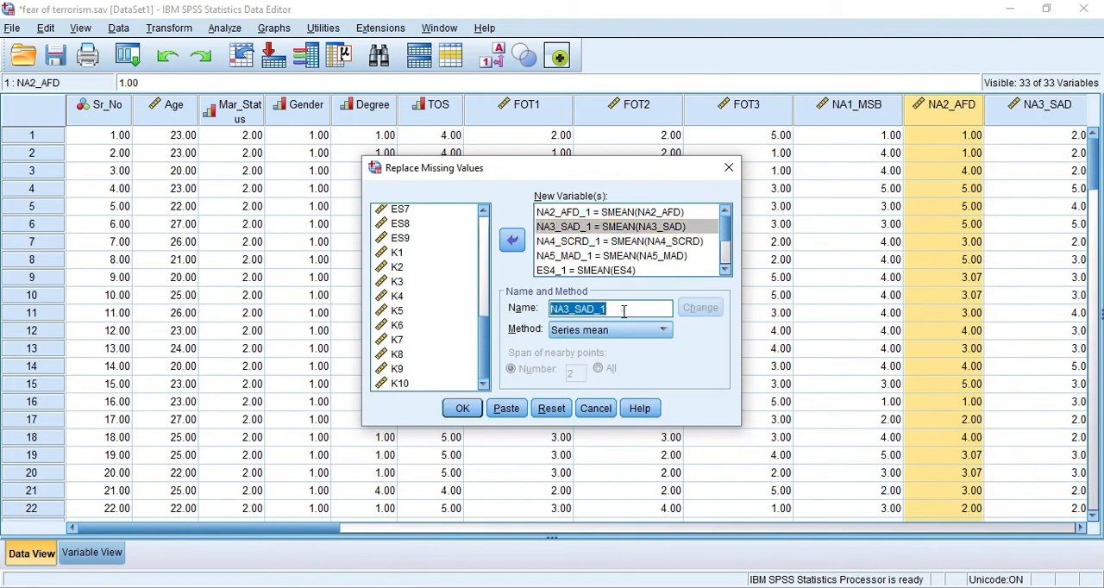
click(623, 309)
key(BackSpace)
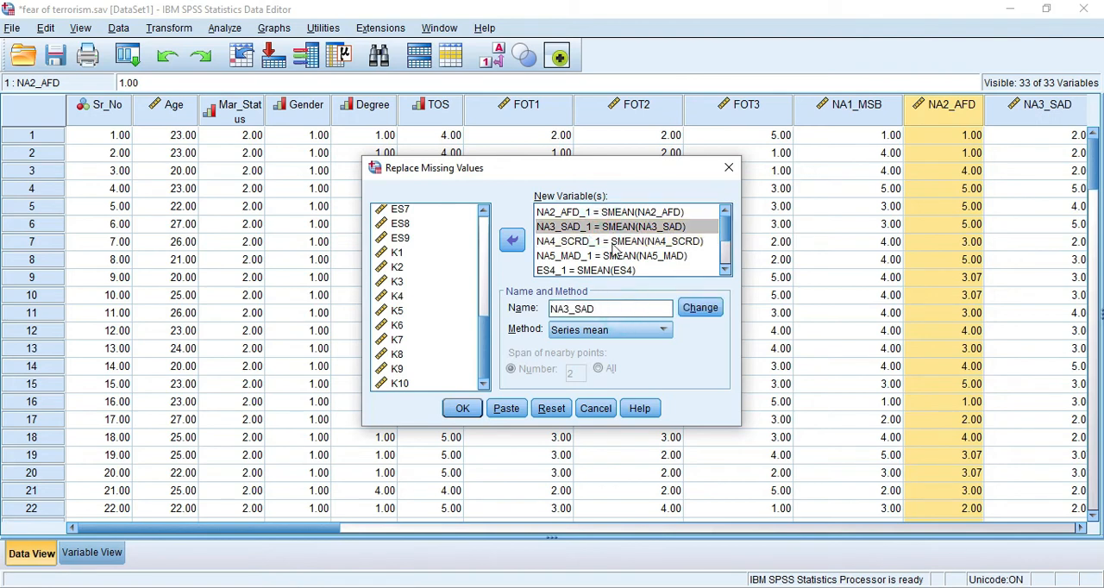
- Rename the replacement variable for NA2_AFD as NA2_AFD and apply the name change to the new-variable list
click(604, 213)
double_click(612, 309)
drag(599, 308, 612, 309)
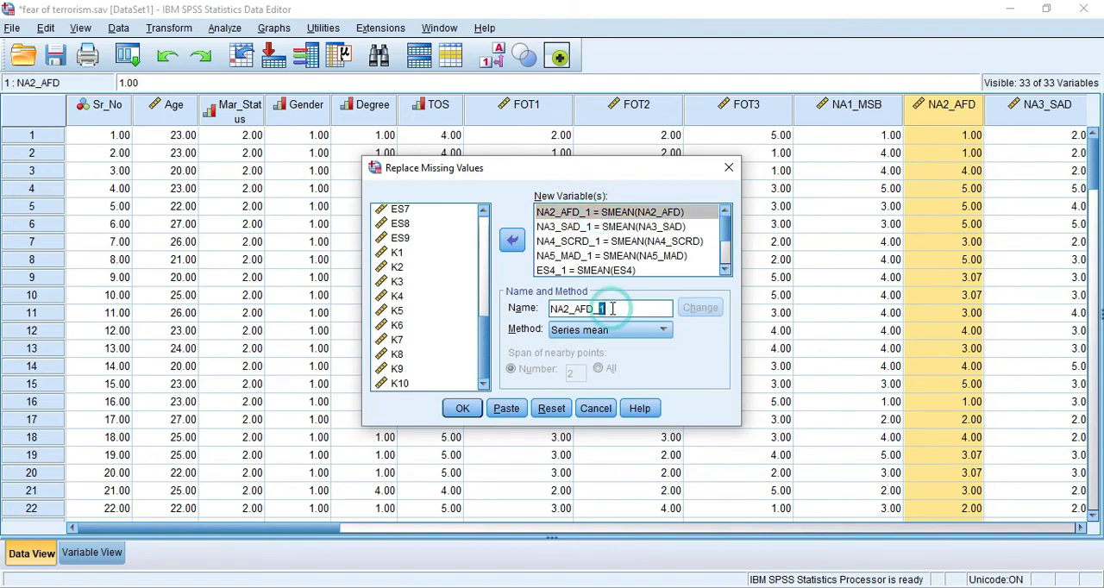
key(BackSpace)
key(BackSpace)
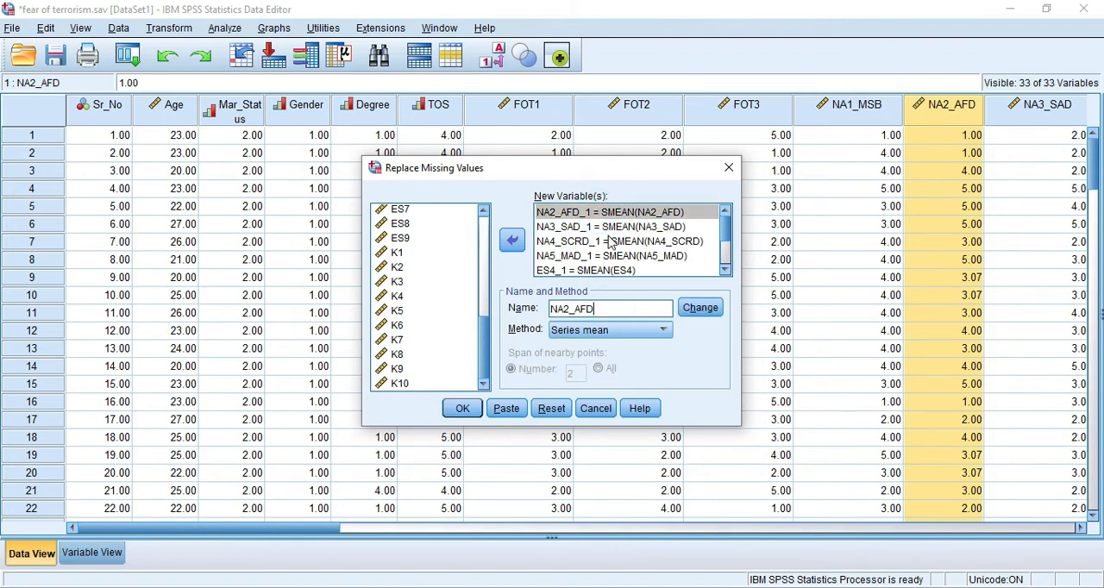
click(462, 407)
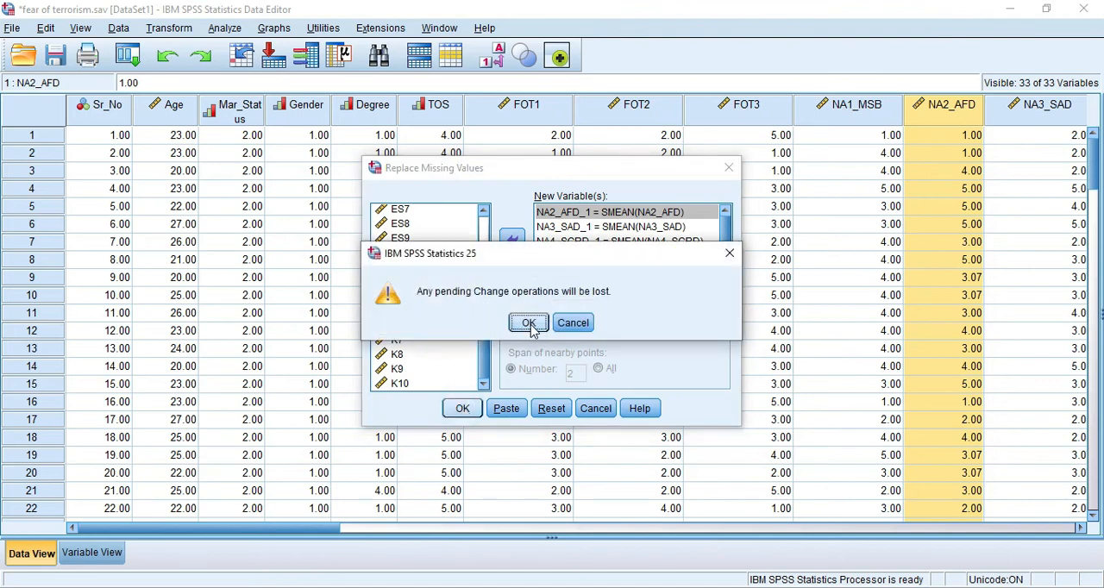
click(572, 323)
click(699, 308)
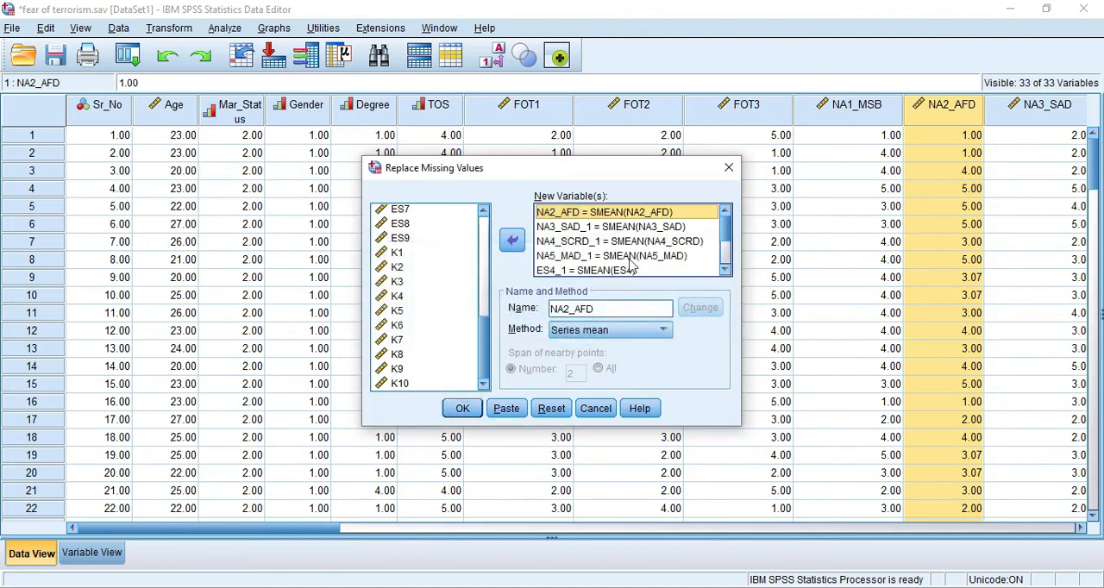
- Give the remaining replacement variables their original names and run the series mean replacement, overwriting the existing variables
click(603, 226)
double_click(616, 308)
click(608, 315)
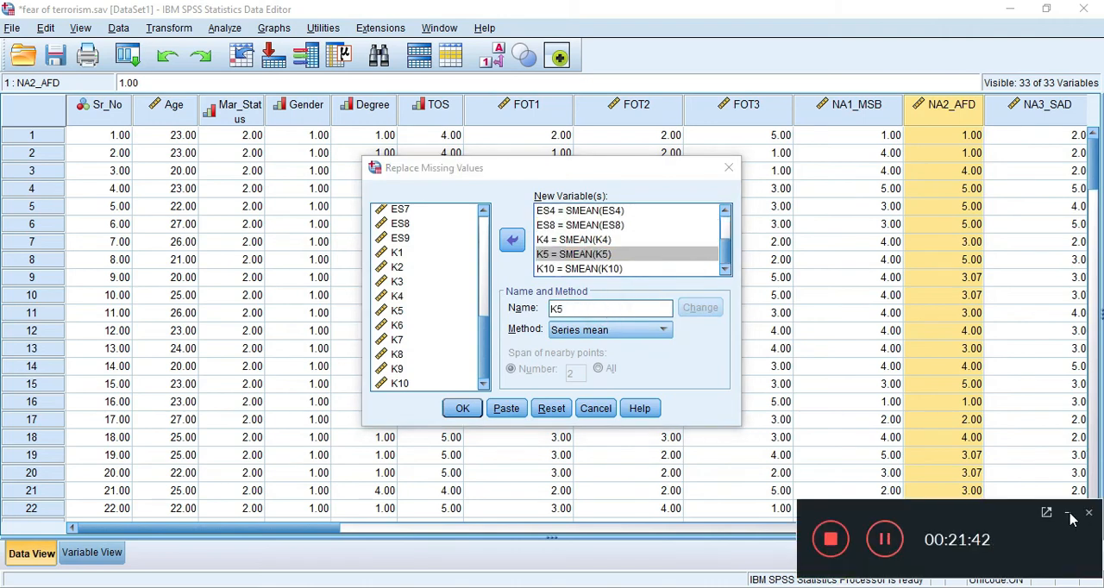
click(1069, 515)
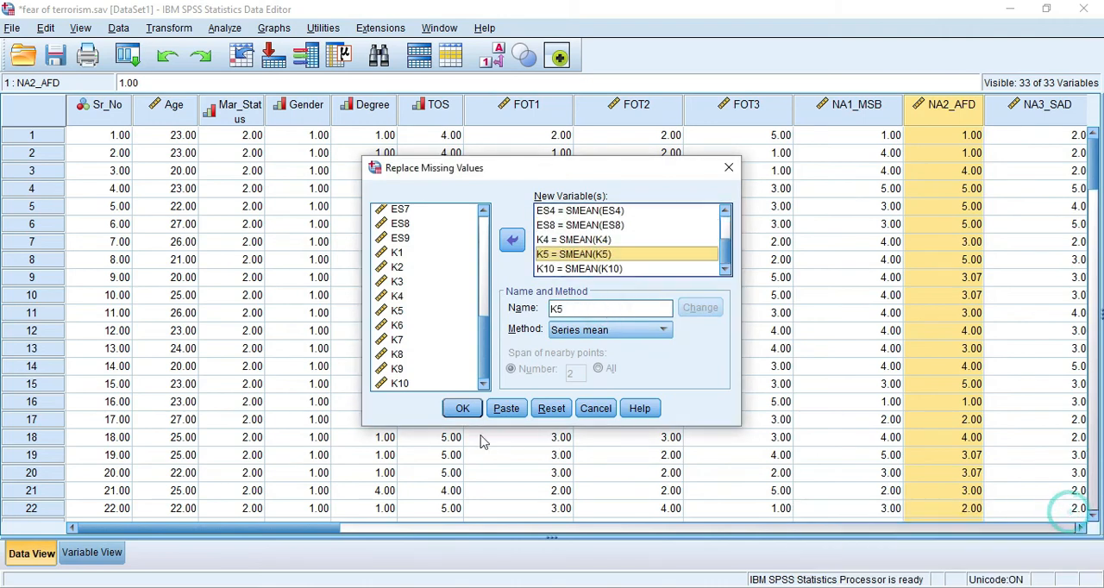
click(463, 409)
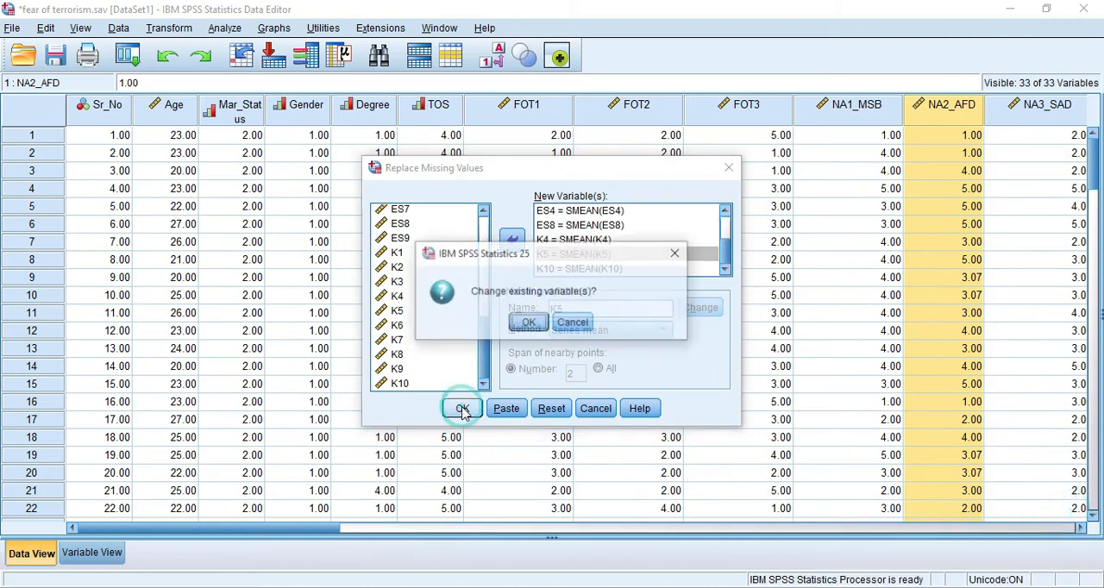
click(530, 324)
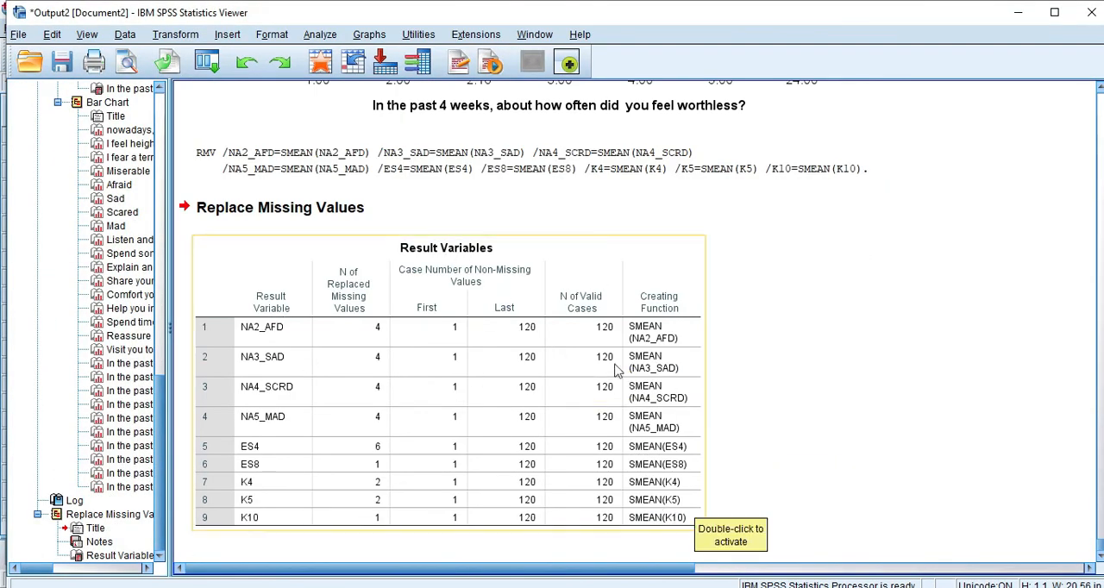
- Return to the Data Editor and check where the replaced variables sit in the data and the variable list
key(alt+Tab)
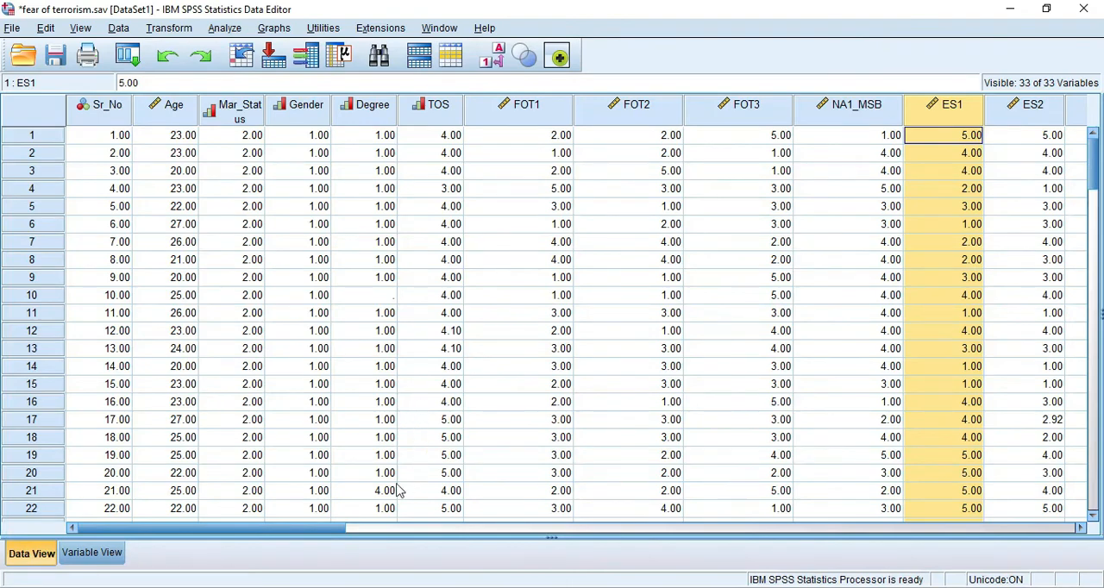
drag(321, 526, 496, 539)
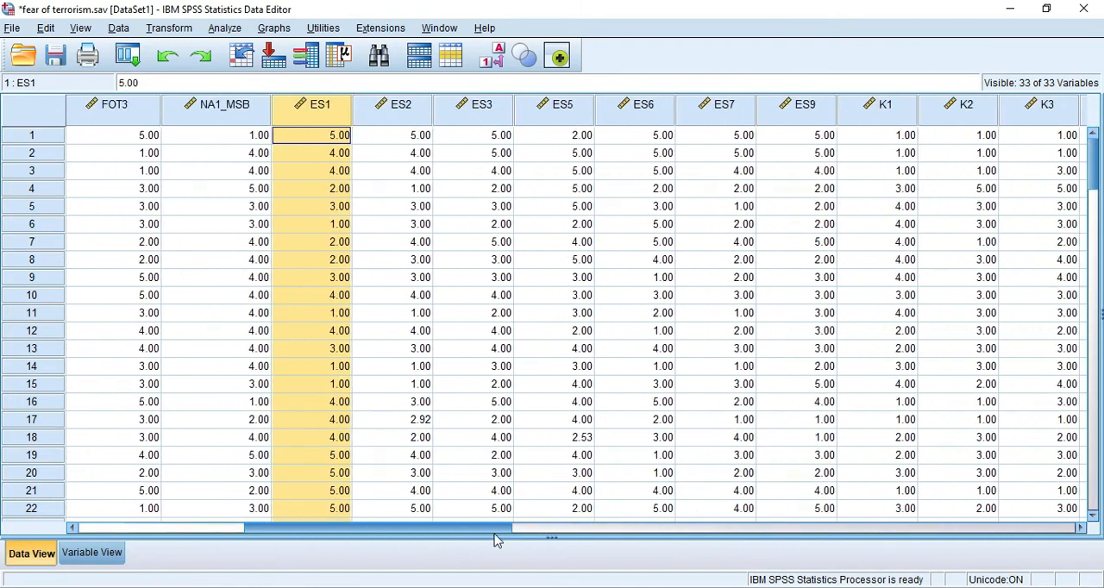
click(92, 553)
scroll(197, 310, down, 4)
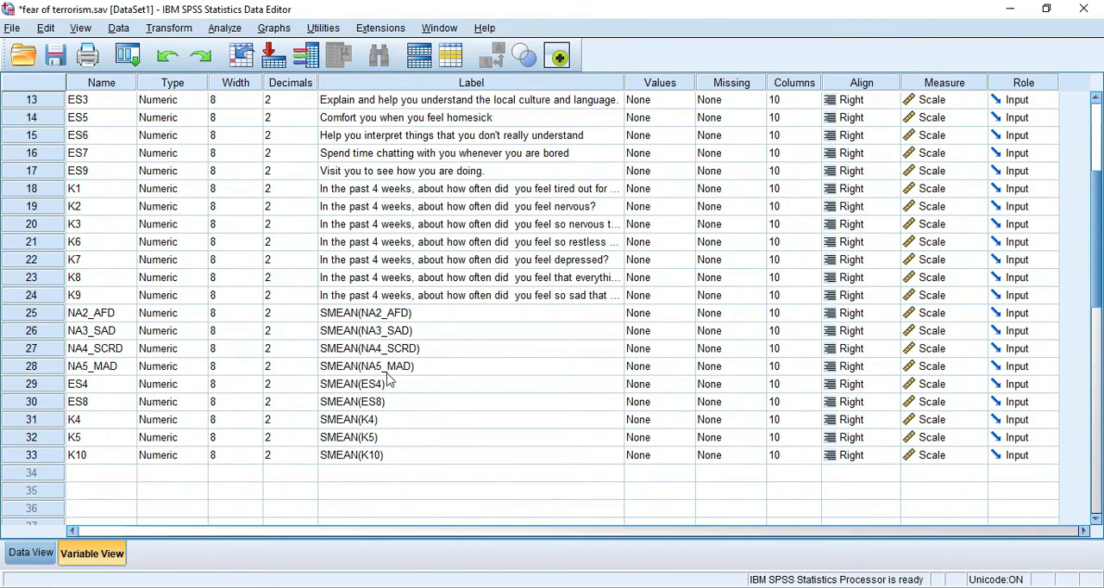
scroll(110, 317, up, 2)
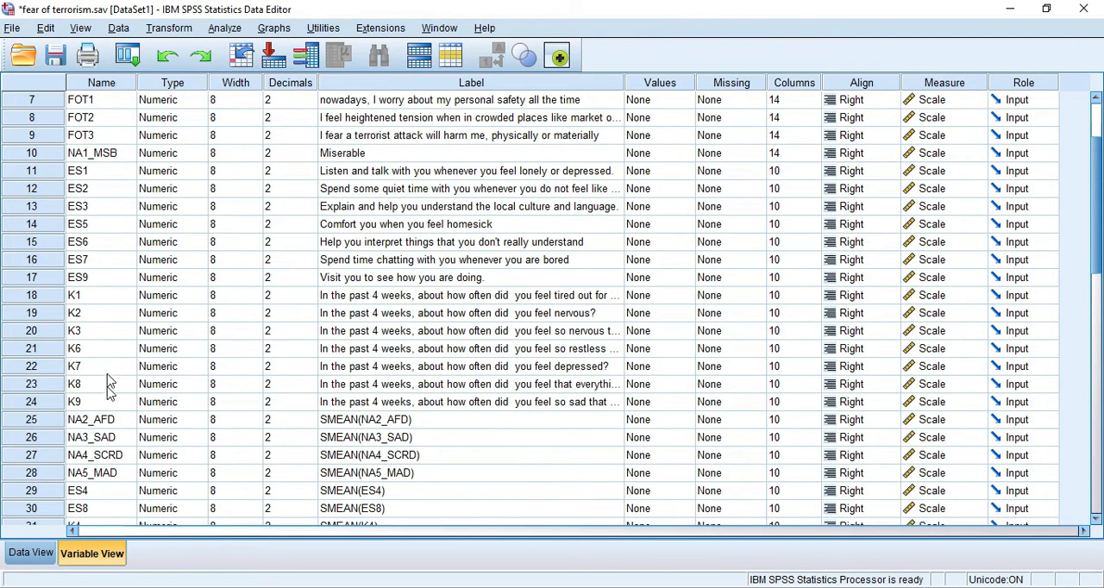
scroll(94, 238, up, 2)
scroll(93, 250, down, 2)
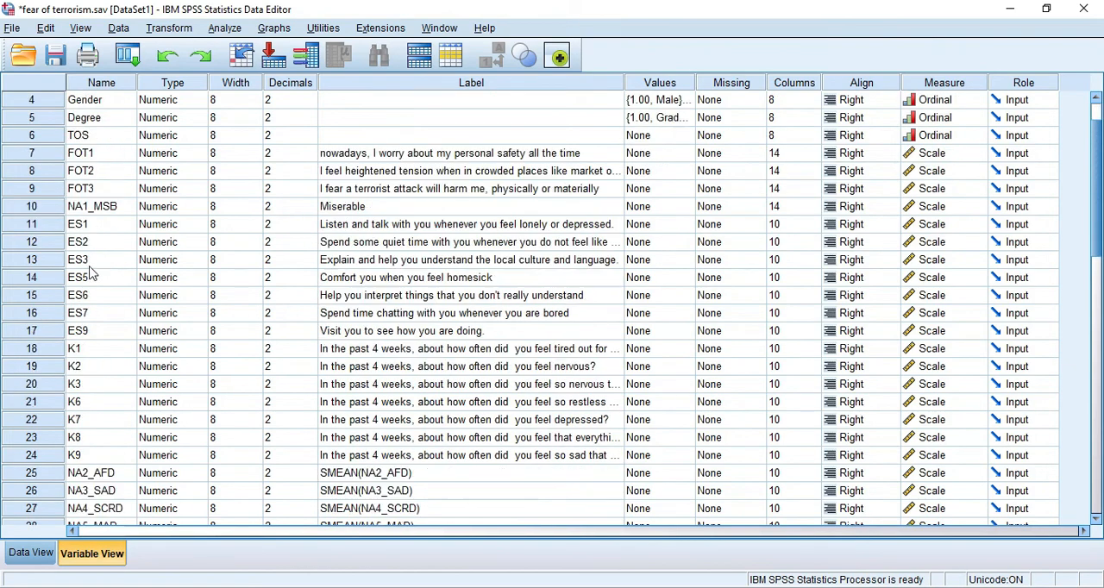
- Move the variables NA2_AFD, NA3_SAD, NA4_SCRD and NA5_MAD together to directly below NA1_MSB in the variable list
click(31, 420)
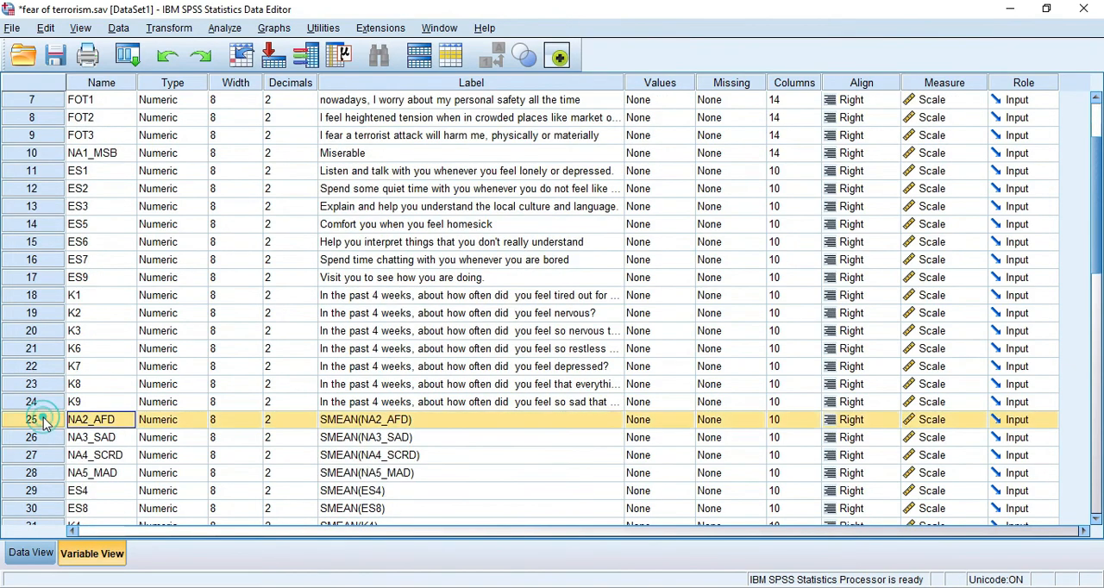
shift+click(43, 437)
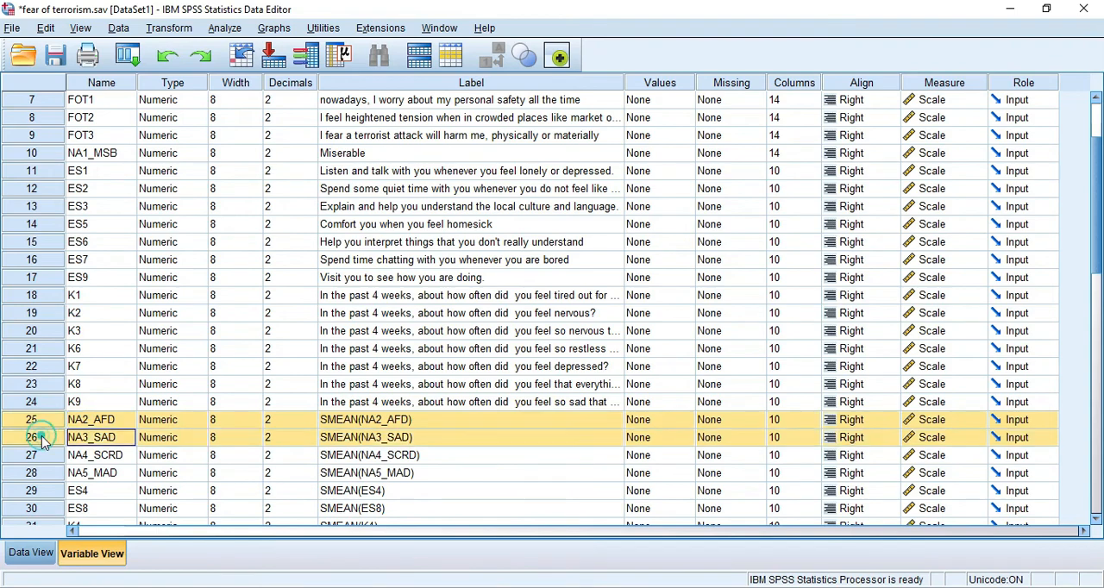
shift+click(43, 455)
shift+click(43, 473)
drag(47, 432, 34, 180)
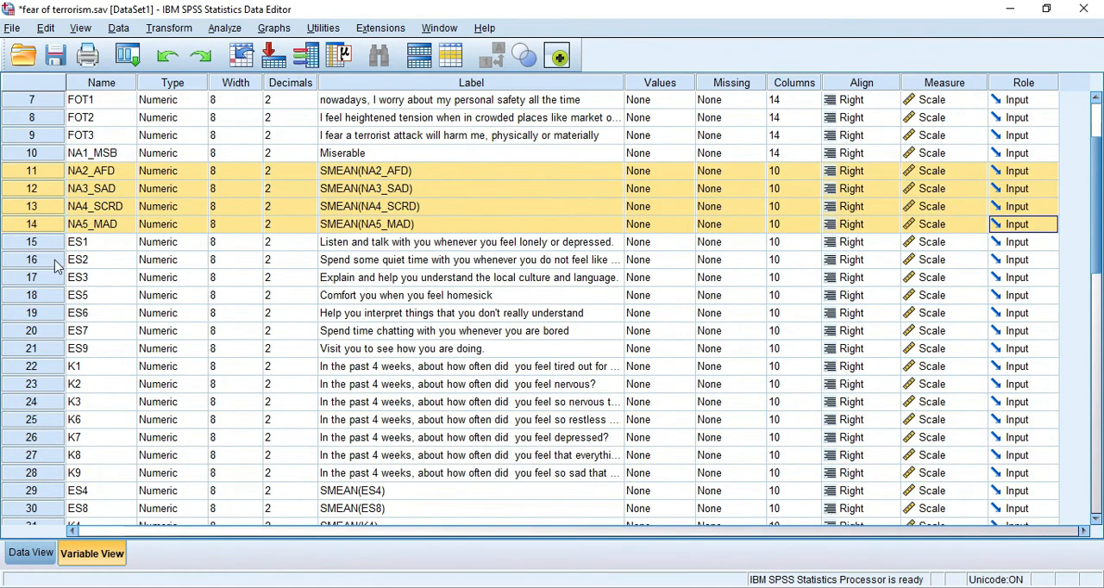
- Move the variable ES4 between ES3 and ES5 in the variable list
scroll(47, 402, down, 2)
click(35, 388)
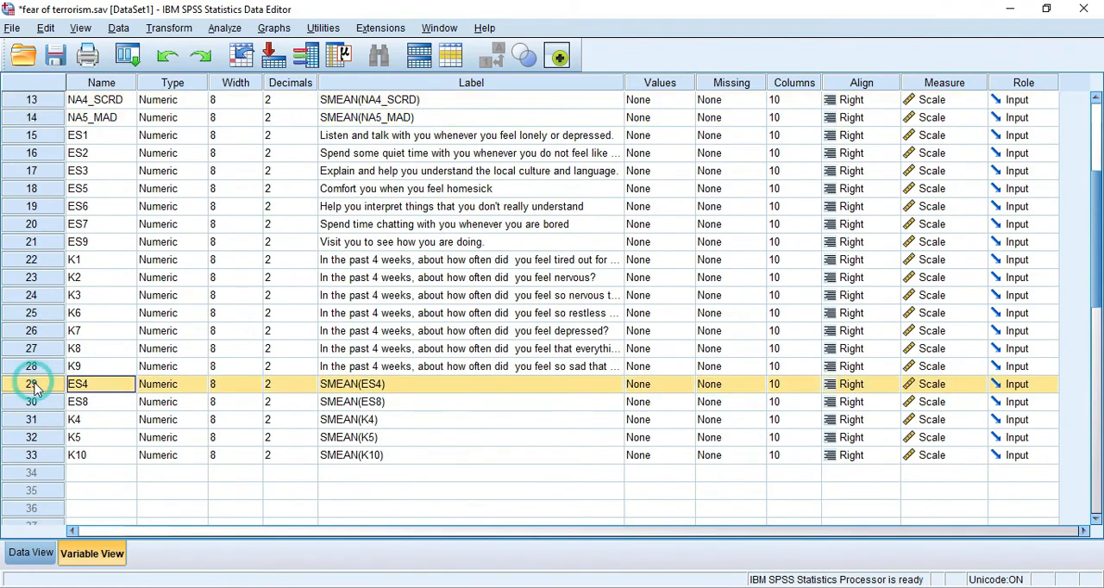
drag(35, 390, 34, 191)
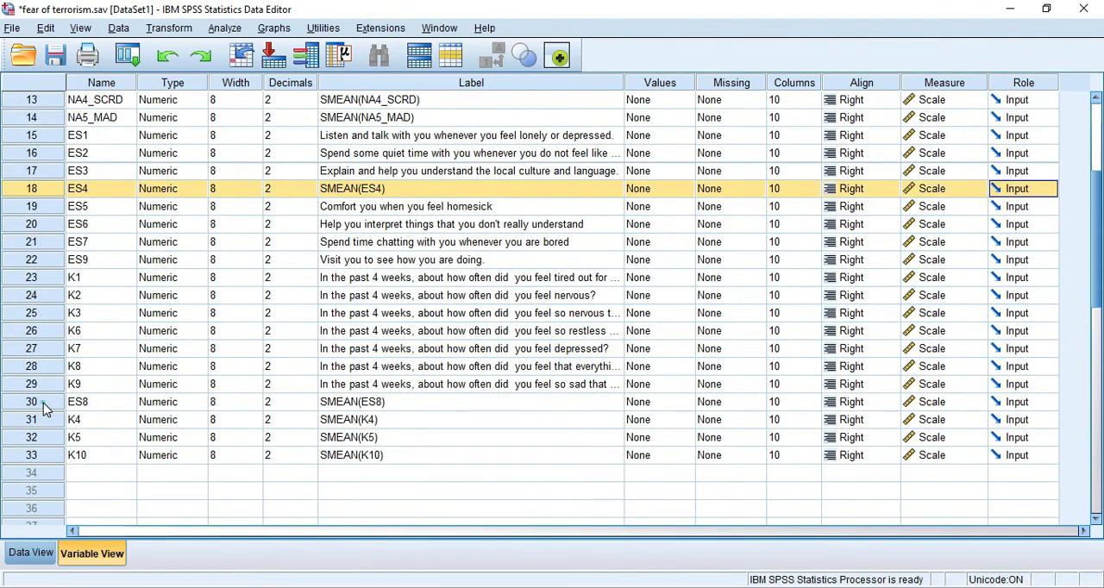
- Move the variable ES8 between ES6 and ES7 in the variable list
drag(42, 404, 50, 263)
click(31, 437)
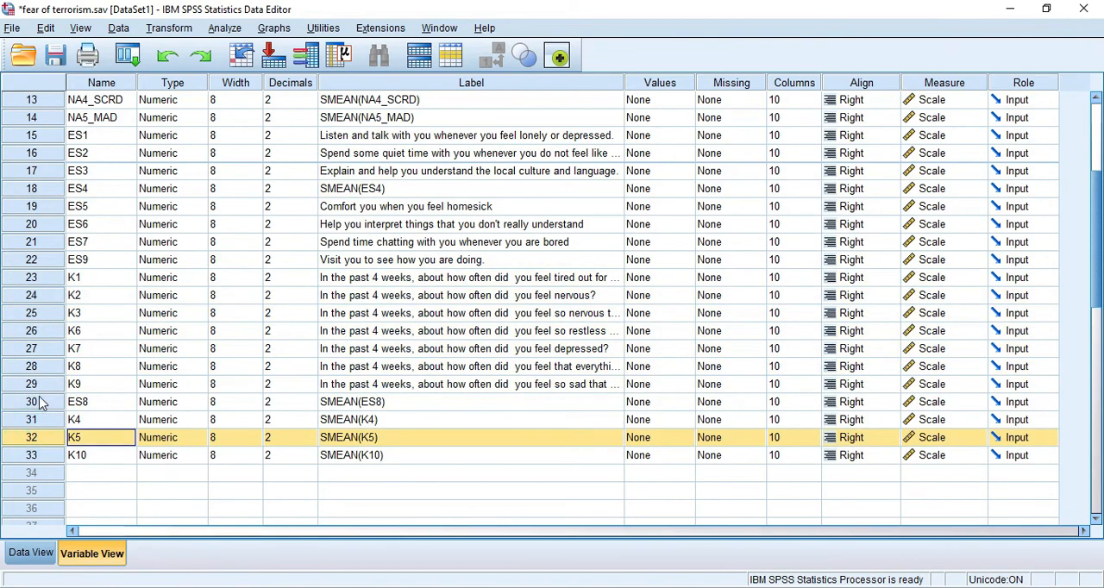
drag(39, 402, 46, 352)
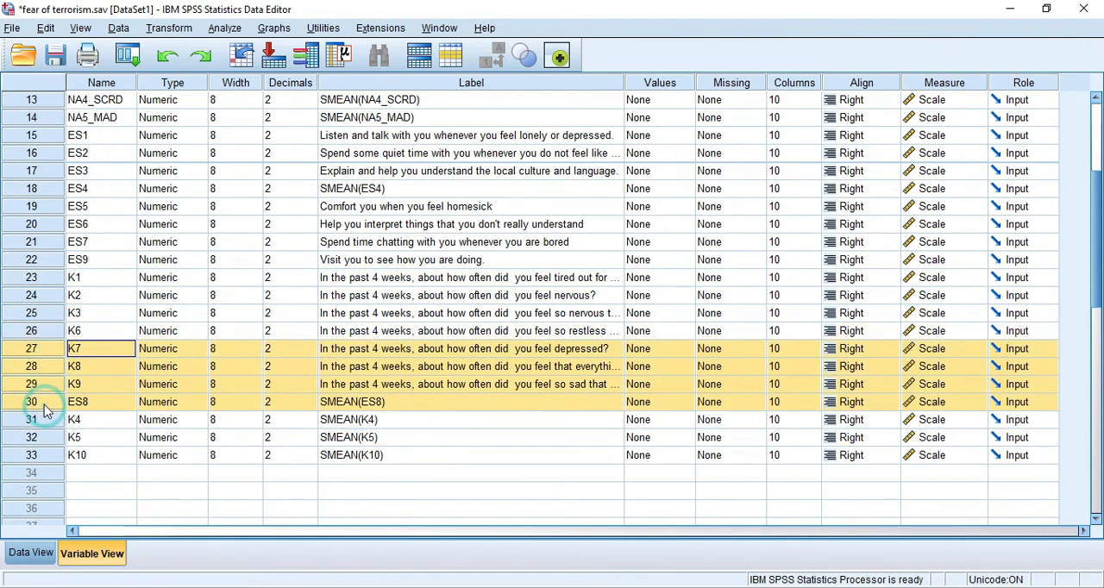
click(48, 414)
drag(43, 401, 45, 243)
click(93, 403)
click(52, 403)
- Move the variable K4 between K3 and K6 in the variable list
click(39, 460)
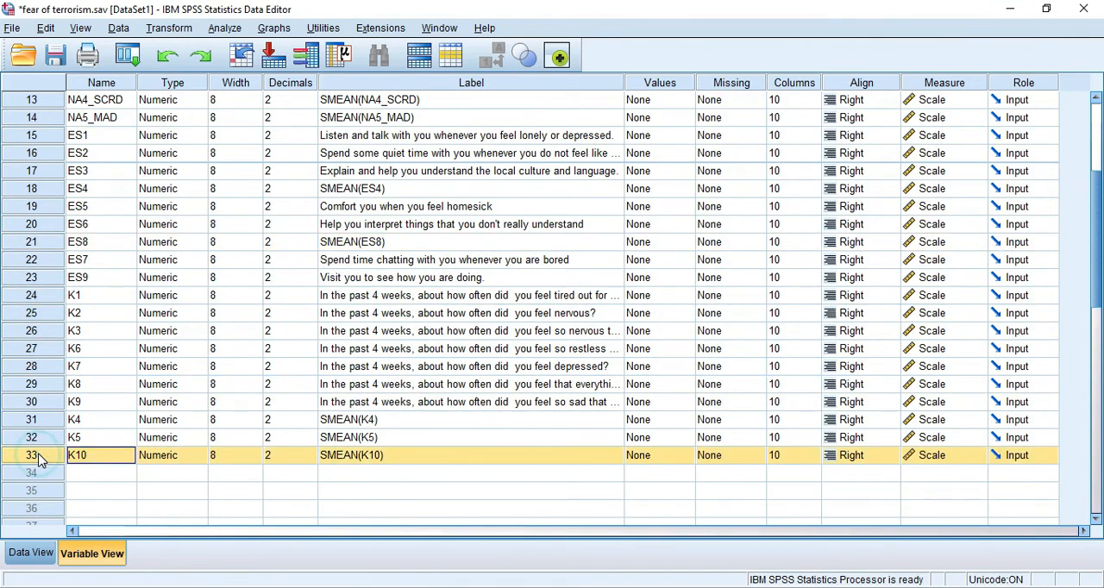
click(43, 421)
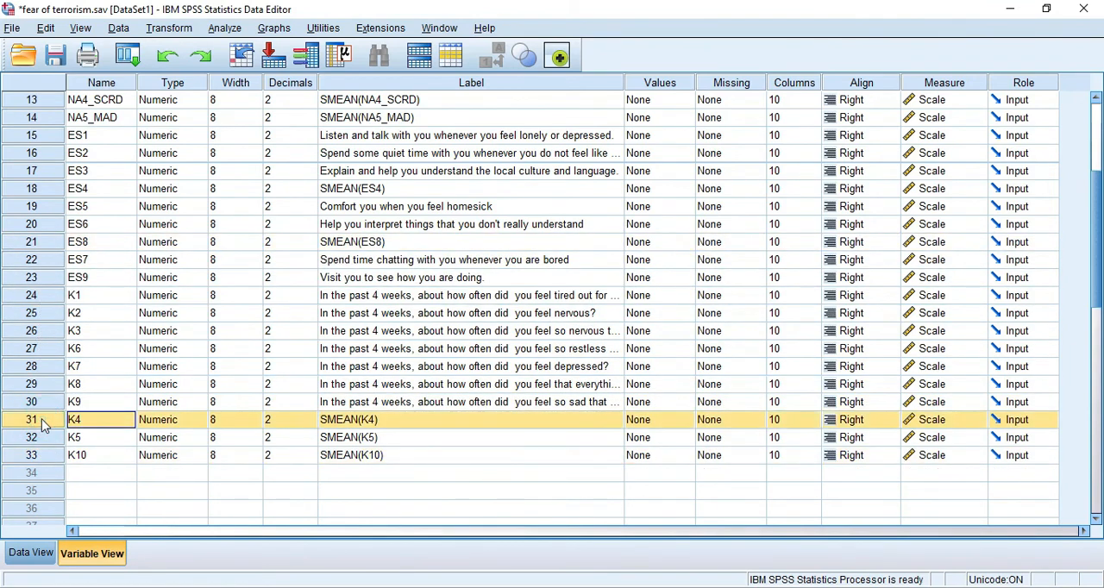
drag(45, 423, 45, 347)
- Move the variable K5 to directly below K4 in the variable list
drag(47, 439, 48, 417)
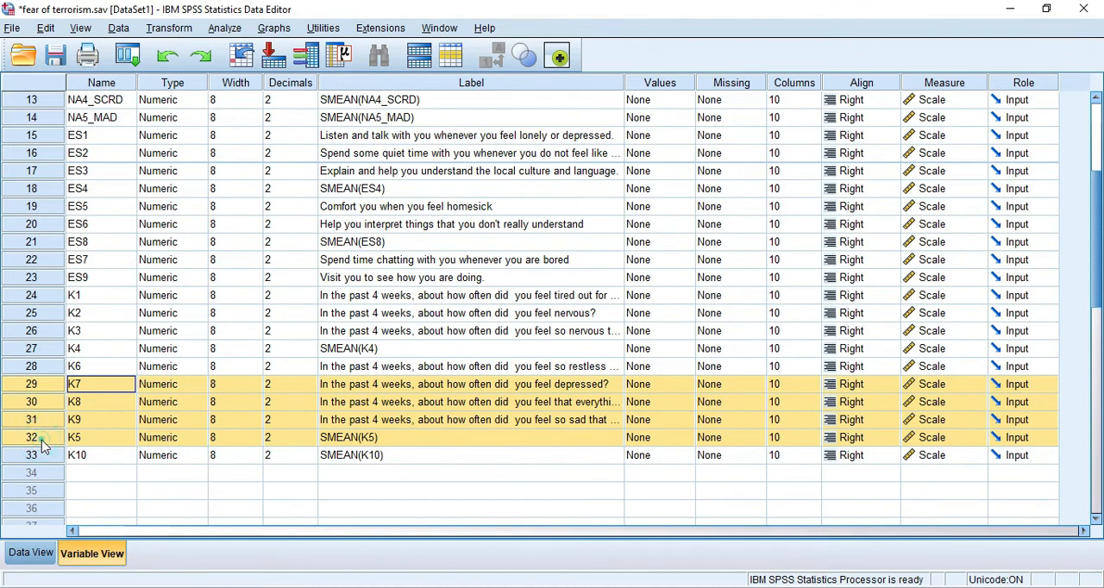
click(43, 440)
drag(47, 446, 51, 397)
click(38, 455)
mouse_move(41, 440)
mouse_down()
mouse_move(42, 429)
mouse_move(41, 444)
mouse_up()
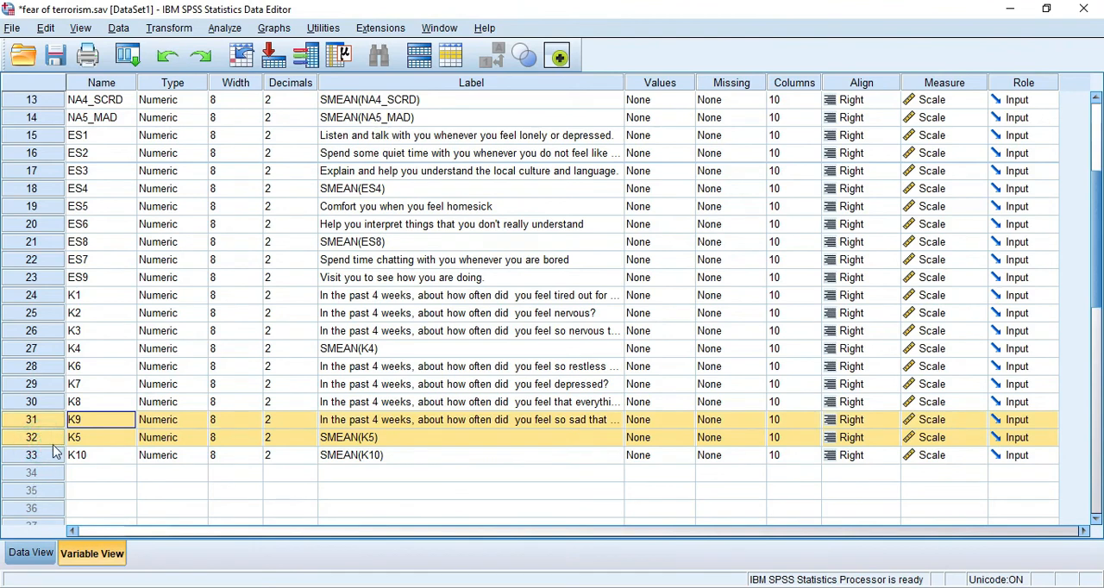
click(41, 454)
click(26, 438)
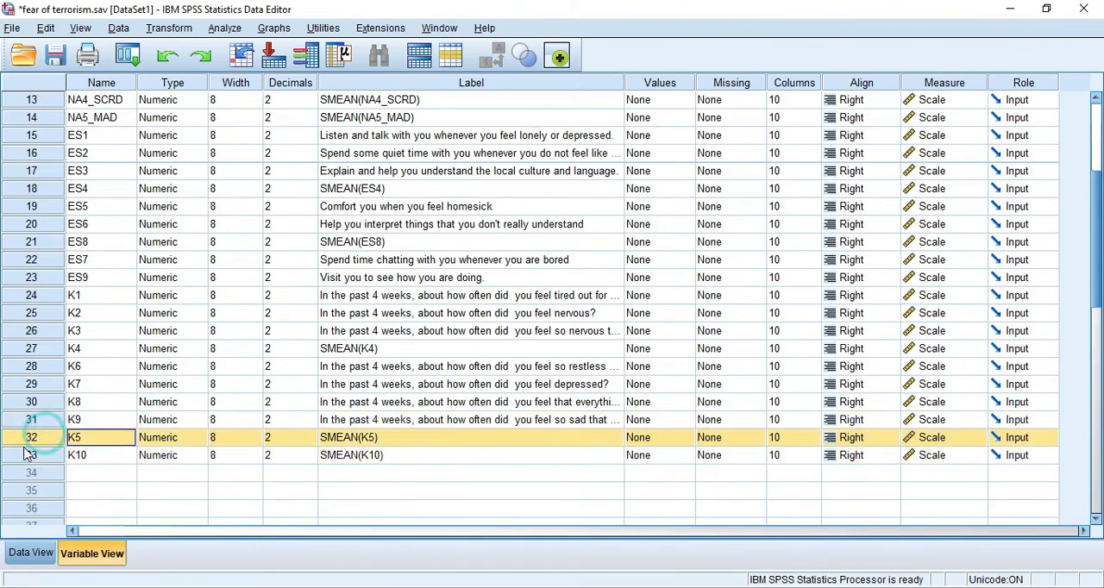
drag(27, 440, 38, 370)
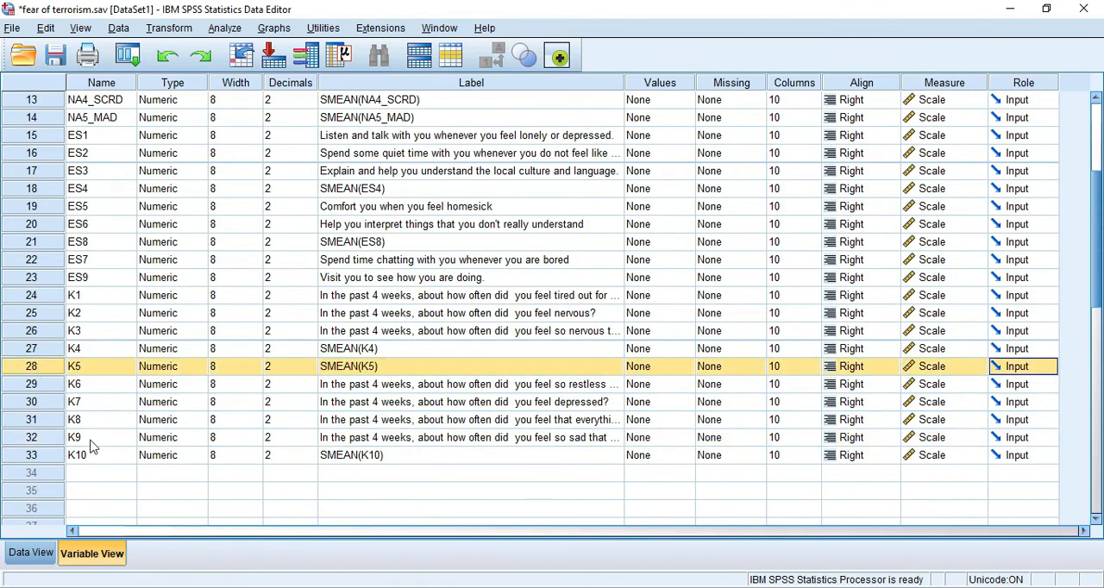
- Review the SMEAN labels of the replaced K, ES and NA variables in the variable list
click(364, 363)
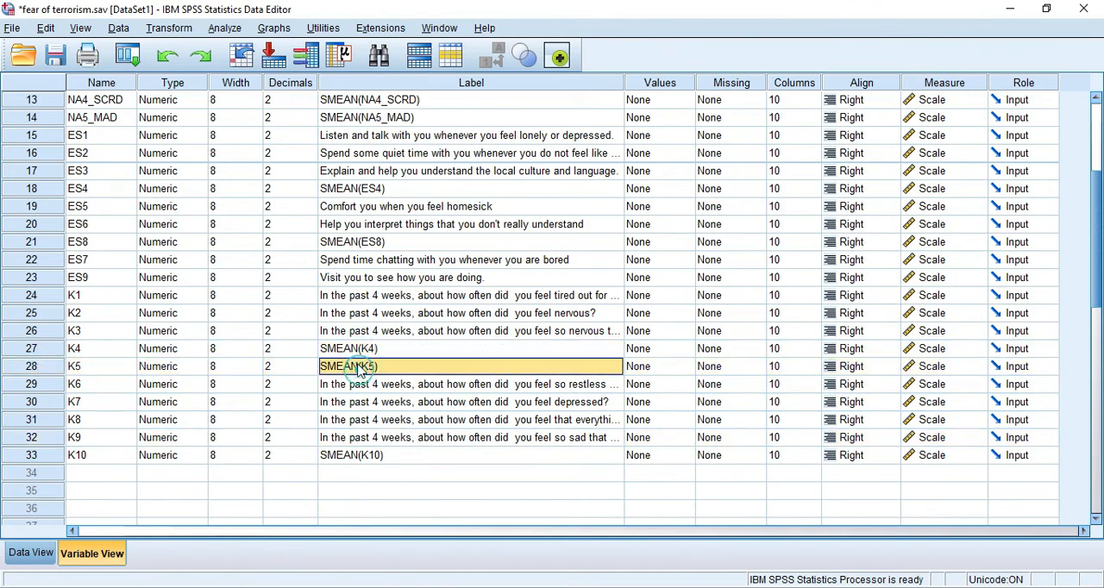
click(358, 348)
click(358, 367)
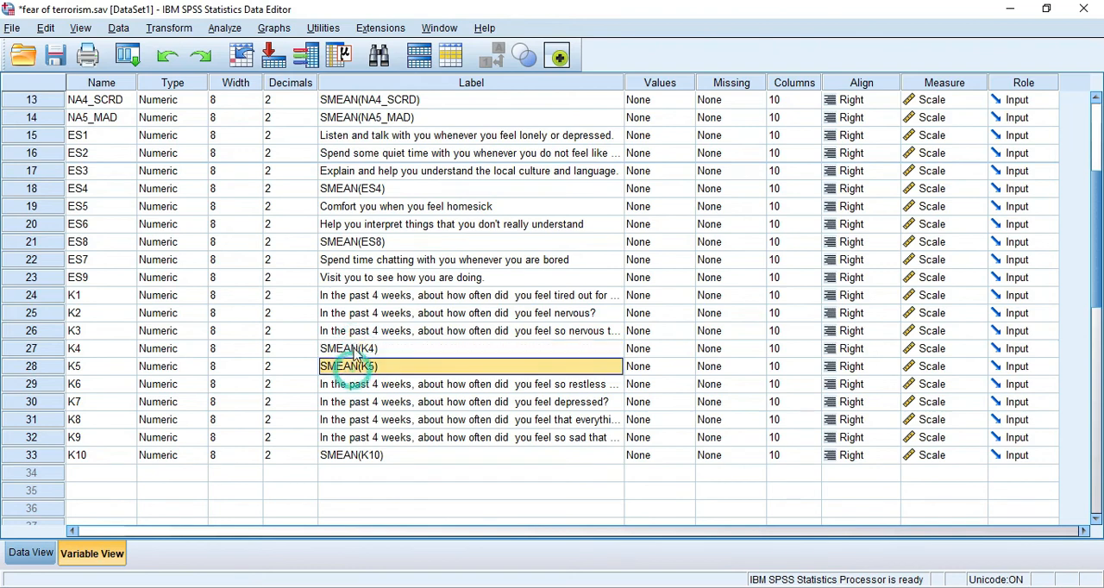
click(358, 348)
click(365, 243)
click(366, 187)
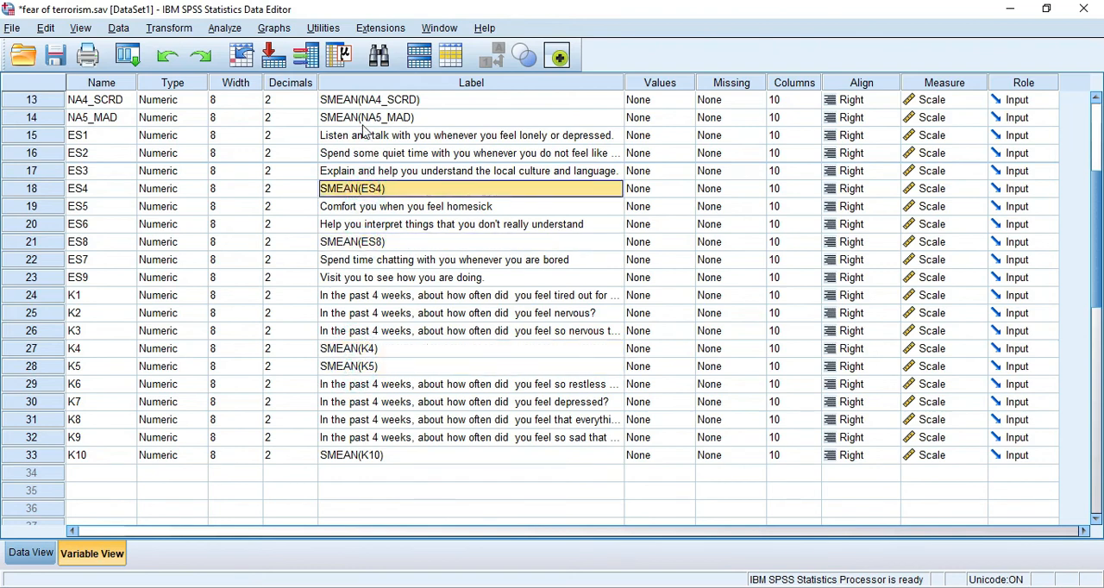
click(362, 117)
click(353, 99)
scroll(352, 166, up, 1)
click(362, 136)
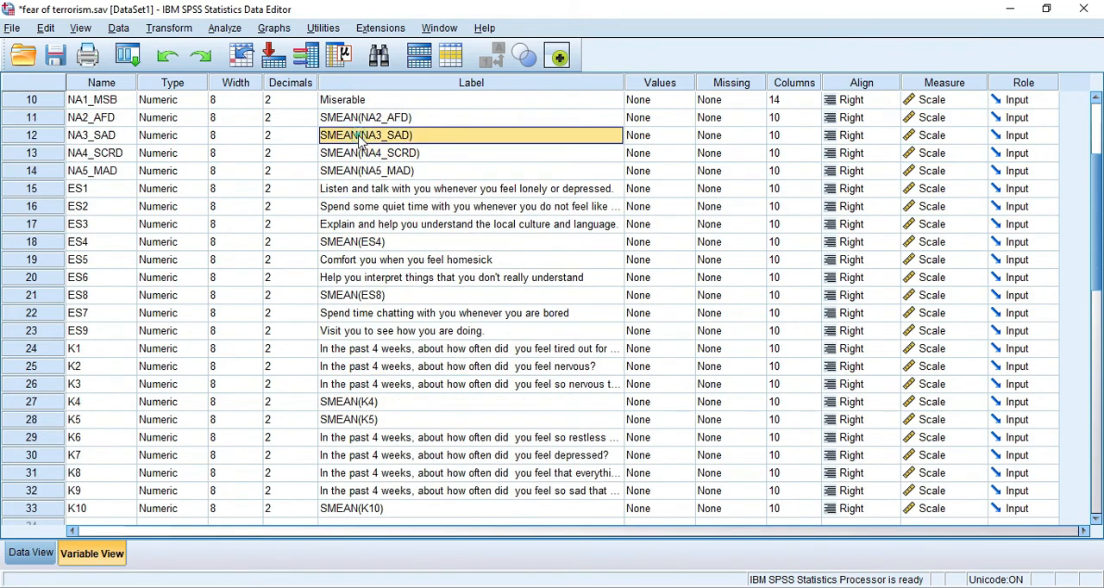
click(358, 118)
click(357, 153)
click(357, 170)
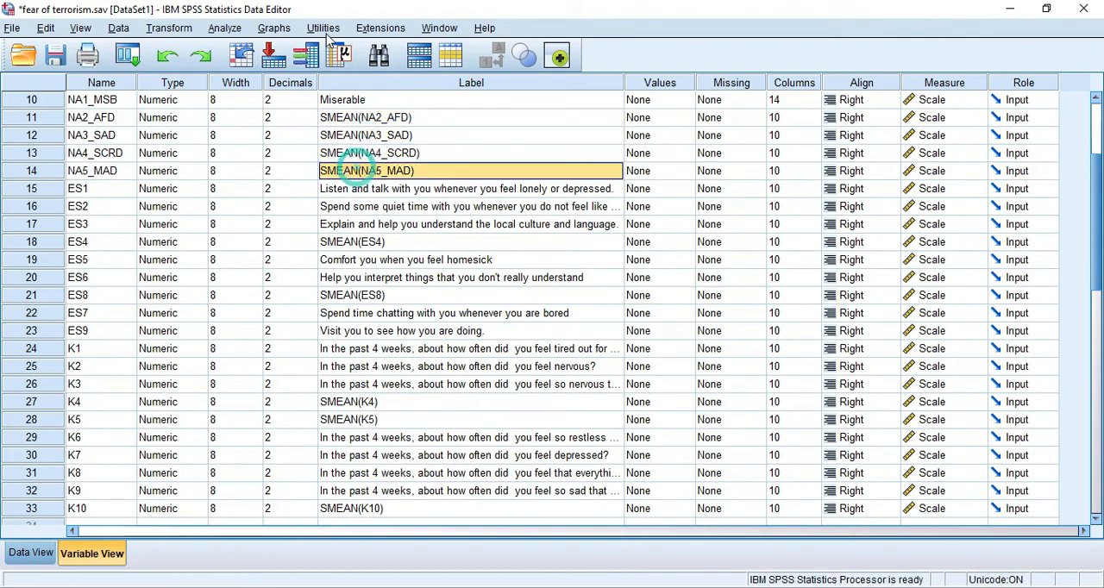
- Add NA2_AFD, NA3_SAD, NA4_SCRD, NA5_MAD, ES4, ES8, K4, K5 and K10 to the Frequencies variables and run the analysis
click(213, 31)
mouse_move(345, 68)
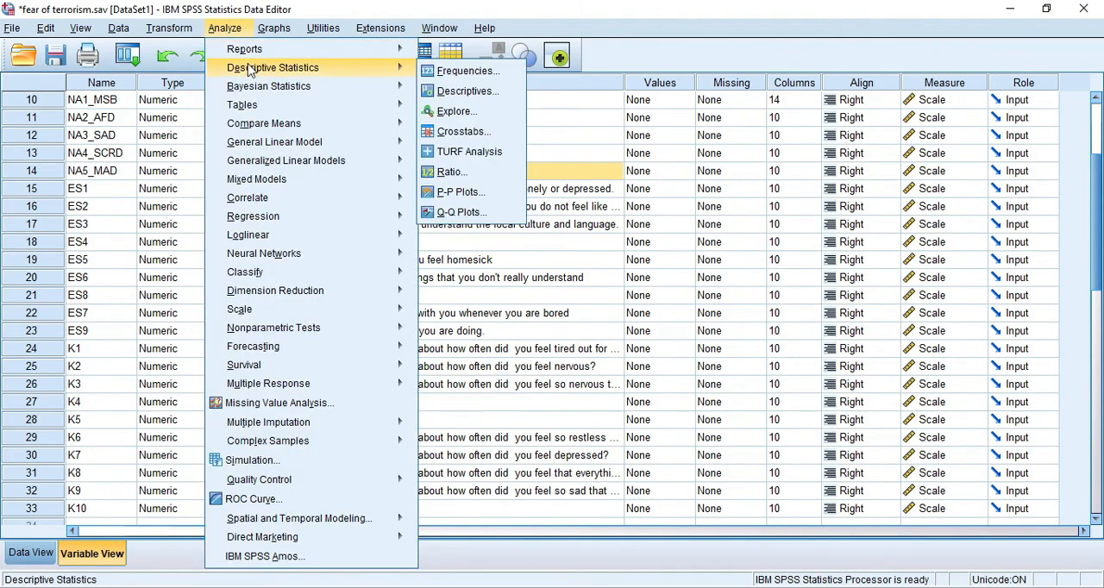
click(481, 76)
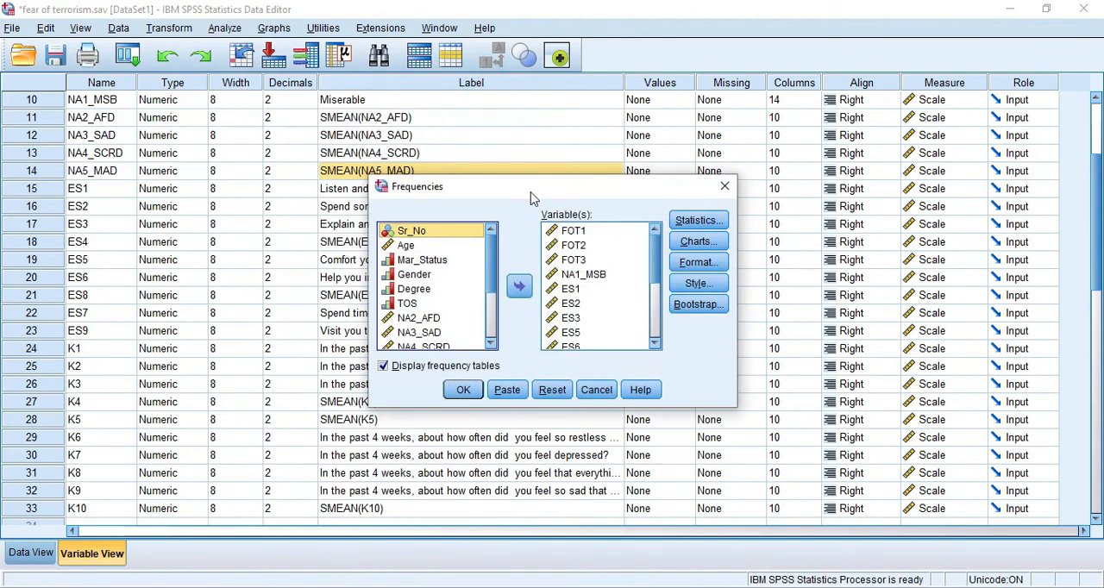
scroll(573, 269, down, 5)
scroll(573, 269, up, 5)
scroll(575, 272, down, 3)
scroll(431, 289, down, 2)
scroll(426, 288, up, 1)
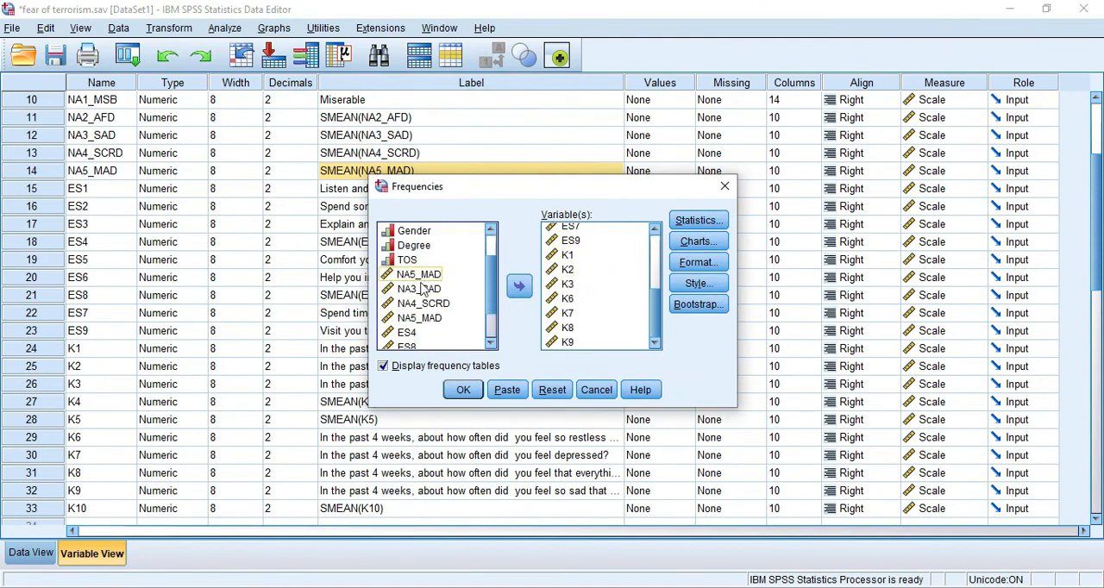
scroll(418, 297, down, 1)
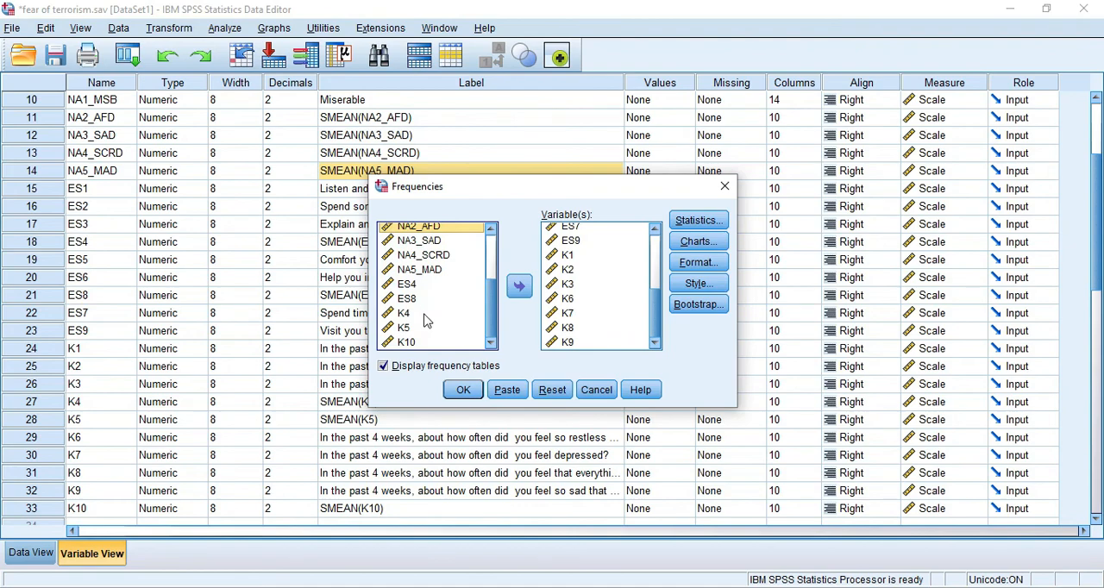
shift+click(422, 343)
click(519, 285)
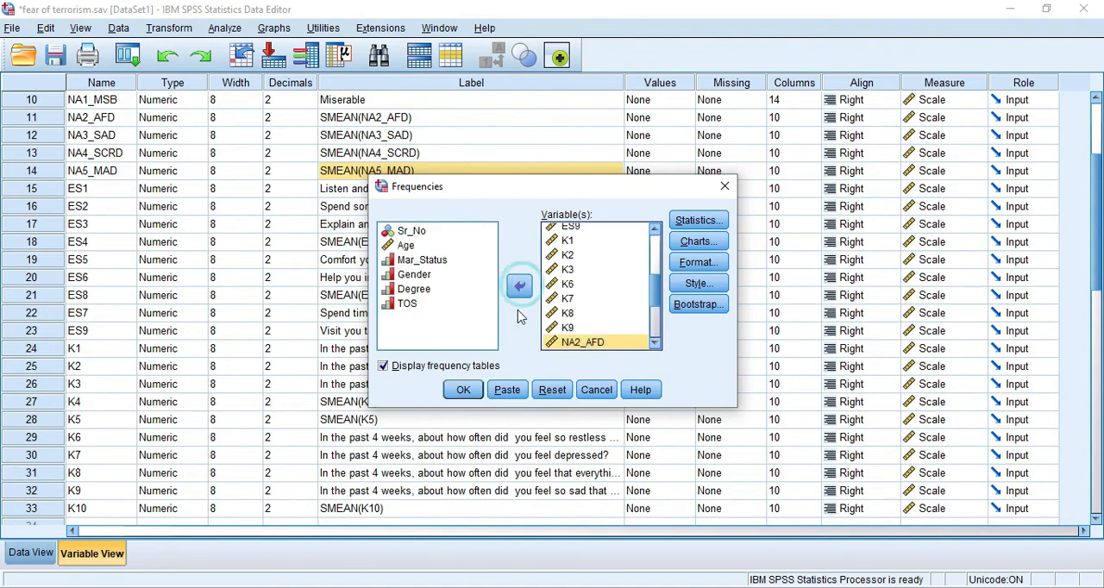
click(461, 392)
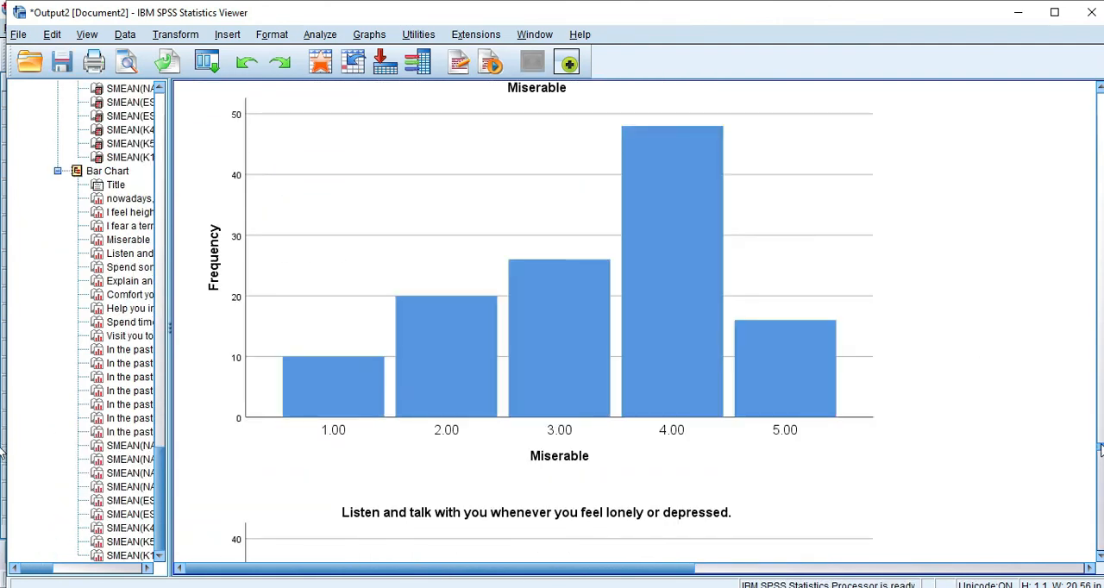
- Check the valid and missing counts in the new Frequencies Statistics table, and return to the Data Editor
drag(1100, 446, 1100, 350)
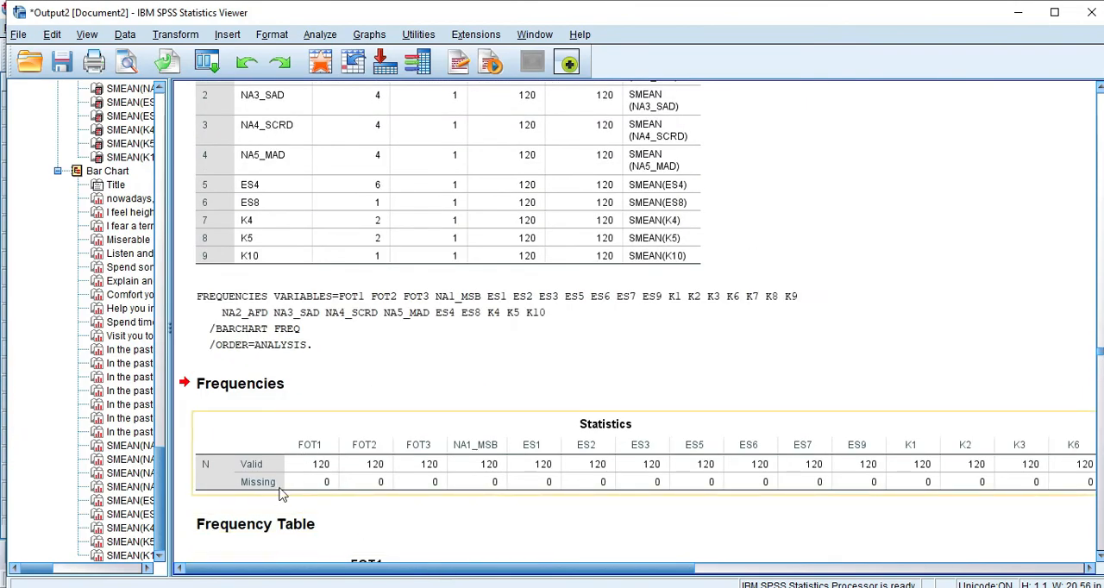
drag(624, 573, 653, 565)
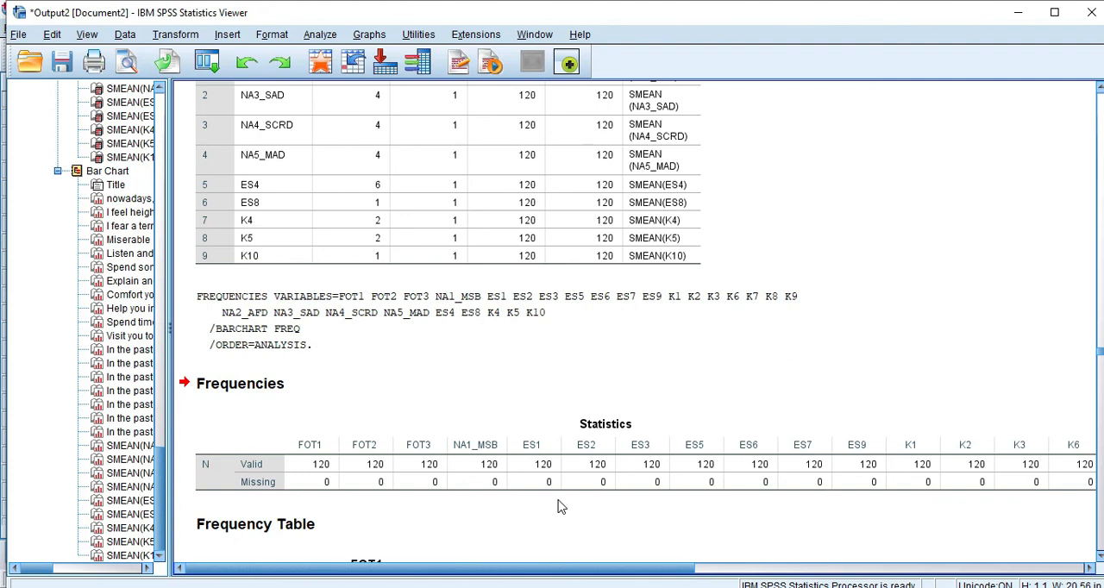
key(alt+Tab)
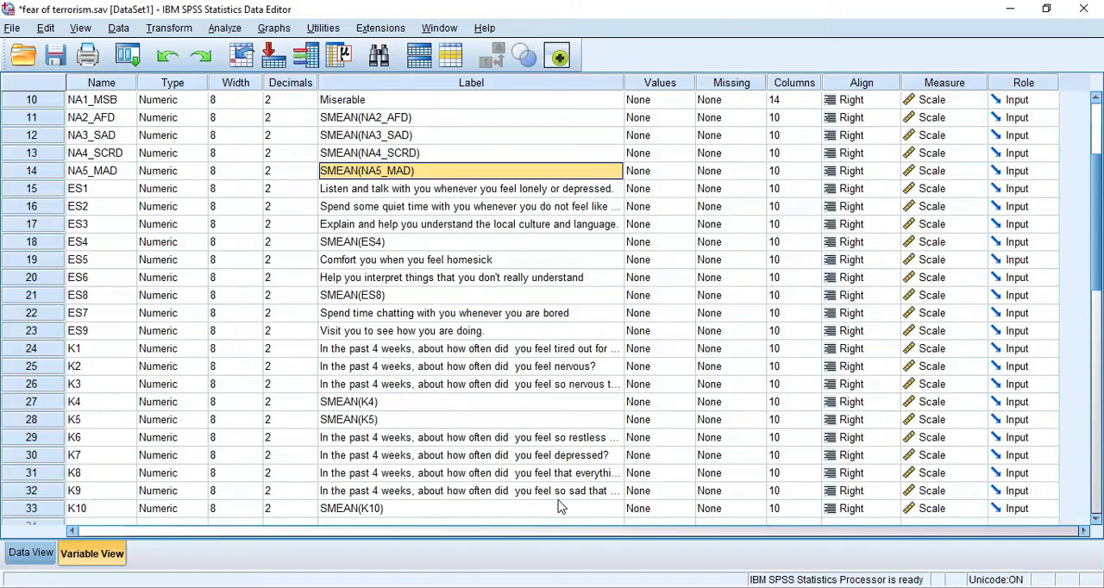